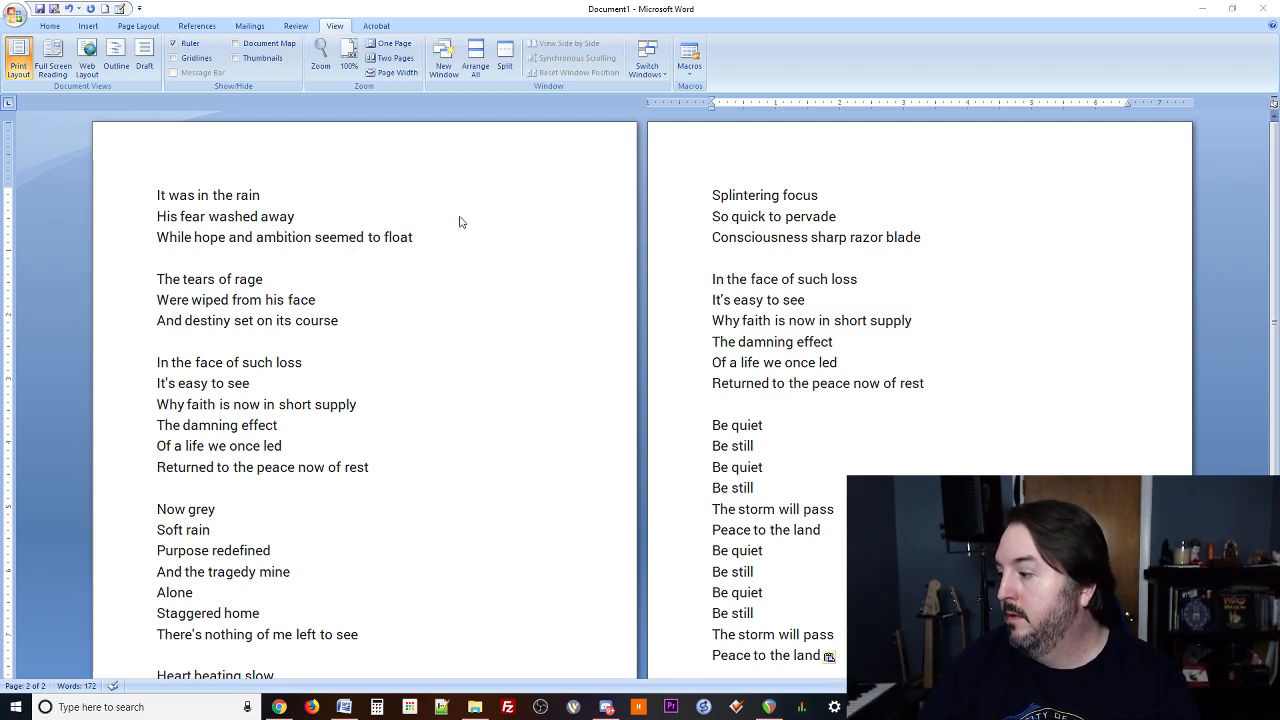
- Move the lyrics document off this screen, switch to the REAPER project, and arm the Vox 1 track for recording
drag(933, 8, 1279, 290)
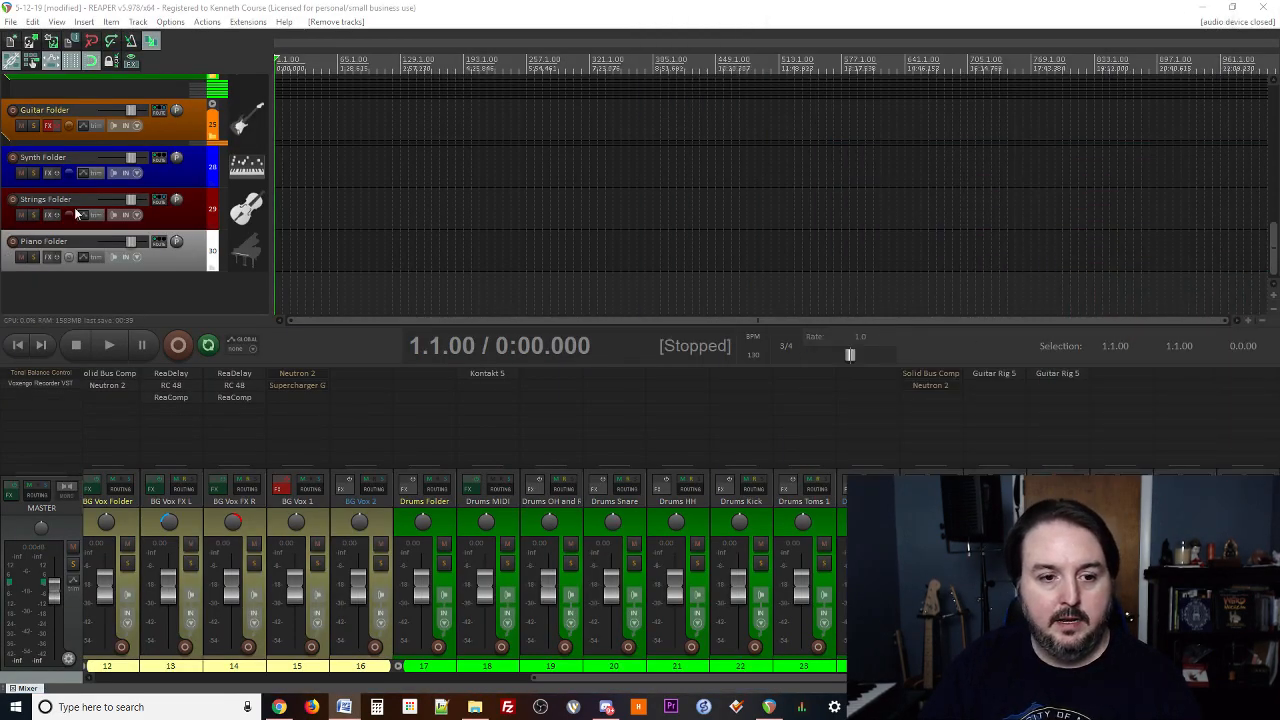
scroll(77, 212, up, 3)
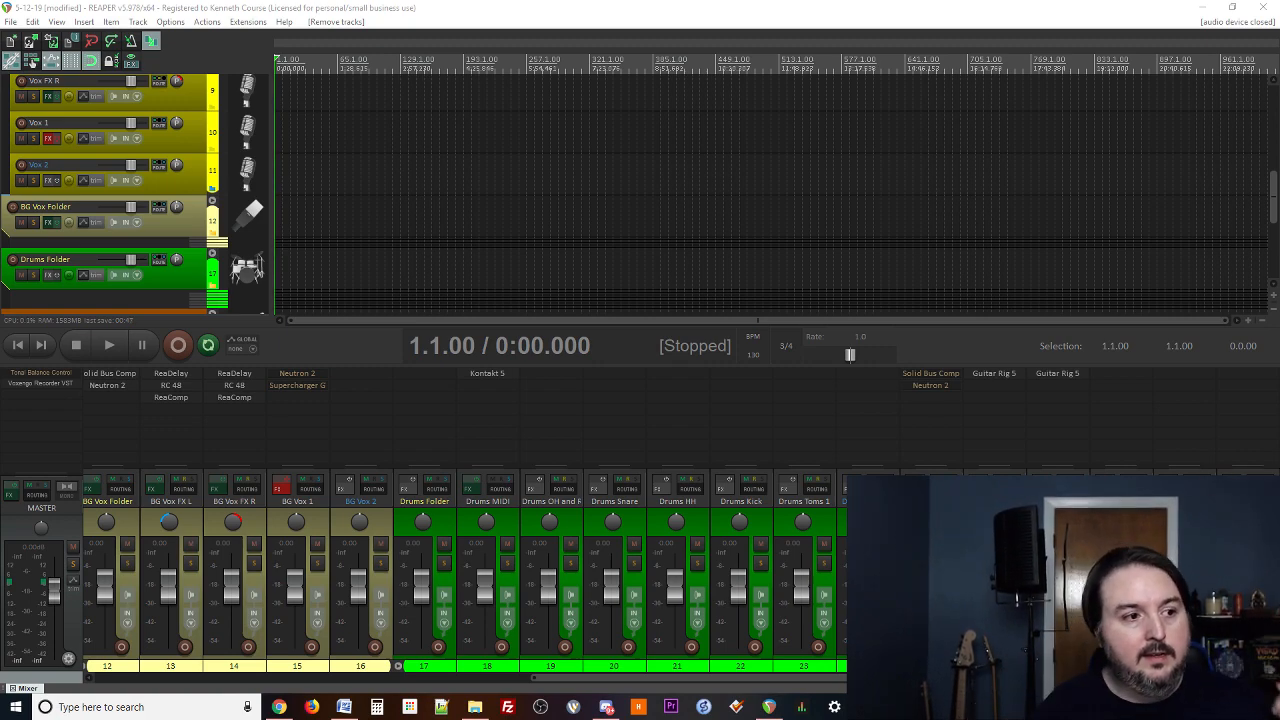
scroll(90, 160, up, 3)
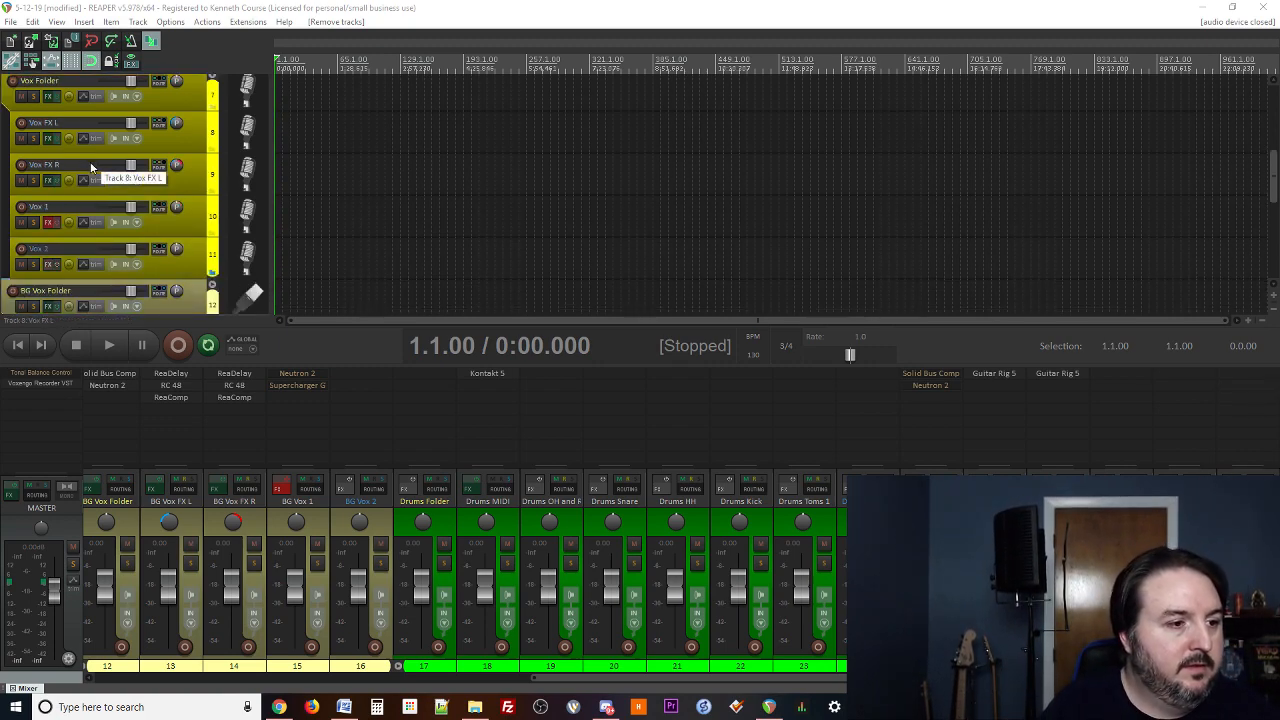
click(23, 208)
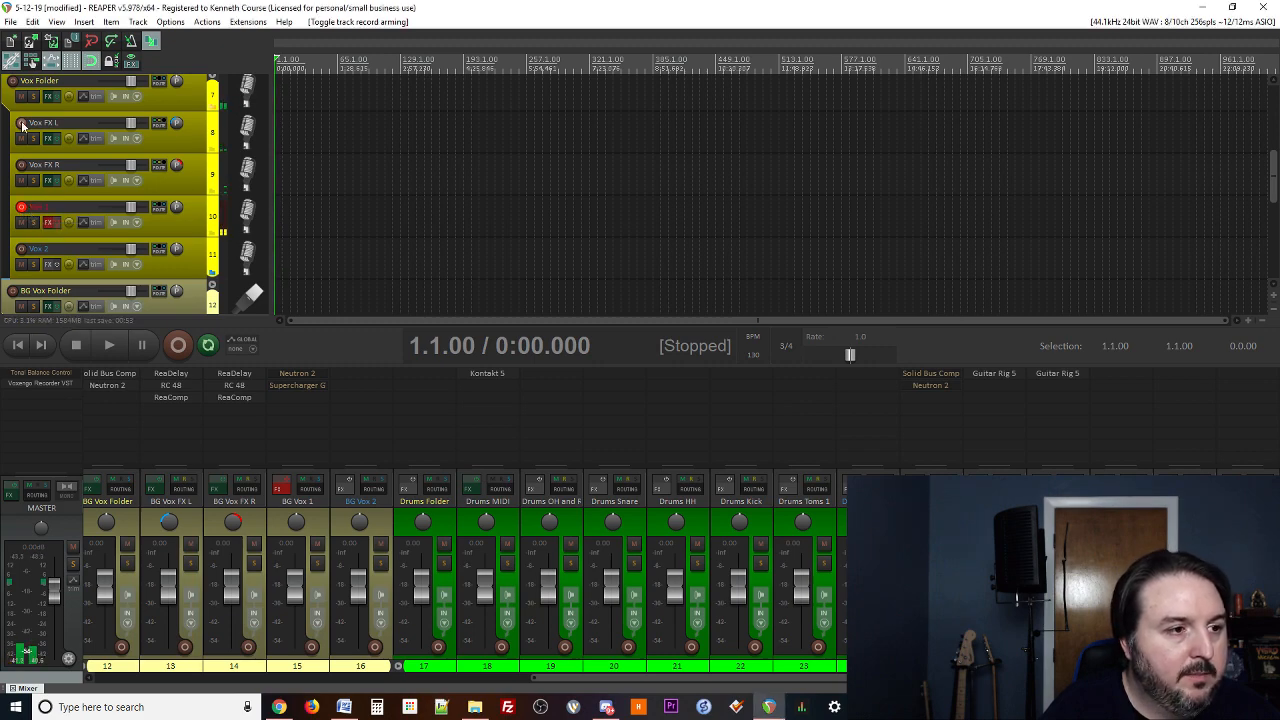
scroll(249, 401, up, 5)
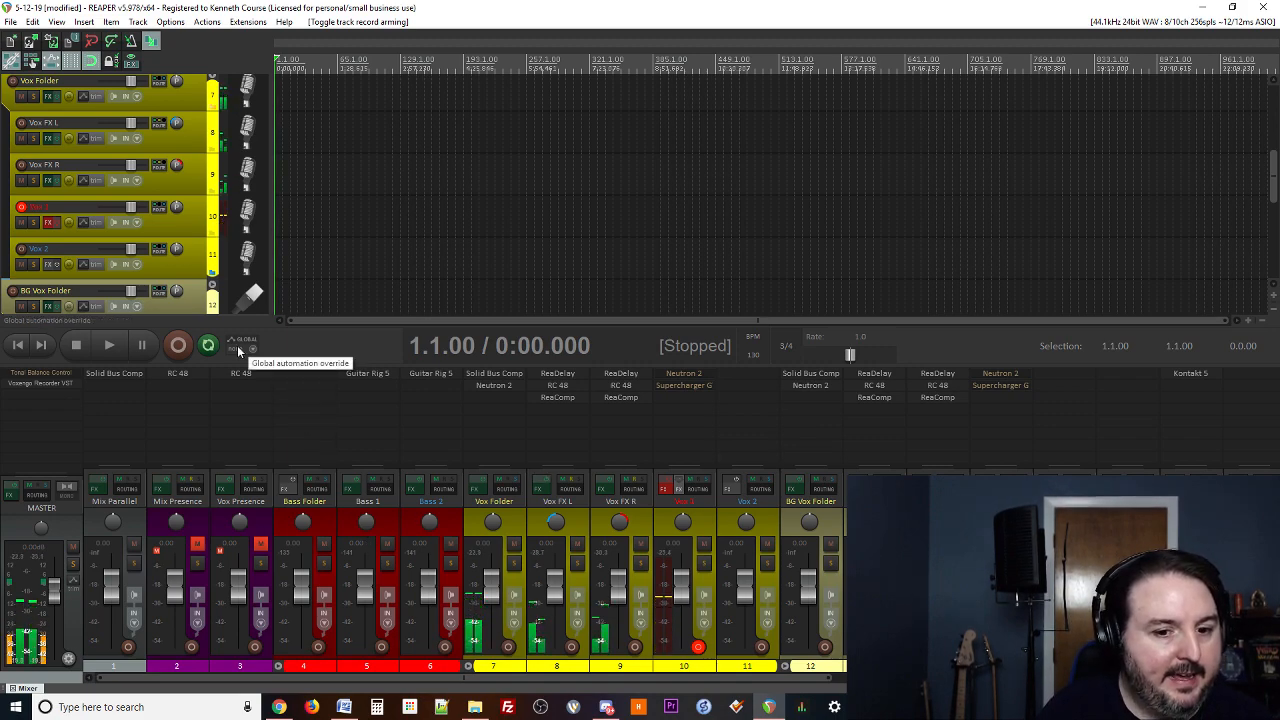
scroll(247, 268, up, 3)
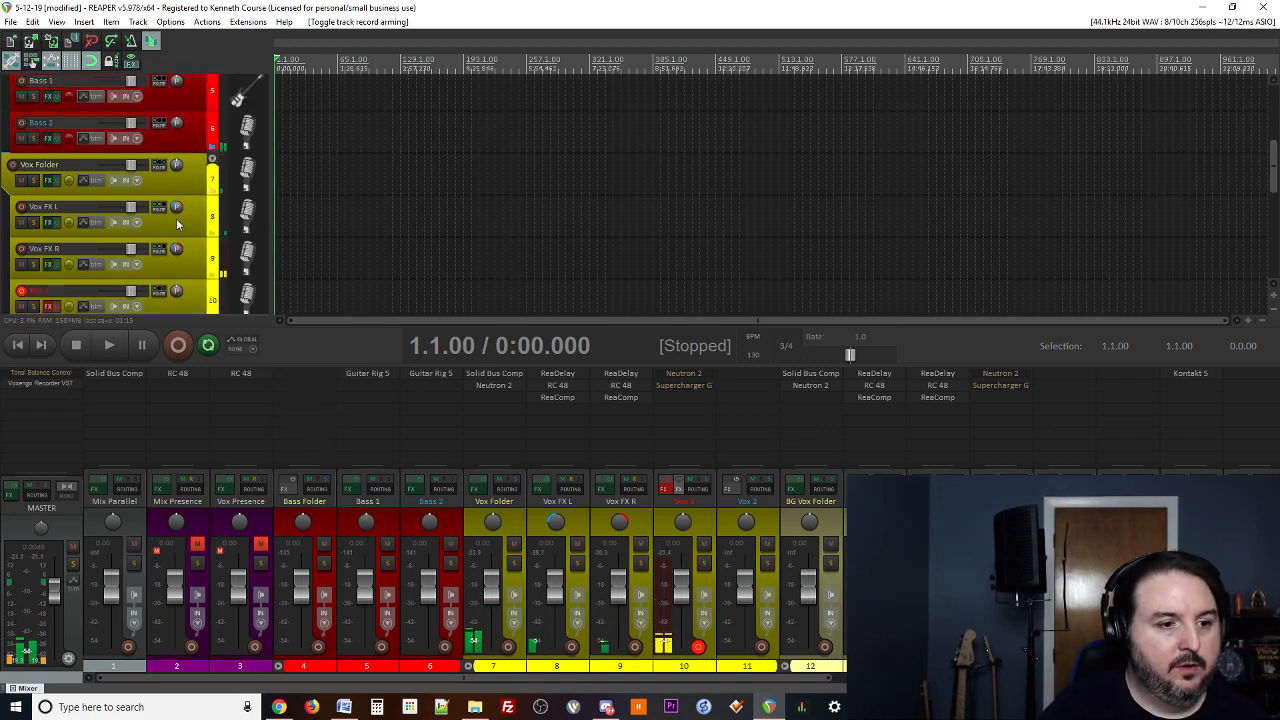
scroll(240, 250, down, 3)
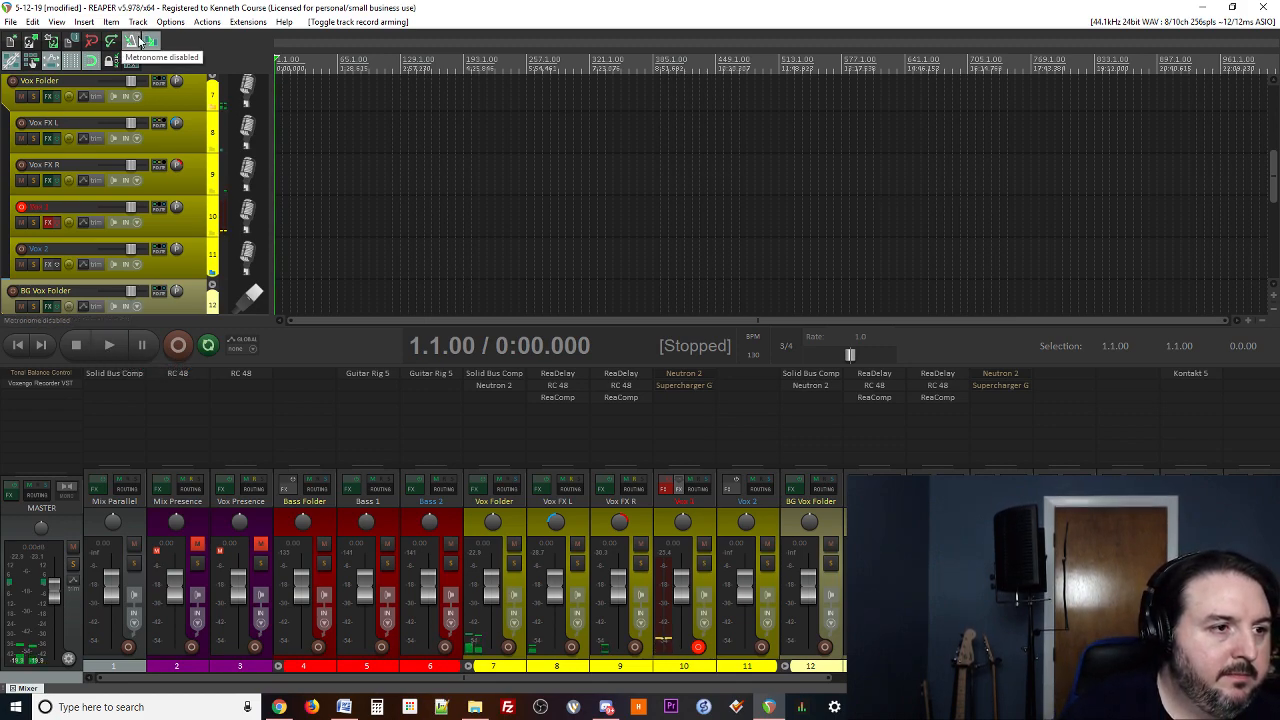
- Run the transport for a practice pass, then record a vocal take of about 2:35 on Vox 1 and save the recorded file
click(110, 346)
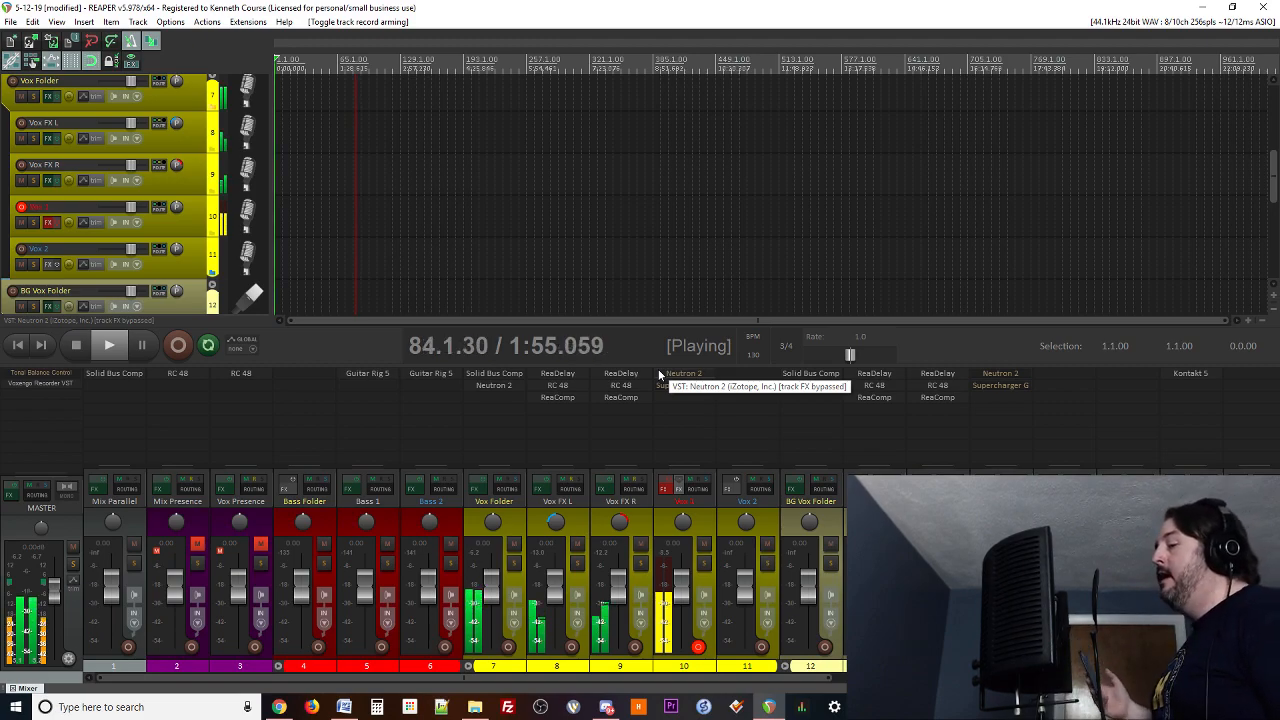
key(space)
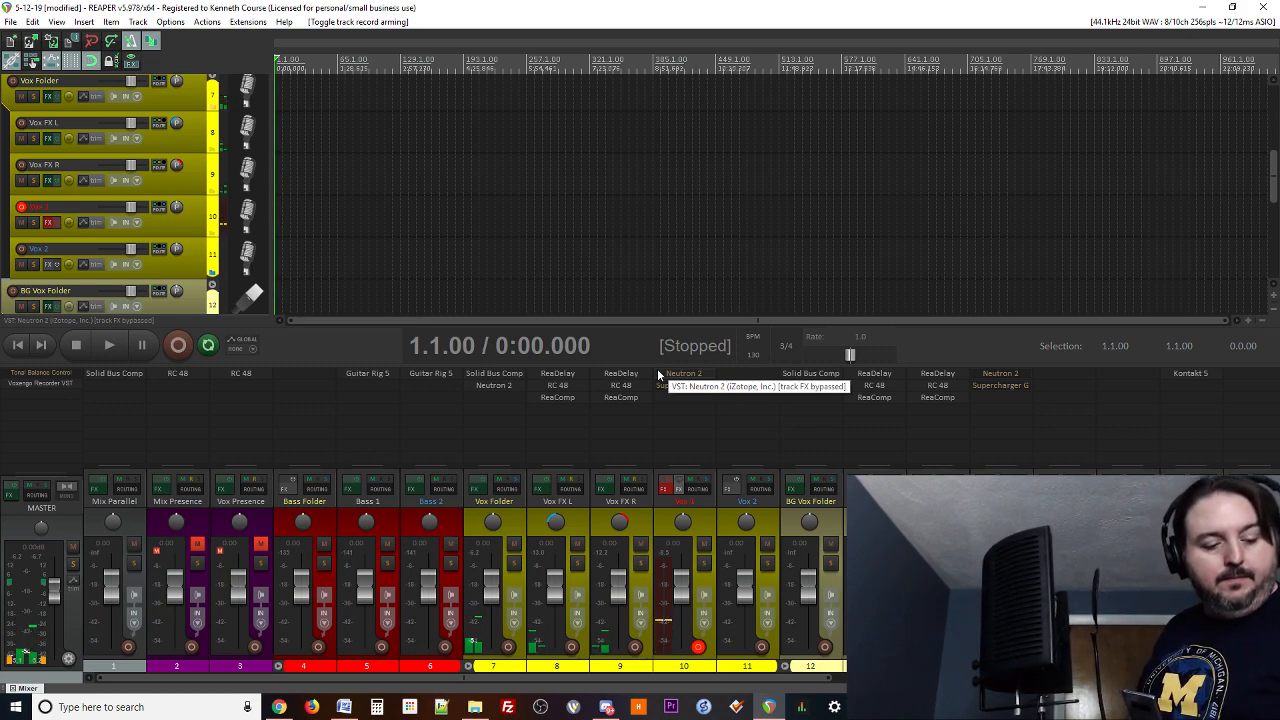
key(ctrl+r)
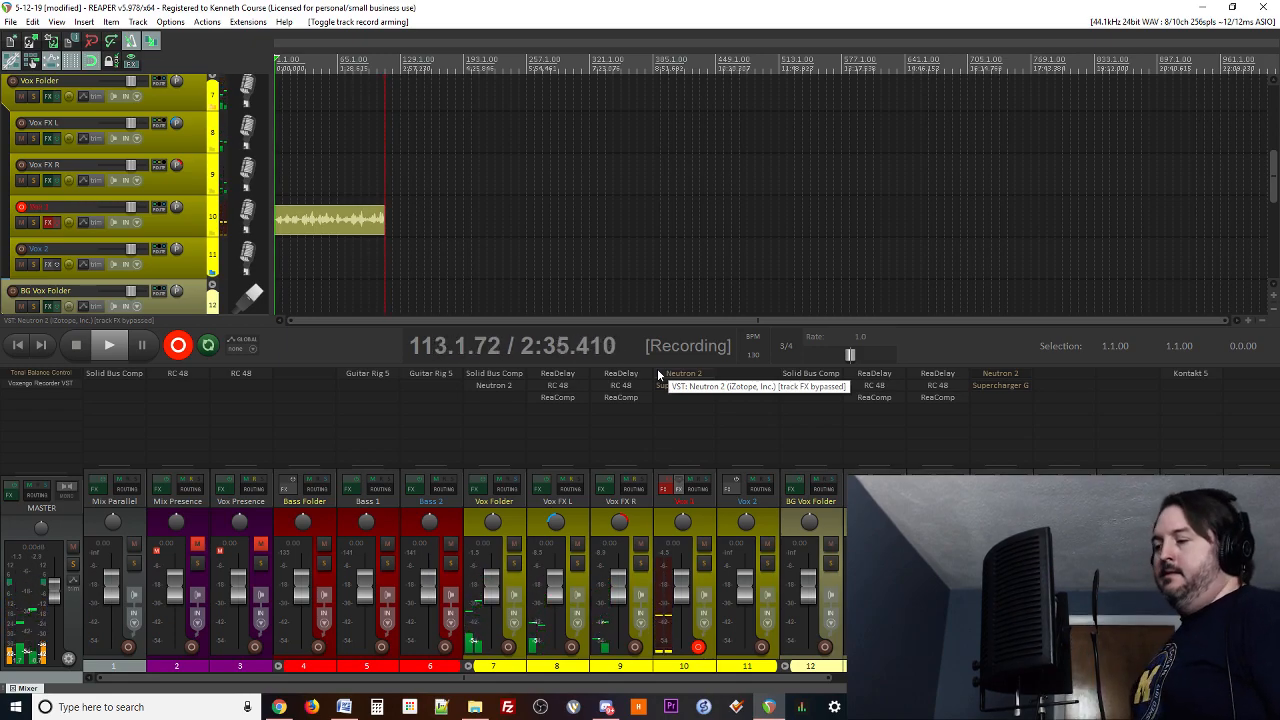
key(space)
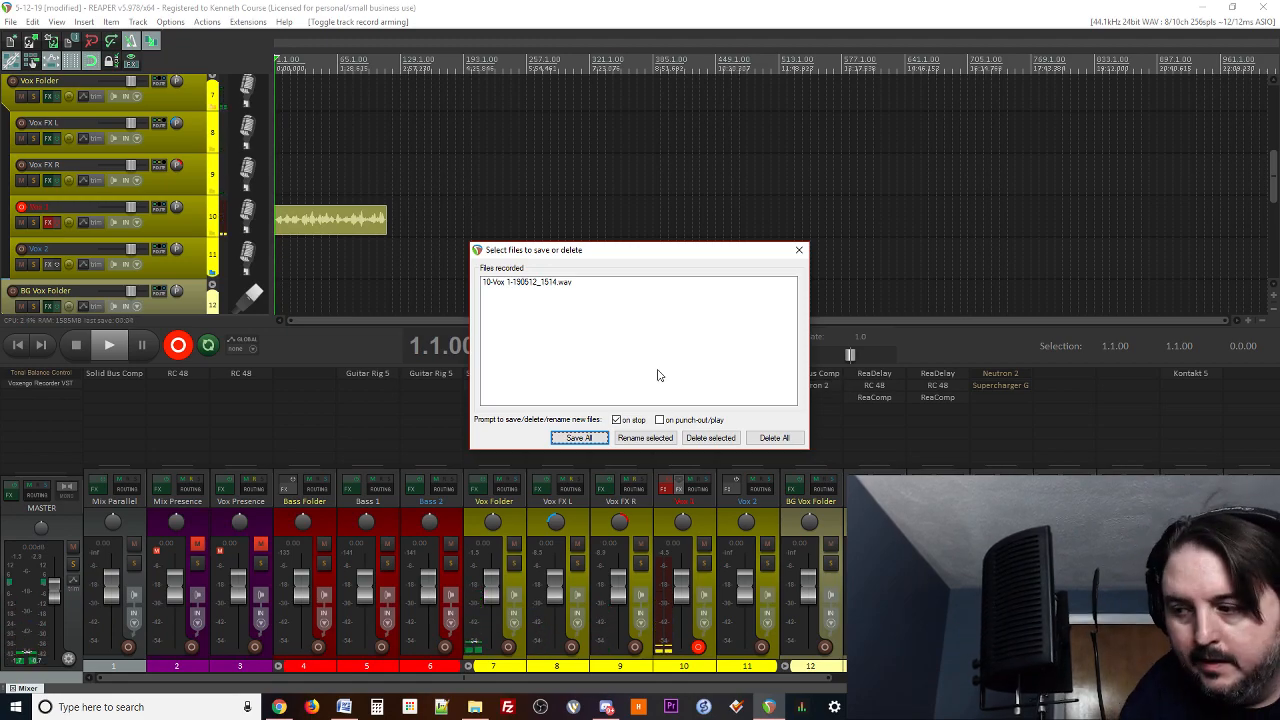
key(Return)
- Play the new Vox 1 take from about bar 19 and split the item at that position
scroll(350, 271, up, 5)
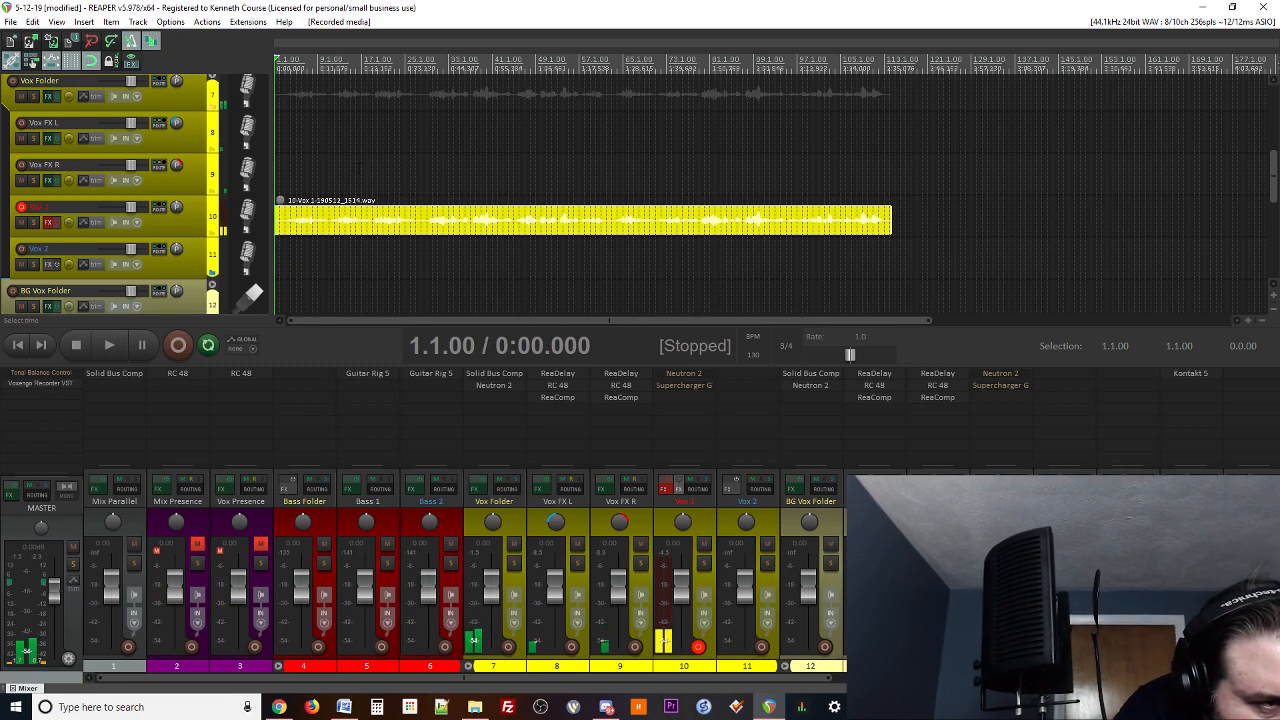
click(372, 166)
key(space)
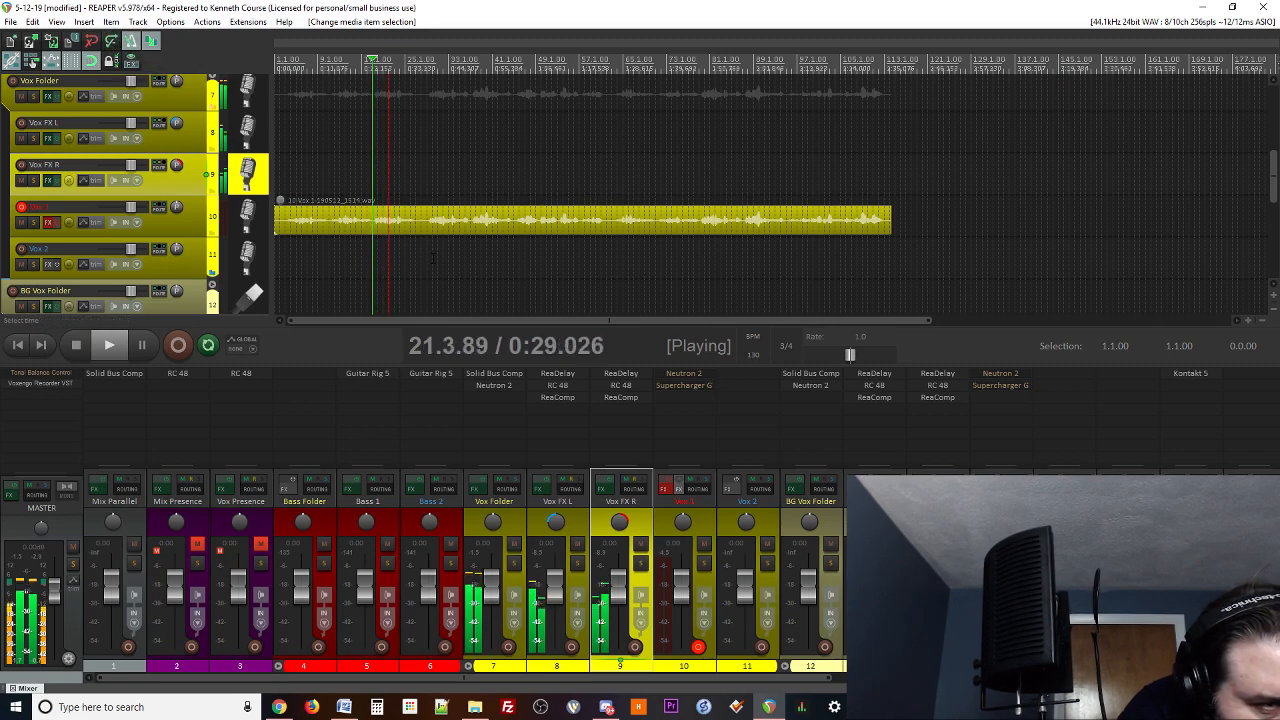
scroll(461, 255, up, 3)
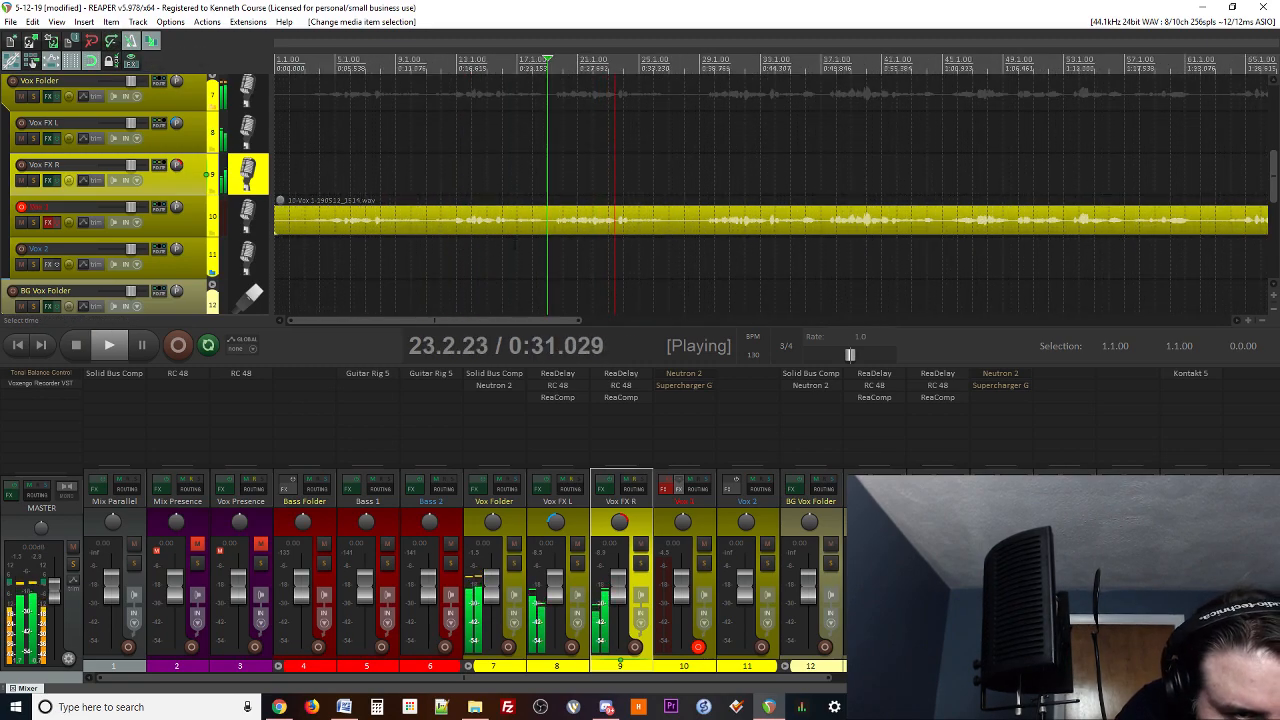
click(546, 228)
key(s)
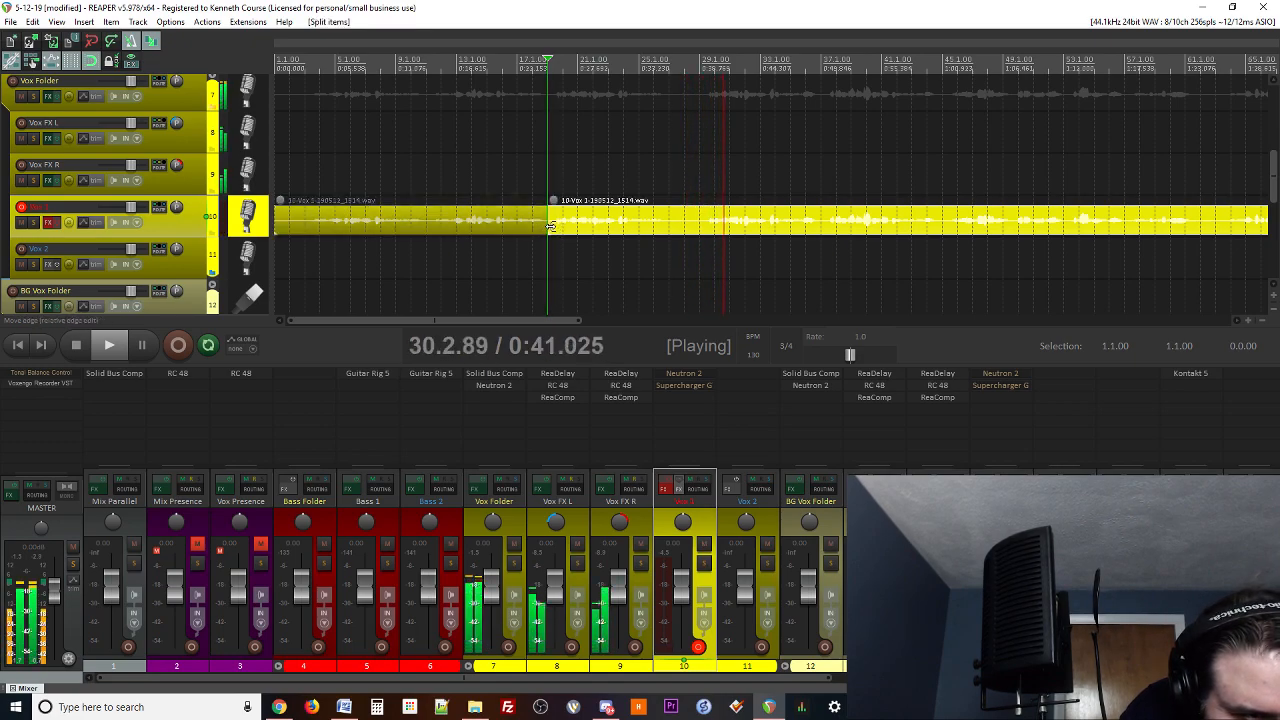
- Trim the unwanted section after the Vox 1 split, close the gap with the remaining take, and play across the join from bar 18
key(space)
mouse_move(558, 228)
mouse_down()
mouse_move(716, 226)
mouse_move(552, 229)
mouse_up()
click(540, 254)
key(space)
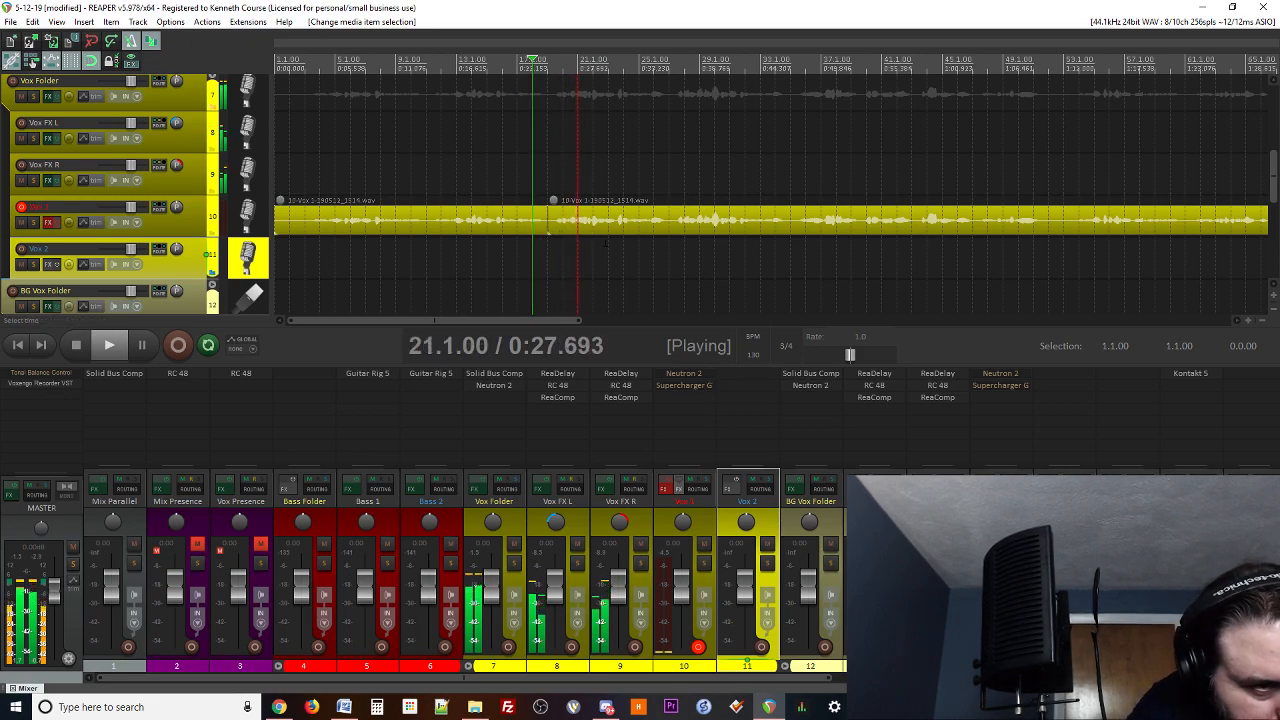
- Expand the BG Vox Folder to show its tracks and disarm Vox 1
scroll(623, 250, down, 2)
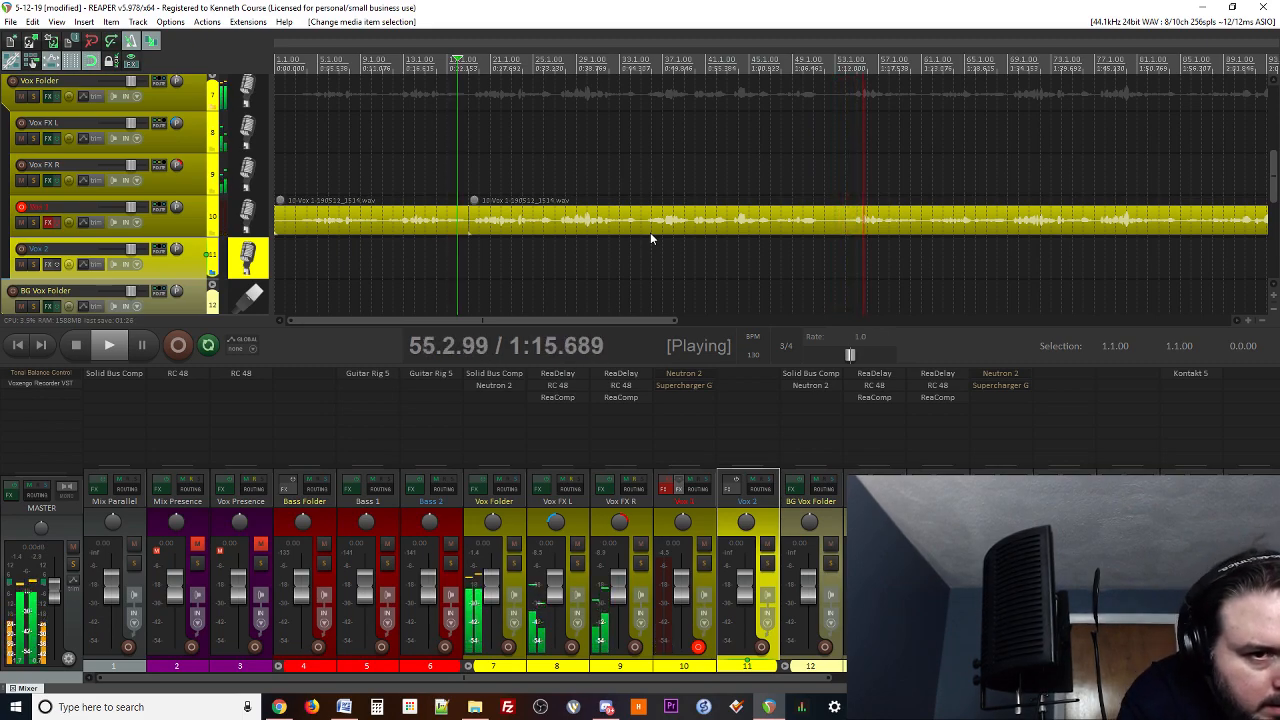
scroll(703, 211, down, 1)
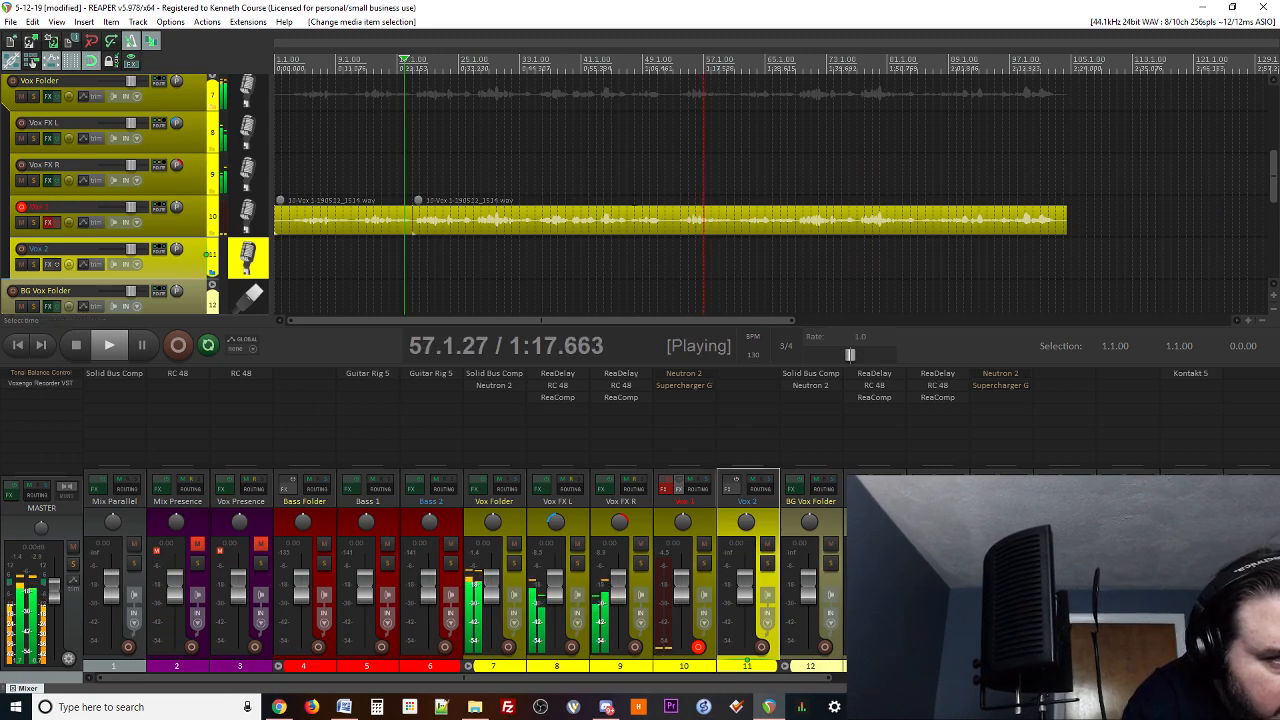
scroll(95, 240, down, 2)
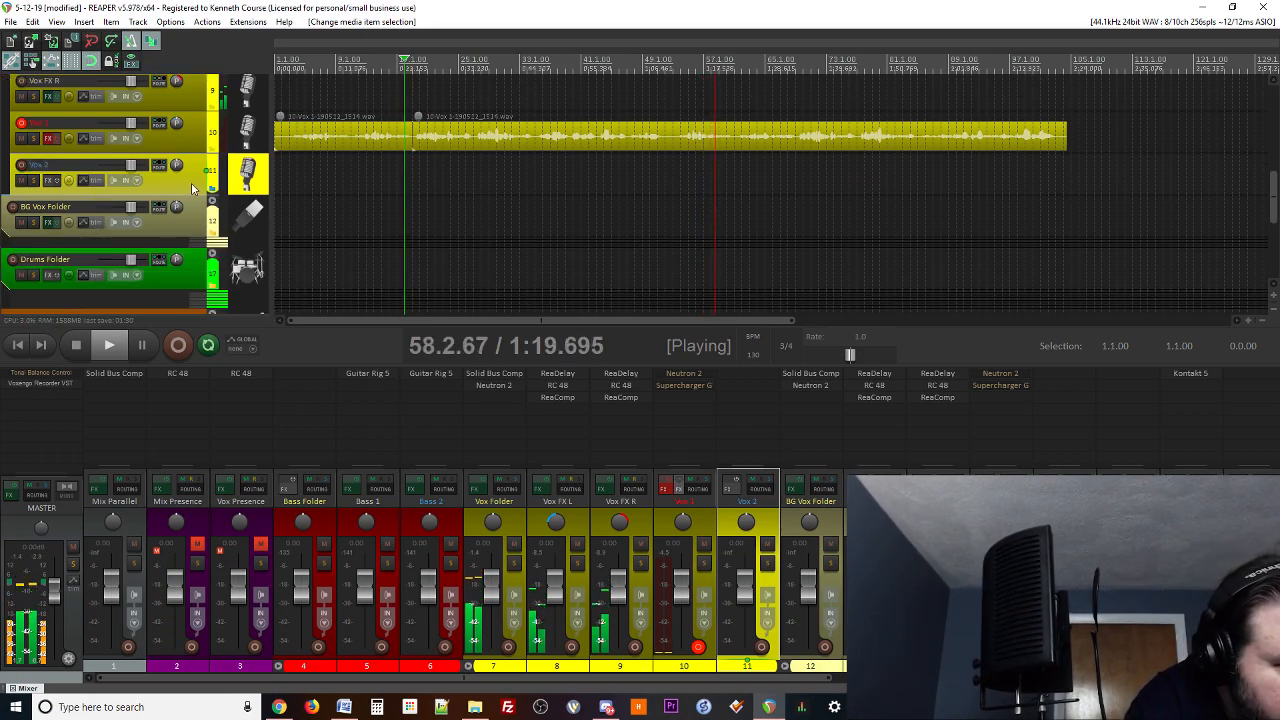
click(212, 204)
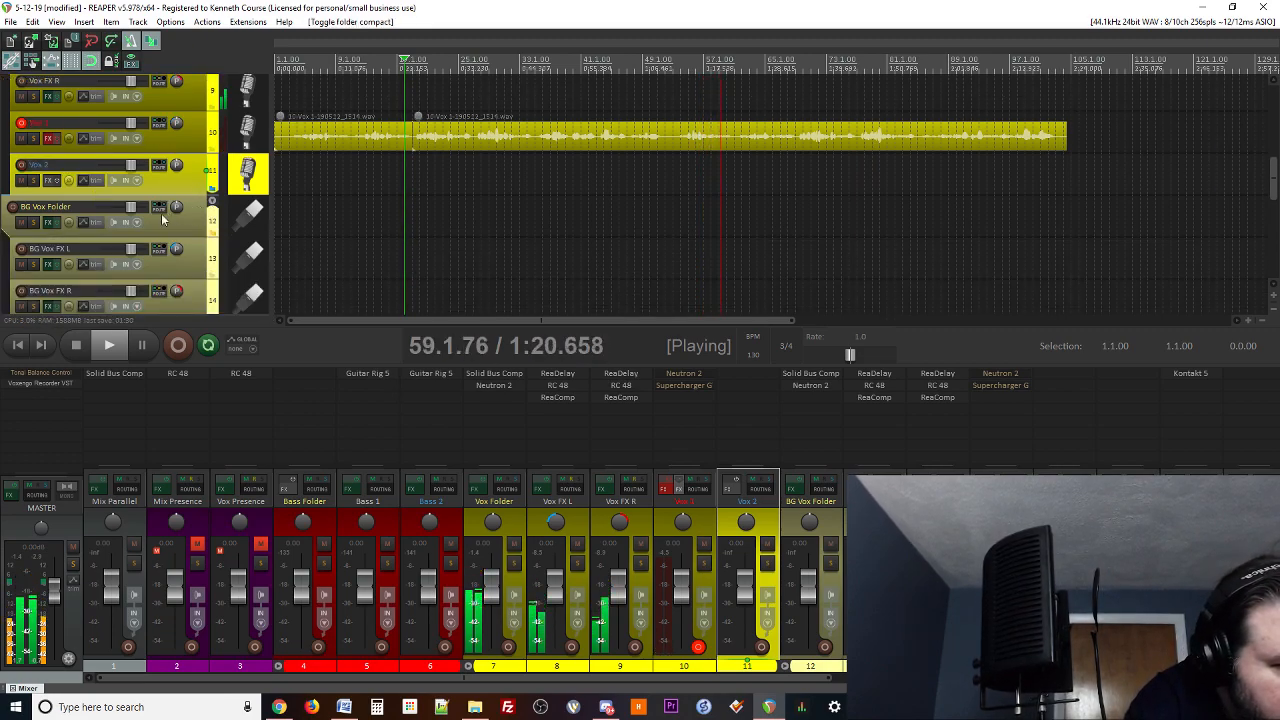
click(20, 124)
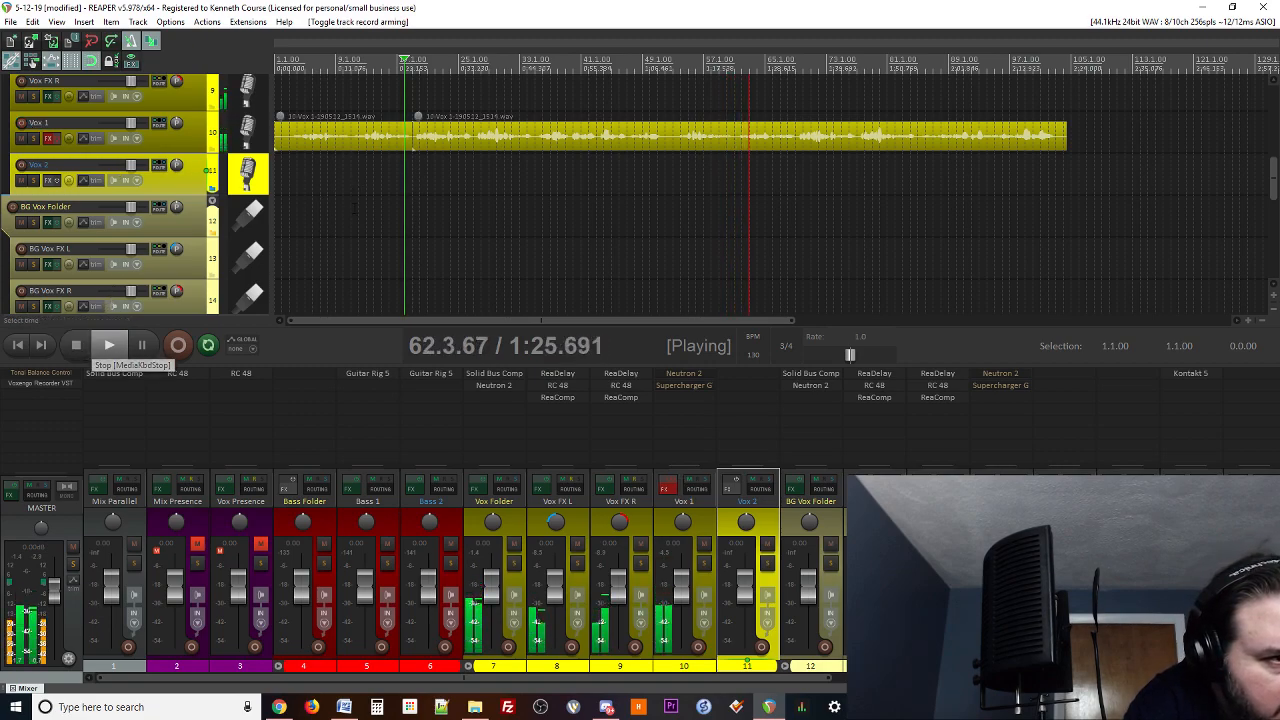
- Arm the BG Vox 1 track for recording while the edited vocal plays
scroll(355, 210, down, 2)
scroll(355, 210, up, 2)
scroll(68, 233, down, 2)
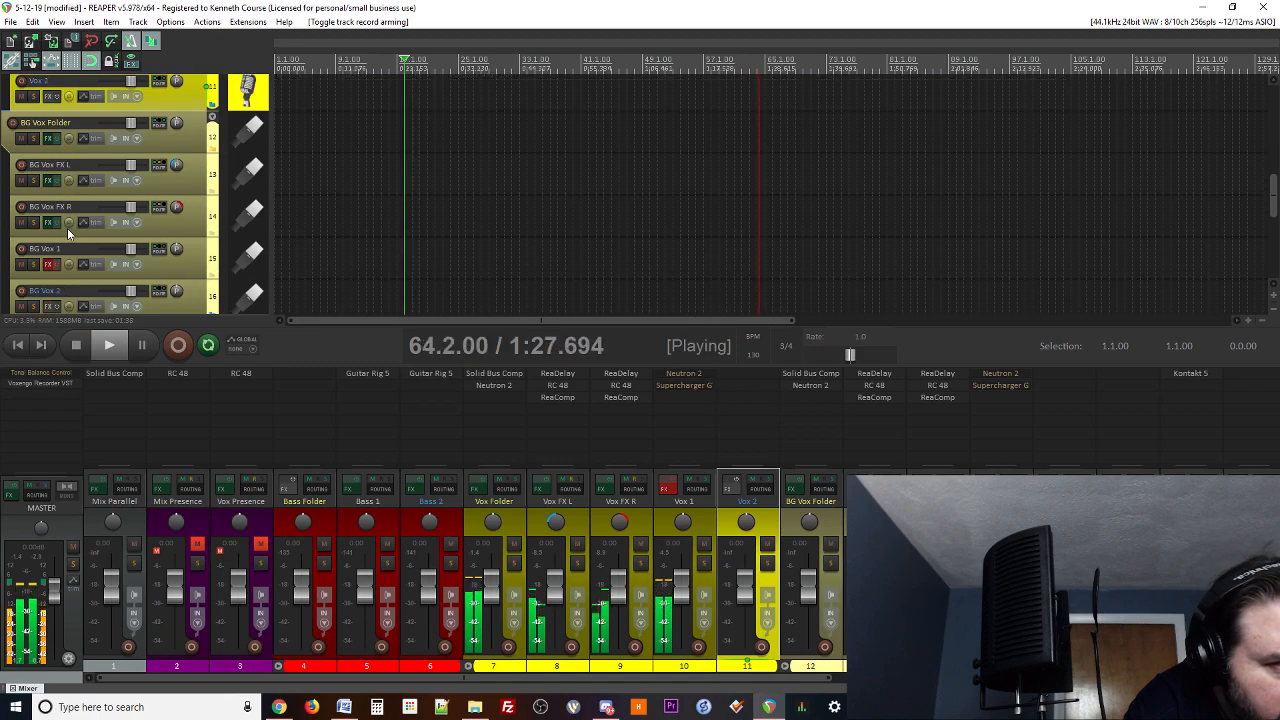
scroll(226, 217, up, 2)
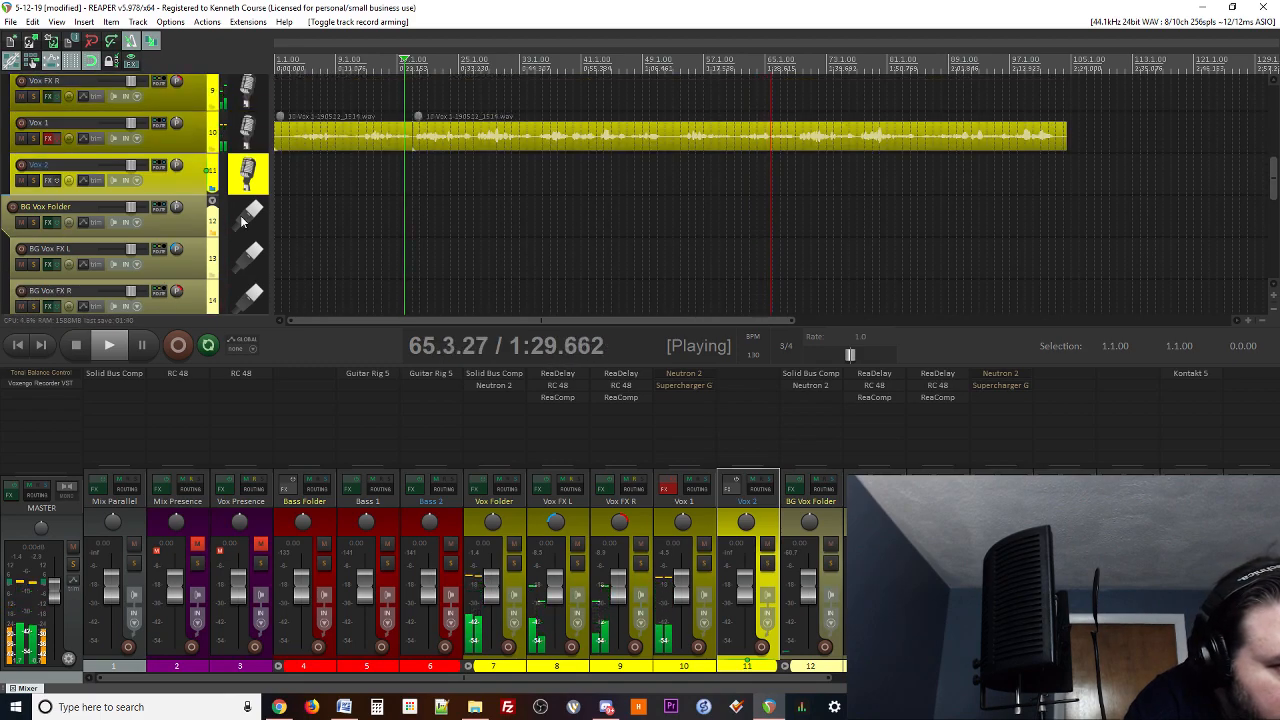
scroll(335, 205, up, 1)
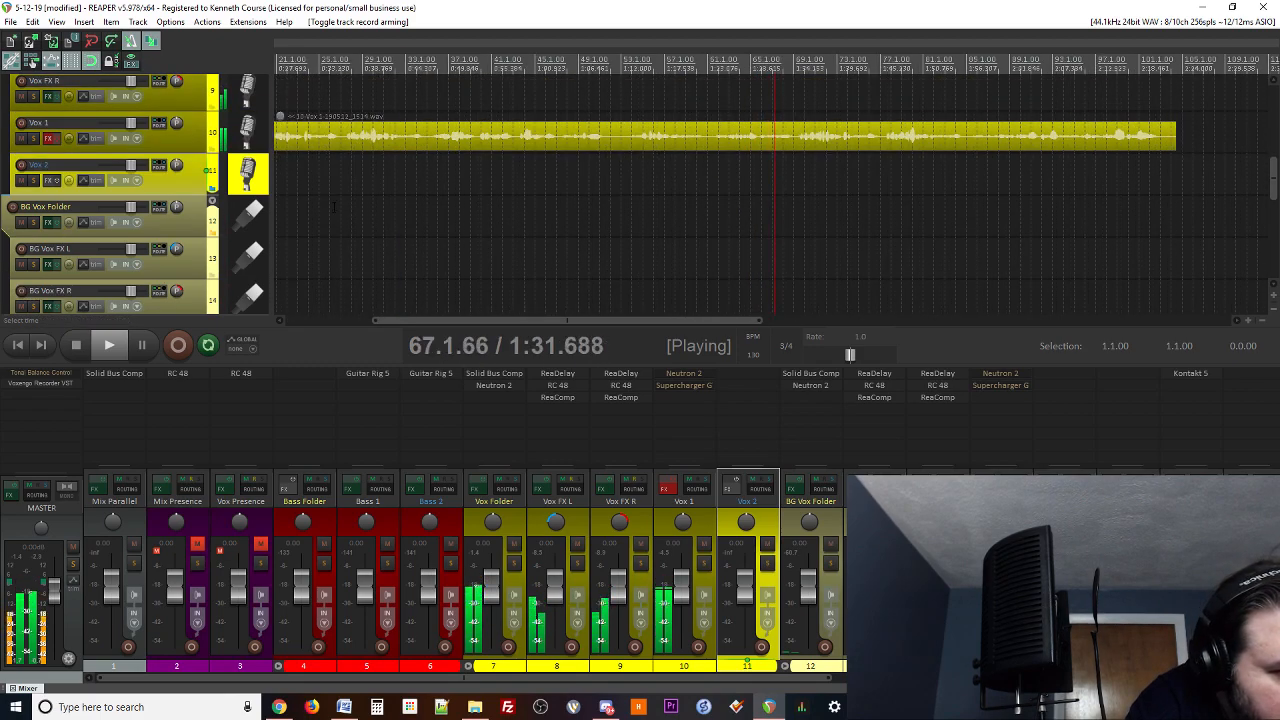
scroll(335, 206, down, 2)
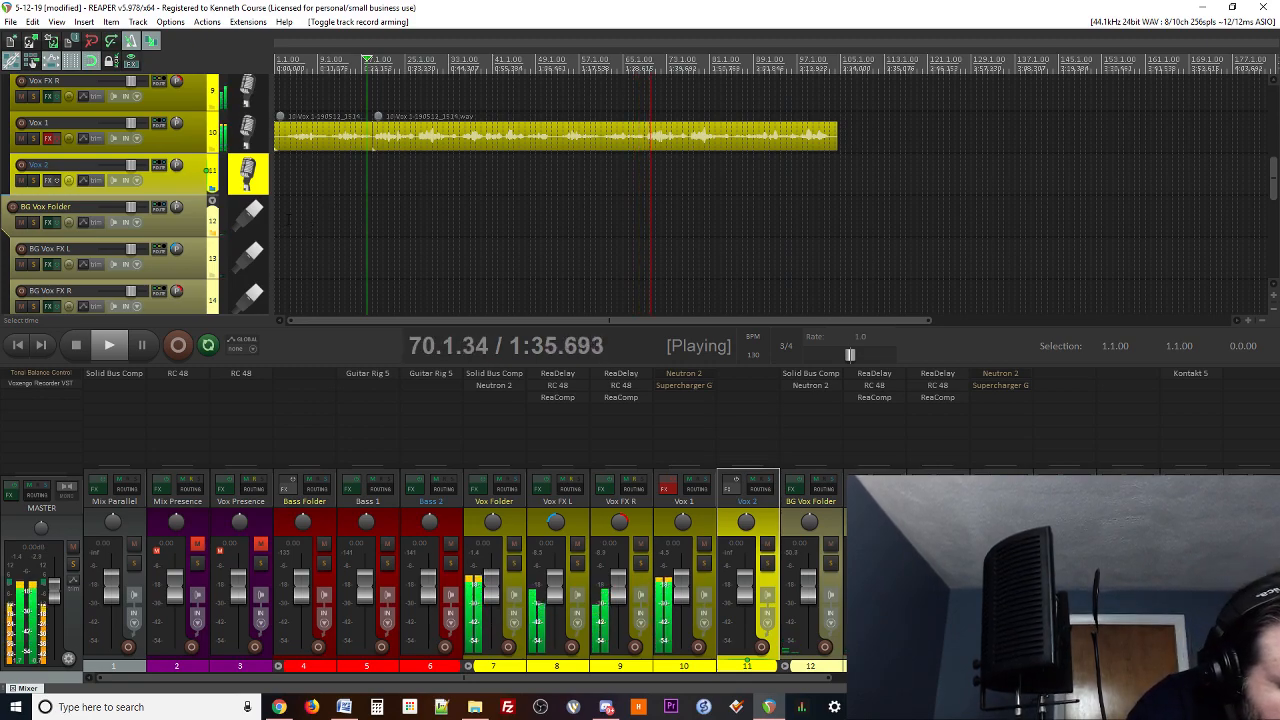
scroll(101, 223, down, 1)
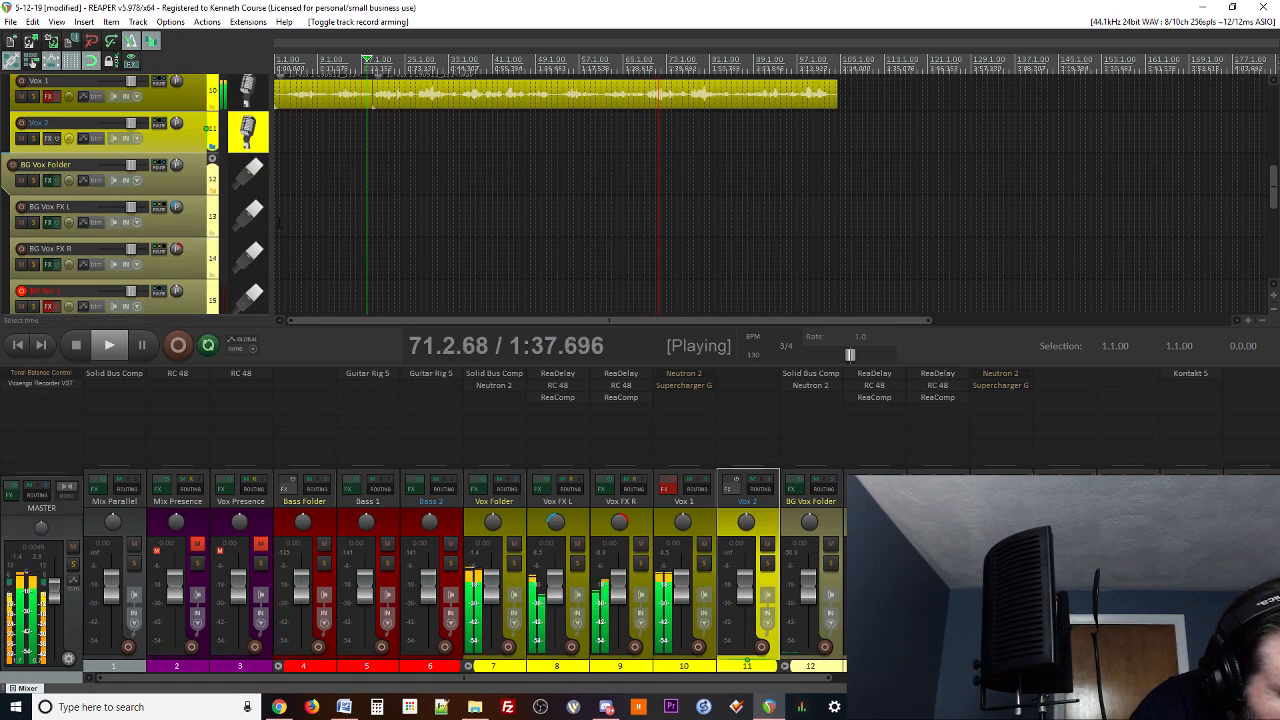
scroll(310, 180, up, 2)
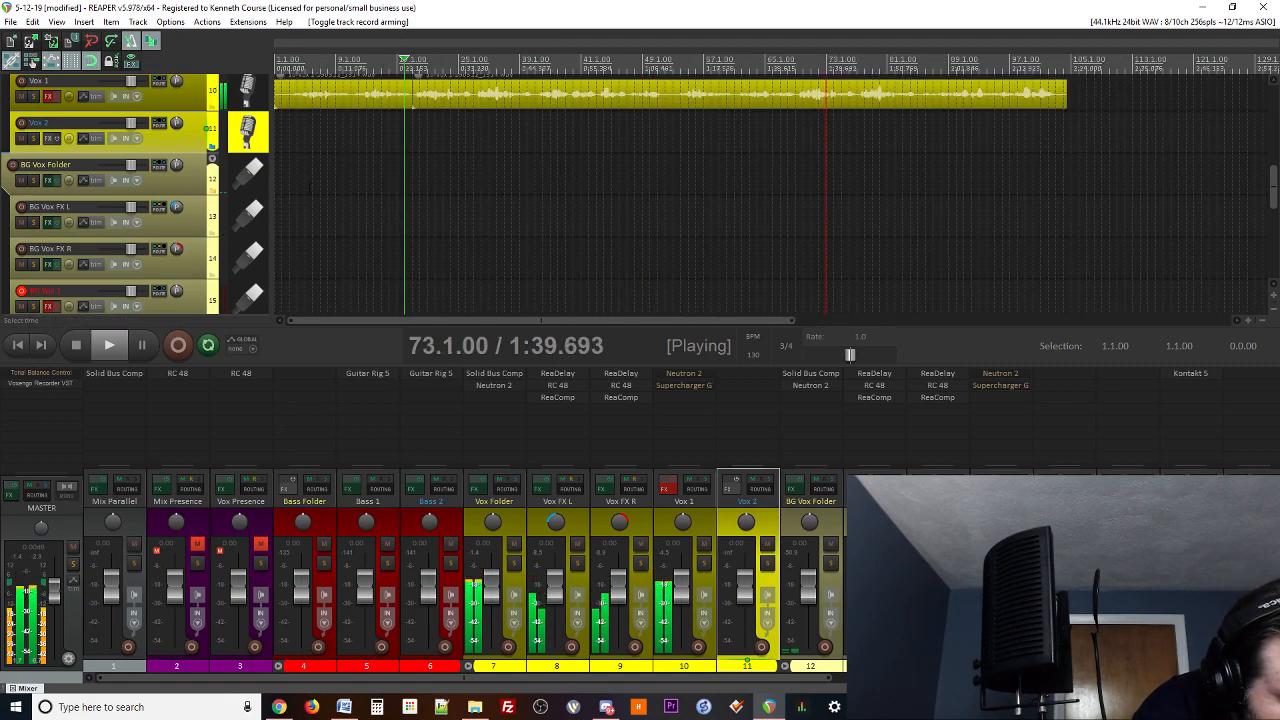
- Stop playback, trim the start of the first Vox 1 item to bar 3, and audition it from there
key(space)
scroll(213, 205, up, 4)
scroll(213, 205, down, 1)
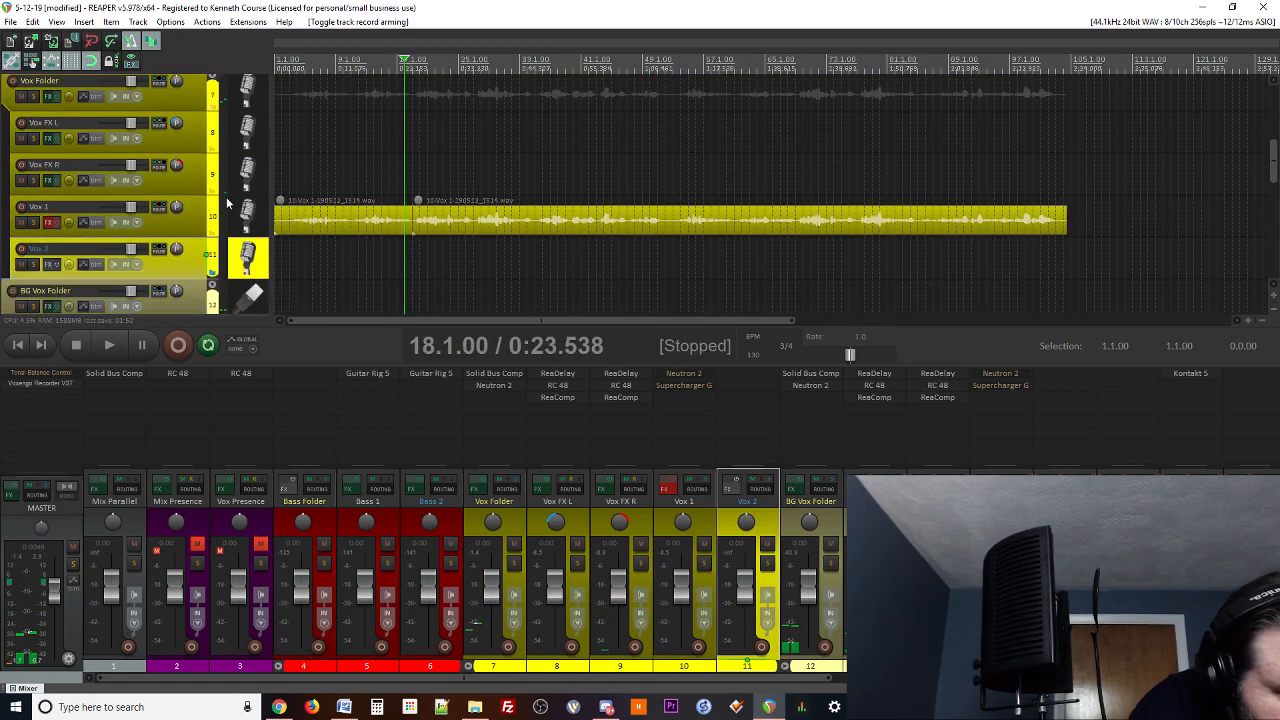
drag(278, 226, 290, 226)
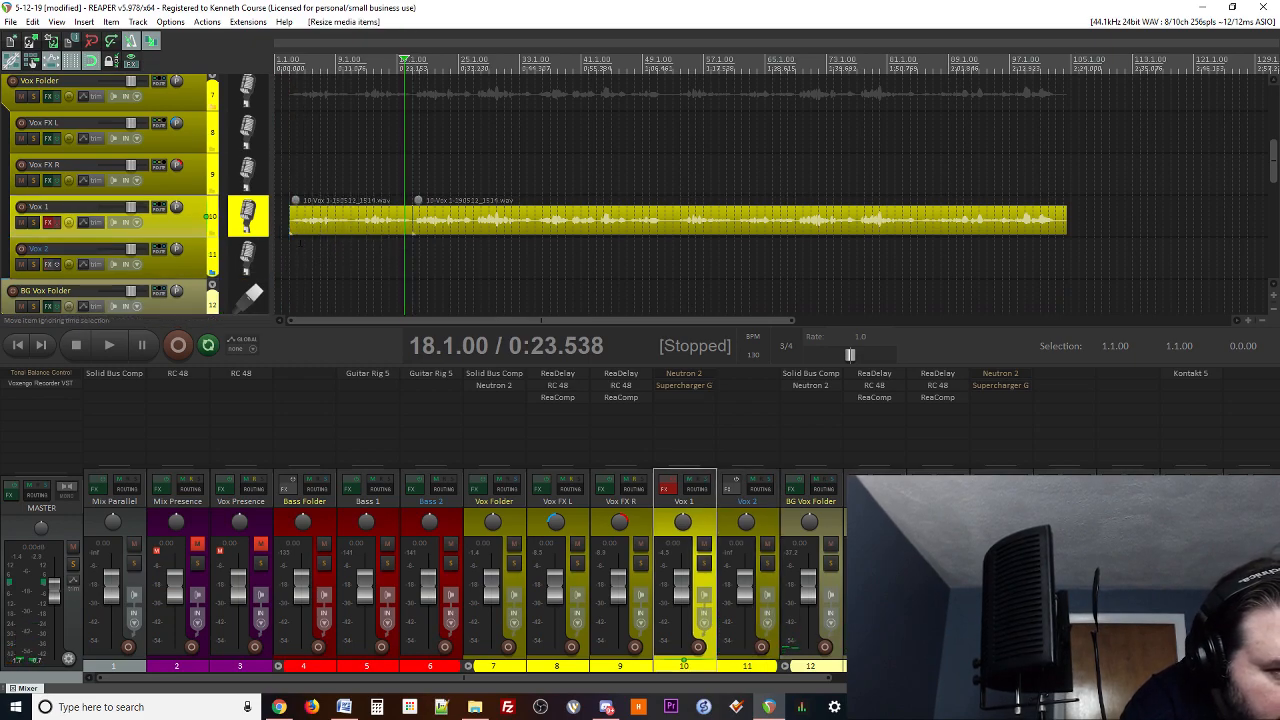
click(290, 250)
key(space)
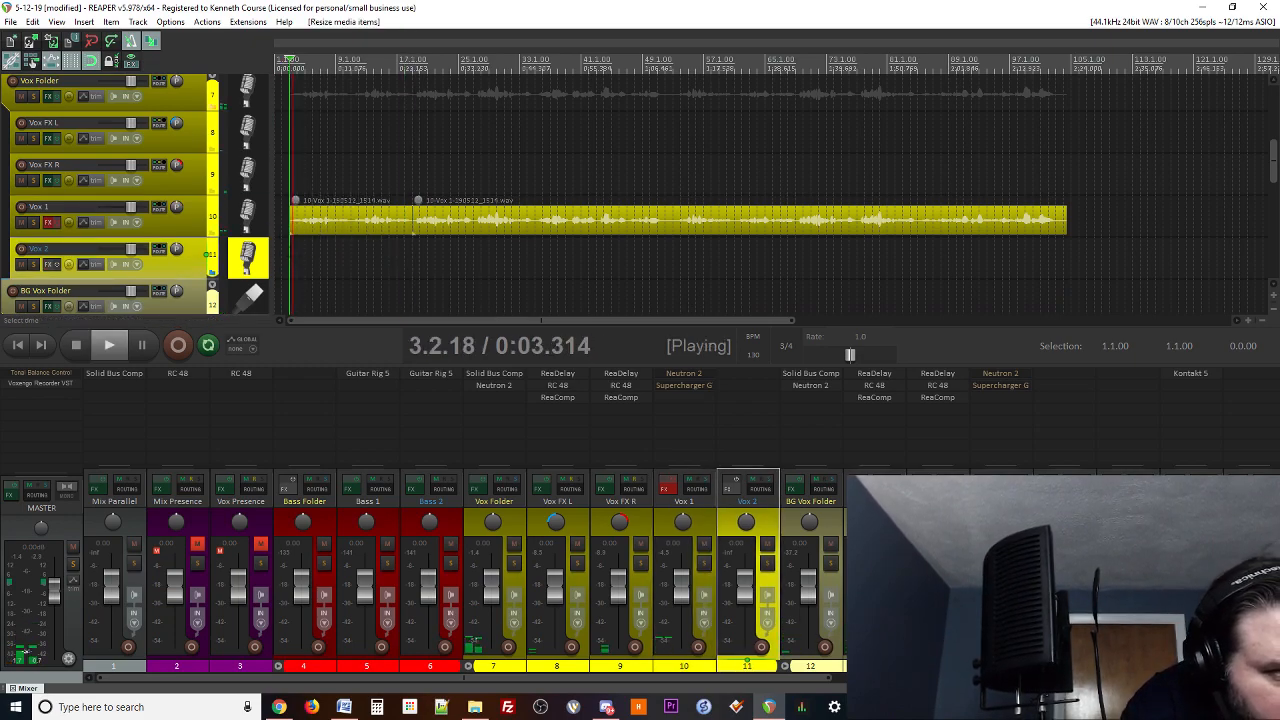
key(space)
- Select both Vox 1 items, move them one bar earlier to start at bar 2, and place the edit cursor there
drag(294, 251, 1072, 208)
scroll(435, 220, up, 6)
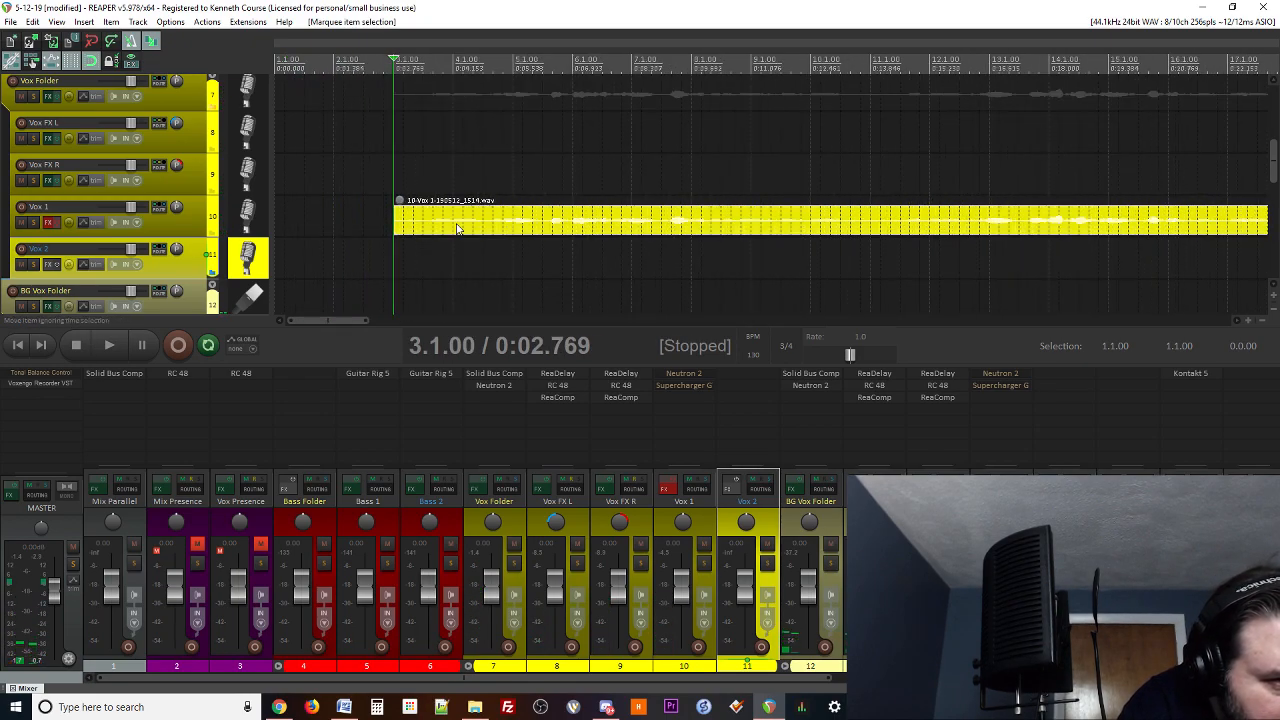
drag(457, 229, 398, 232)
click(337, 248)
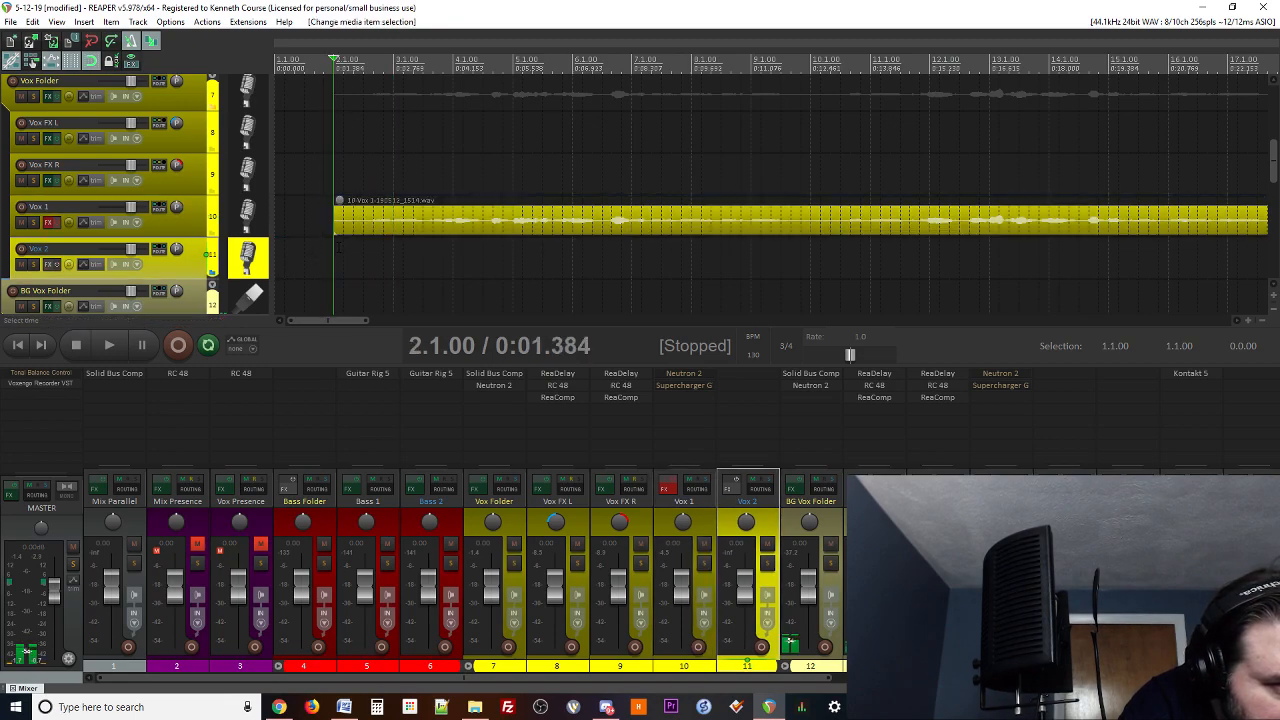
- Play the repositioned vocal from bar 2 and look over the lead and background vocal tracks
key(space)
scroll(335, 250, down, 5)
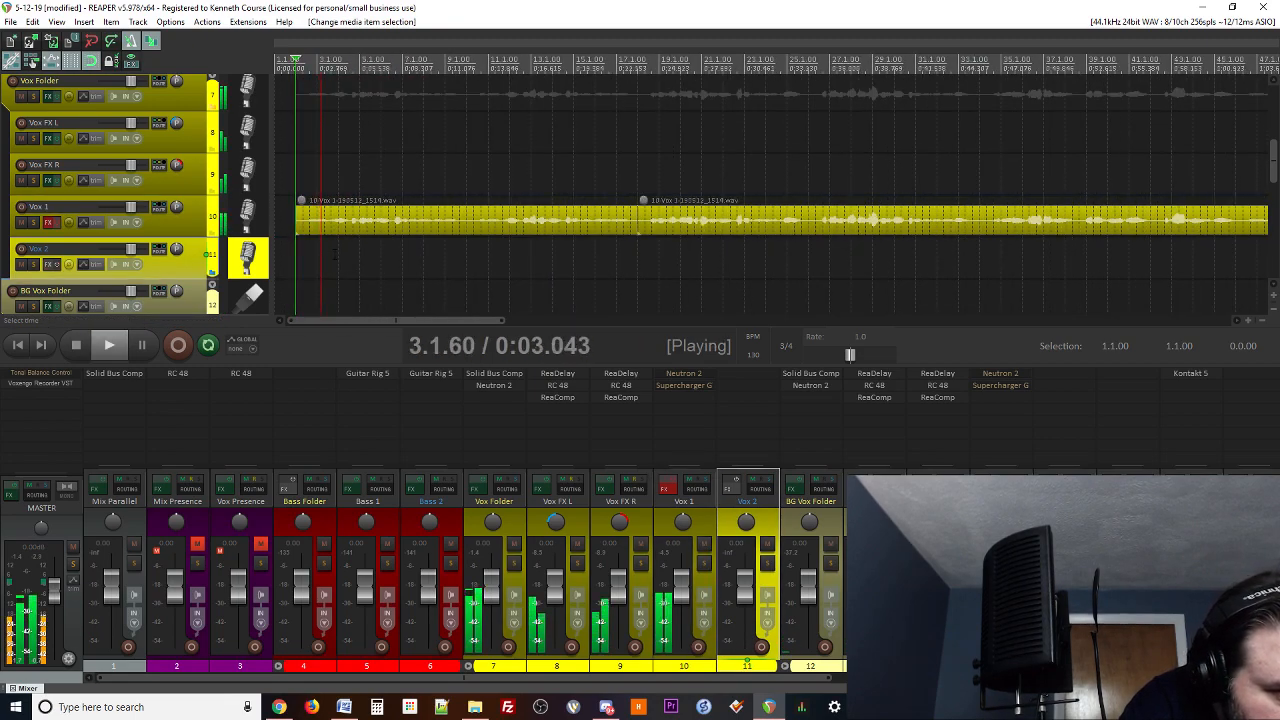
scroll(335, 254, down, 1)
scroll(175, 249, down, 3)
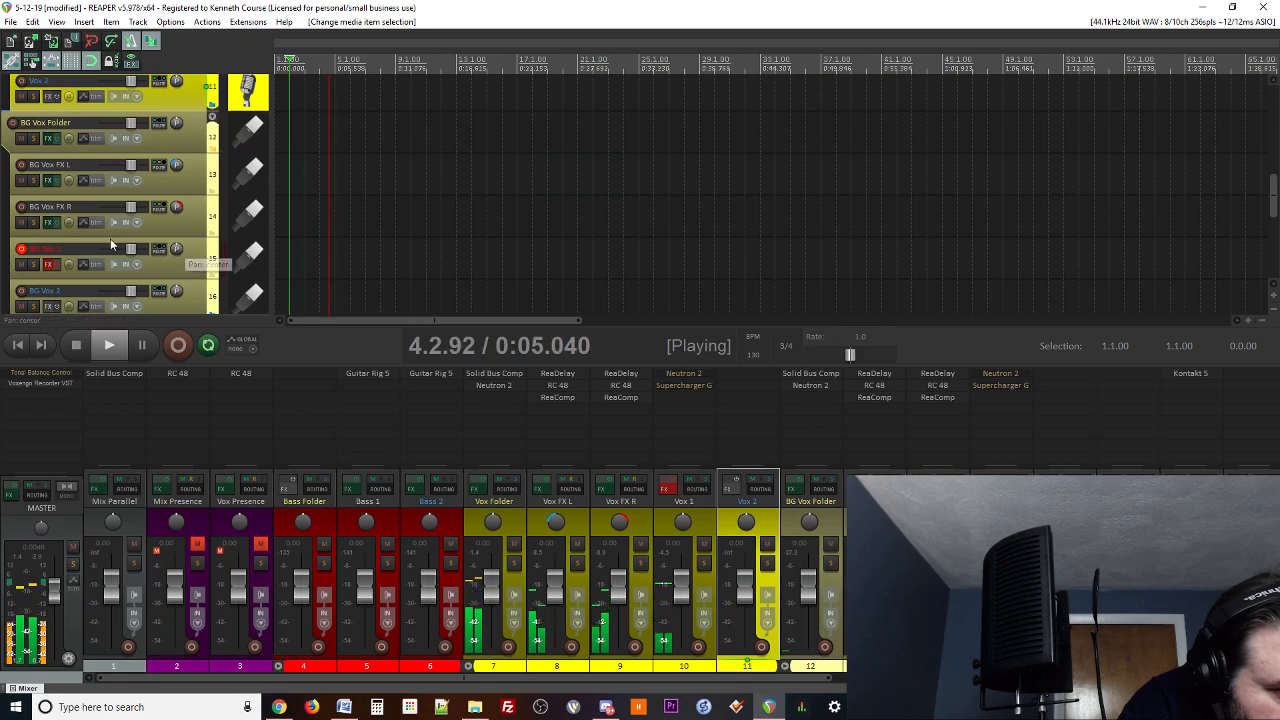
scroll(142, 227, down, 2)
scroll(131, 220, up, 3)
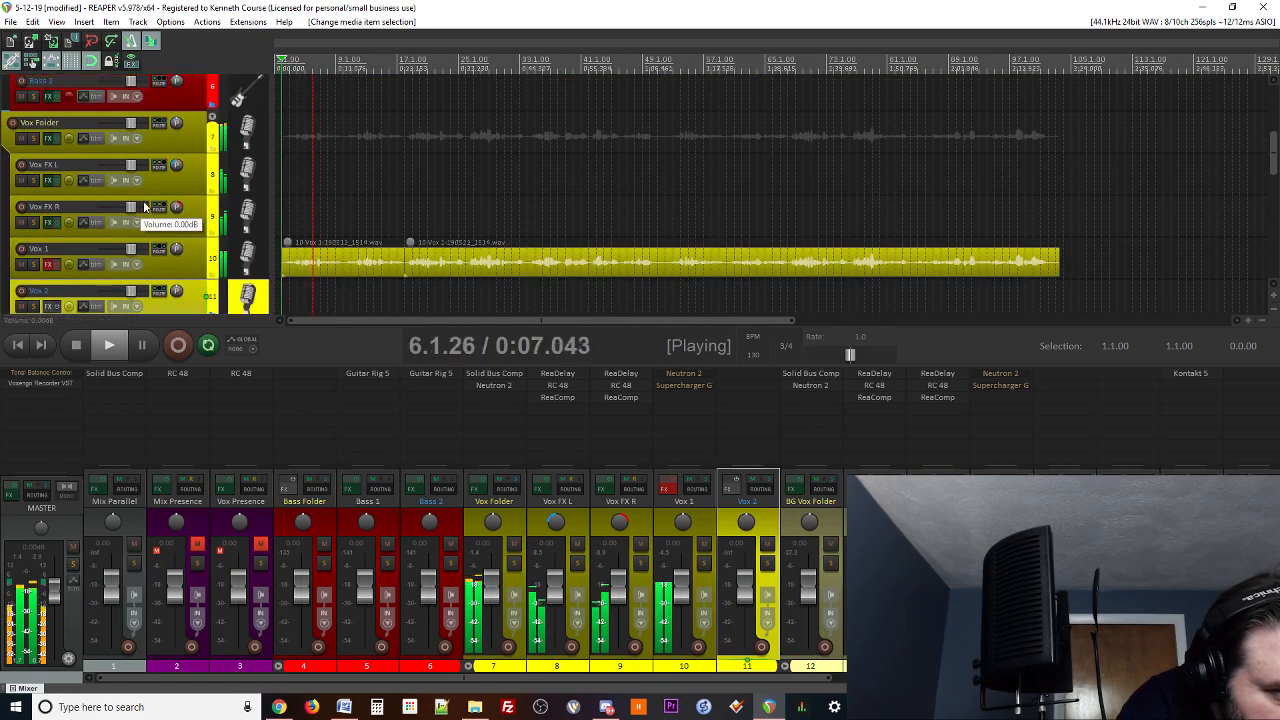
- Stop playback and switch record arming on BG Vox 1 off and back on
scroll(150, 210, down, 3)
key(space)
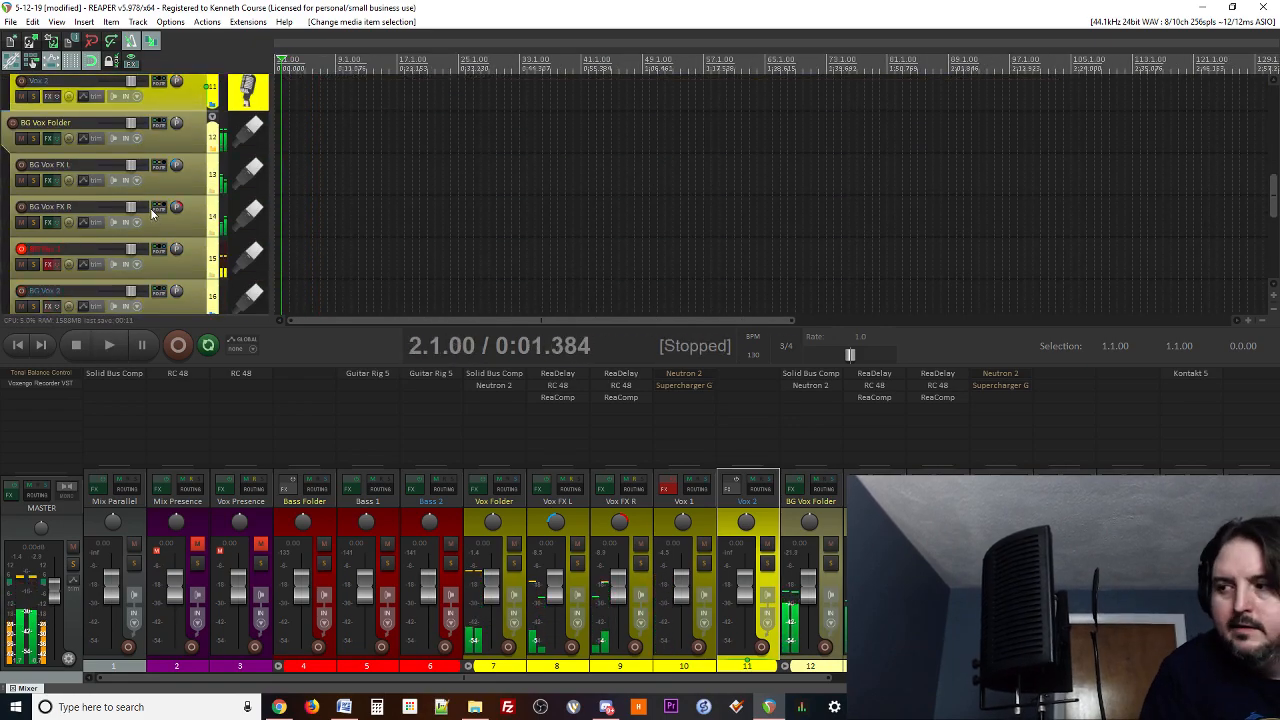
click(20, 249)
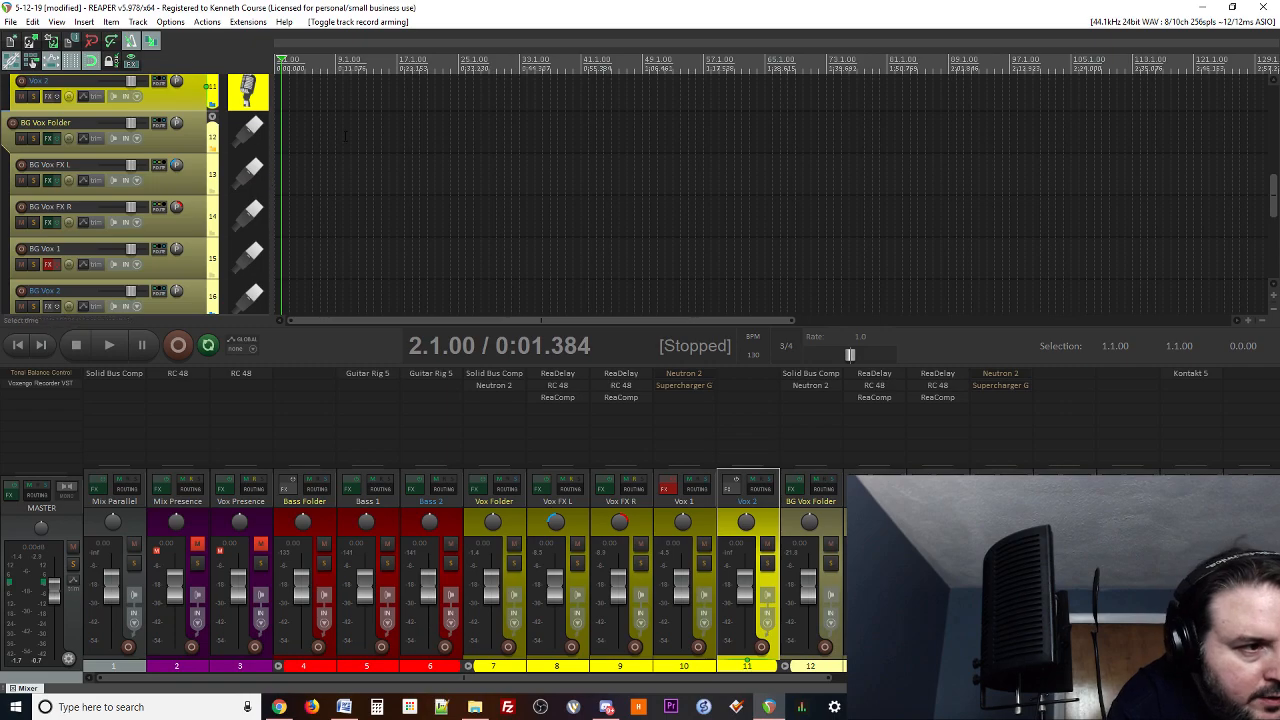
scroll(400, 208, up, 3)
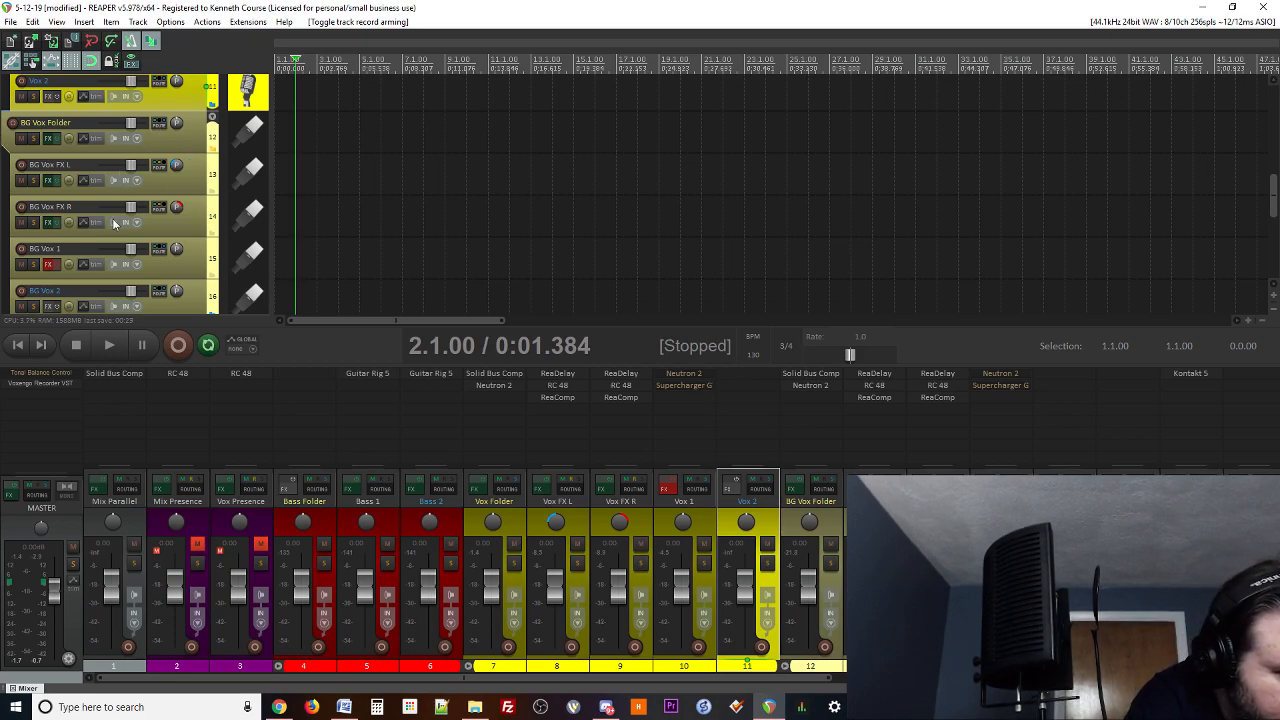
click(20, 249)
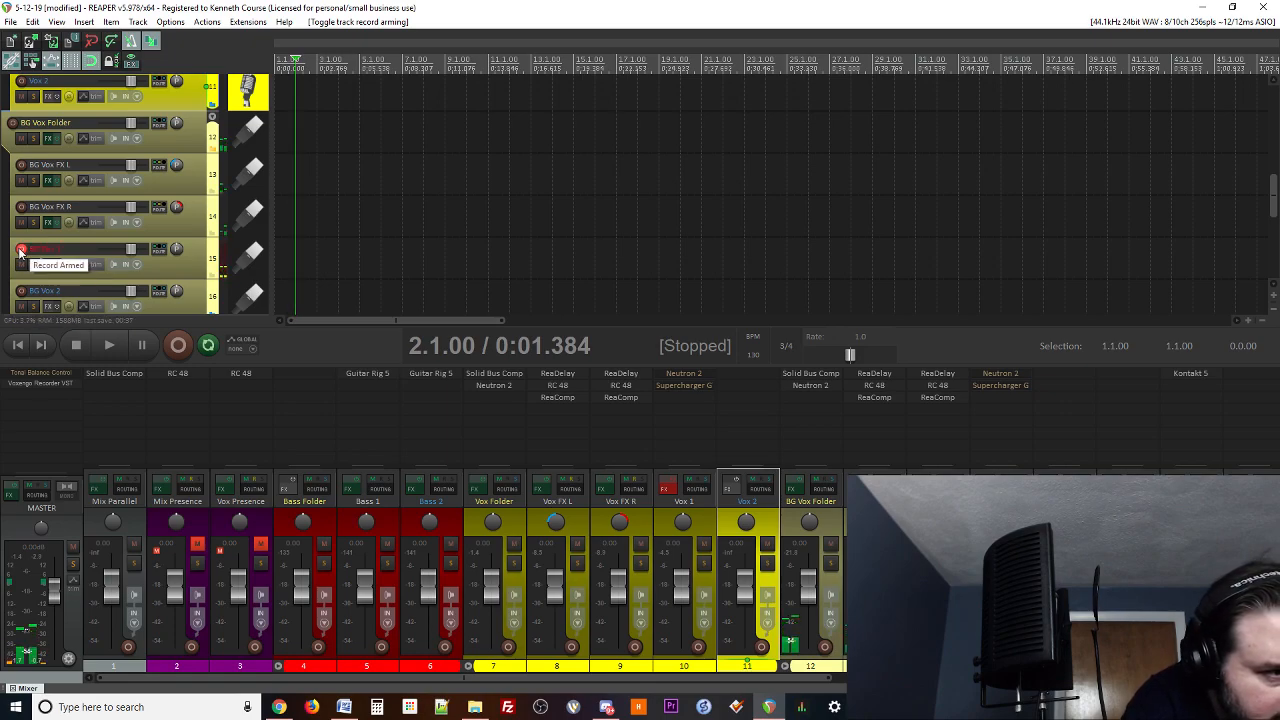
scroll(151, 250, up, 2)
scroll(143, 250, down, 2)
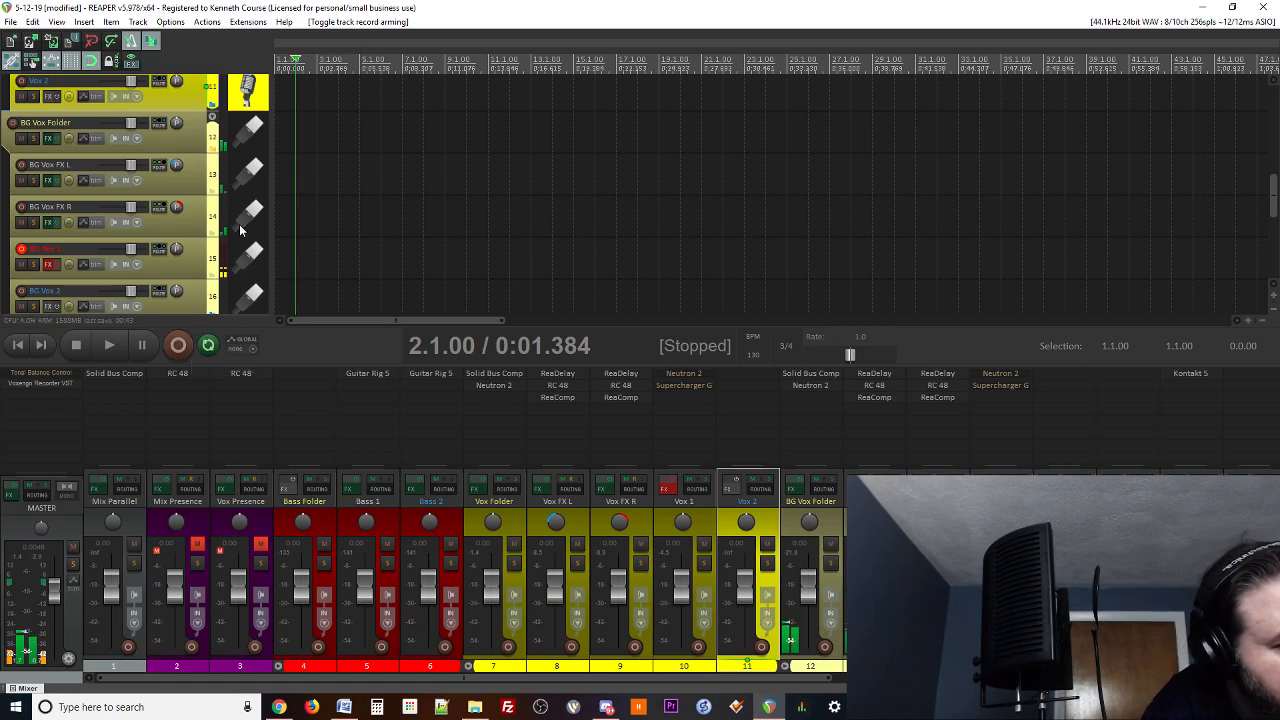
- Record a background vocal take on BG Vox 1 from bar 1 until past the end of Vox 1, and save it
click(276, 217)
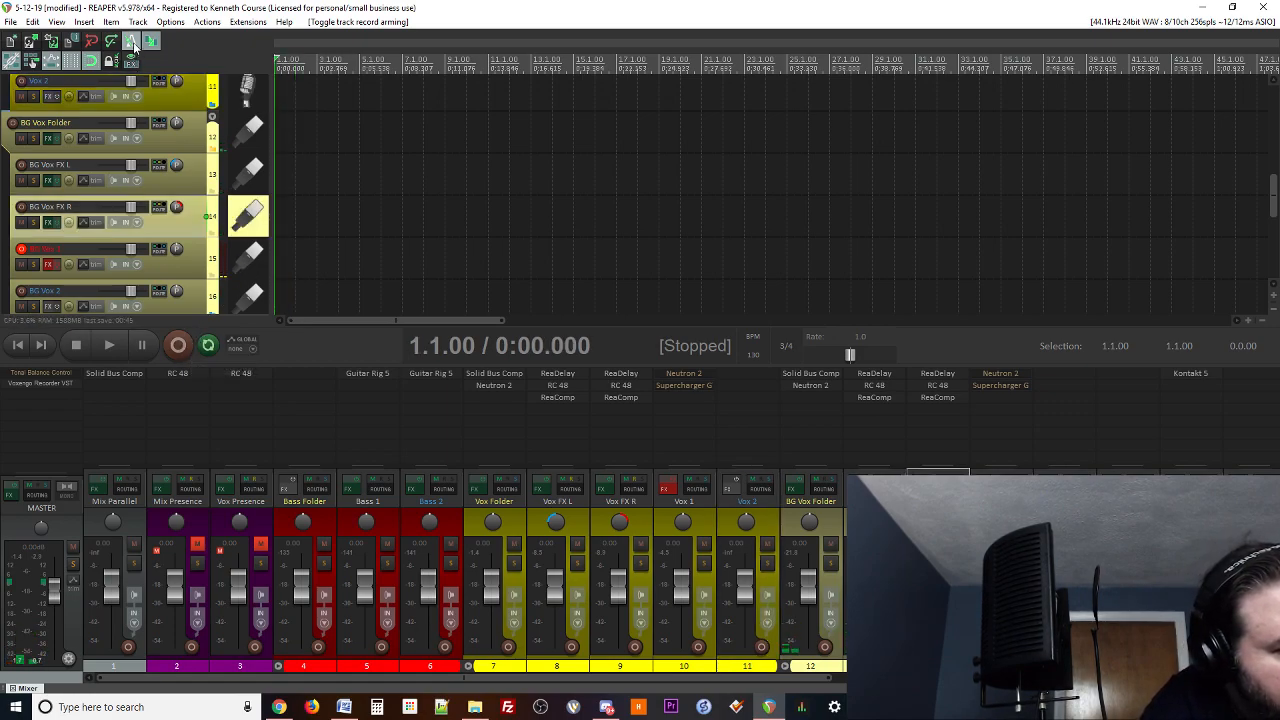
click(178, 345)
click(76, 345)
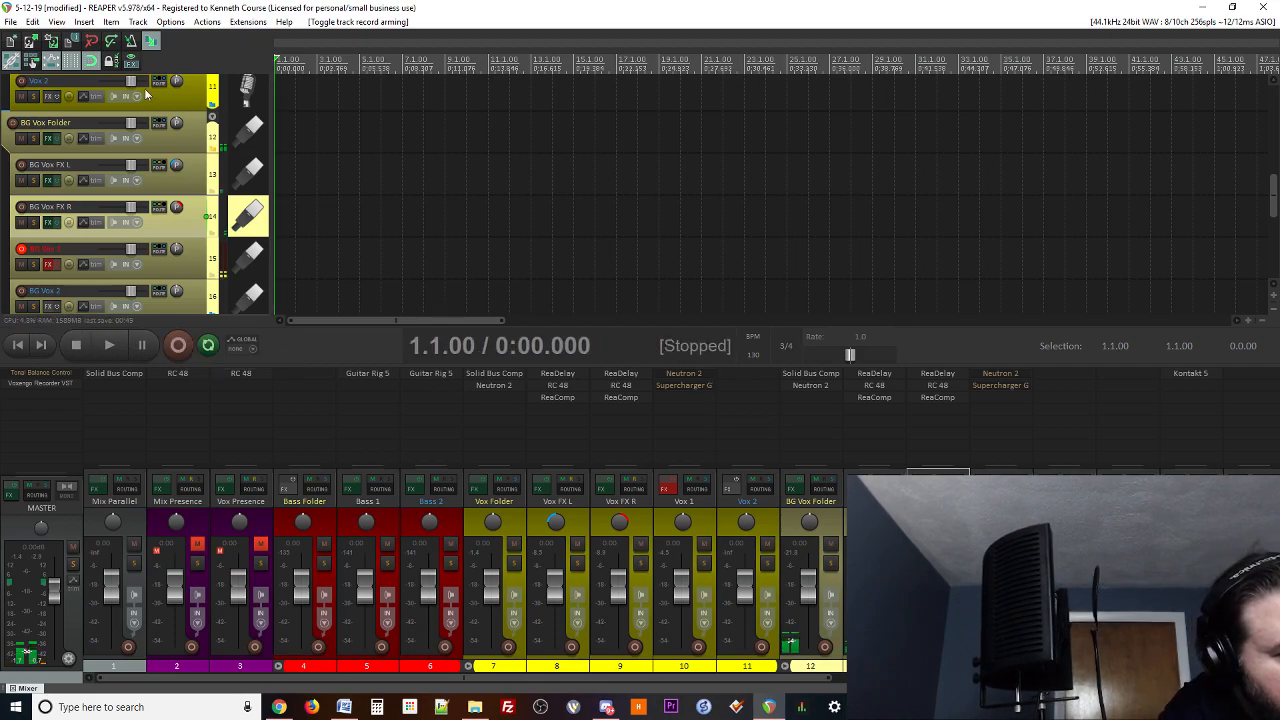
click(180, 348)
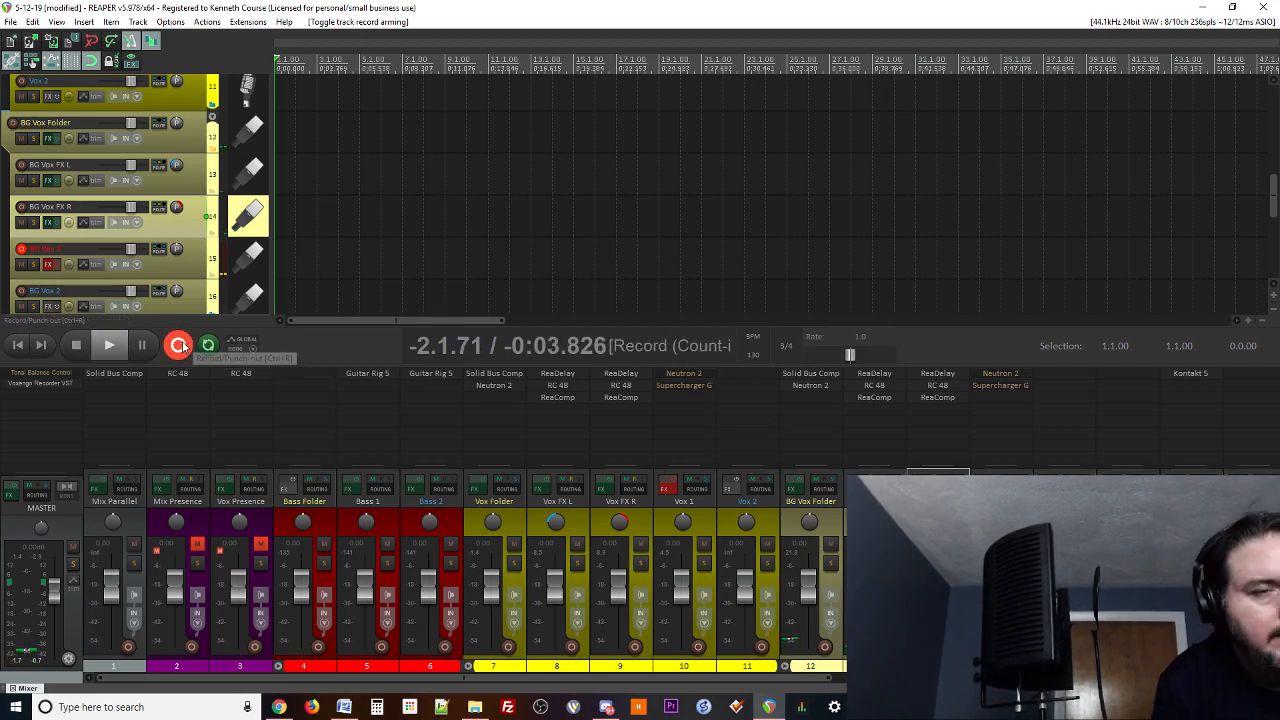
scroll(44, 154, up, 5)
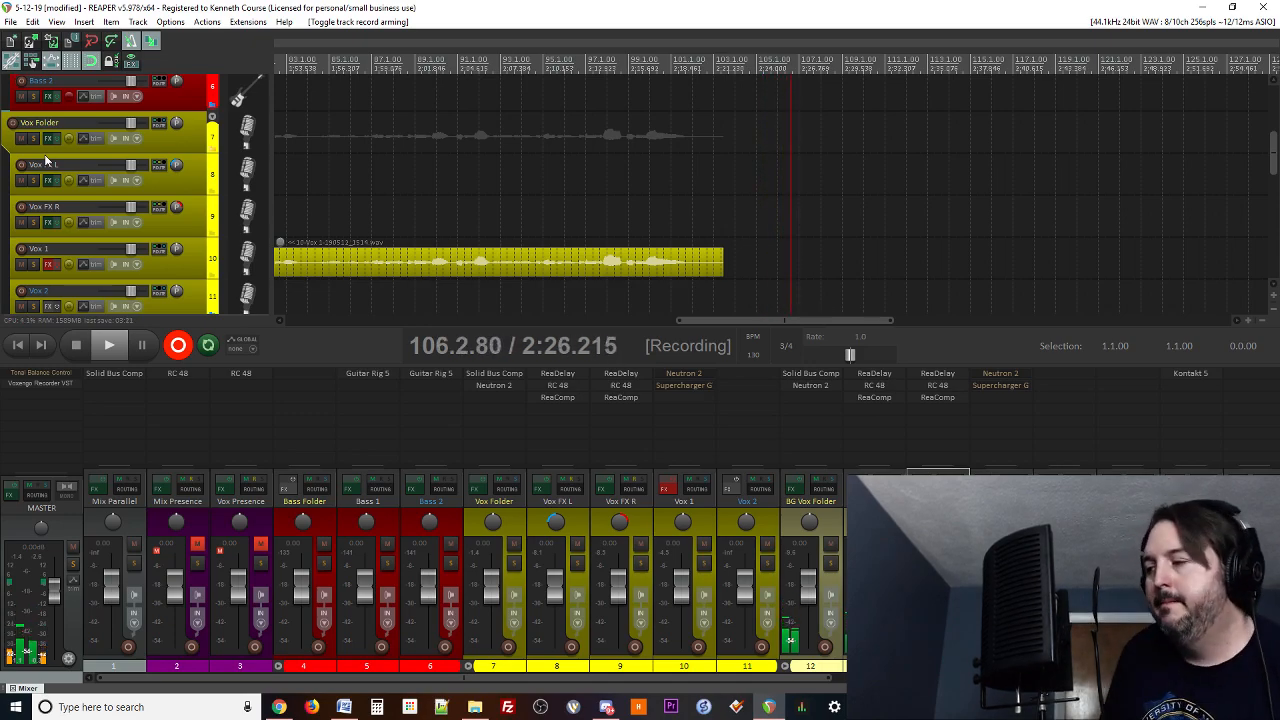
key(space)
key(Return)
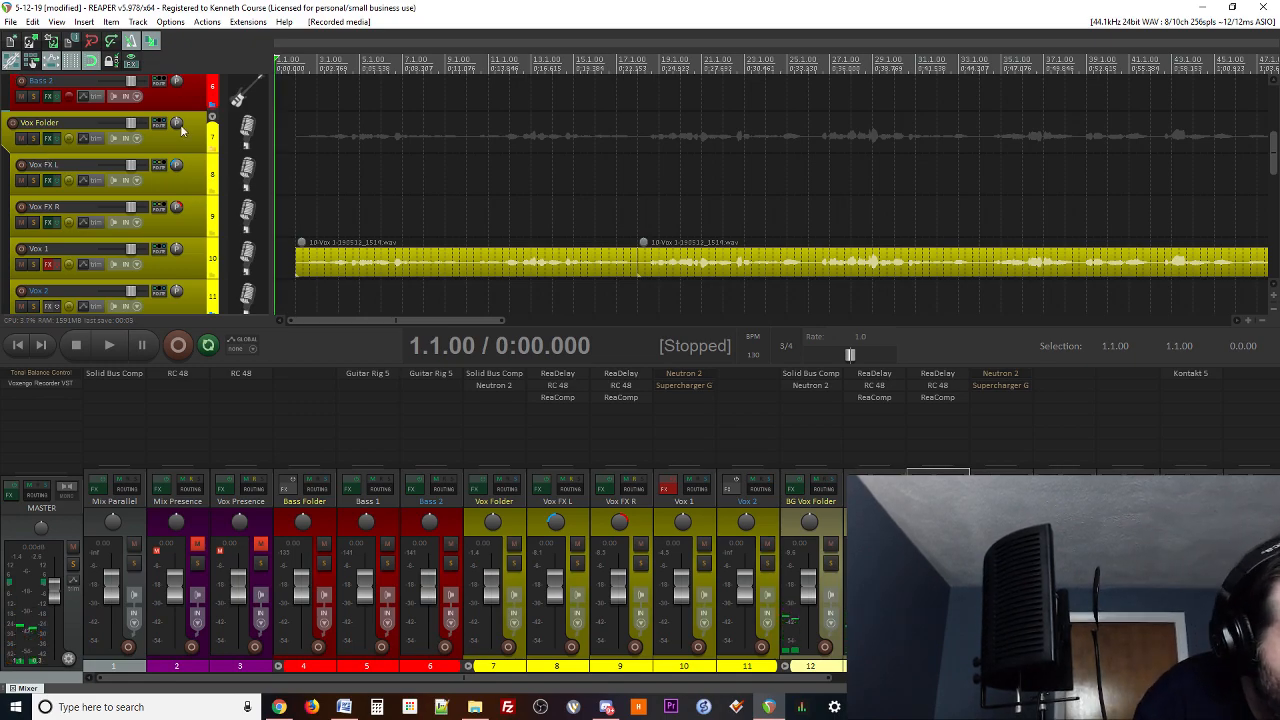
- Arm Vox 2 for recording and place the edit cursor at bar 2
click(21, 291)
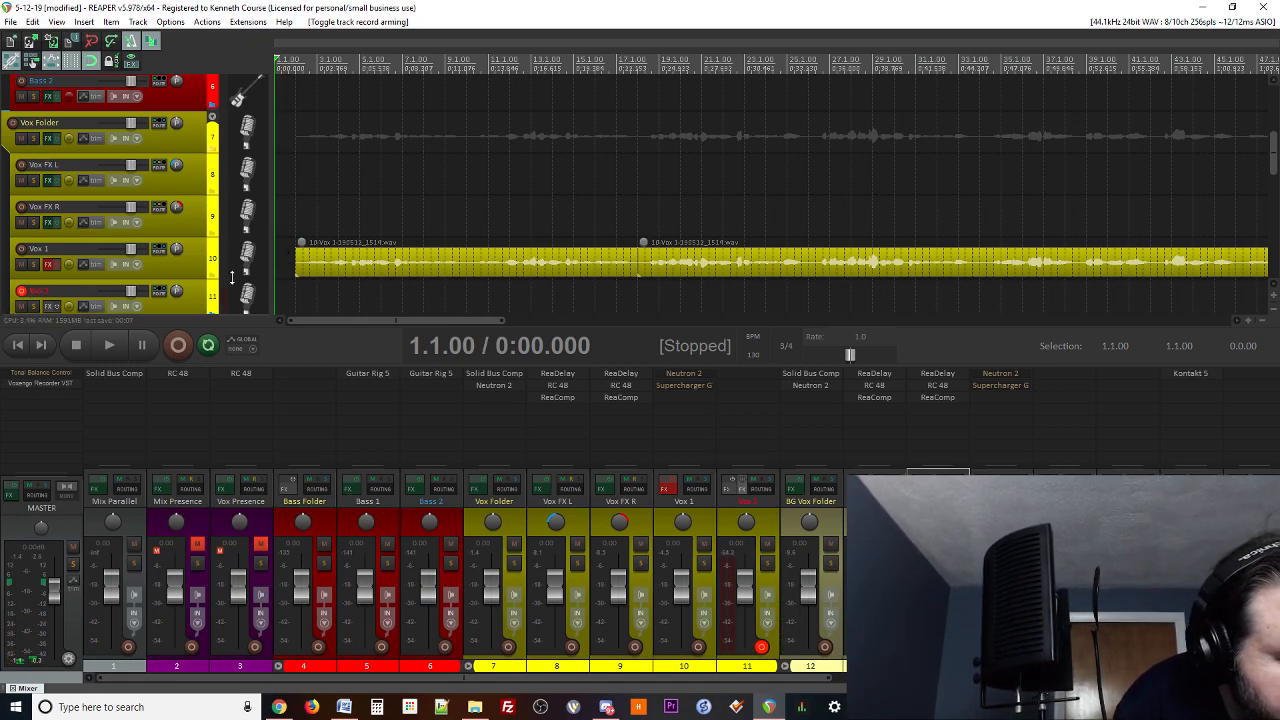
click(297, 300)
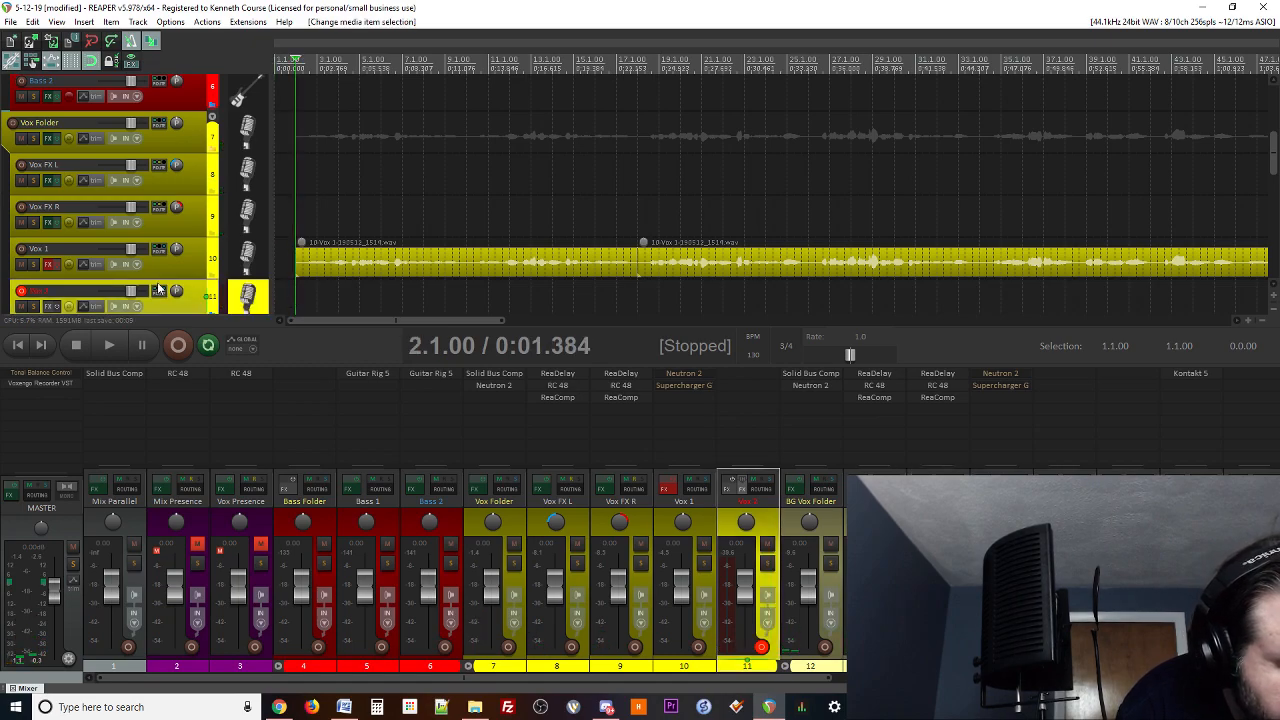
- Try a take on the armed tracks from bar 2, stop it, and delete both recorded files
click(180, 345)
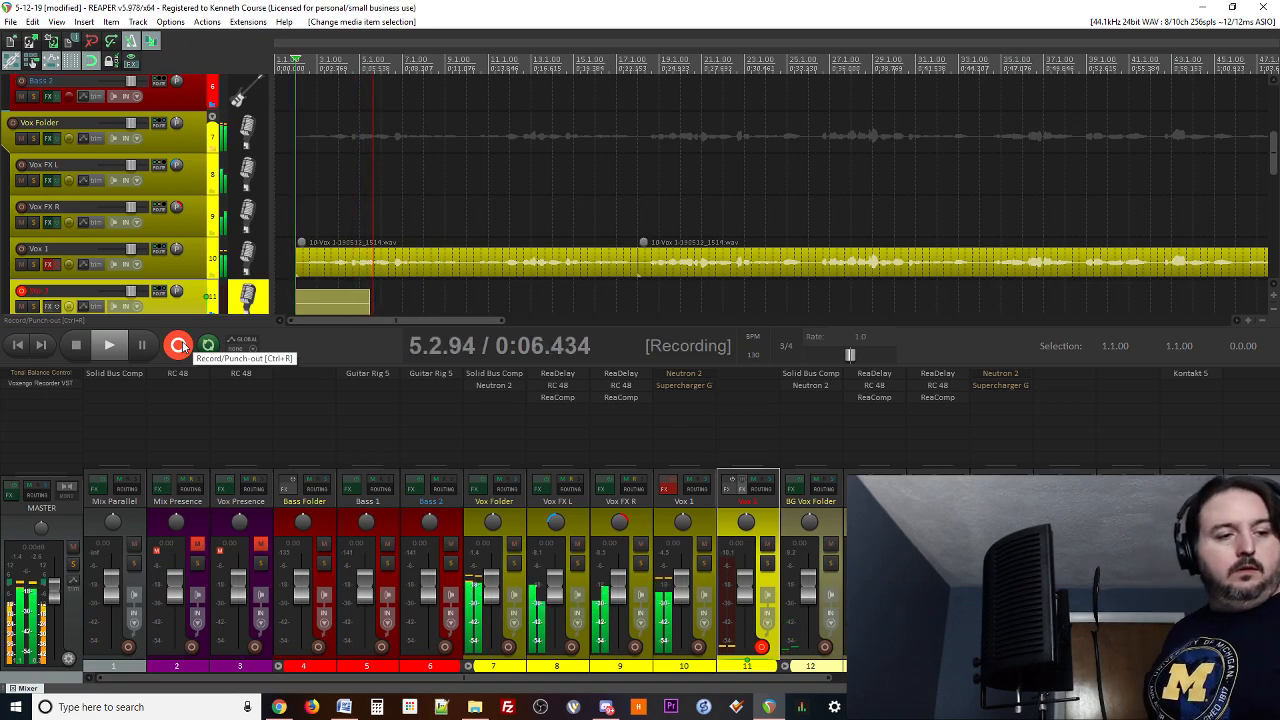
click(180, 346)
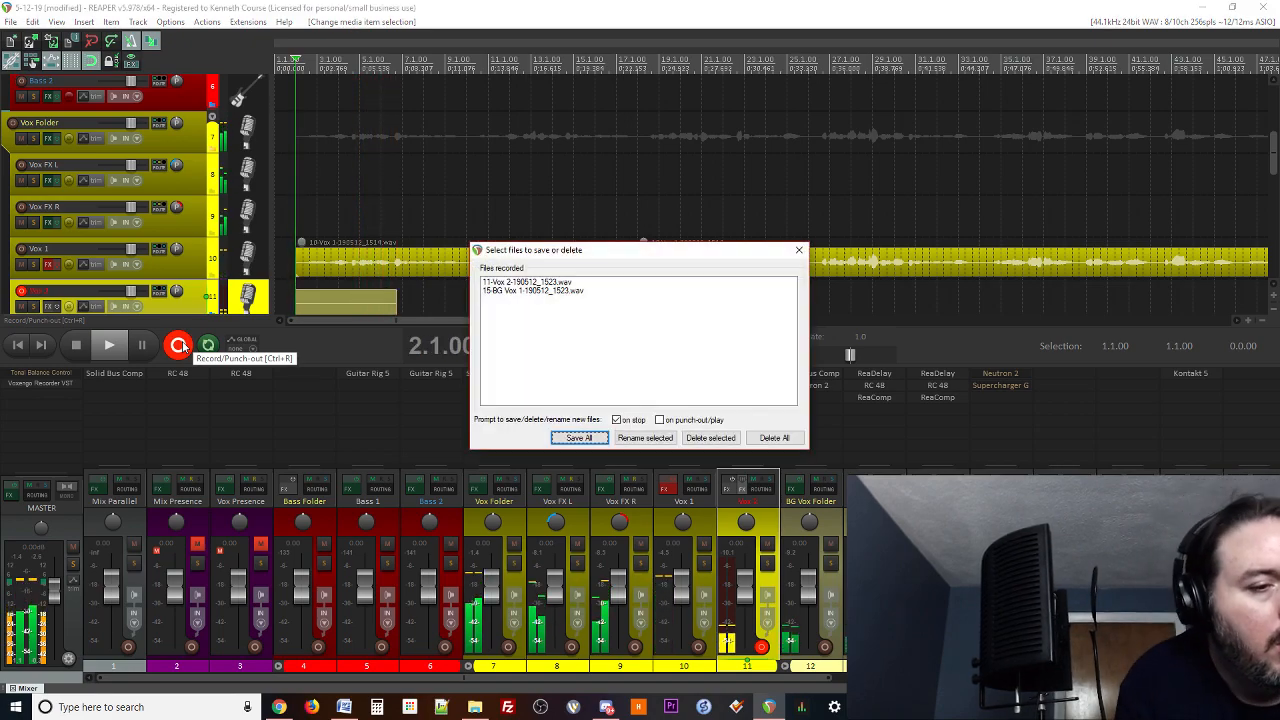
scroll(150, 228, down, 3)
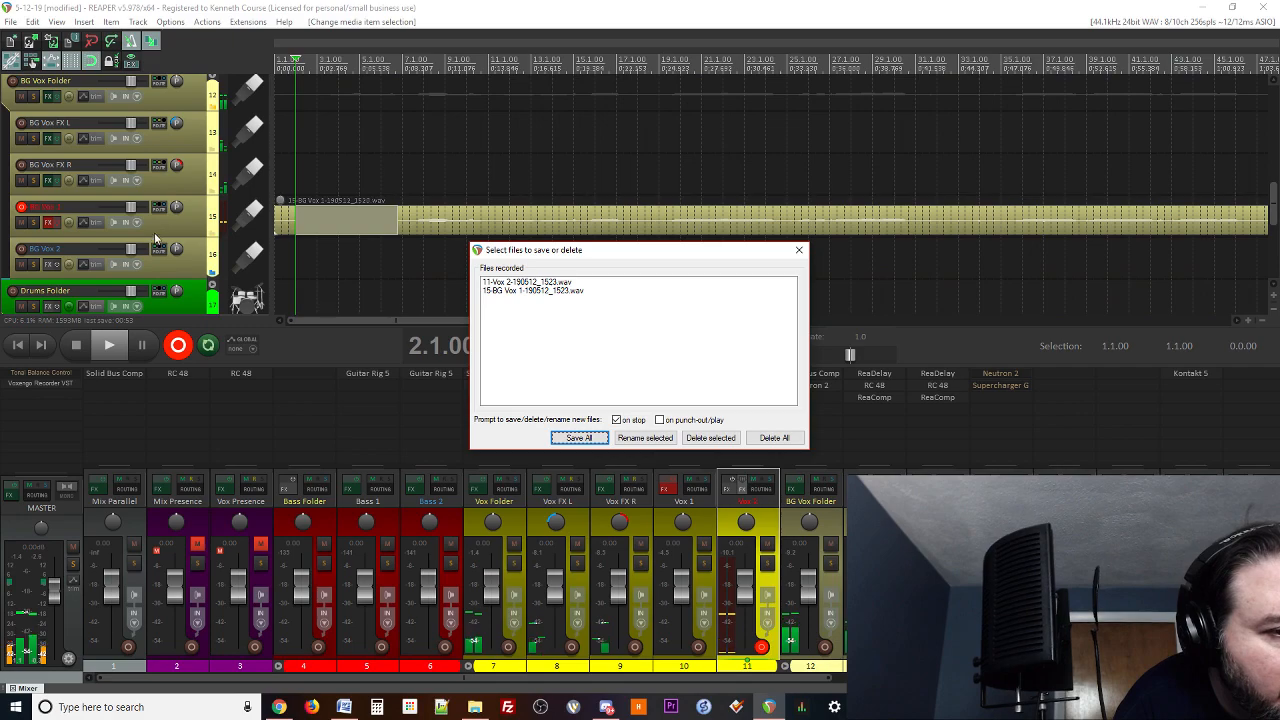
click(774, 437)
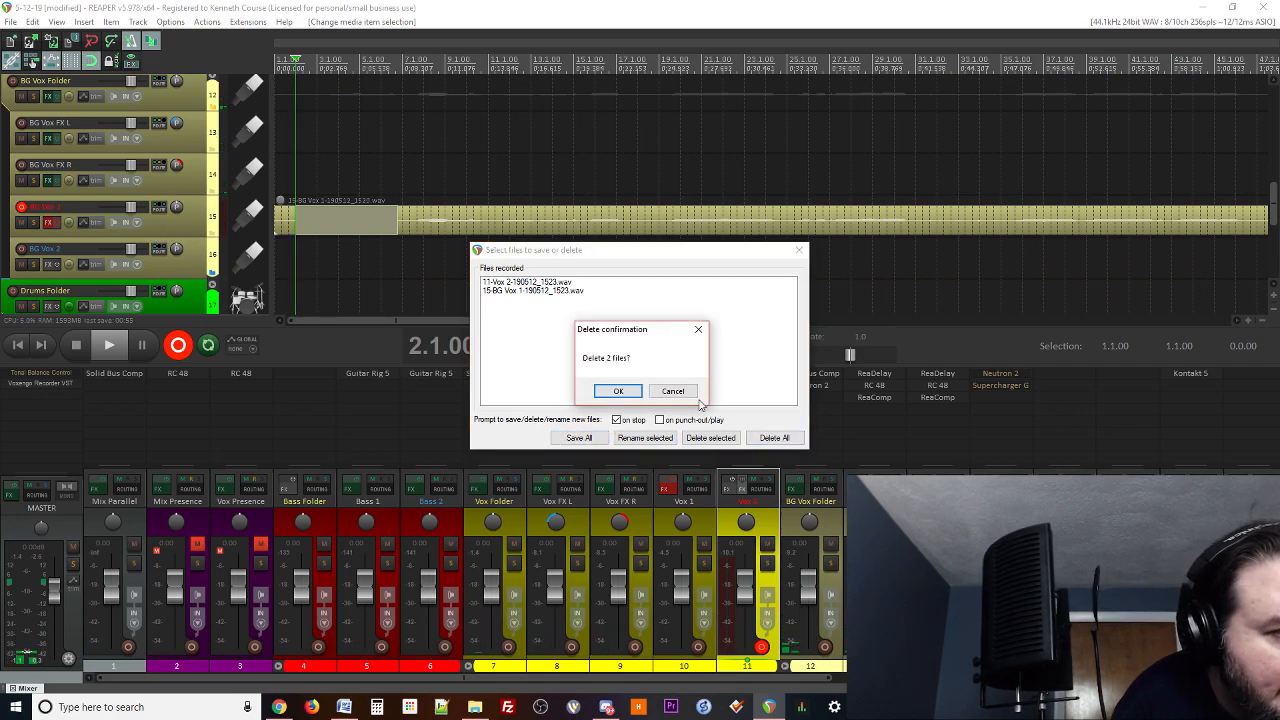
click(617, 390)
- Disarm Vox 2 and BG Vox 1, and arm BG Vox 2 for recording
scroll(105, 212, up, 2)
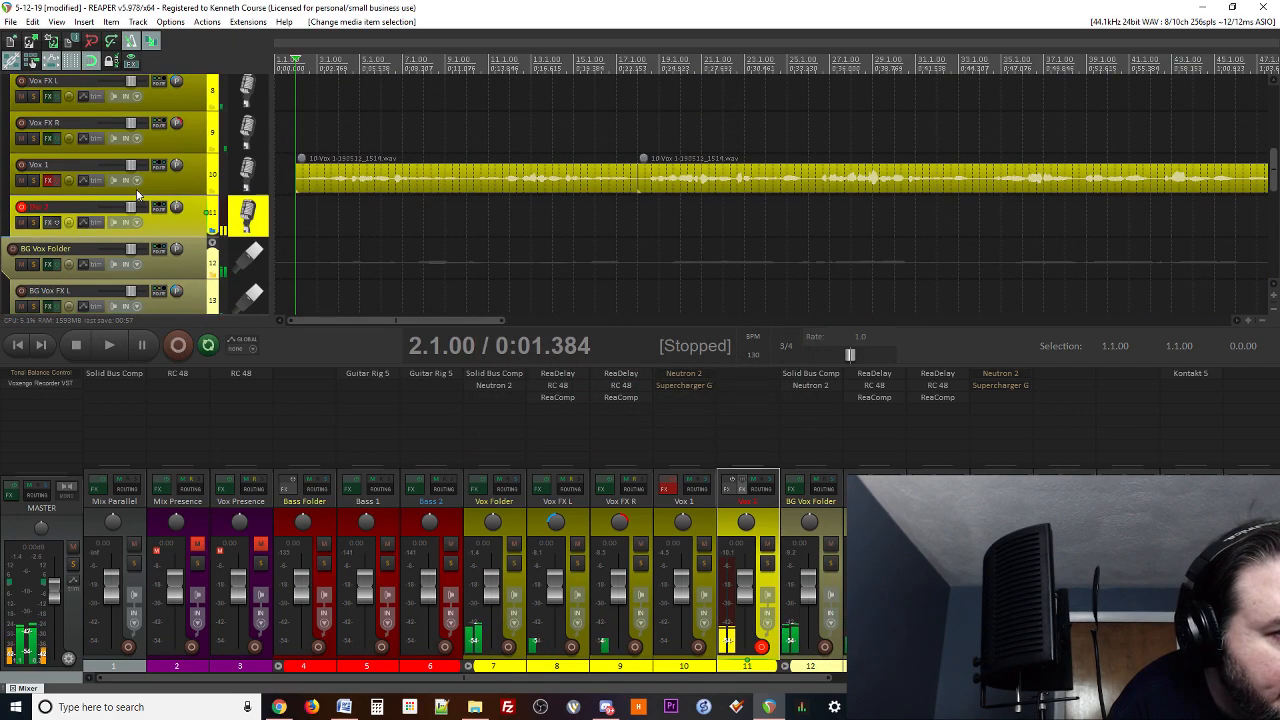
click(22, 208)
scroll(24, 214, down, 2)
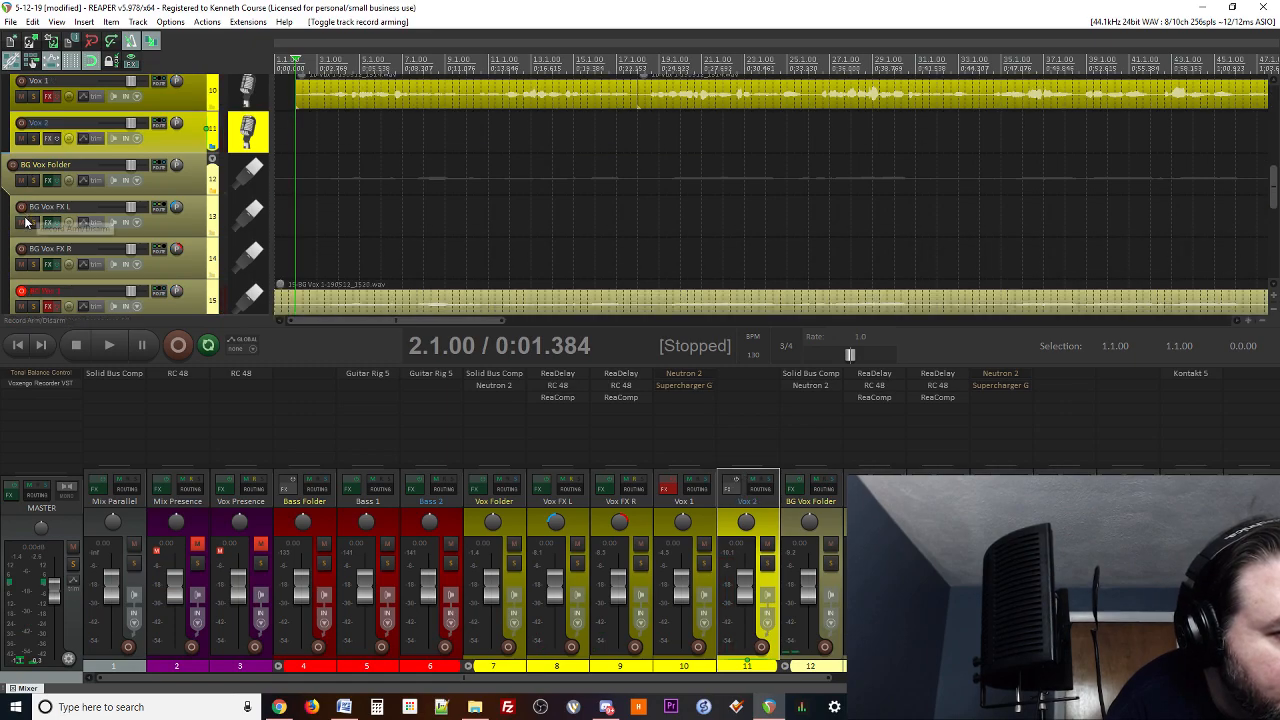
click(21, 249)
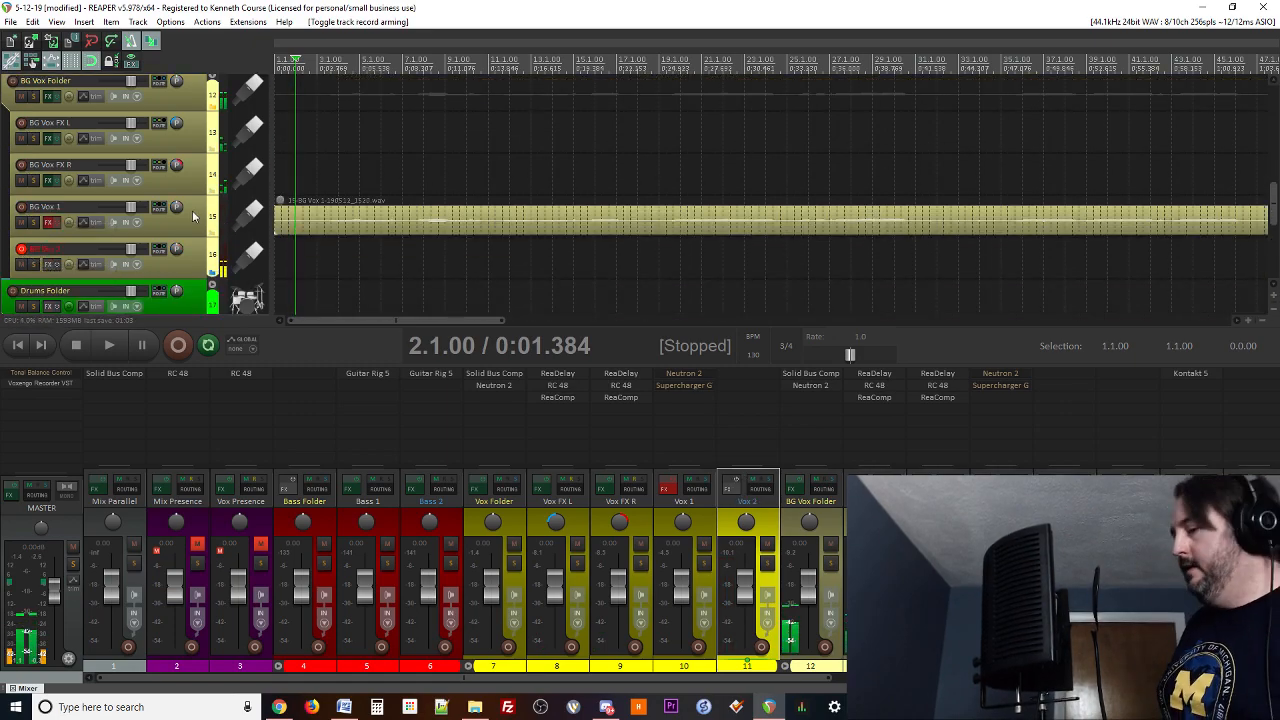
- Record a full background vocal take on BG Vox 2 from bar 2, save it, and disarm the track
key(ctrl+r)
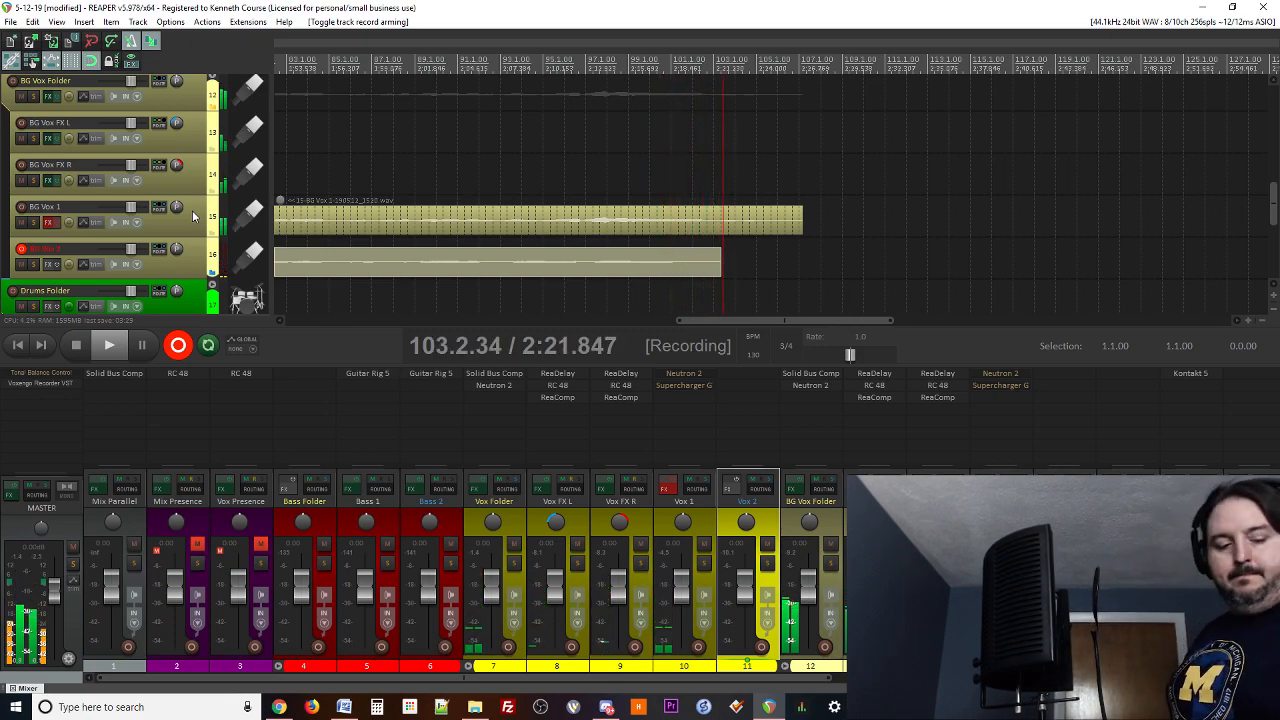
key(space)
key(Return)
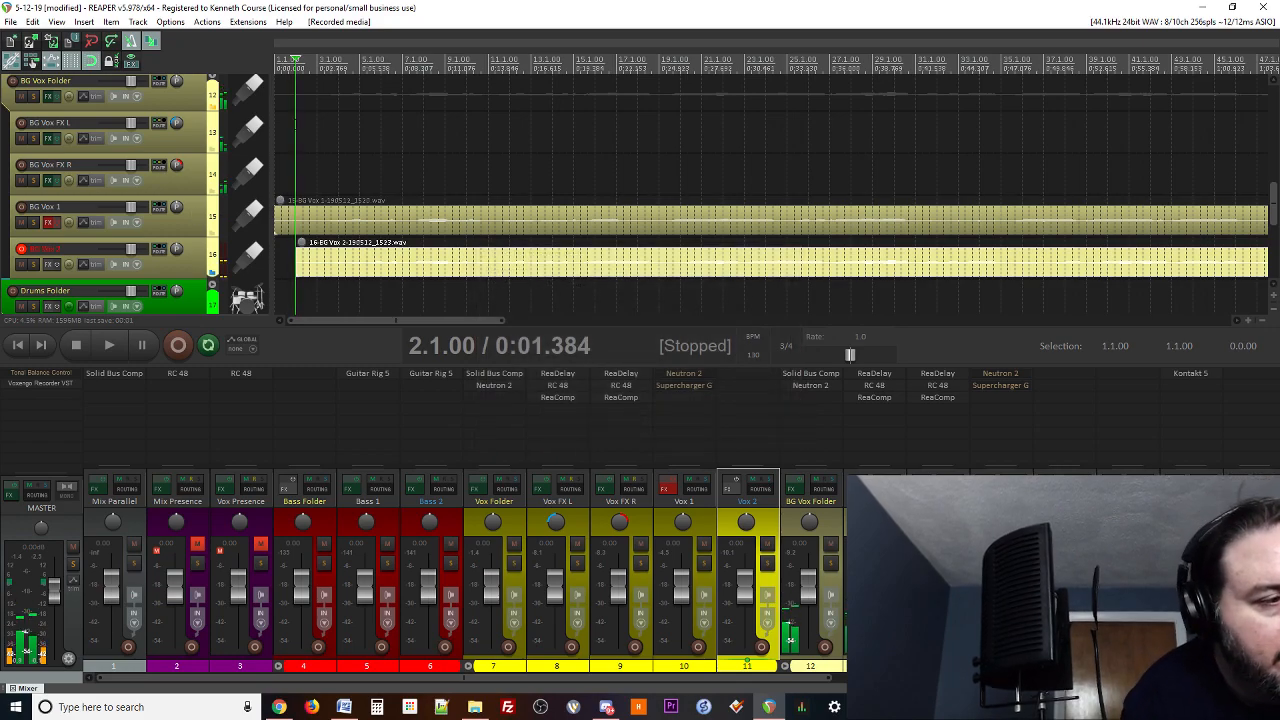
click(21, 248)
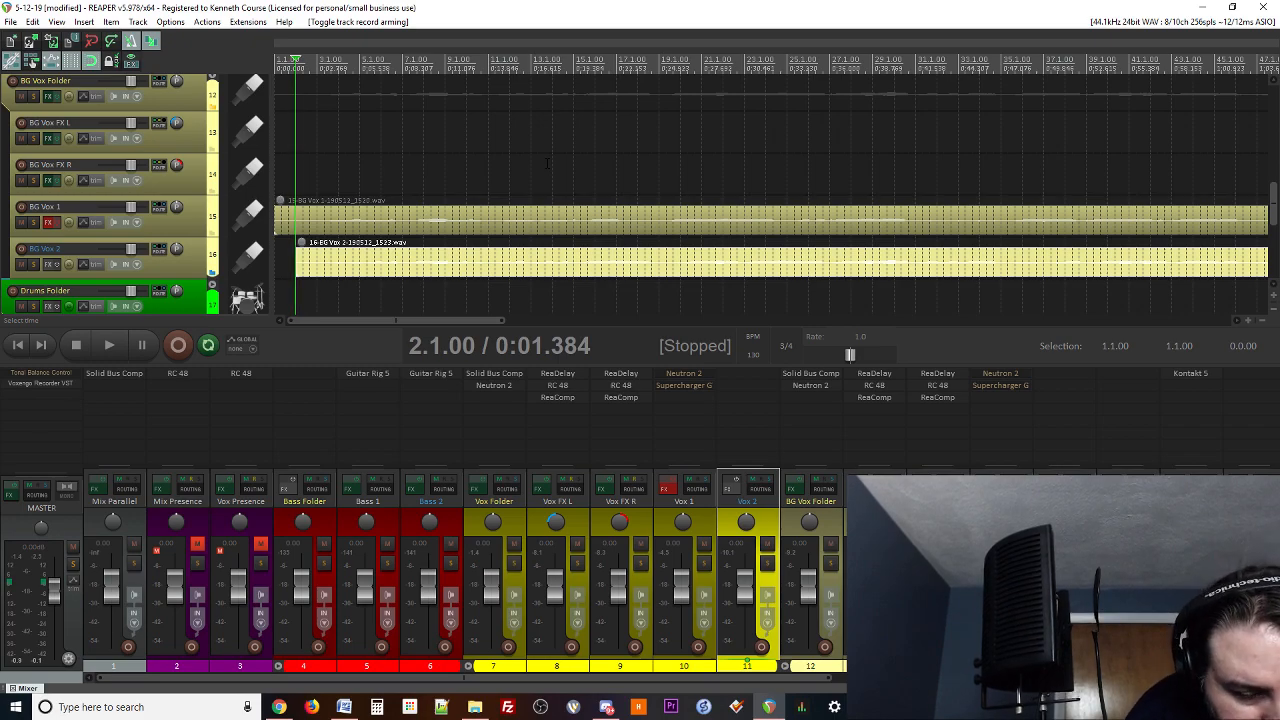
- Audition the final bars of the Vox 1 vocal and trim its end to bar 102
scroll(432, 258, down, 6)
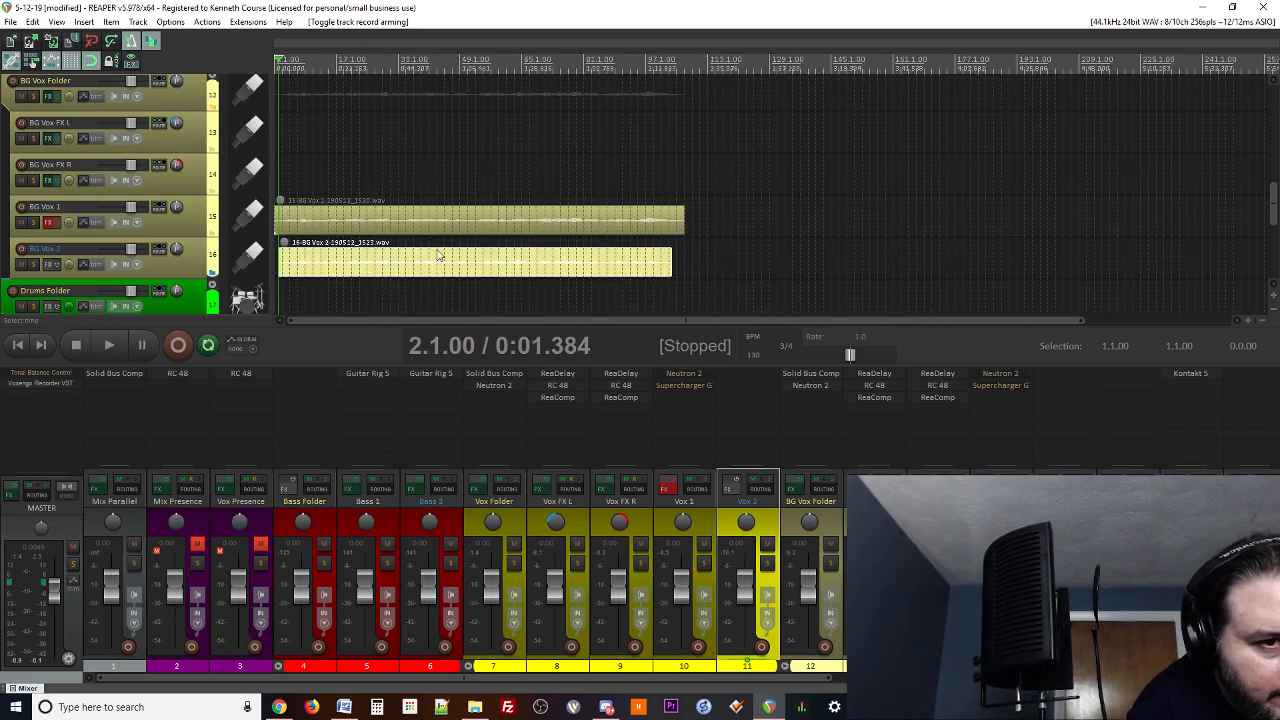
scroll(76, 196, up, 5)
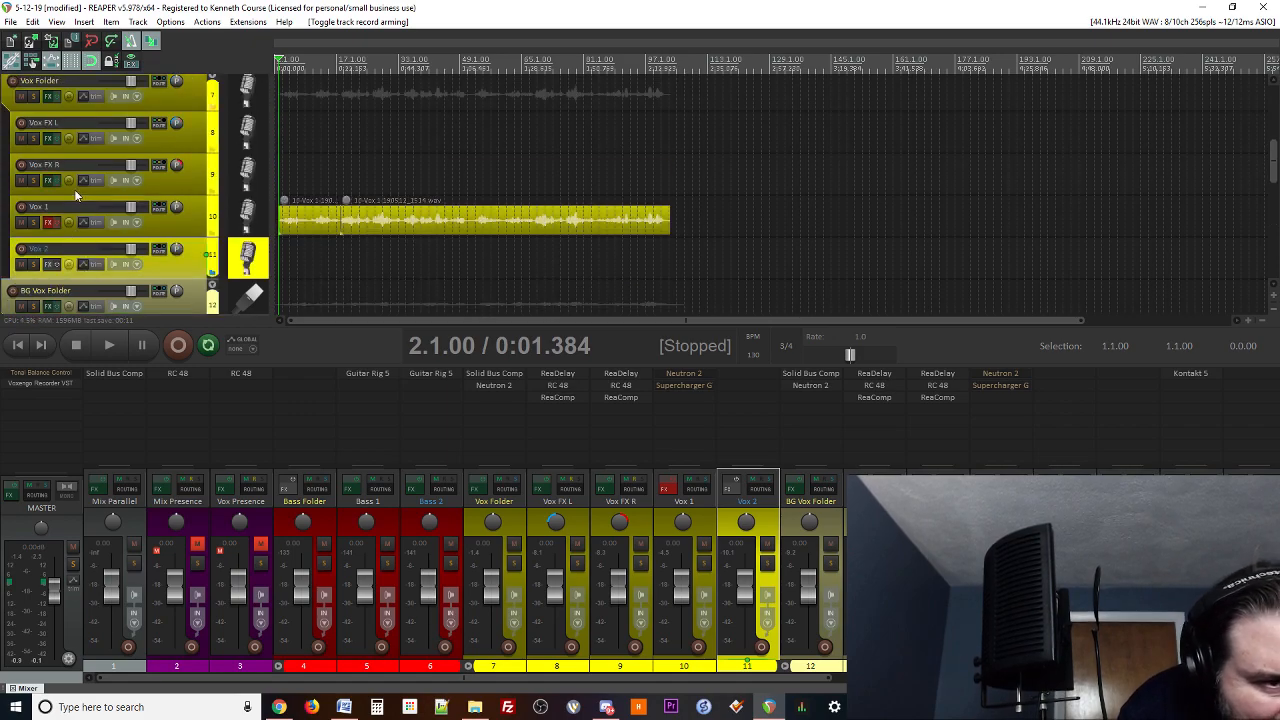
click(648, 170)
scroll(648, 170, up, 3)
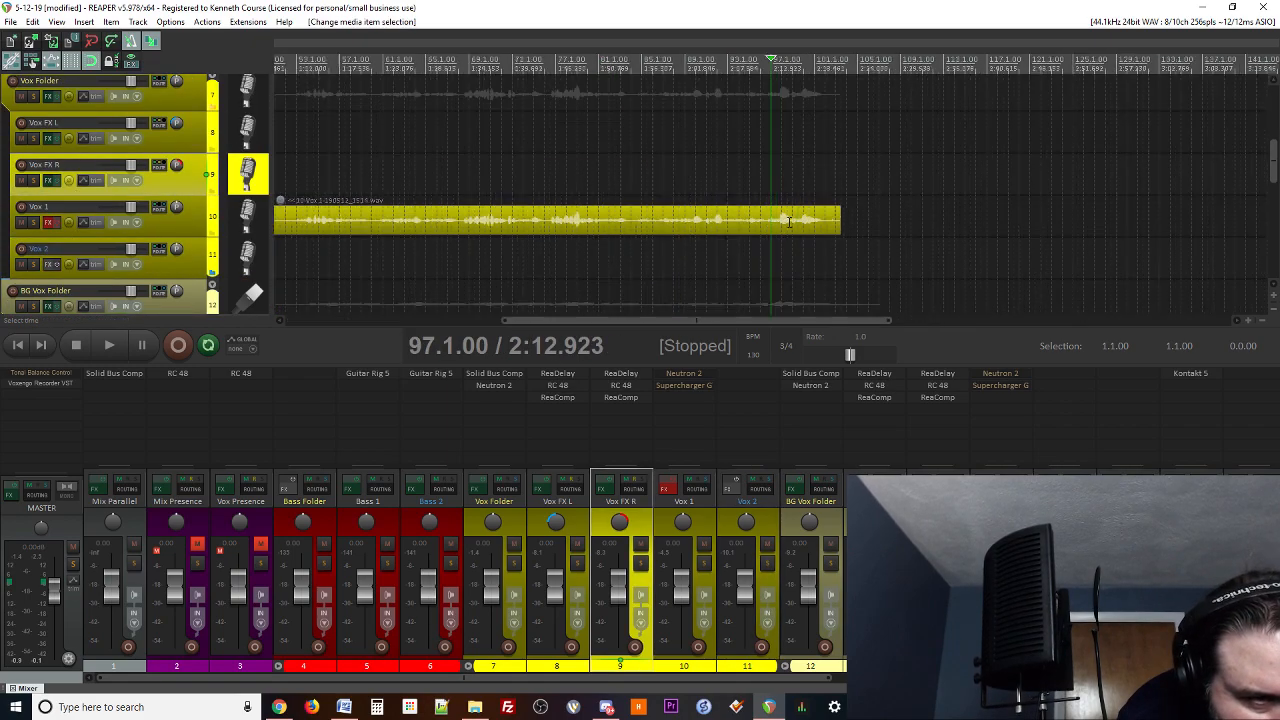
key(space)
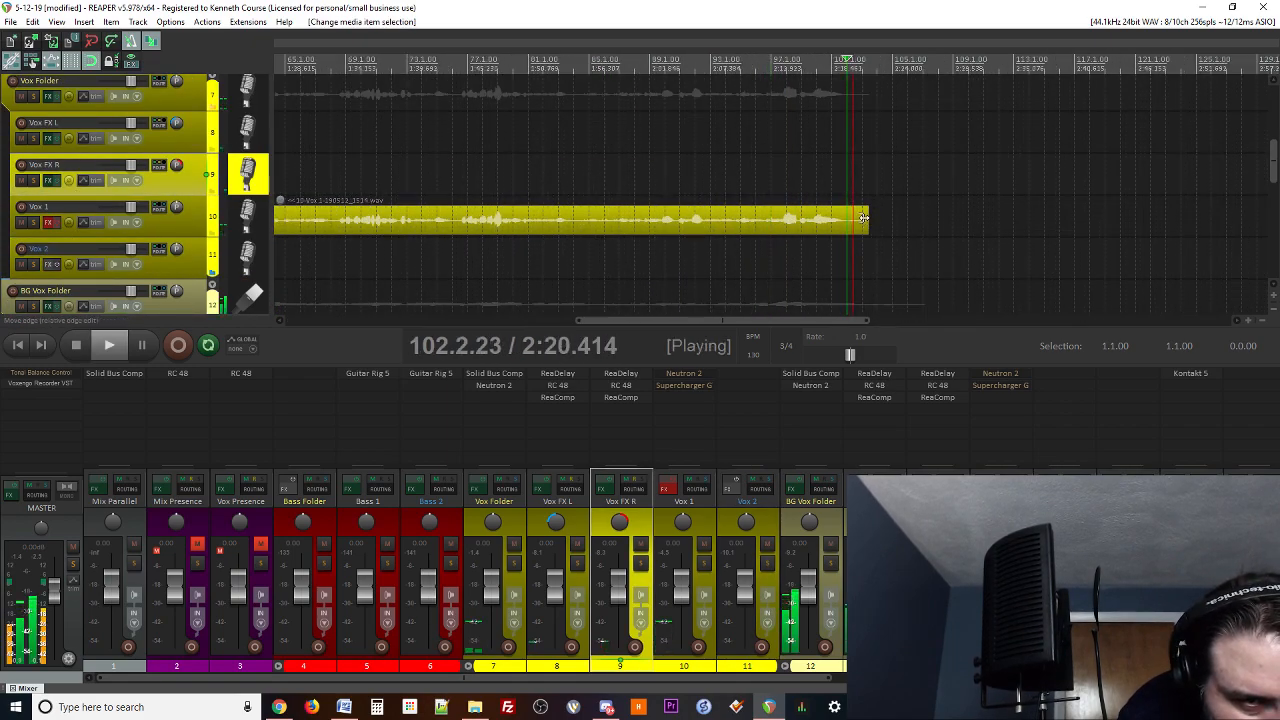
drag(867, 222, 849, 223)
key(space)
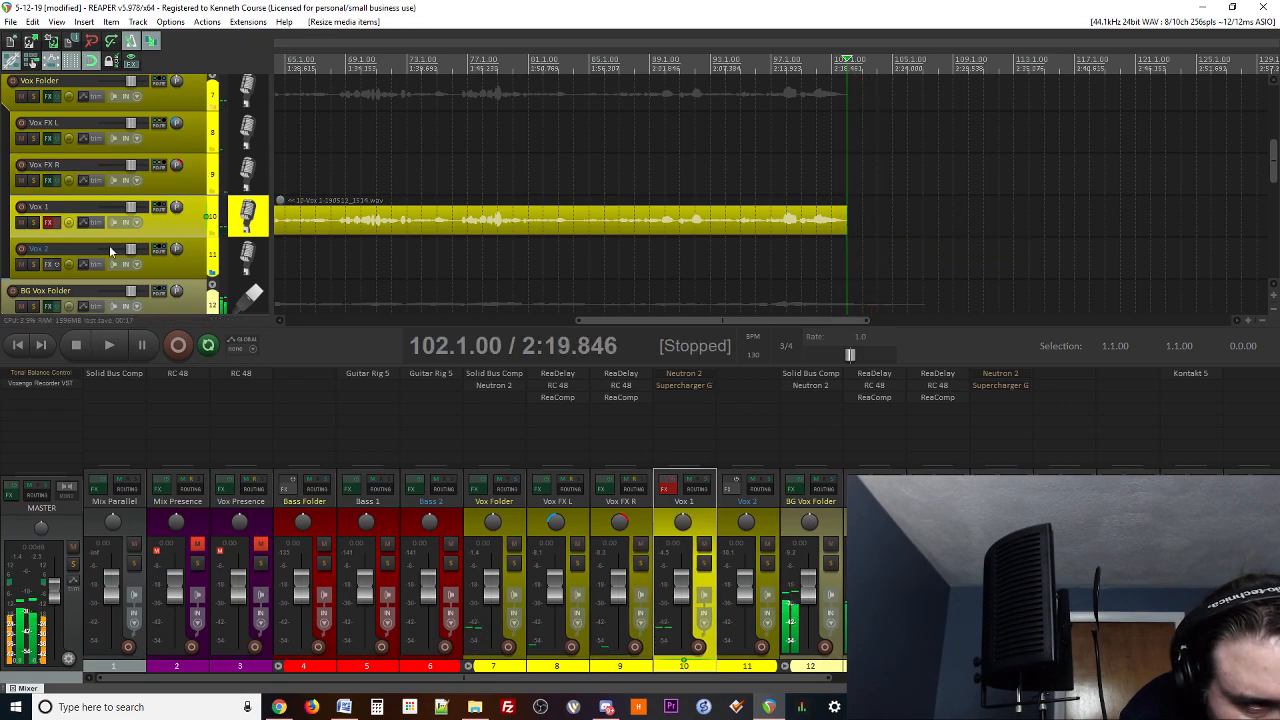
- Trim the end of the BG Vox 2 item to bar 102 during playback
scroll(242, 213, down, 5)
key(space)
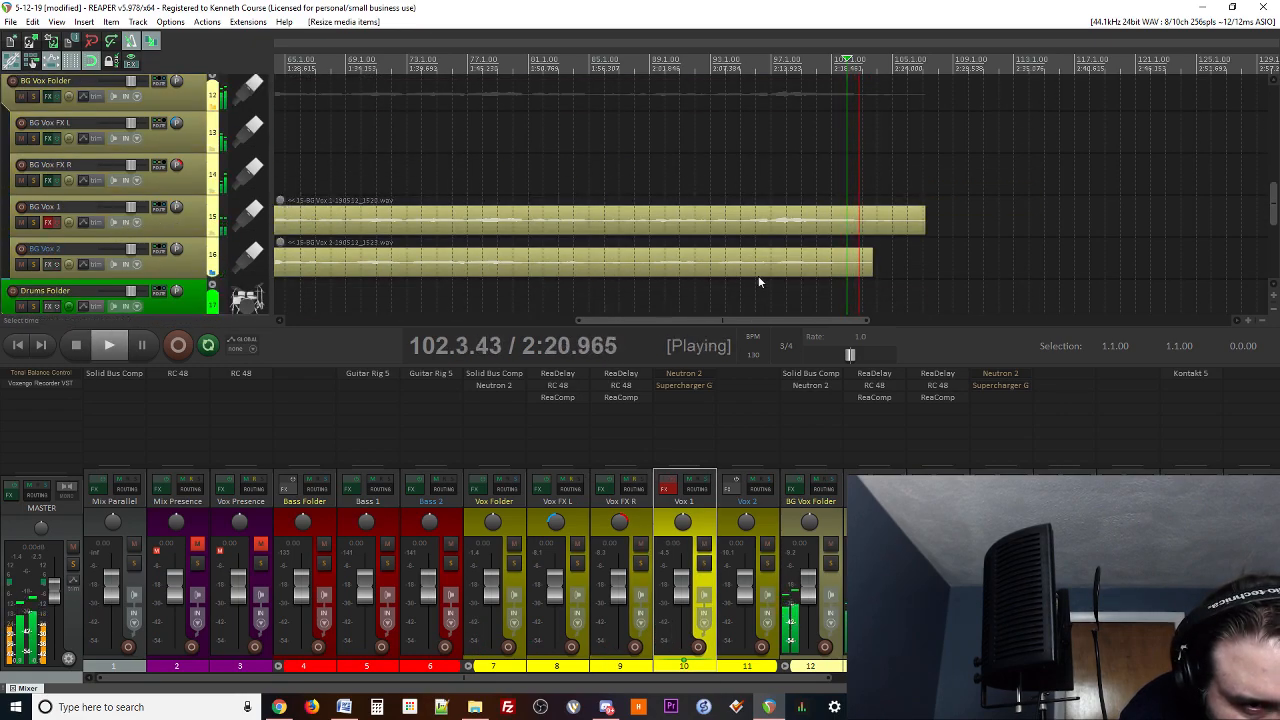
drag(871, 264, 851, 270)
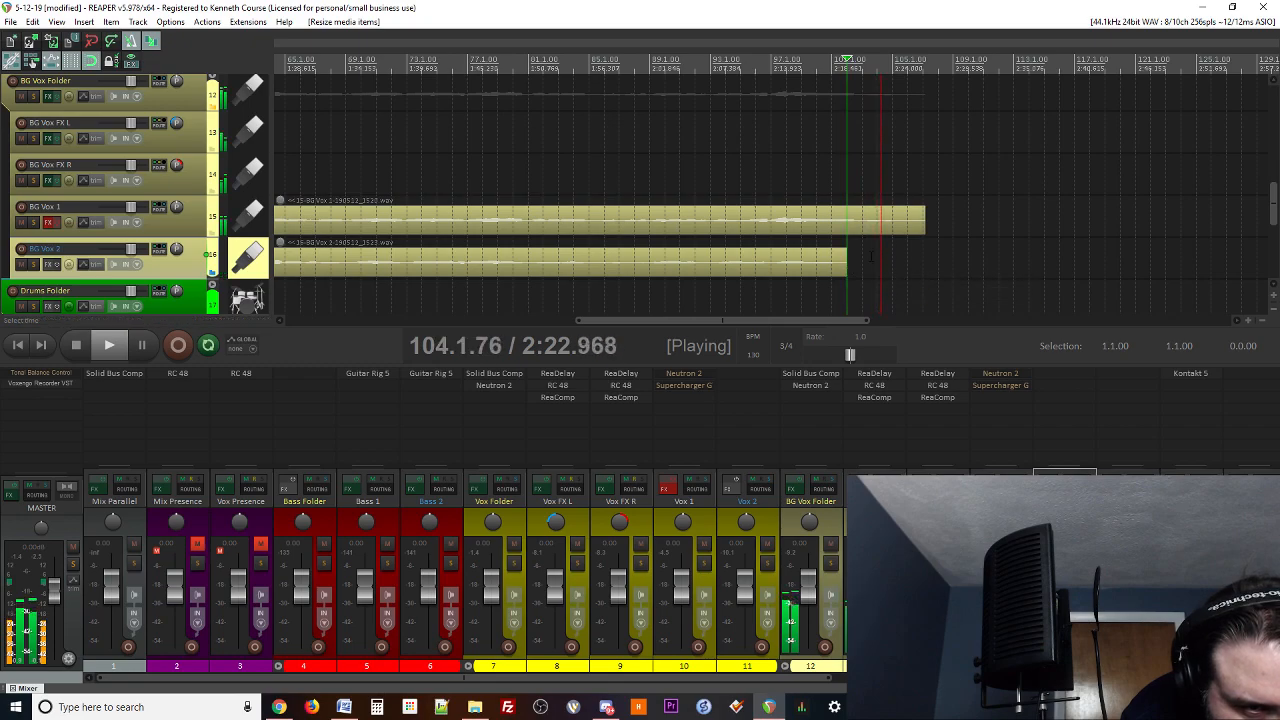
- Trim the BG Vox 1 item to end at bar 103 and start at bar 2, stopping playback
drag(915, 230, 861, 228)
key(space)
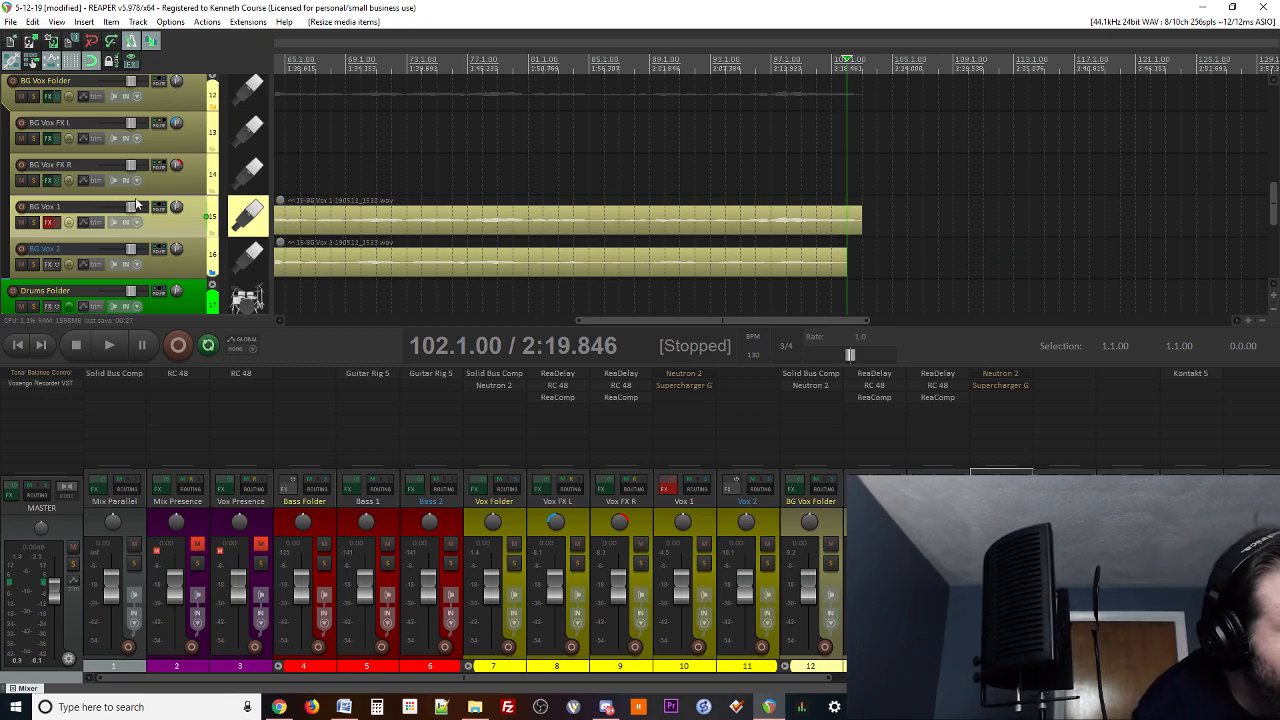
scroll(414, 230, down, 5)
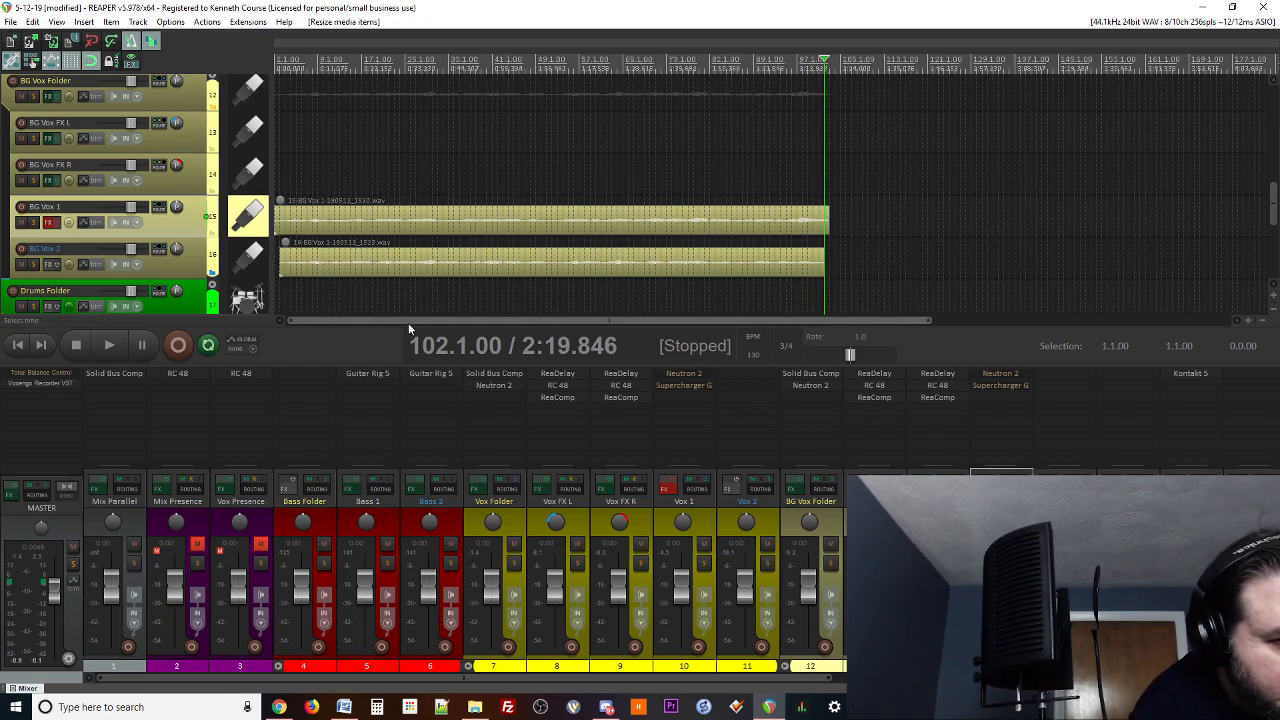
drag(276, 216, 281, 218)
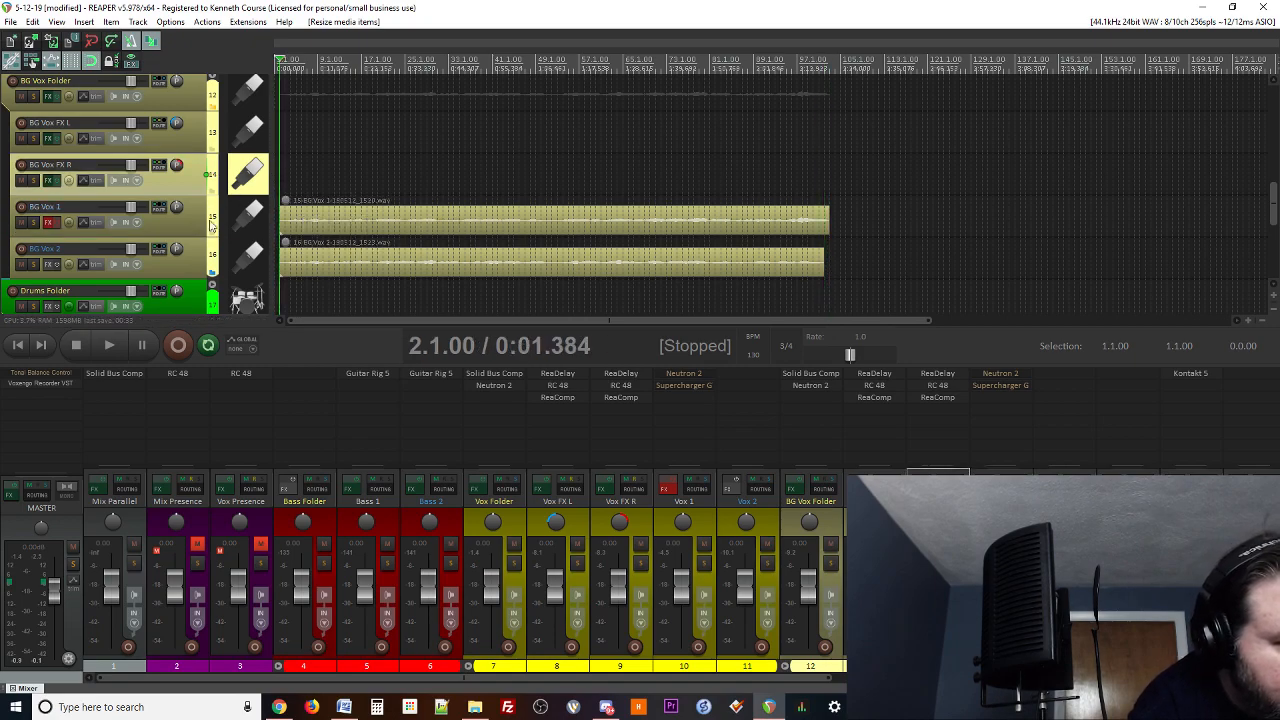
- Duplicate the BG Vox 2 track and arm the duplicate for recording
click(204, 269)
right_click(184, 275)
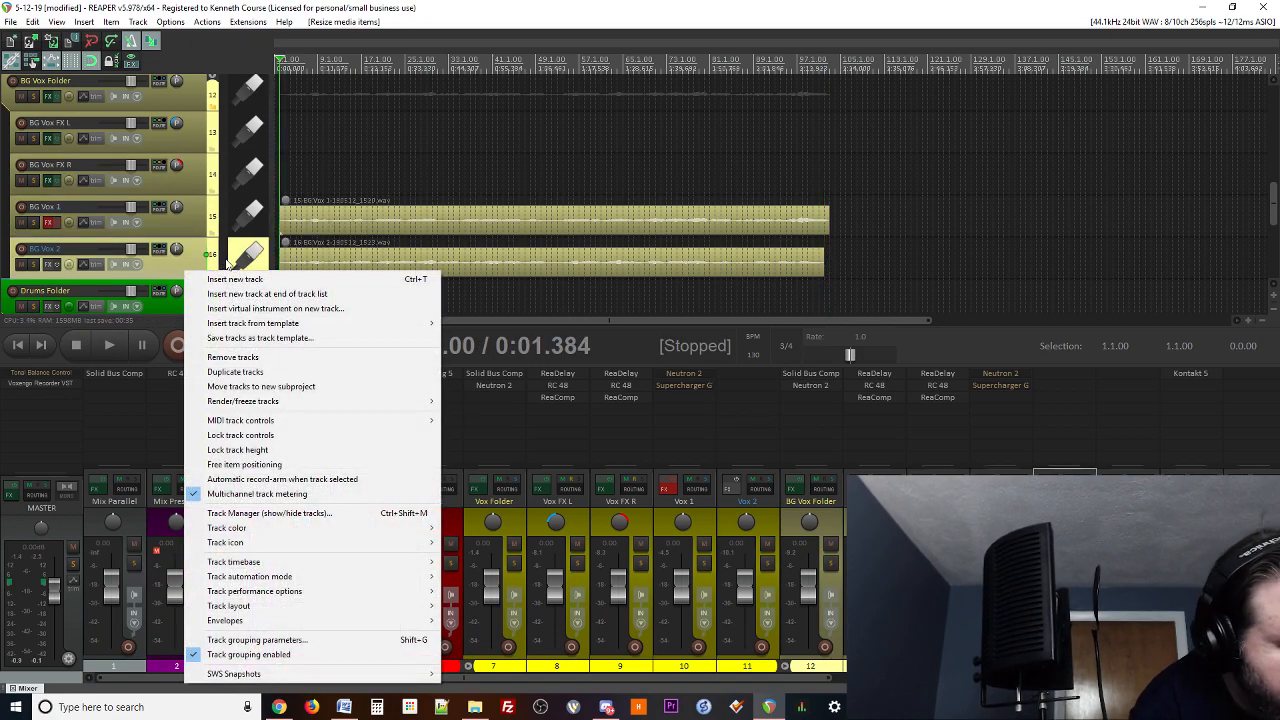
click(250, 371)
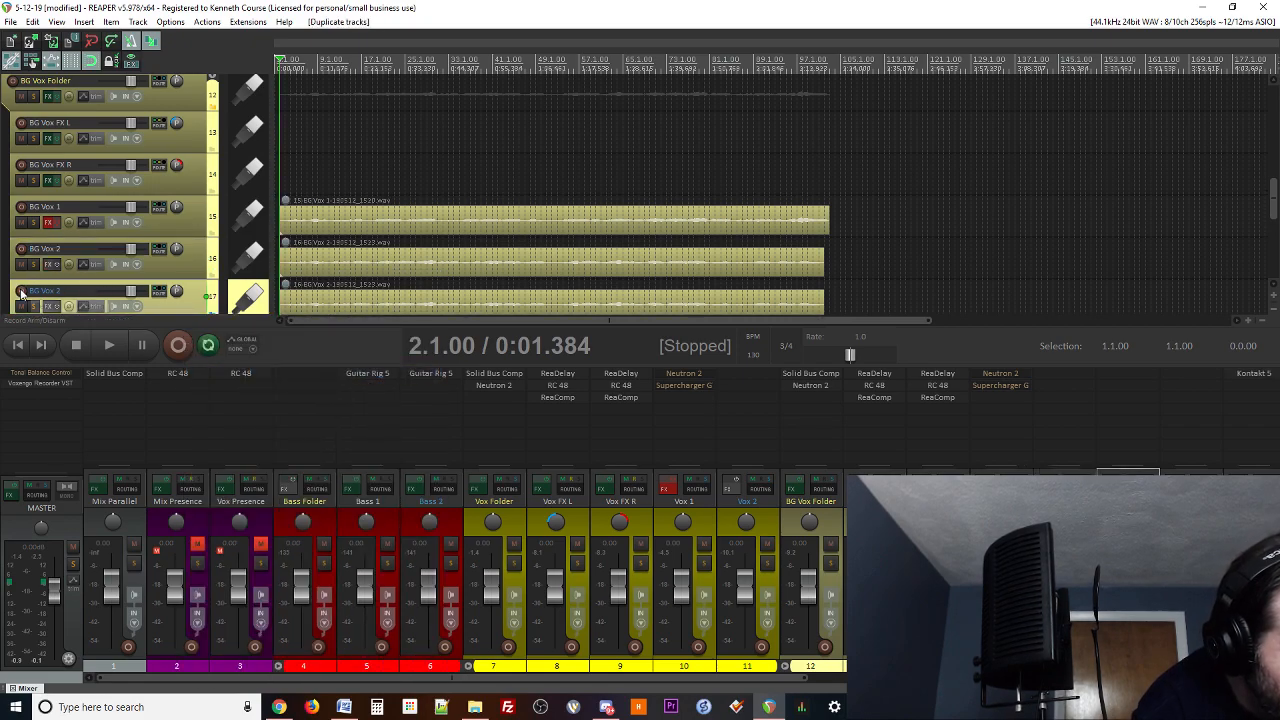
click(21, 291)
scroll(550, 260, down, 3)
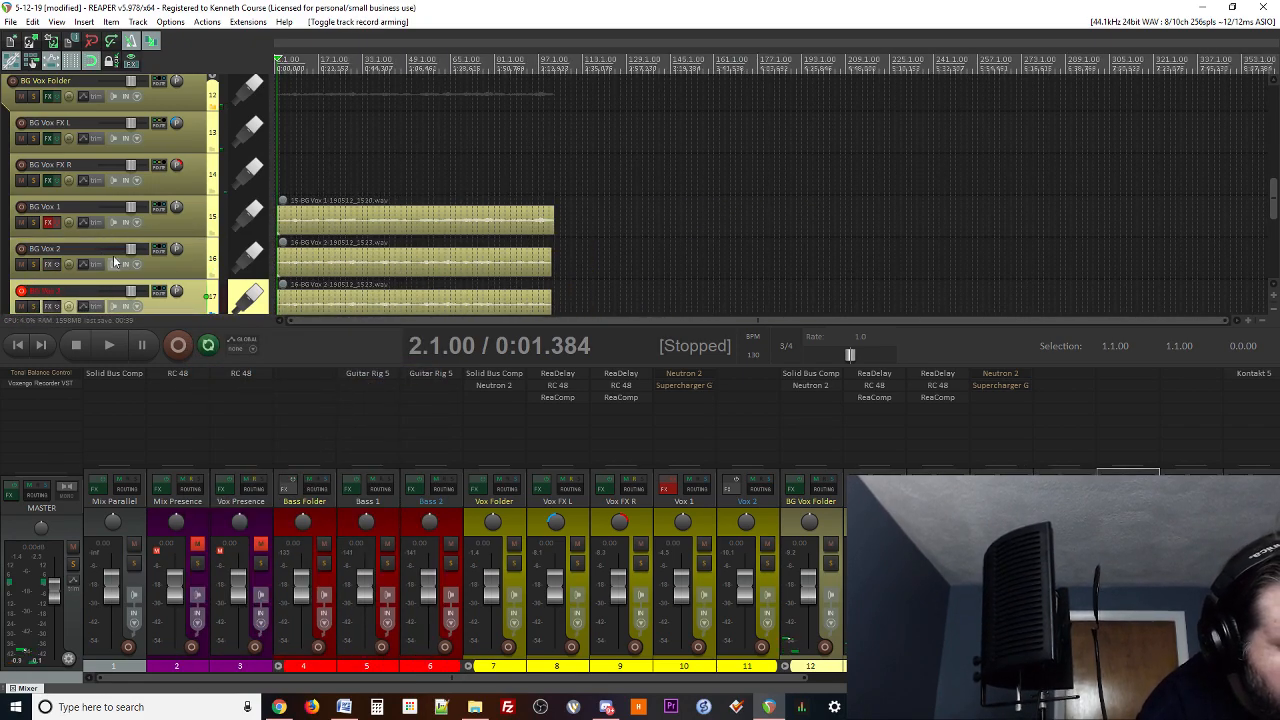
- Delete the copied audio item from the duplicate BG Vox 2 track and rehearse the part against playback from bar 2
scroll(114, 264, down, 4)
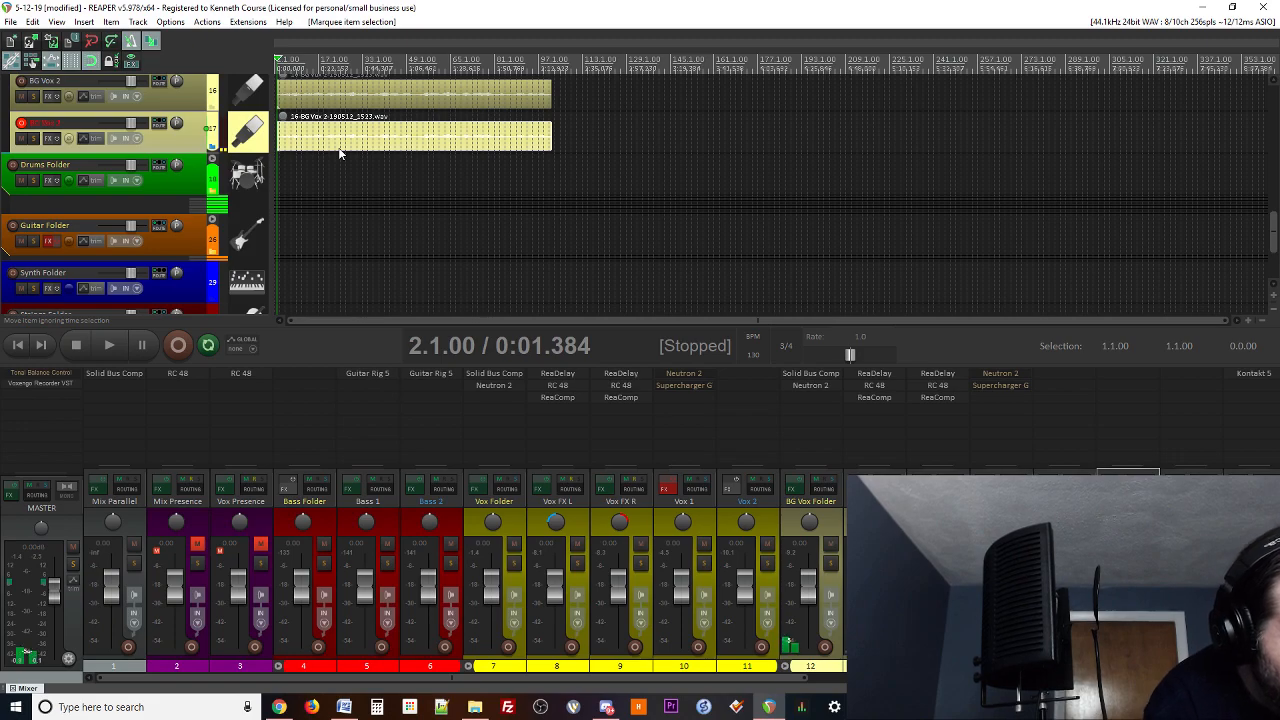
key(Delete)
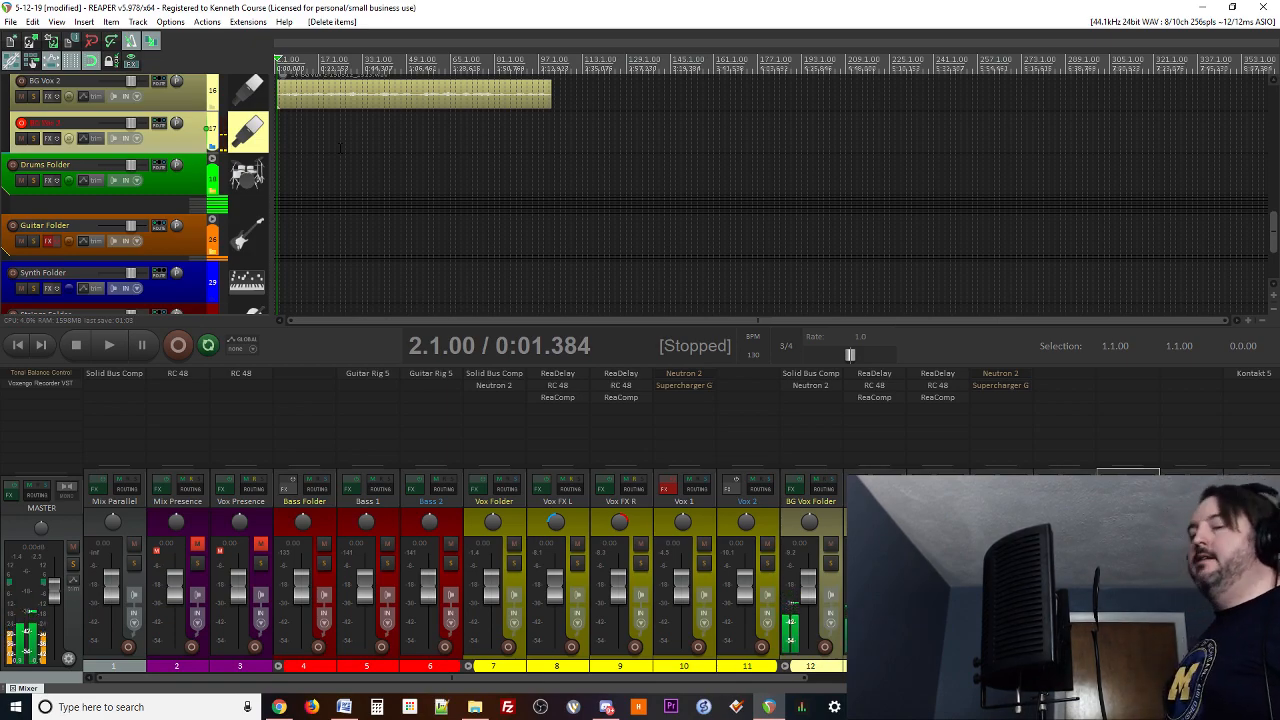
key(space)
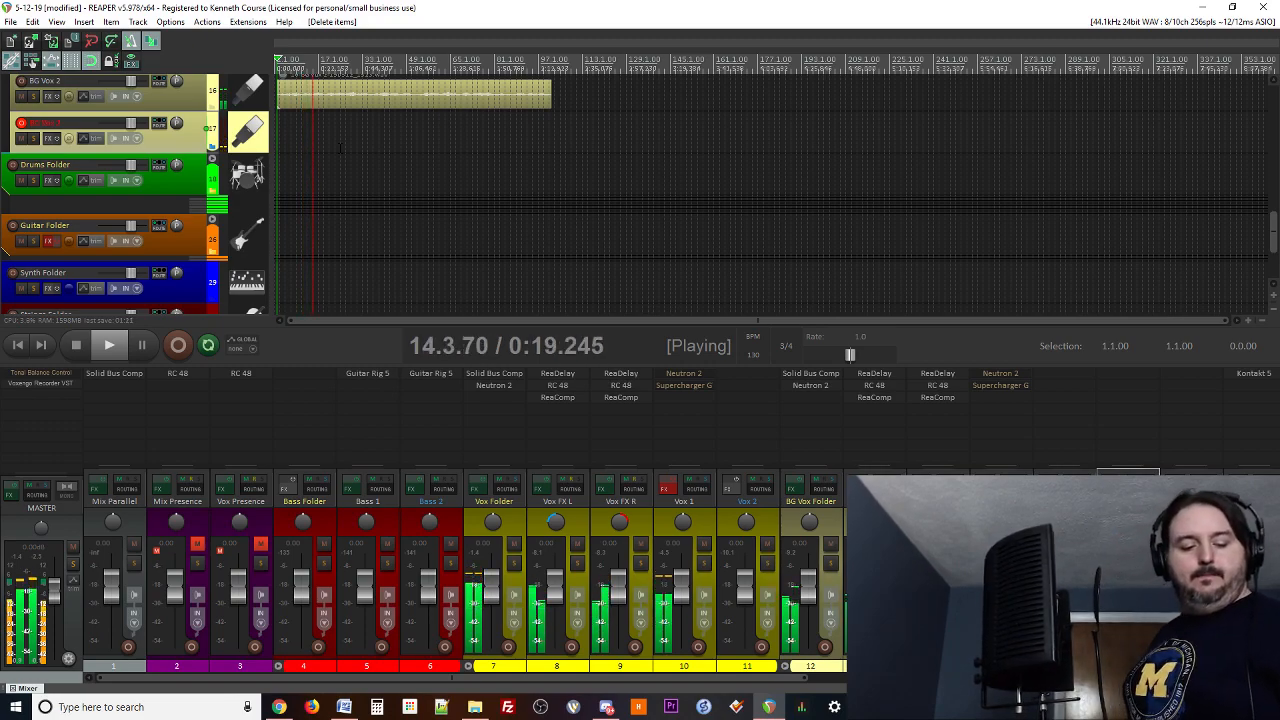
key(space)
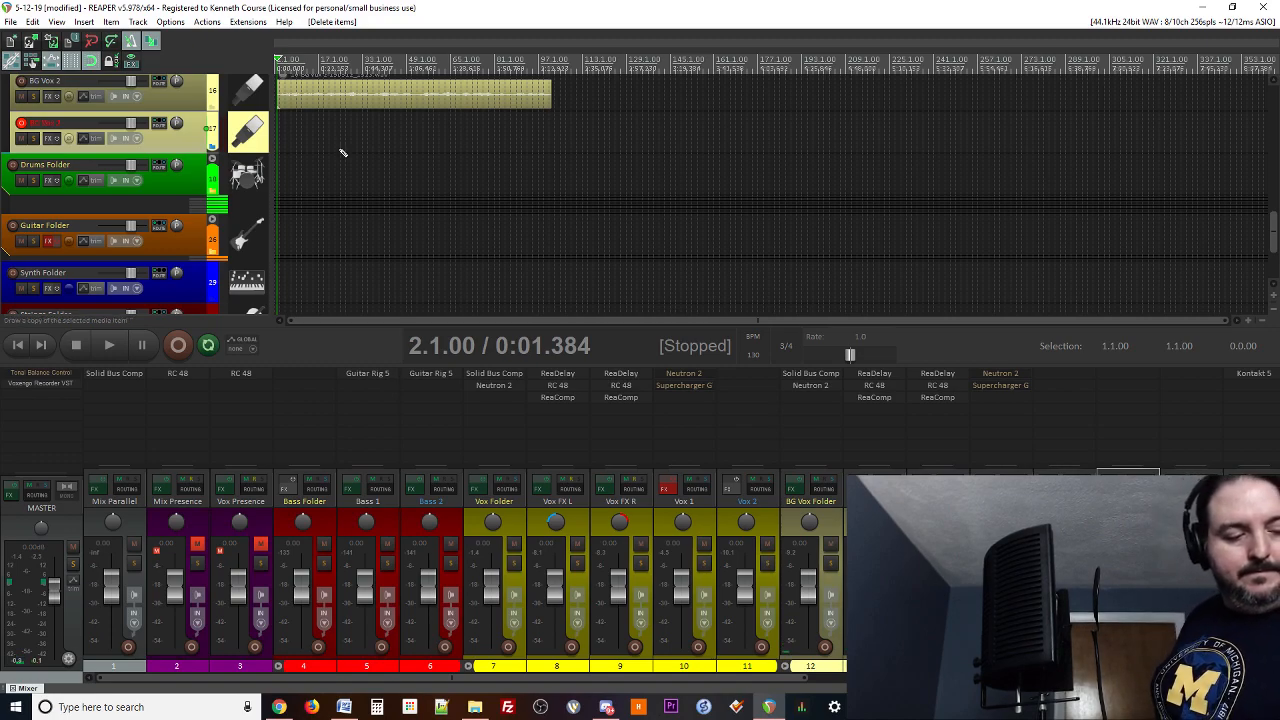
- Record a take on the duplicate BG Vox 2 track from bar 2 to about bar 105, save it and disarm the track
key(ctrl+r)
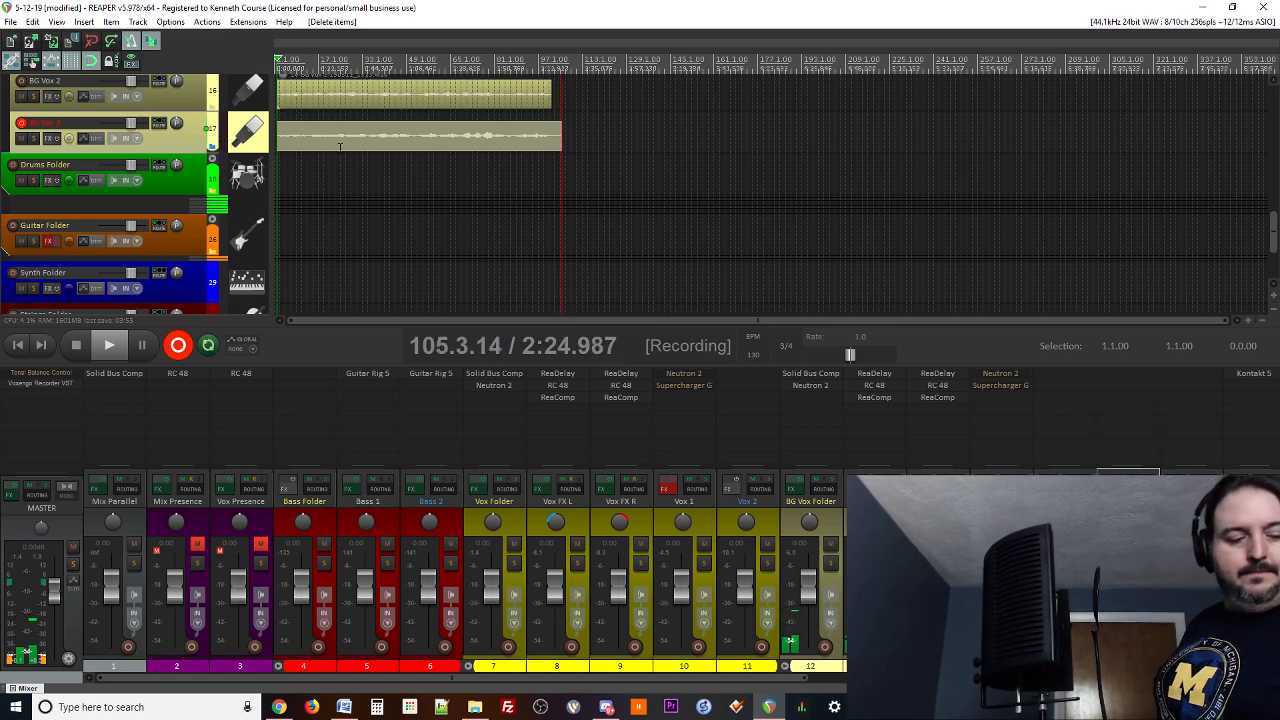
key(space)
key(Return)
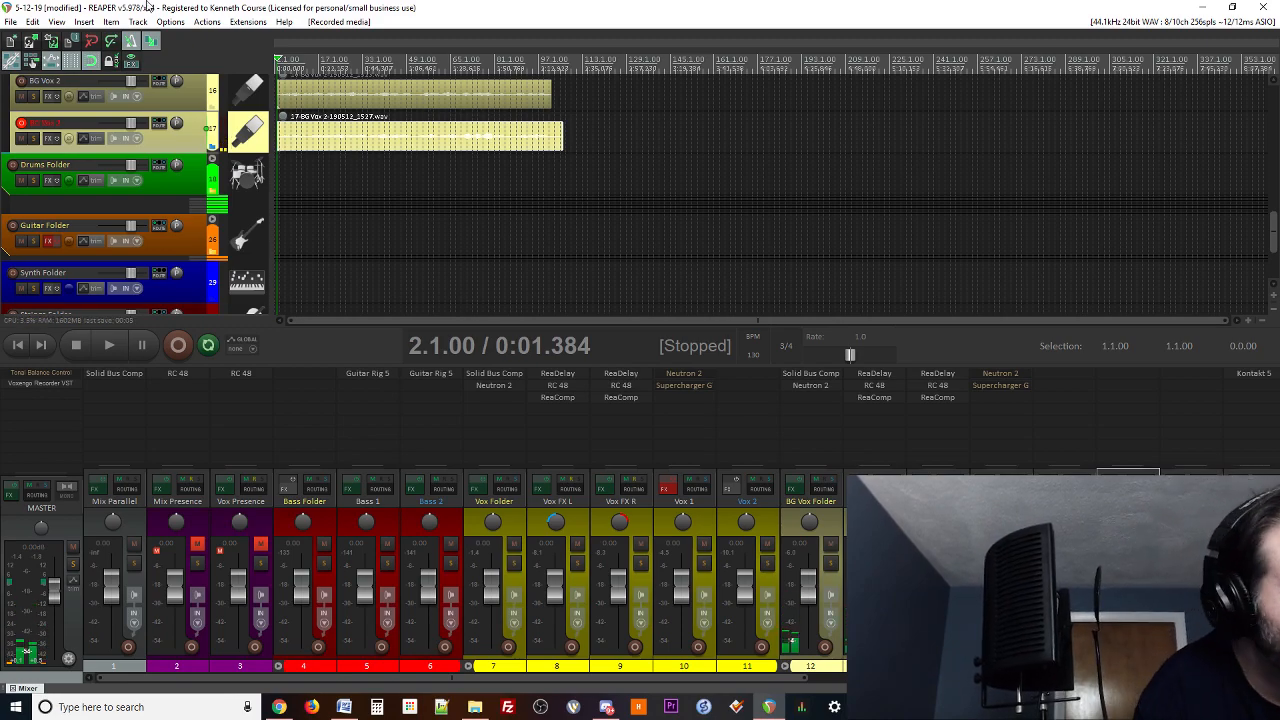
click(21, 123)
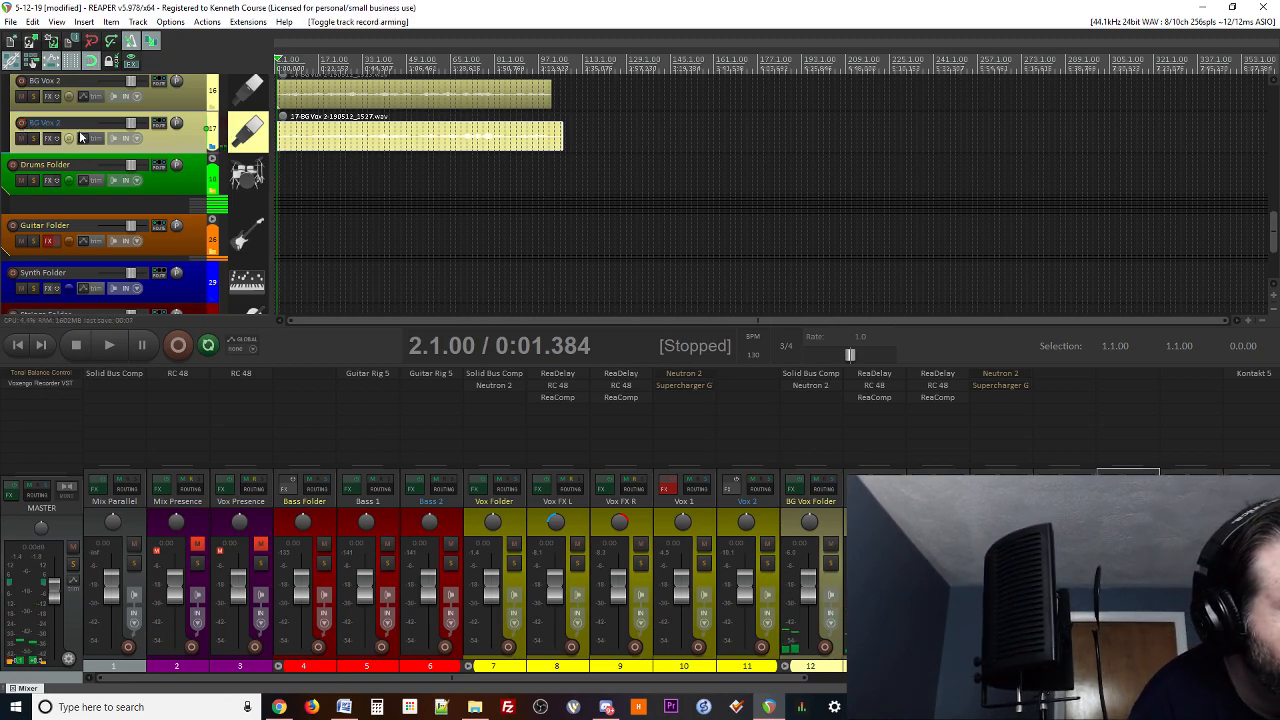
- Arm the Vox 2 track for recording and rehearse briefly against playback from bar 2
scroll(40, 130, up, 5)
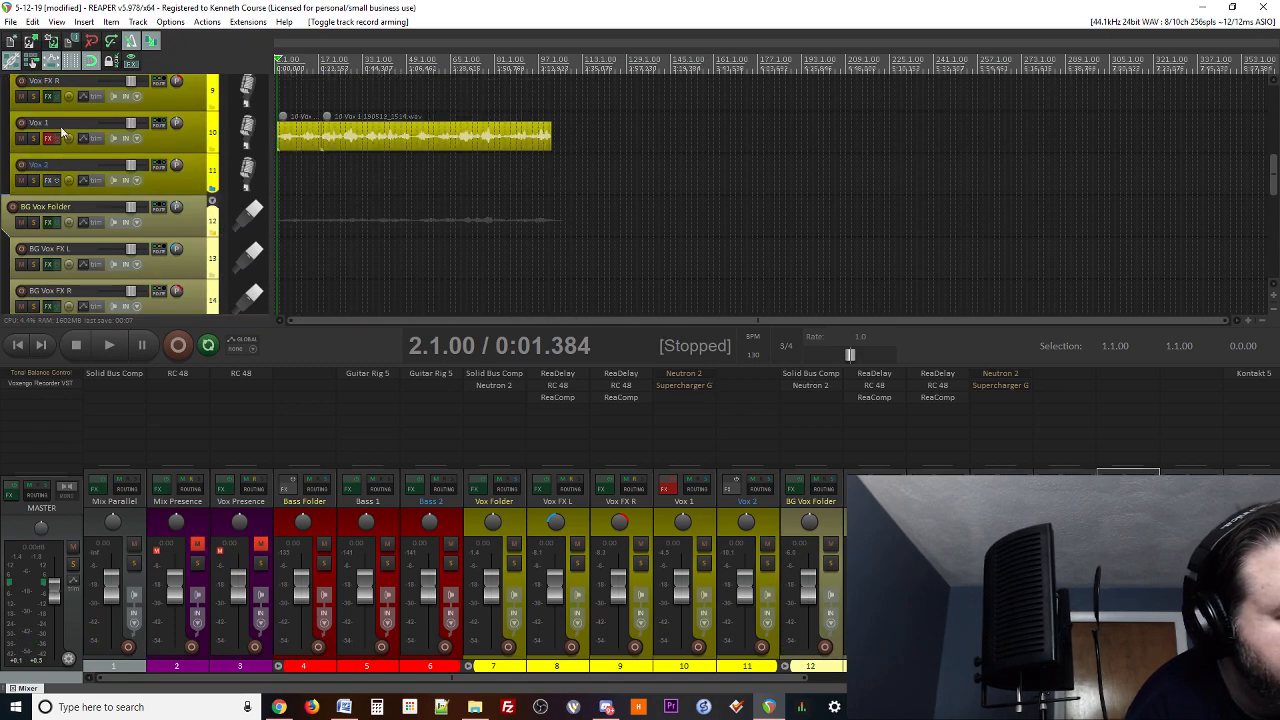
click(22, 165)
scroll(323, 149, up, 3)
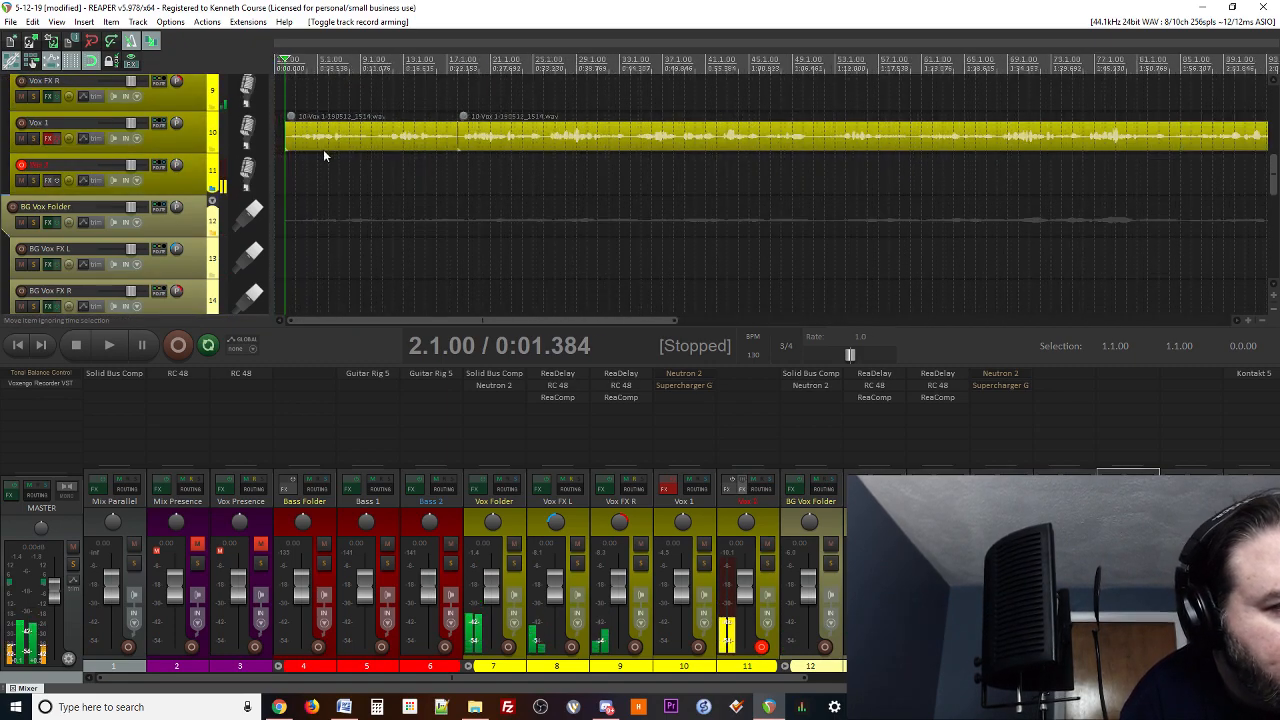
scroll(131, 172, down, 4)
scroll(131, 172, down, 3)
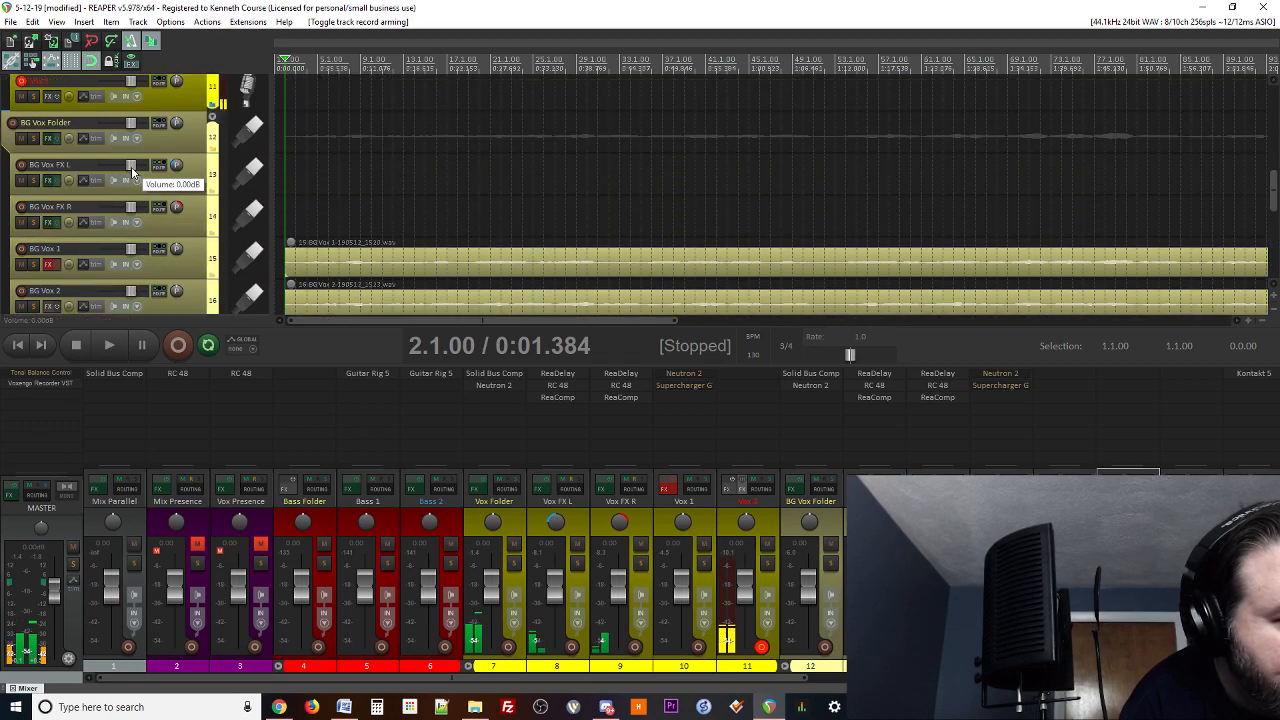
scroll(125, 170, up, 6)
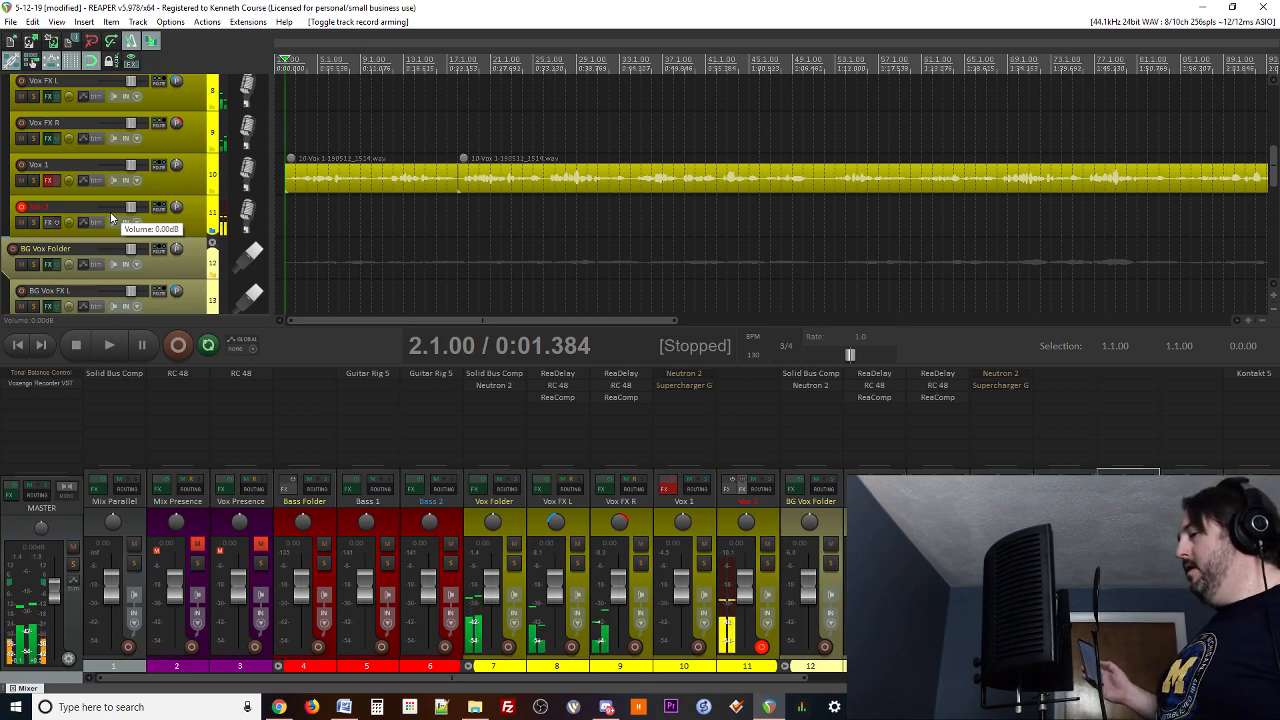
key(space)
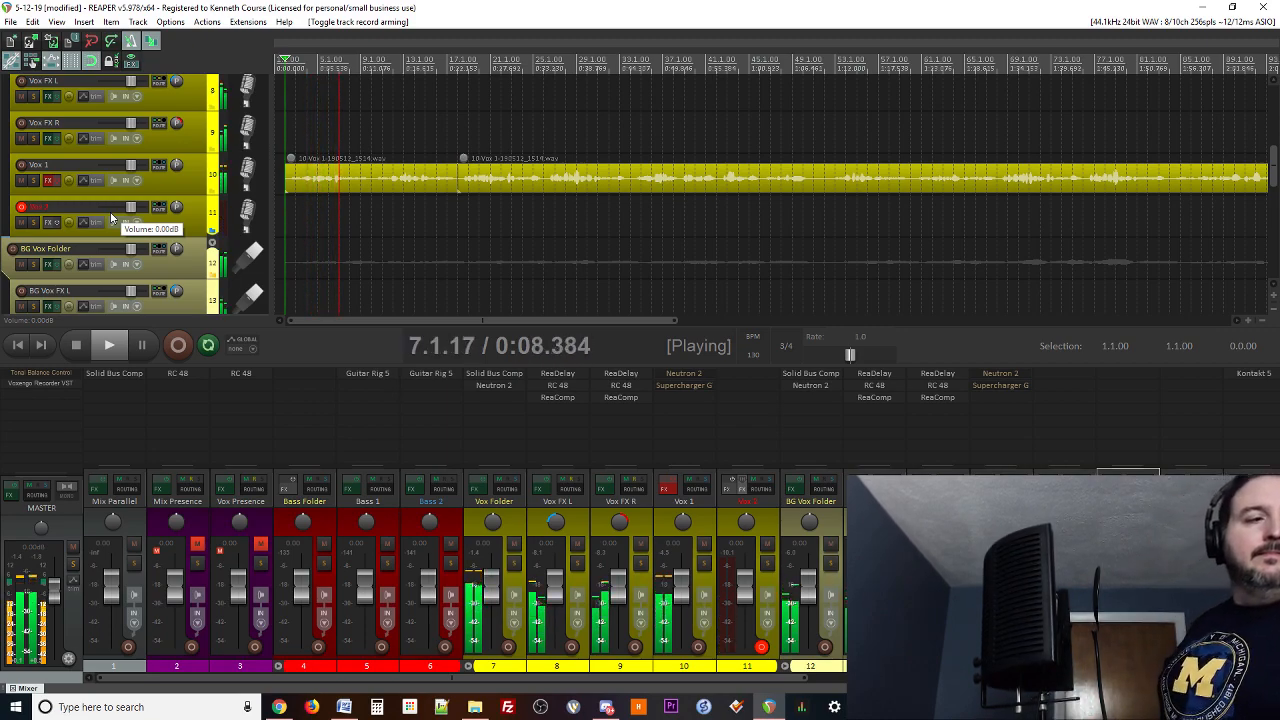
key(space)
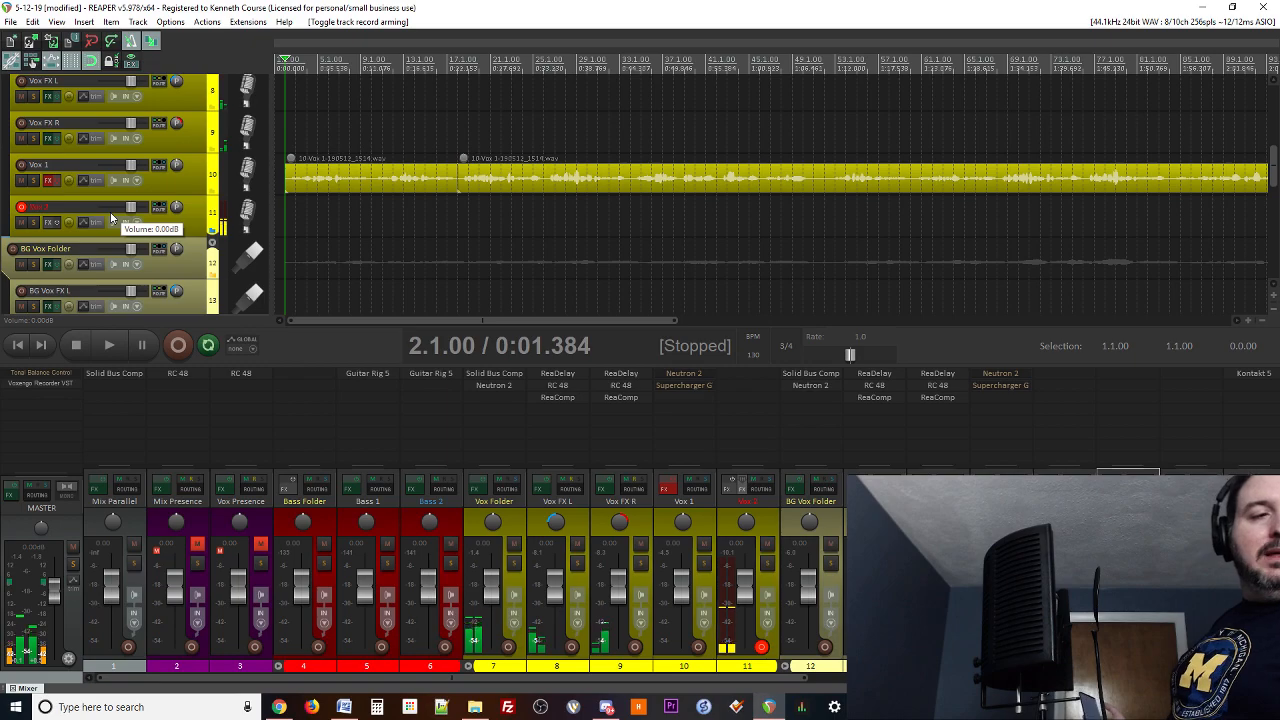
- Record and save a Vox 2 take from bar 2, trim its end to bar 53 and place the edit cursor there
key(ctrl+r)
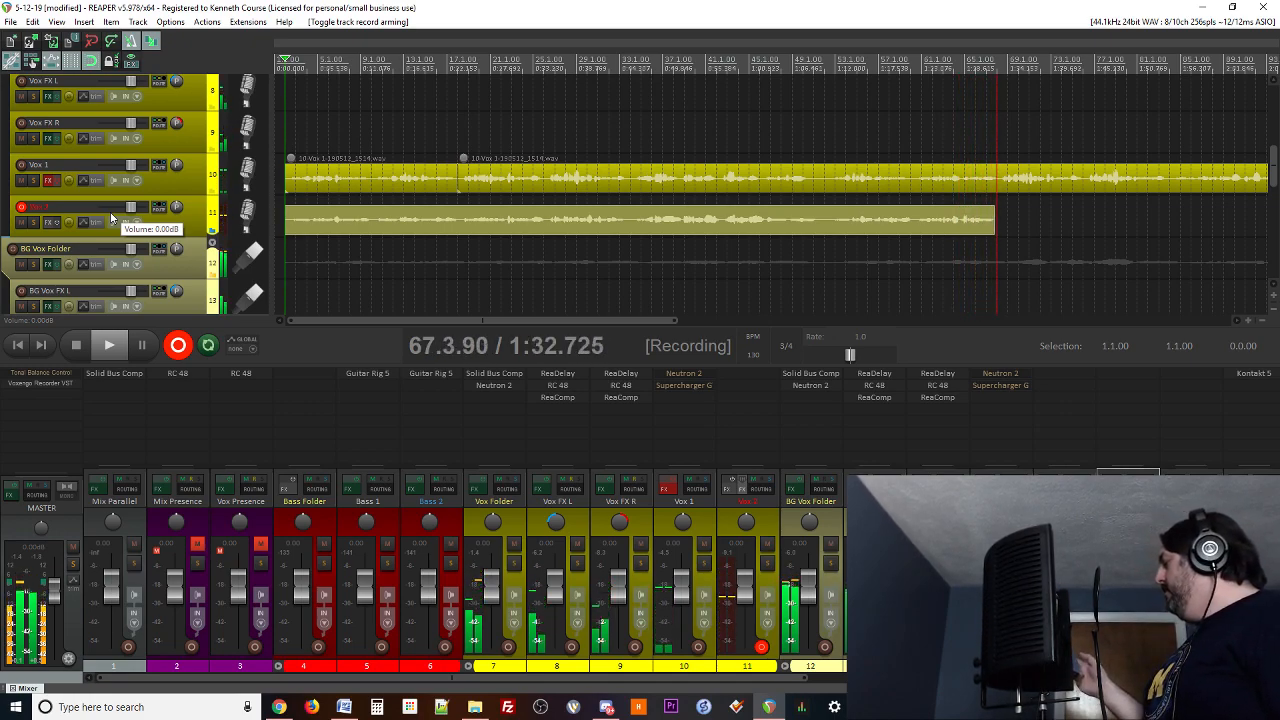
key(space)
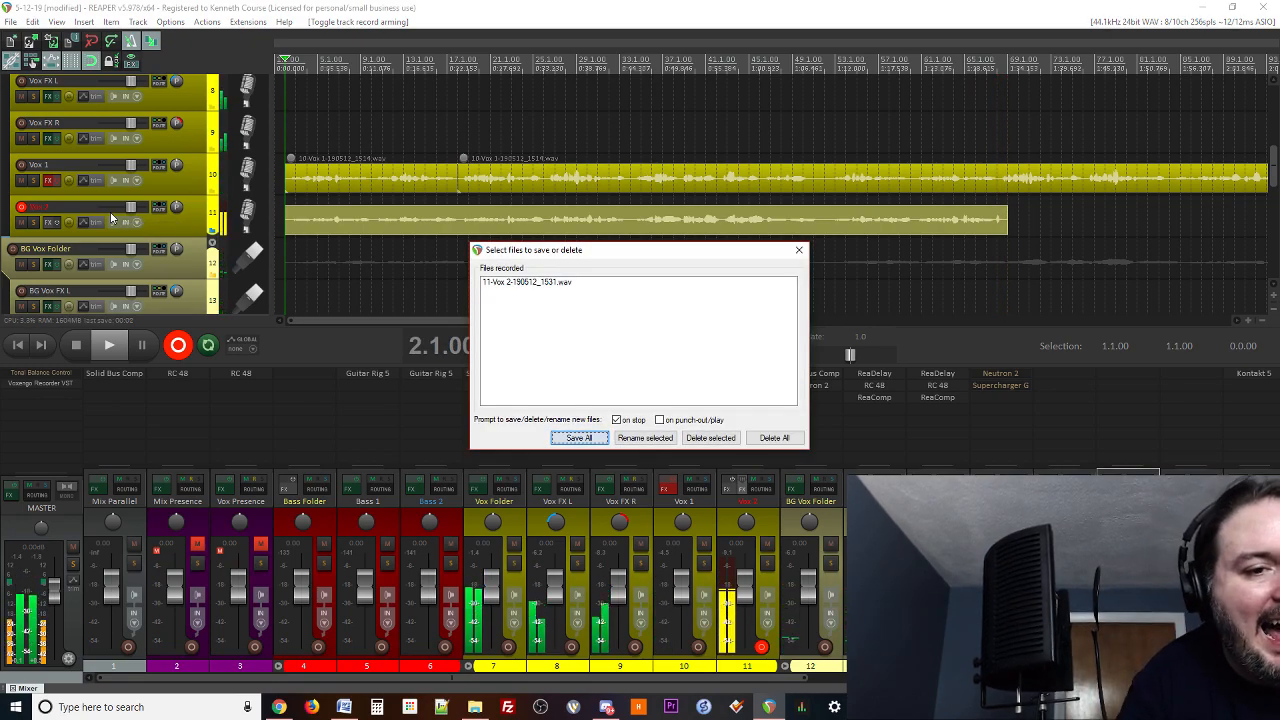
key(Return)
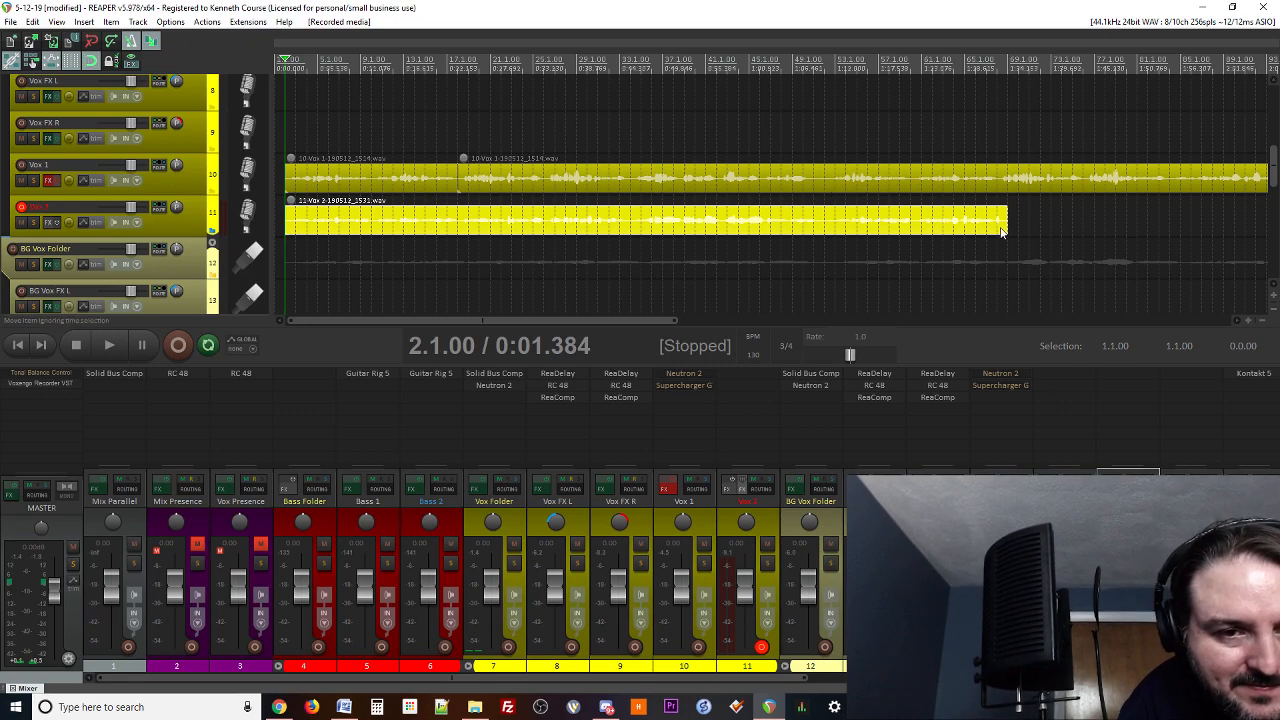
drag(1007, 222, 831, 223)
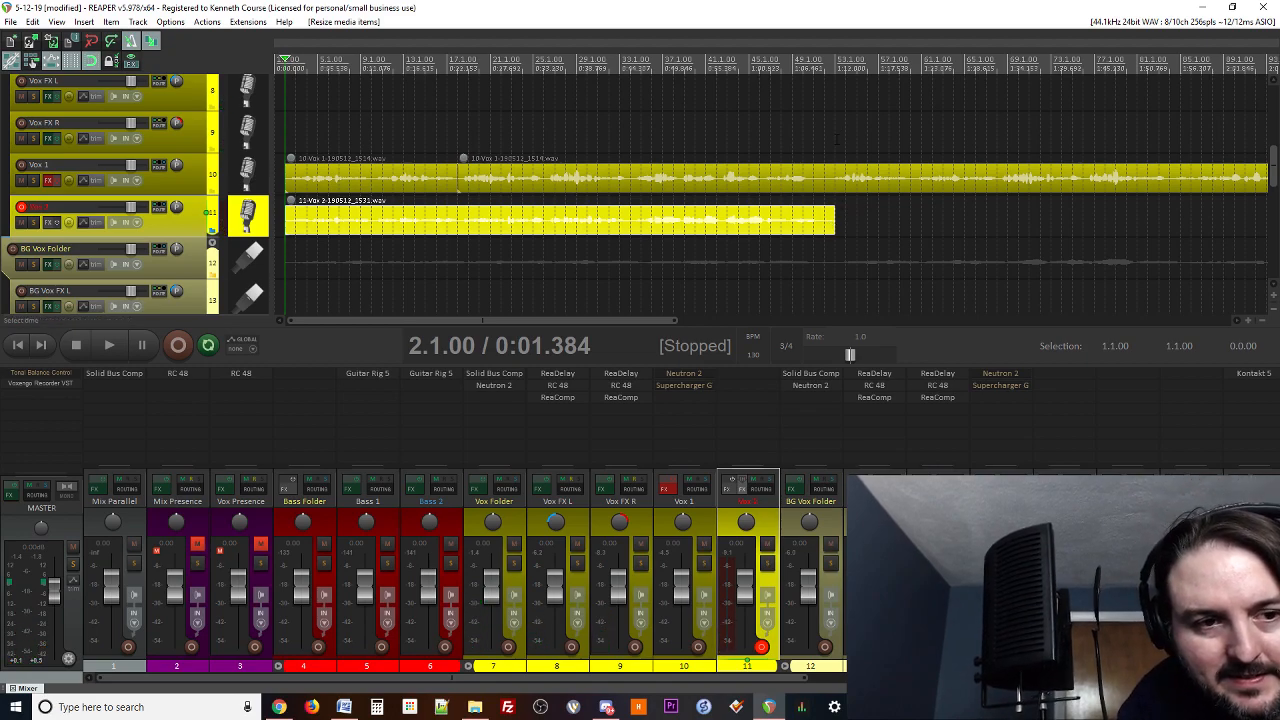
click(848, 145)
scroll(852, 131, down, 2)
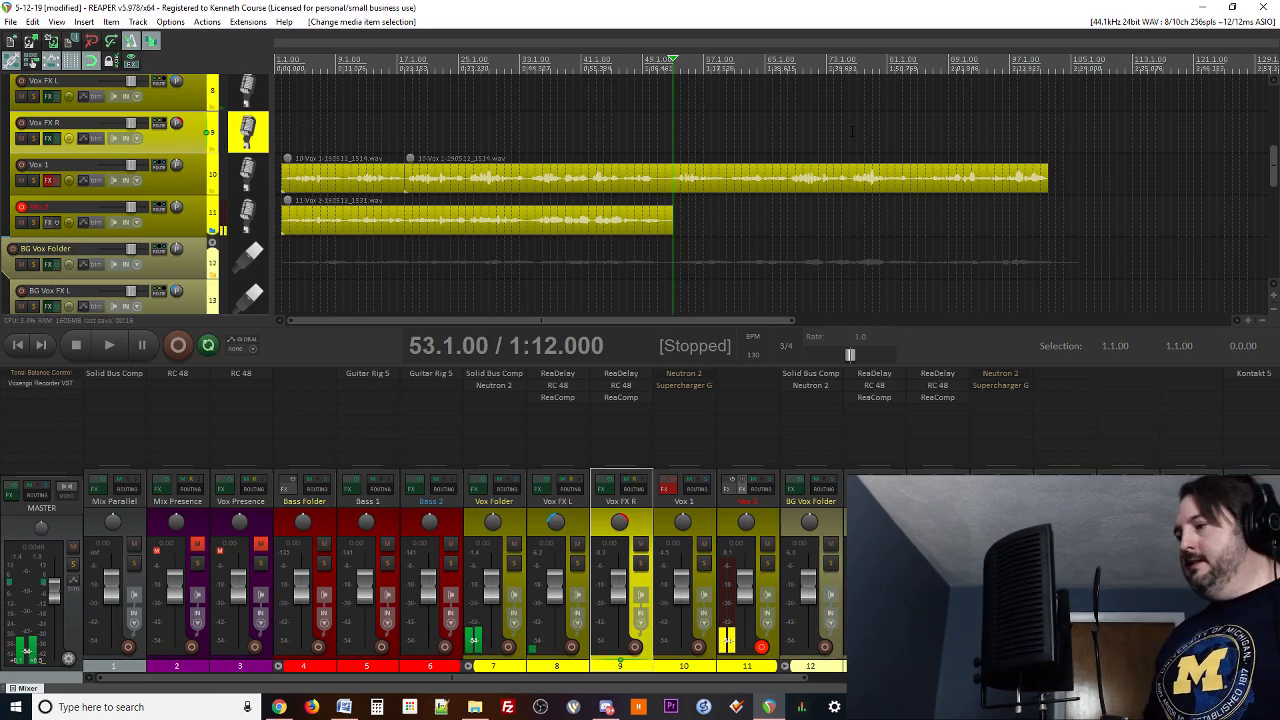
key(ctrl+r)
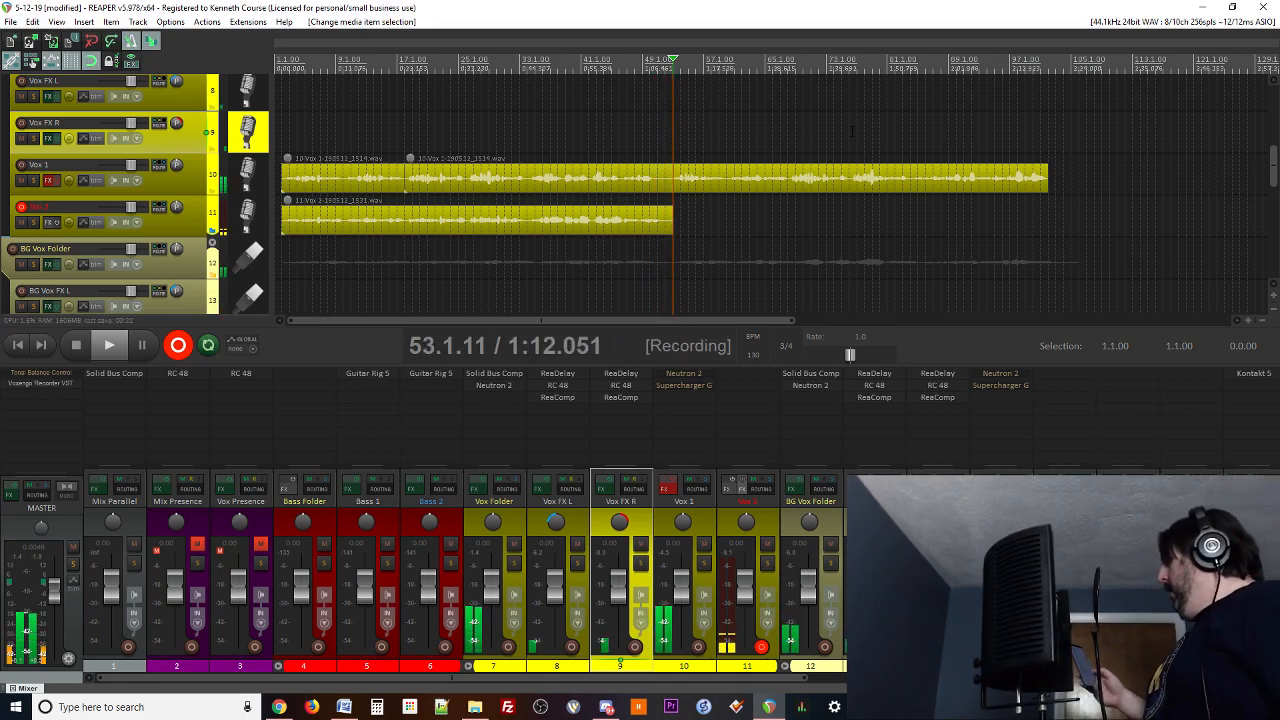
key(space)
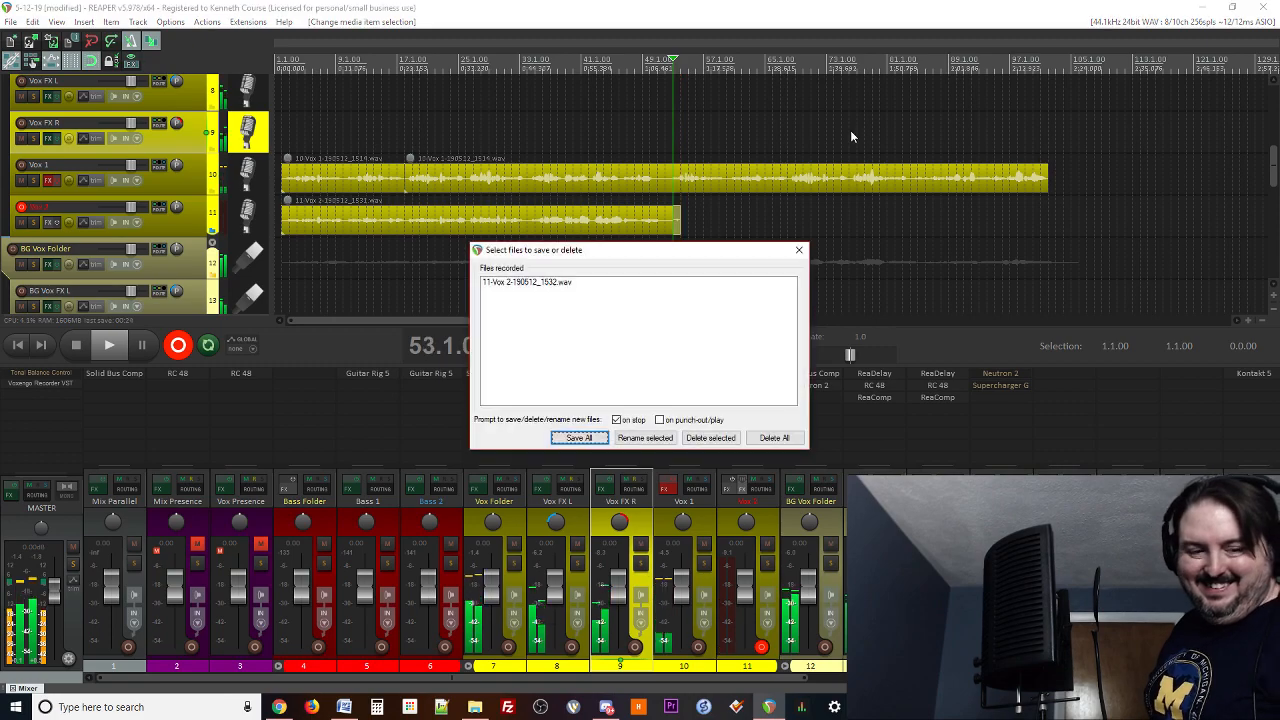
key(Return)
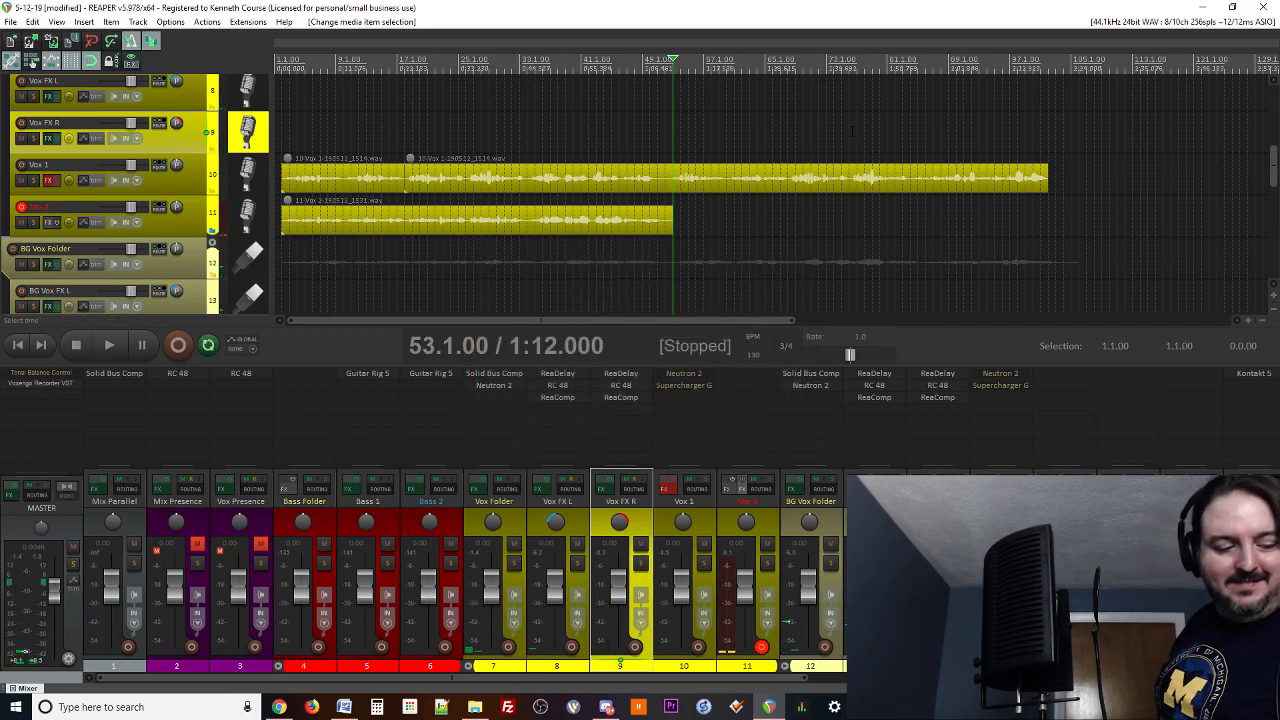
- Record the next Vox 2 section from bar 53, save the take and trim its end to bar 84
key(ctrl+r)
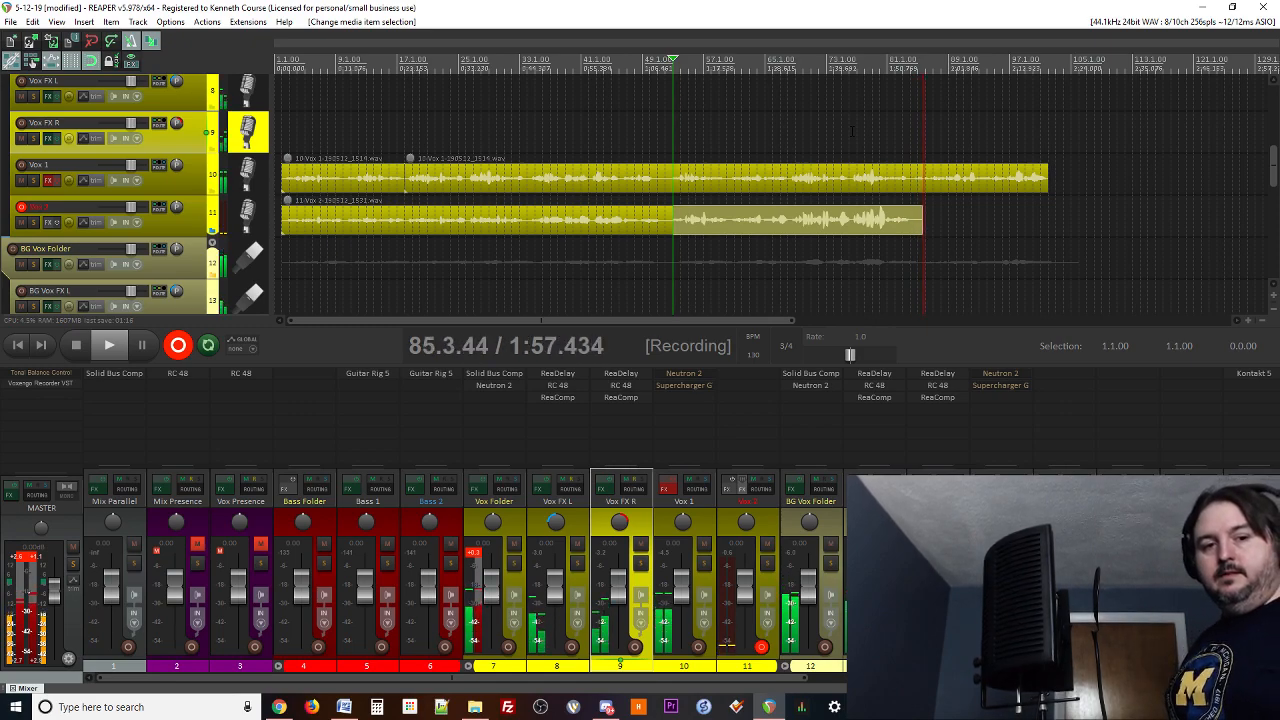
key(space)
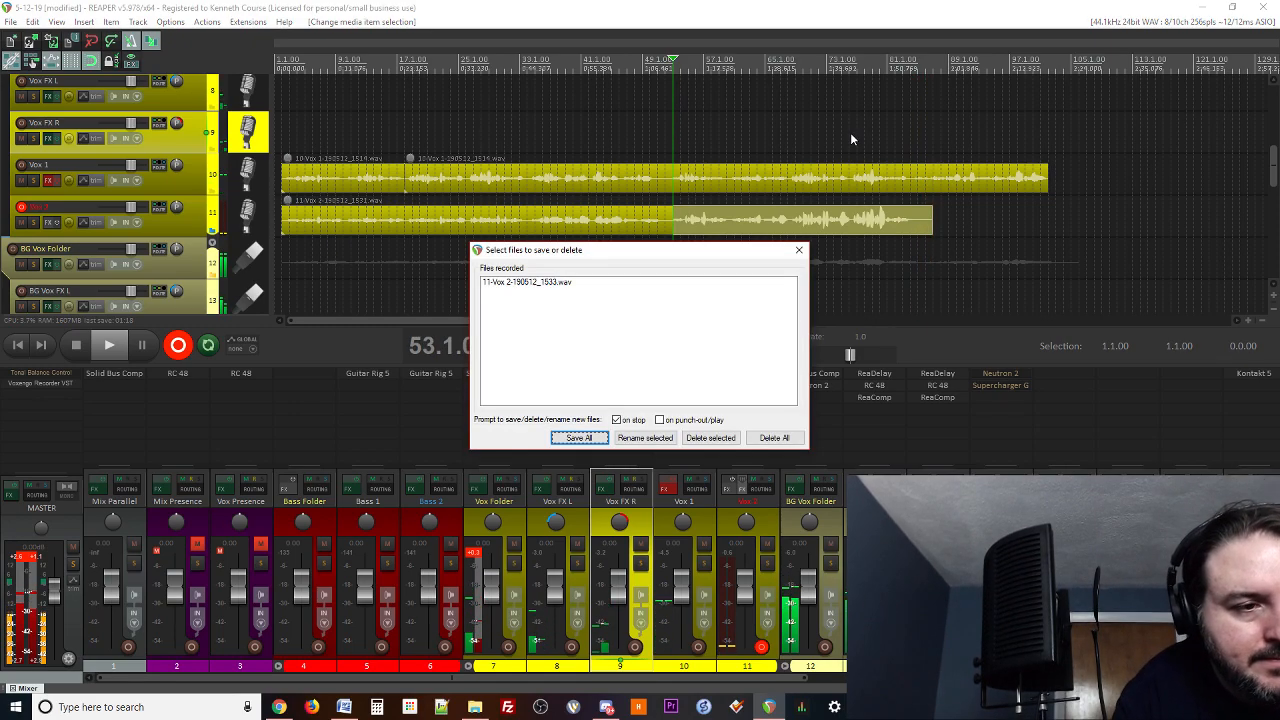
key(Return)
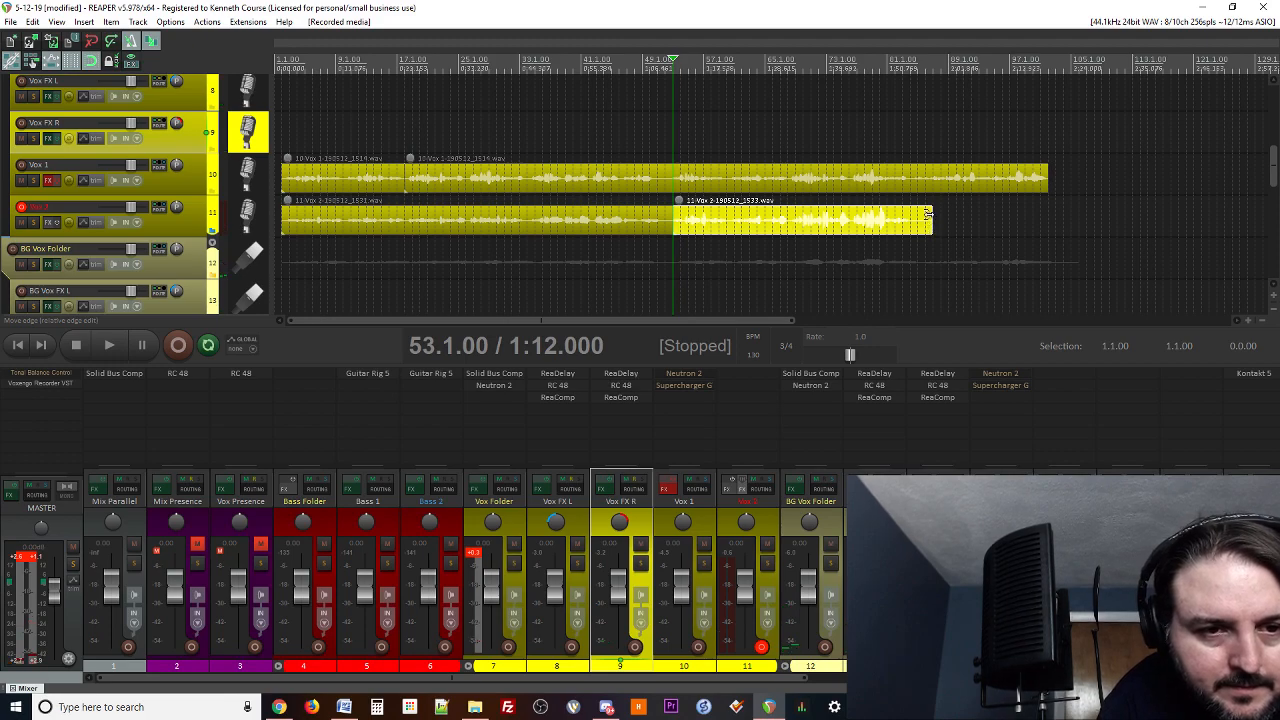
drag(928, 215, 910, 225)
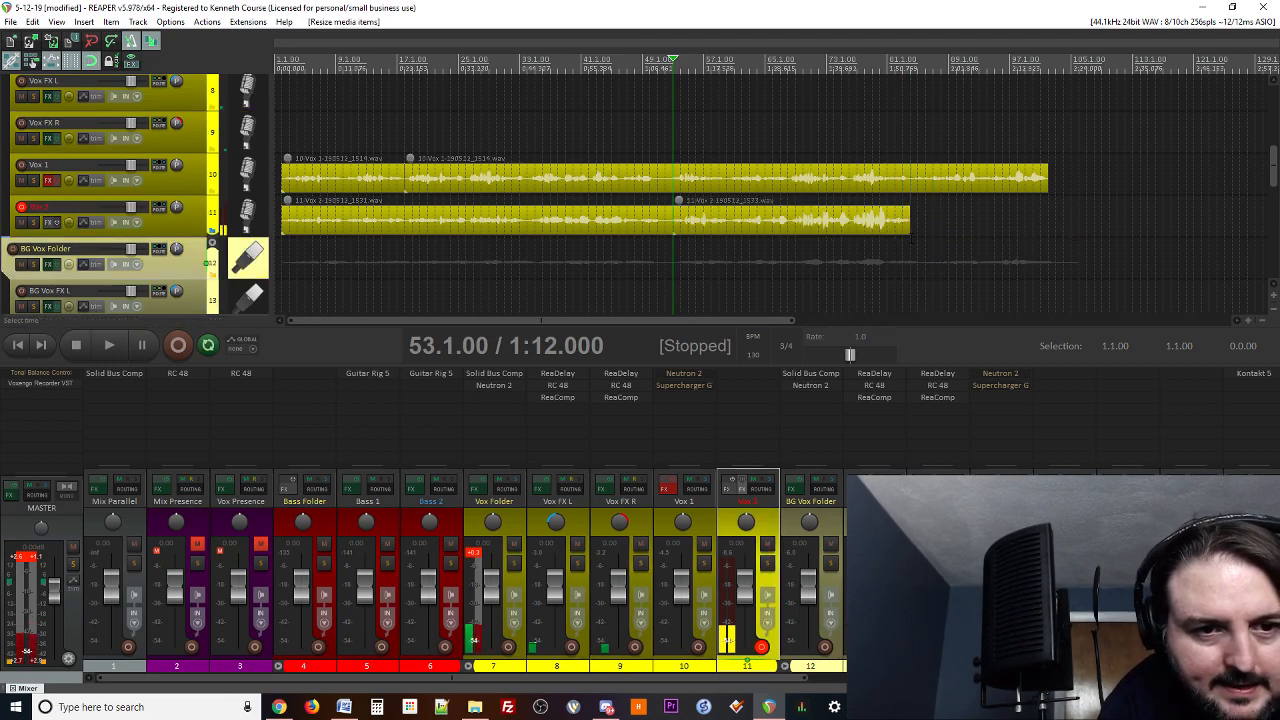
- Record the final Vox 2 section from bar 84 to about bar 104, save the take and disarm the track
click(911, 238)
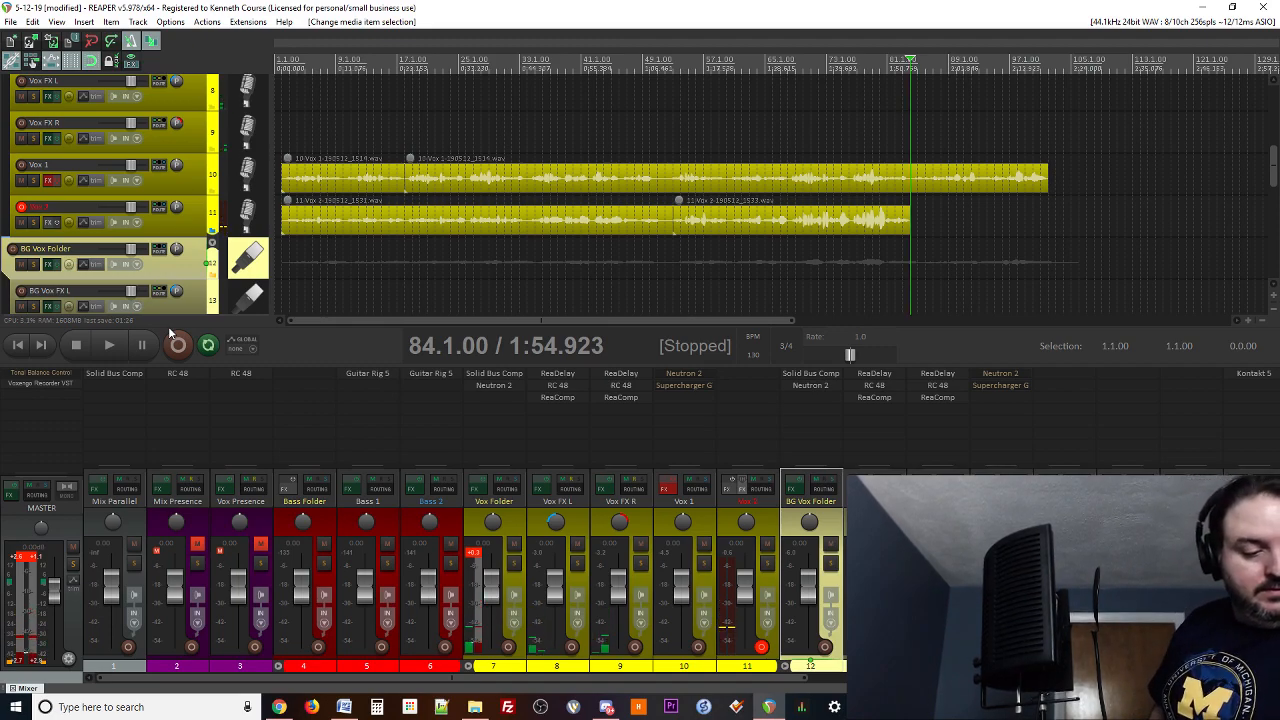
key(ctrl+r)
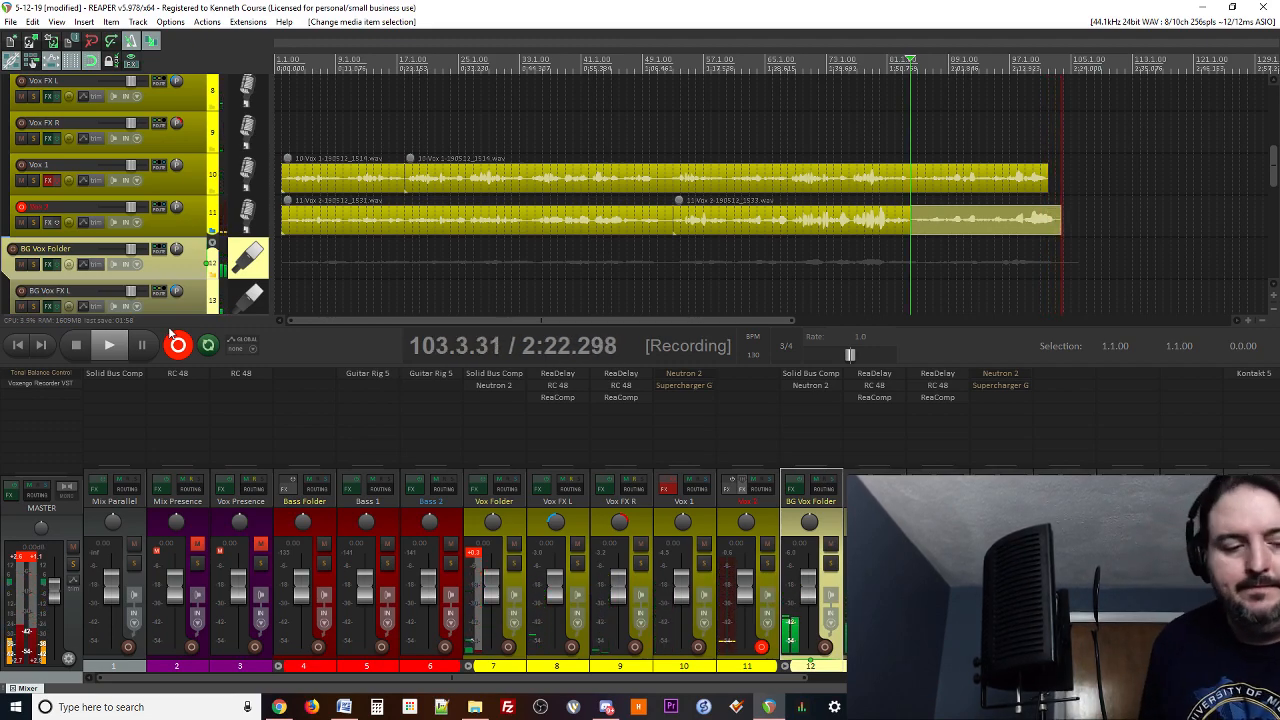
key(space)
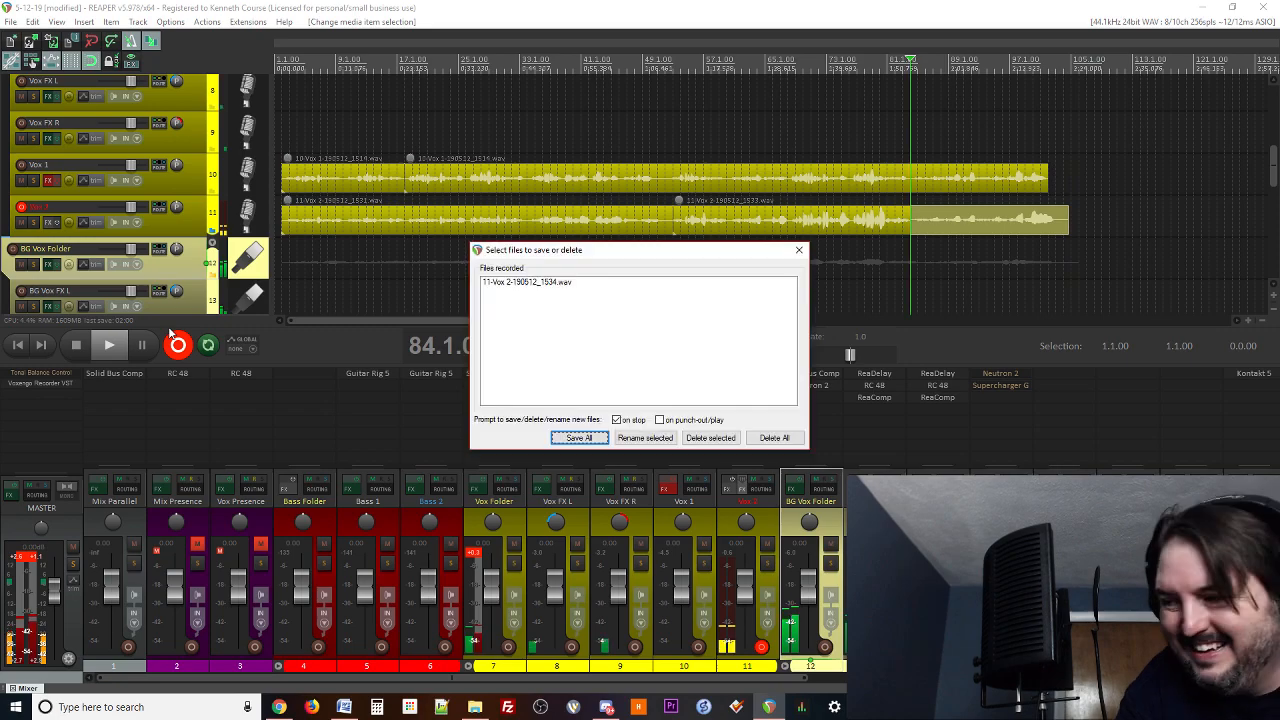
key(Return)
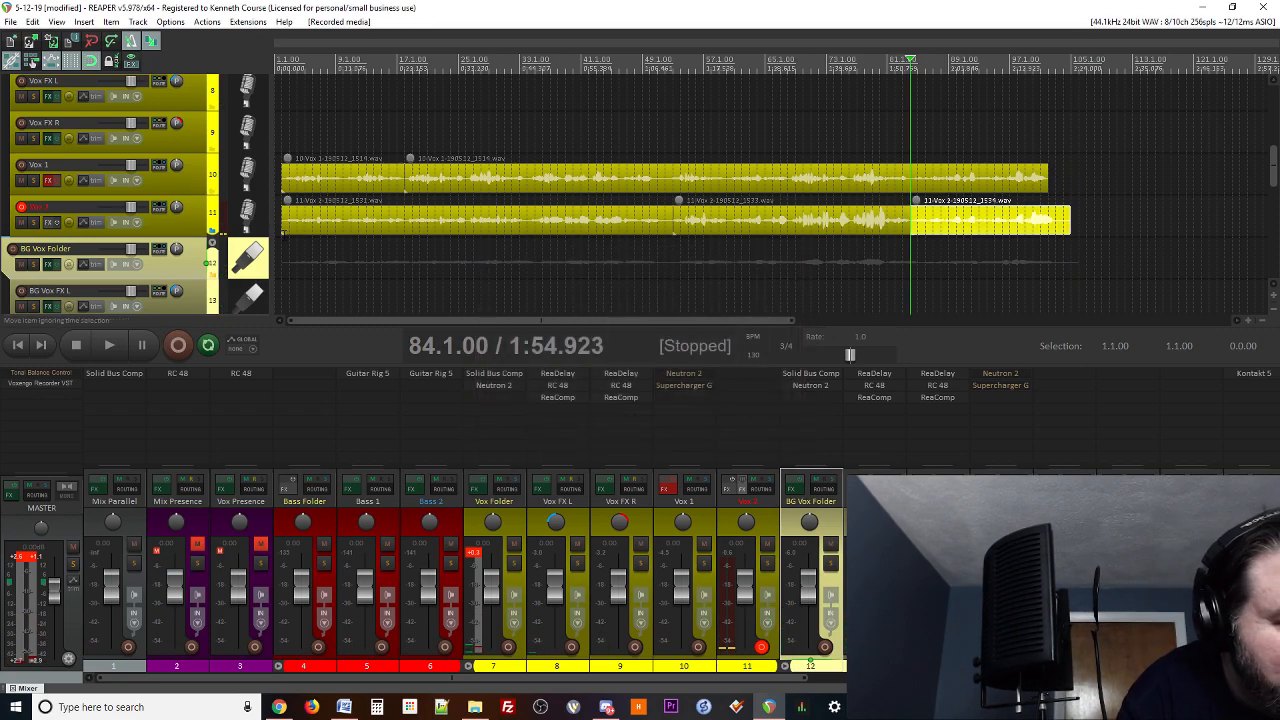
click(21, 207)
- Play the song back from bar 2 through about bar 99 to review the recorded vocals, and stop playback
scroll(386, 224, down, 3)
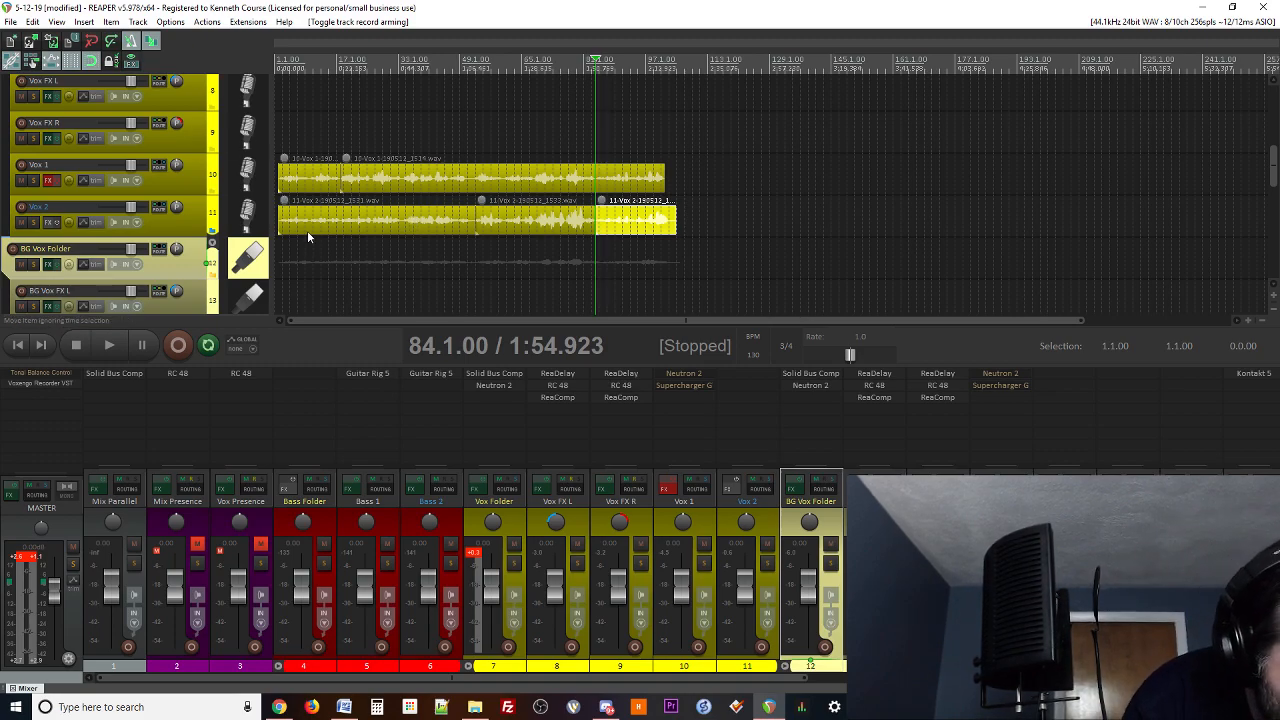
scroll(307, 230, up, 4)
scroll(298, 236, down, 3)
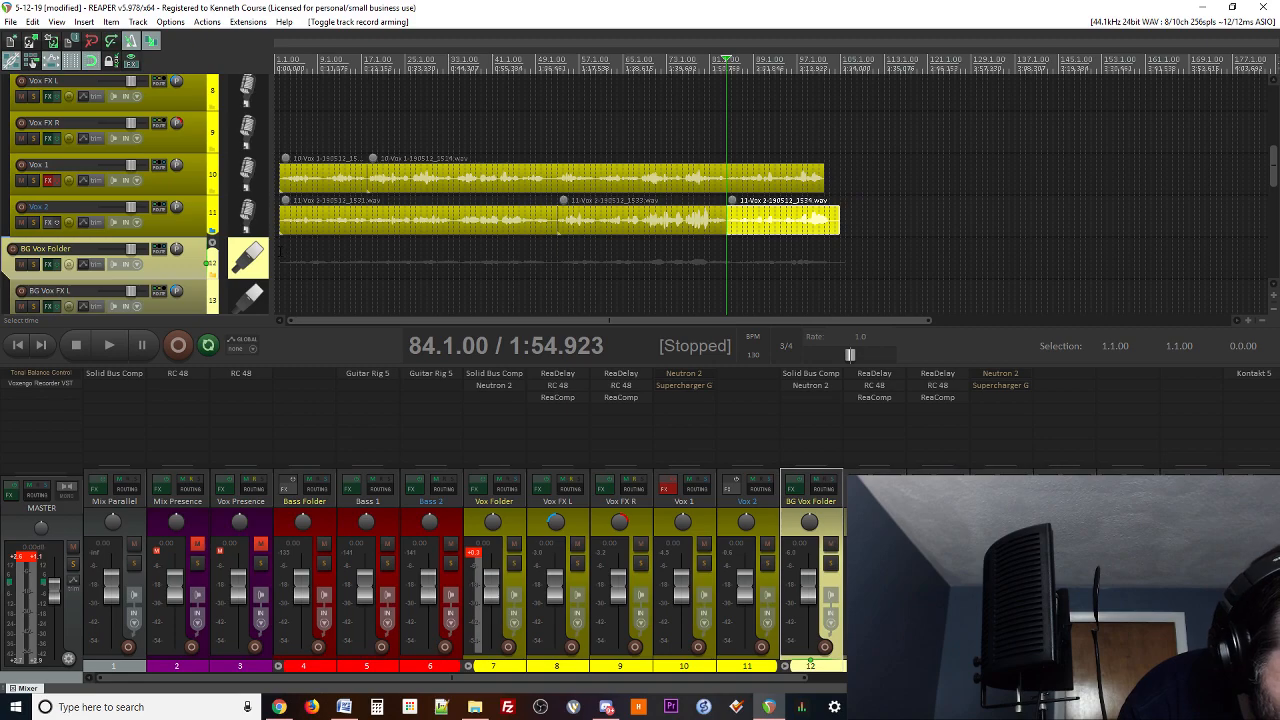
click(279, 252)
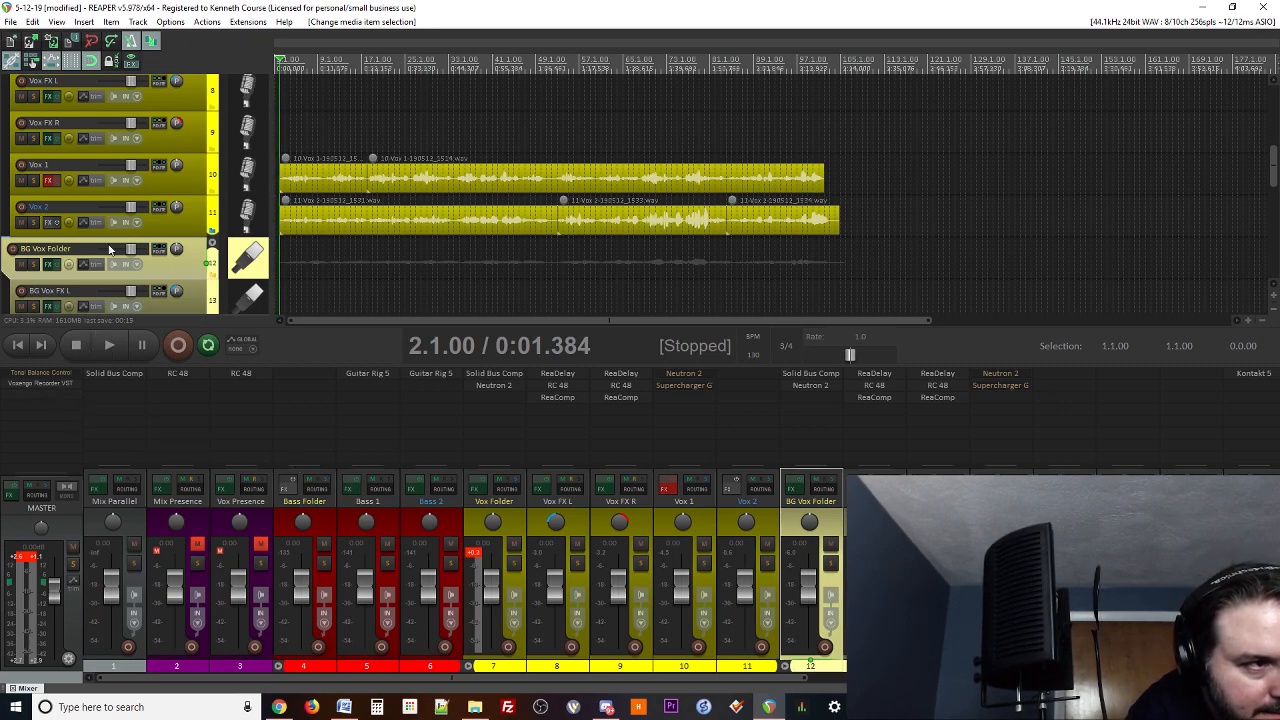
click(109, 344)
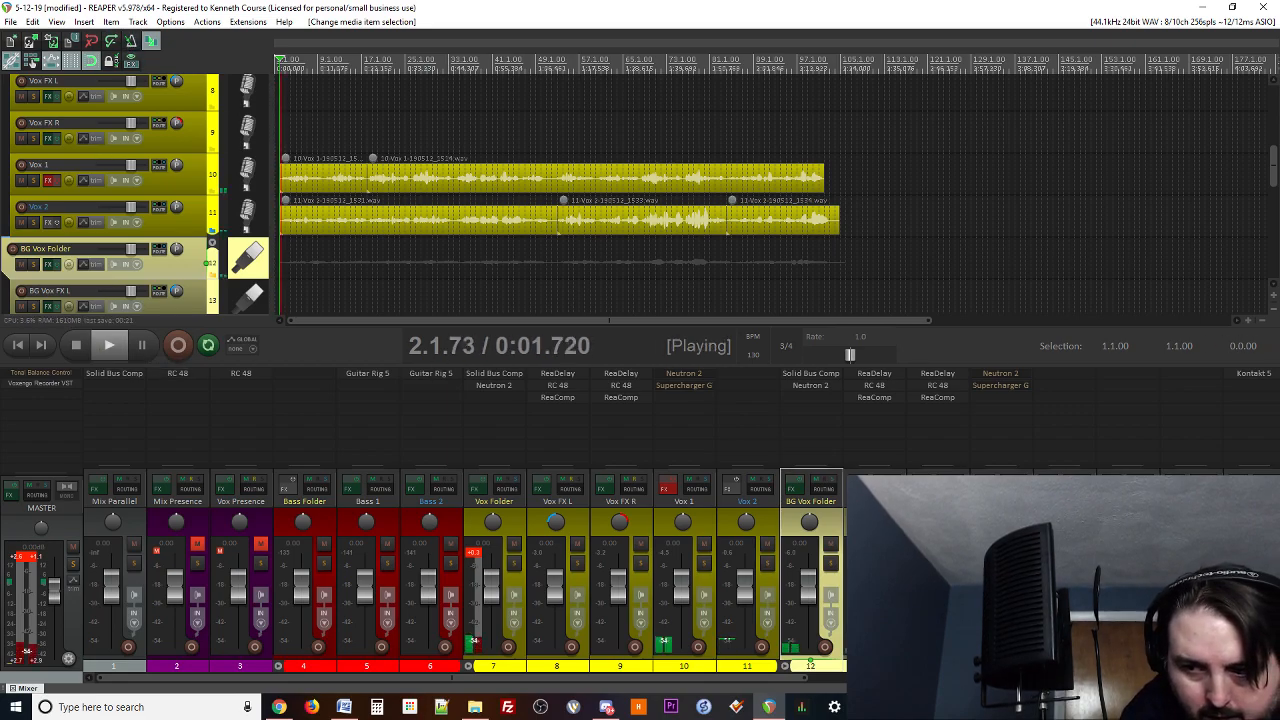
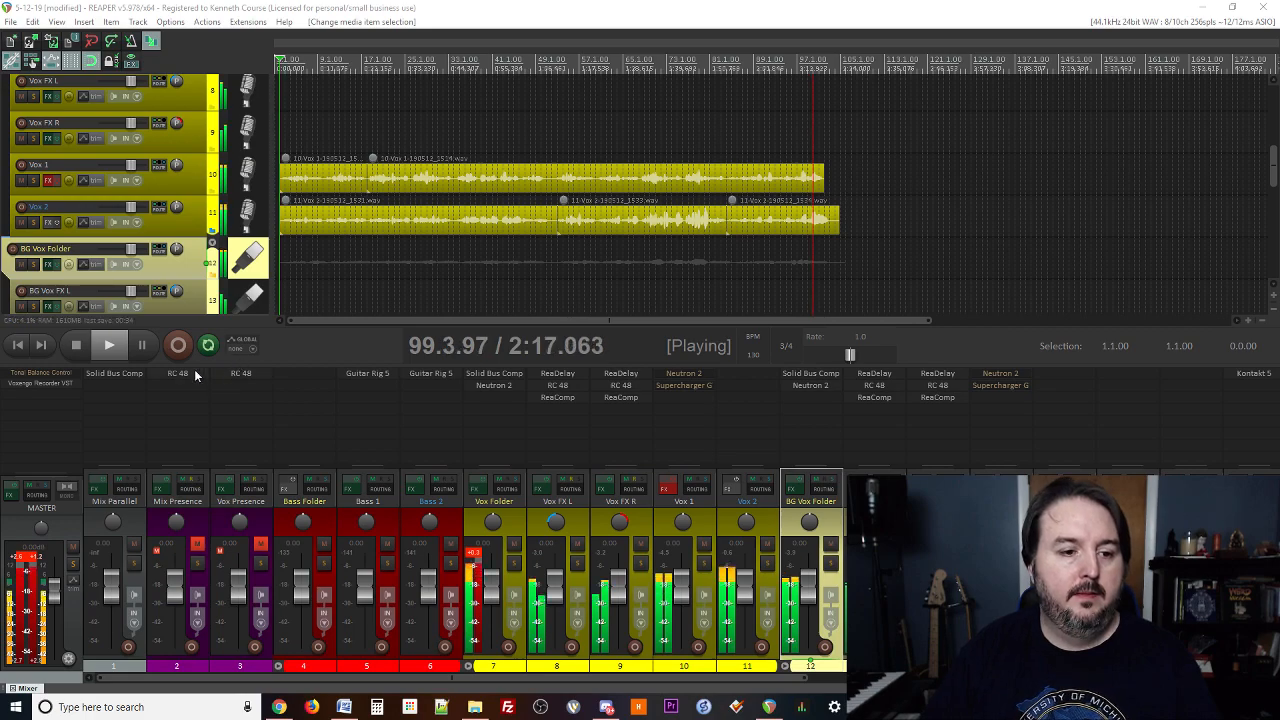
click(76, 345)
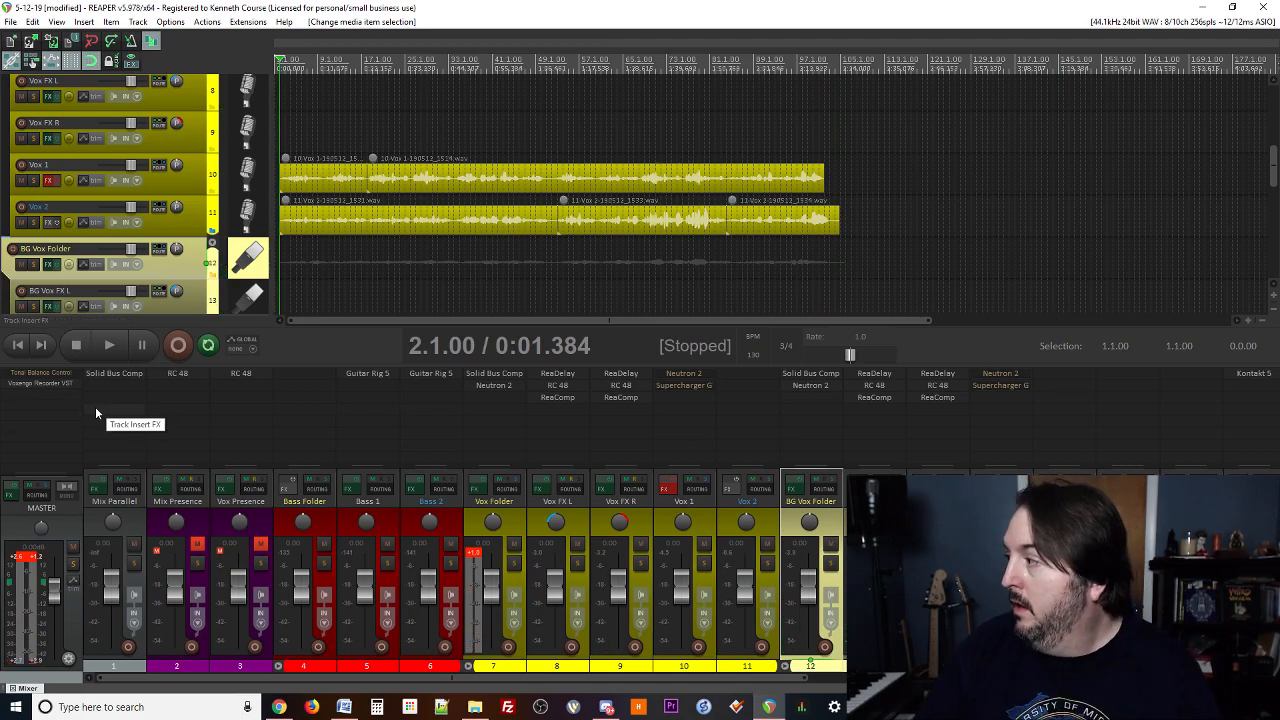
- Trim the end of the final Vox 2 take back slightly to about bar 104
scroll(539, 271, up, 2)
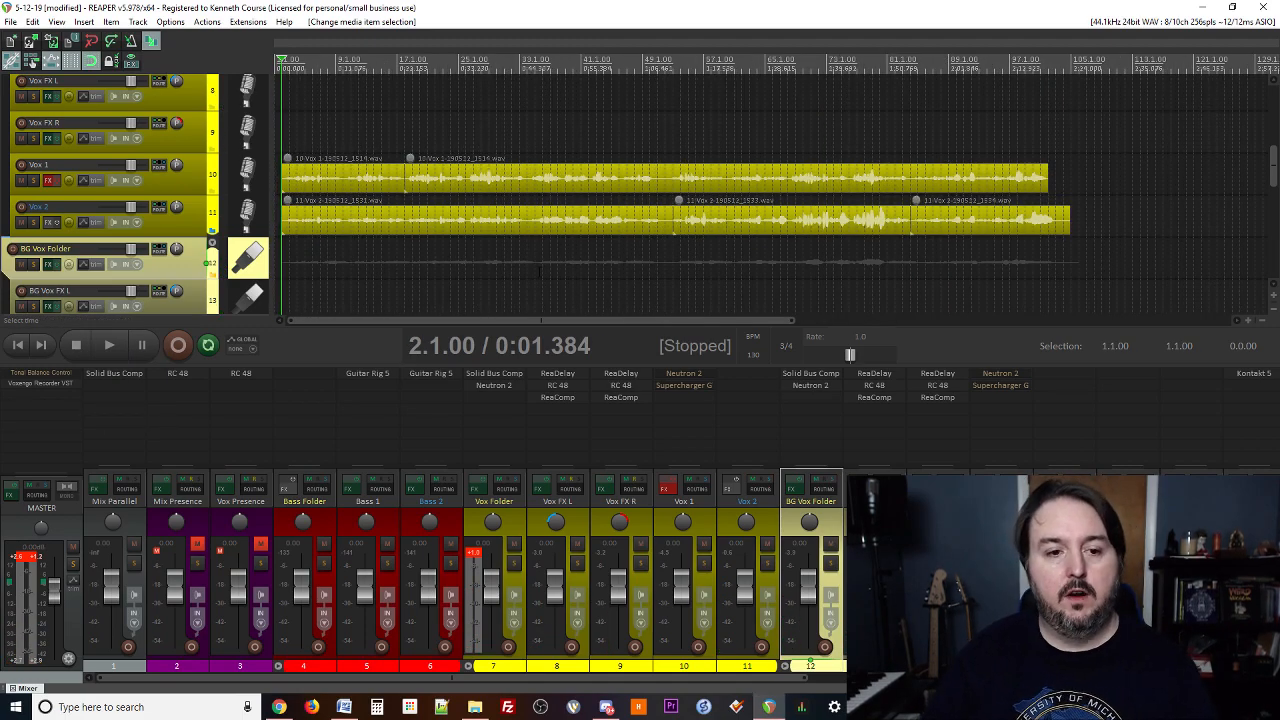
drag(1066, 219, 1051, 219)
- Rename track 17, the third background vocal, as "Falsetto - BG Vox 3"
scroll(160, 213, down, 3)
scroll(161, 213, down, 1)
scroll(161, 213, up, 1)
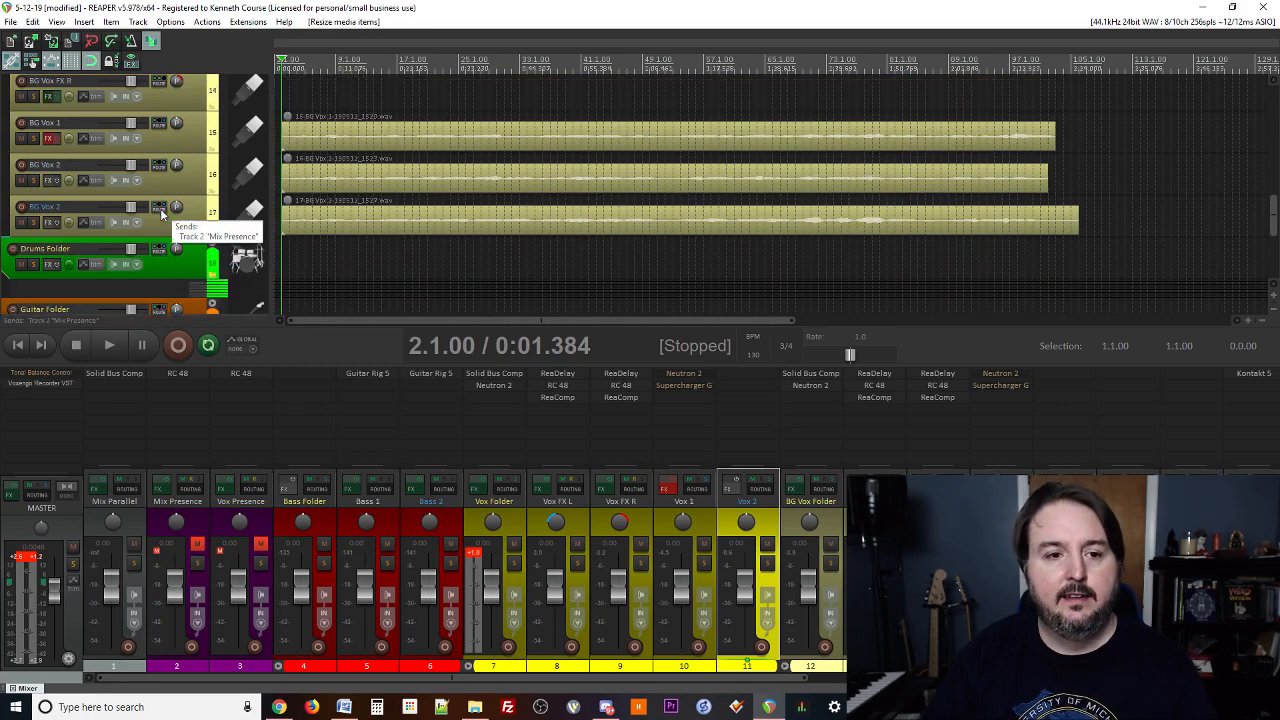
double_click(52, 205)
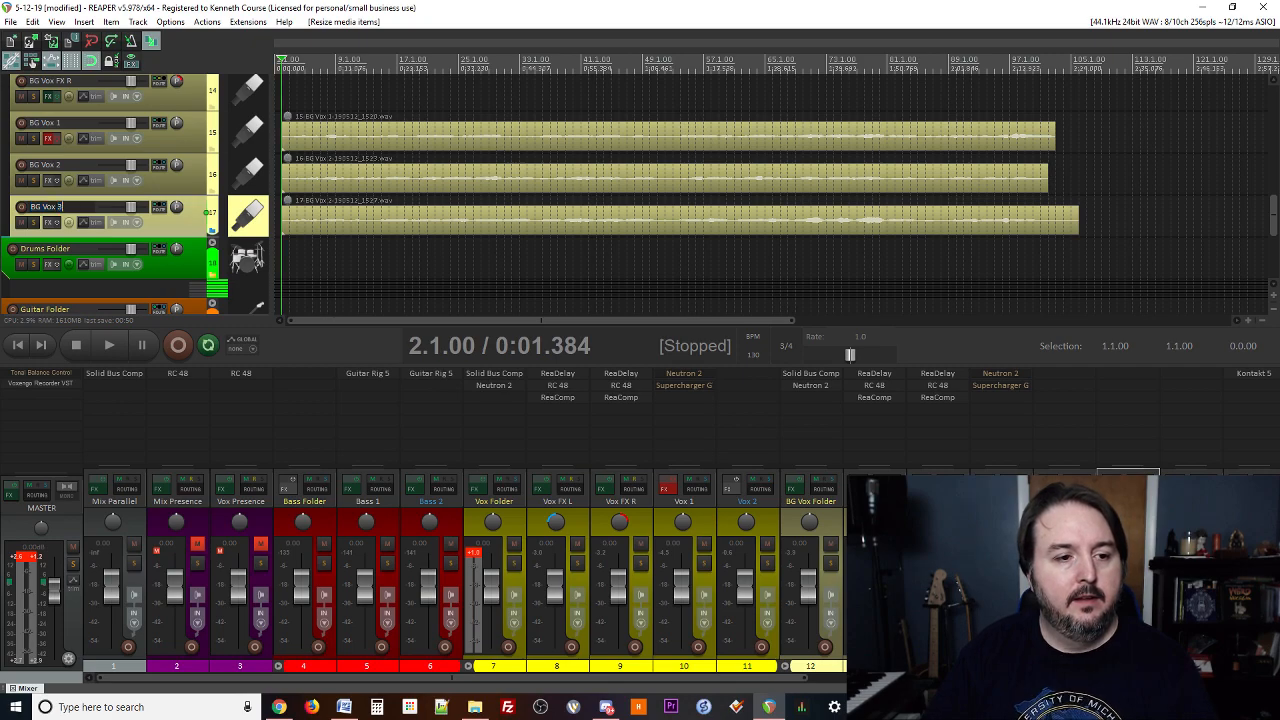
key(Return)
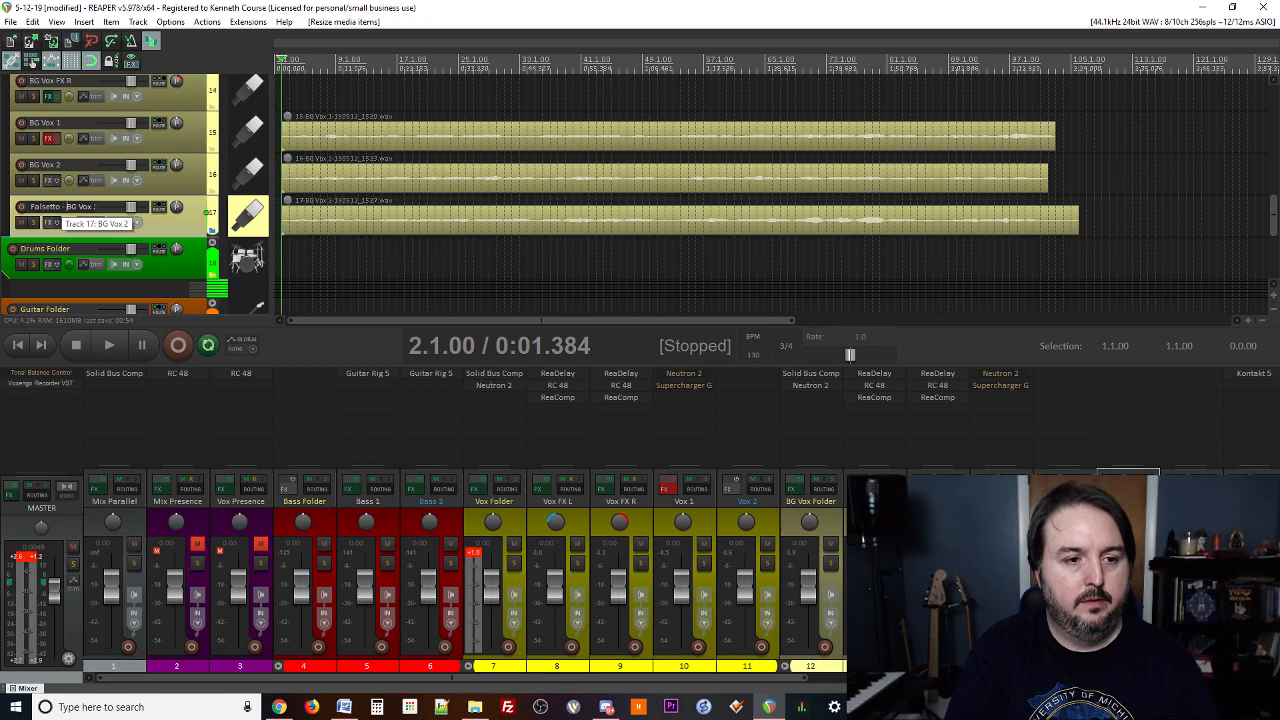
- Audition BG Vox 2 in solo from bar 2, unsolo it and rename the track "Low Harm - BG Vox 2"
click(34, 181)
key(space)
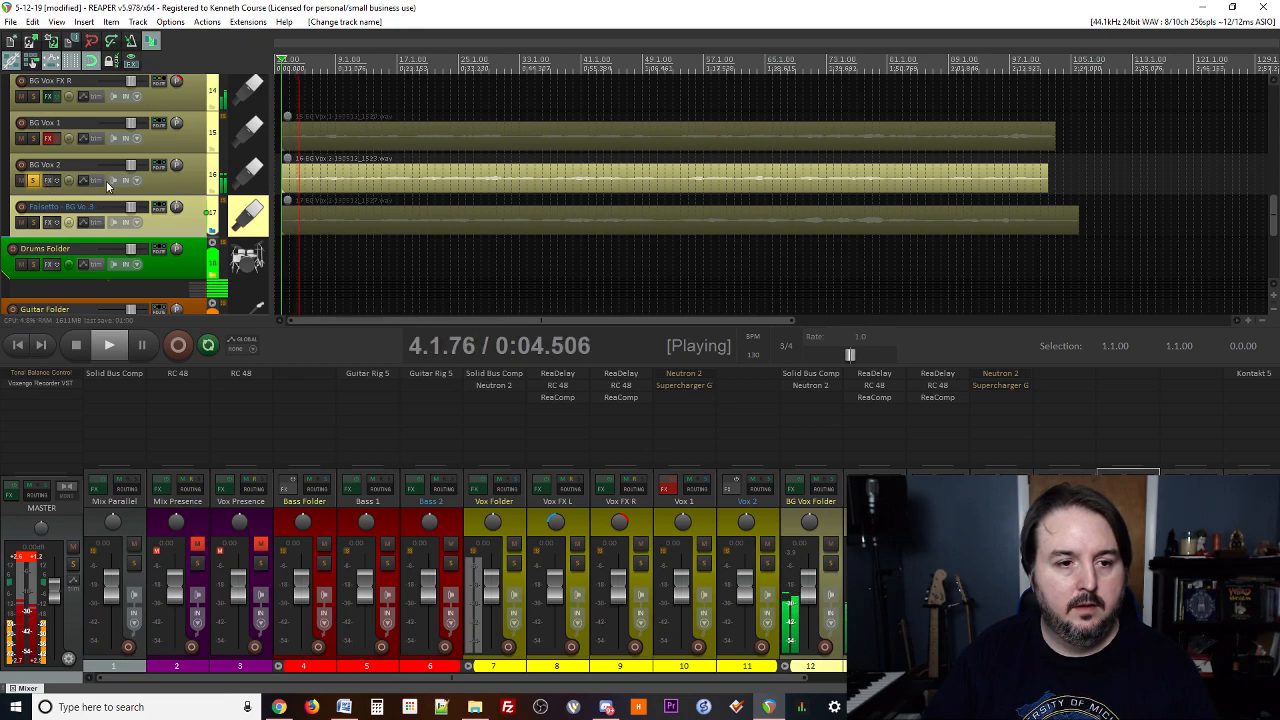
key(space)
click(34, 181)
double_click(46, 165)
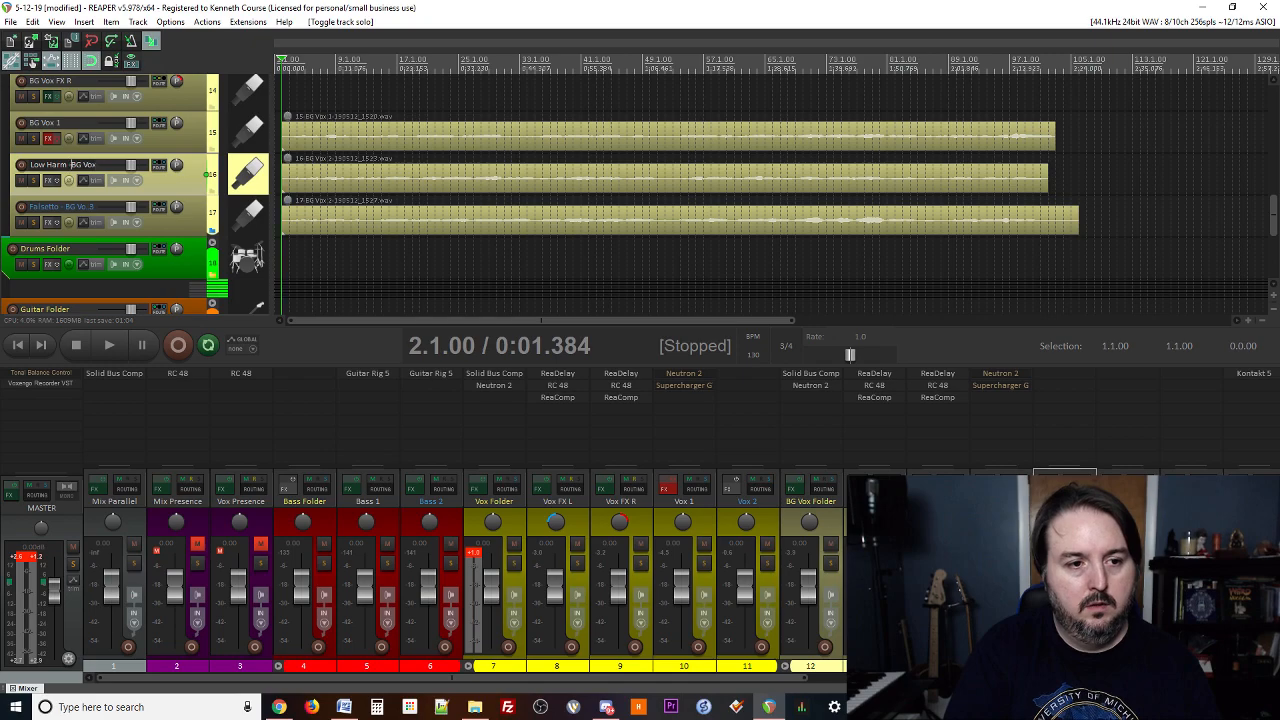
- Audition BG Vox 1 in solo, rename the track "Base Chorus - BG Vox 1", stop playback and unsolo it
click(48, 138)
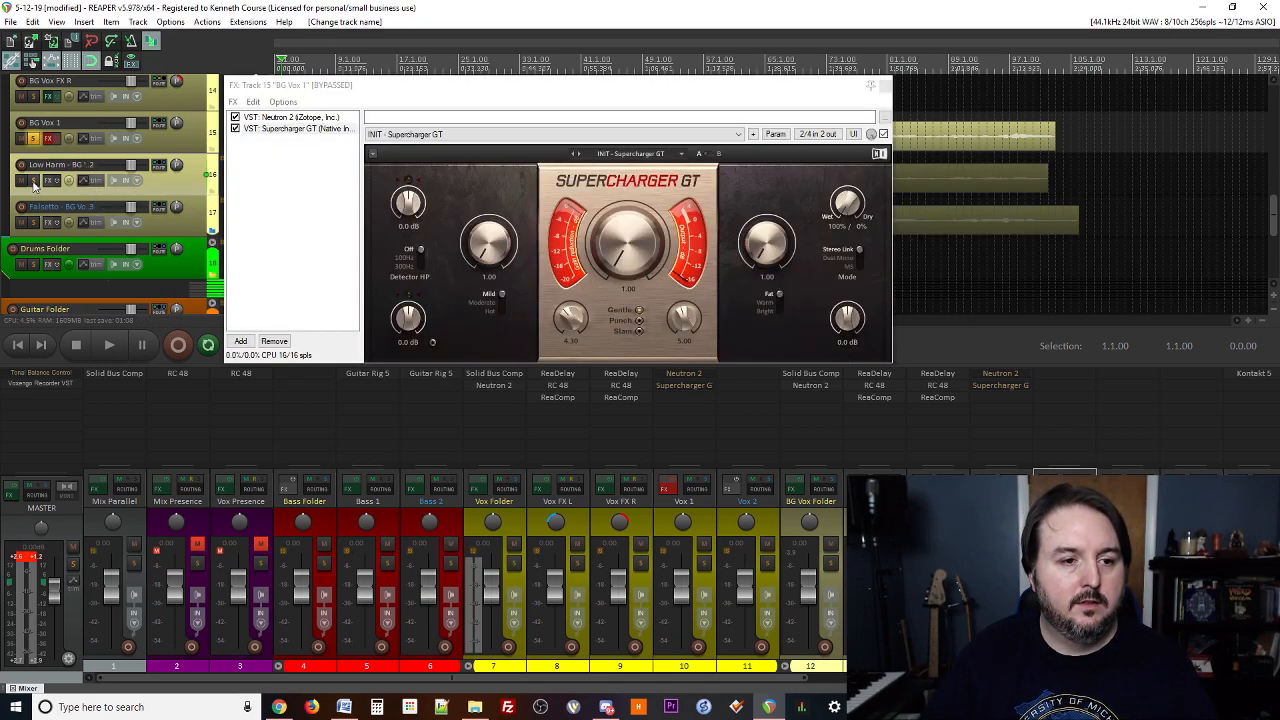
click(884, 86)
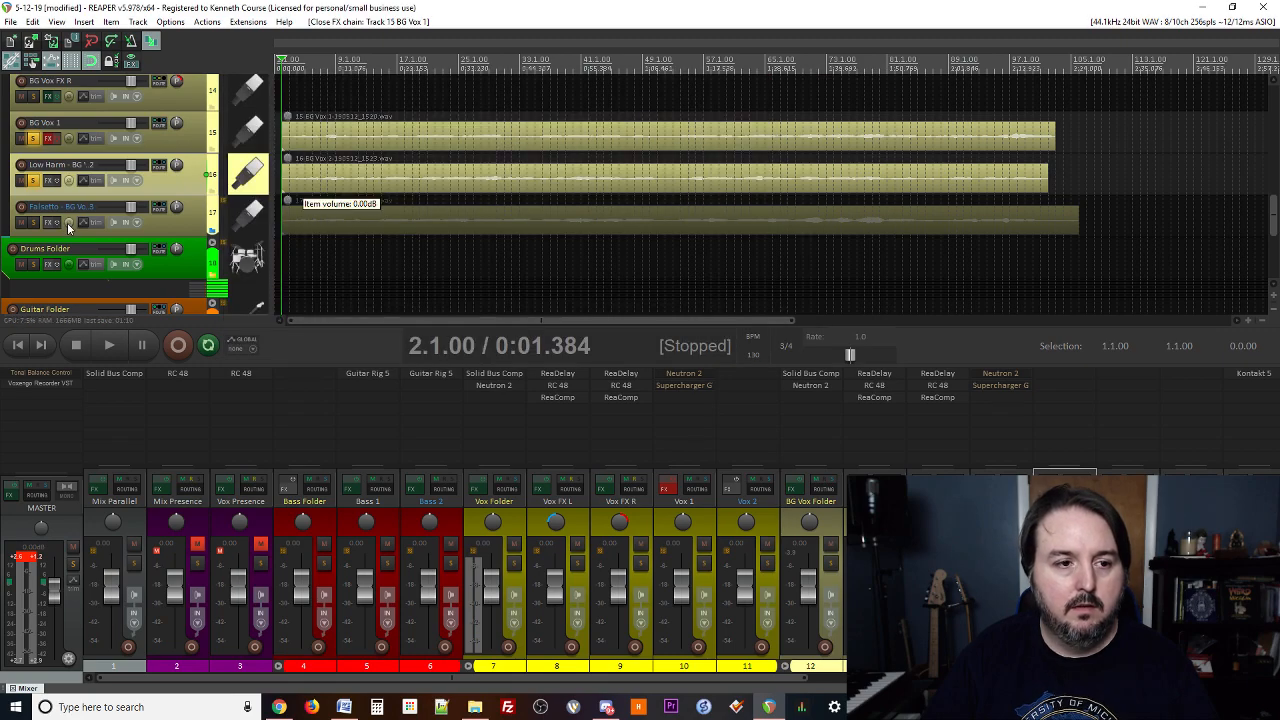
key(space)
click(22, 181)
click(33, 182)
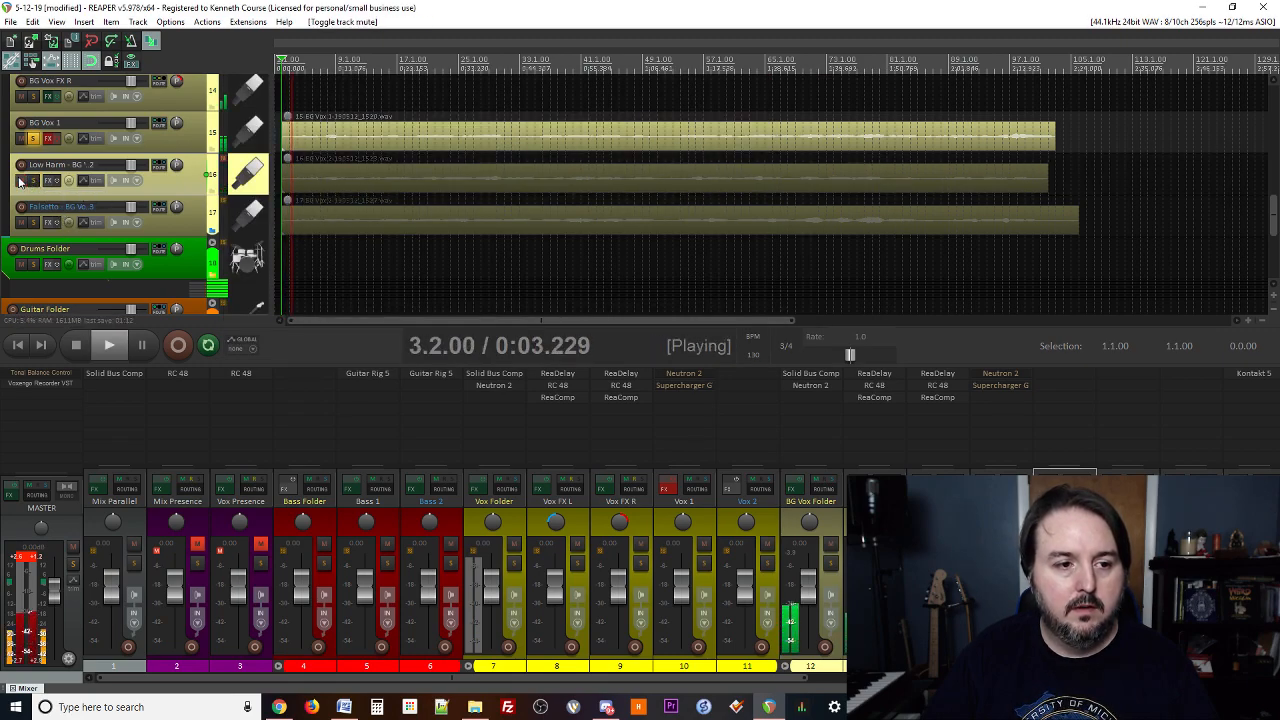
click(60, 145)
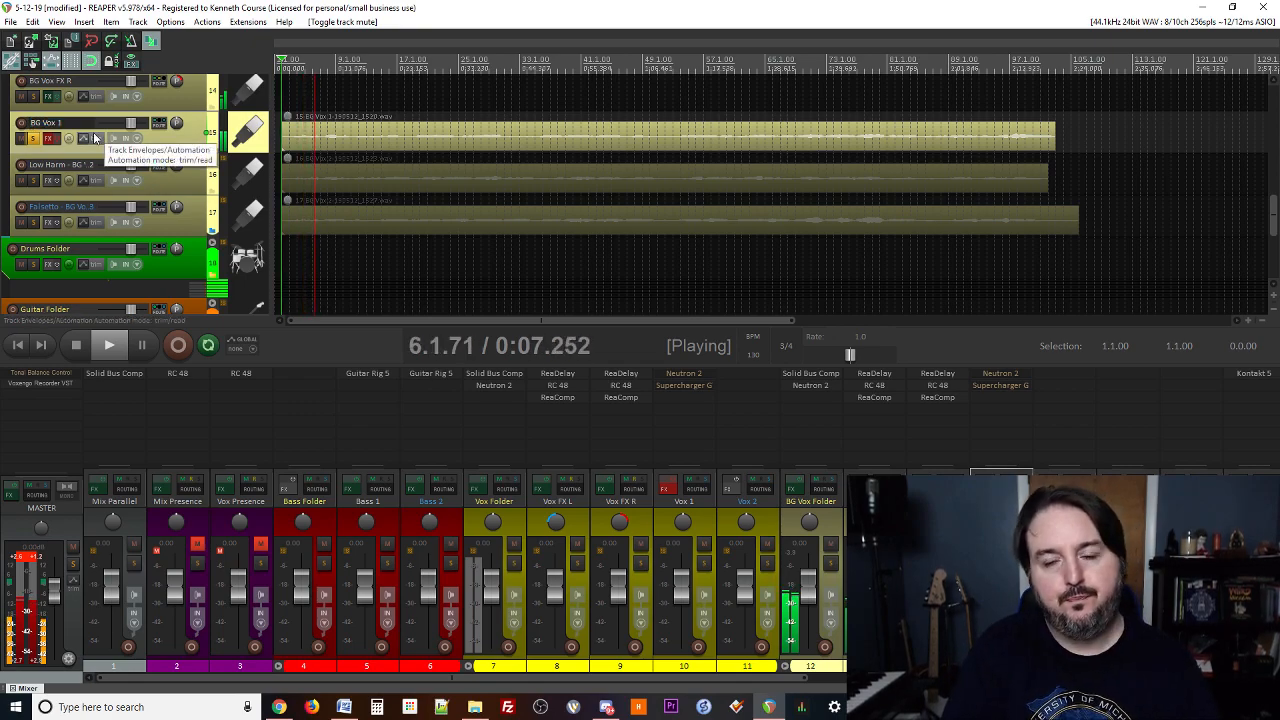
text(Base Chorus - BG)
key(Return)
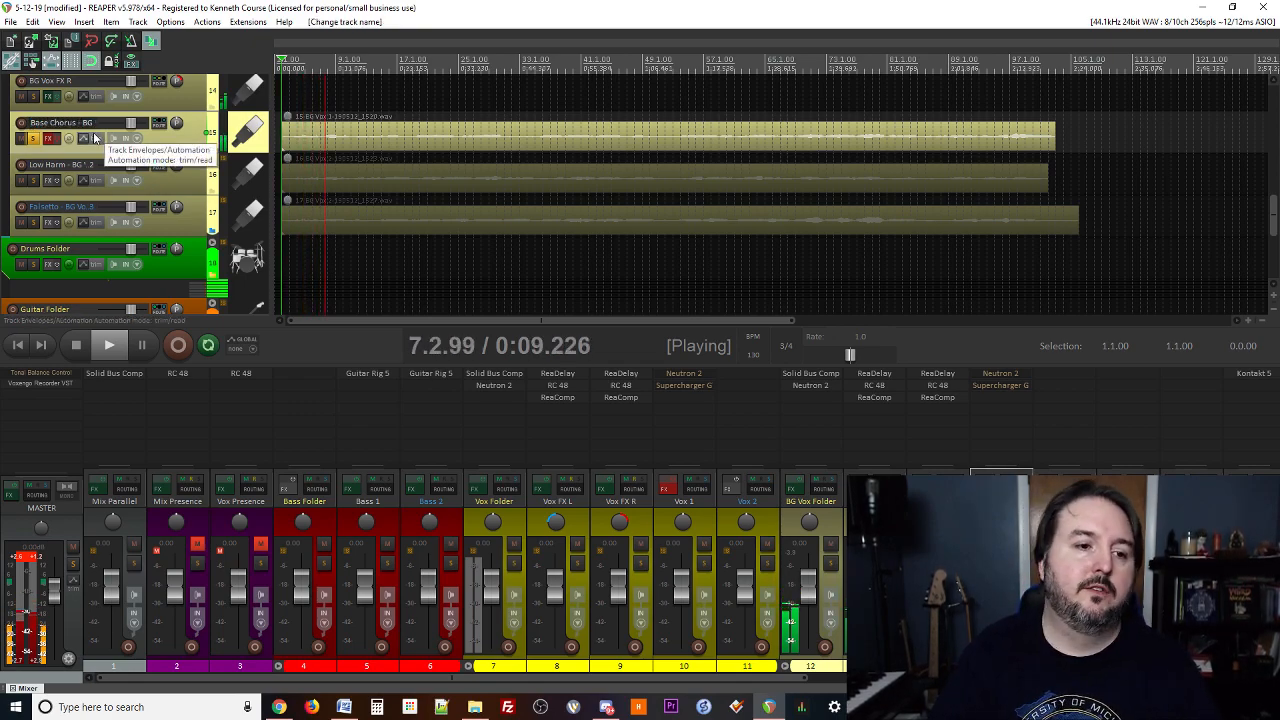
click(77, 345)
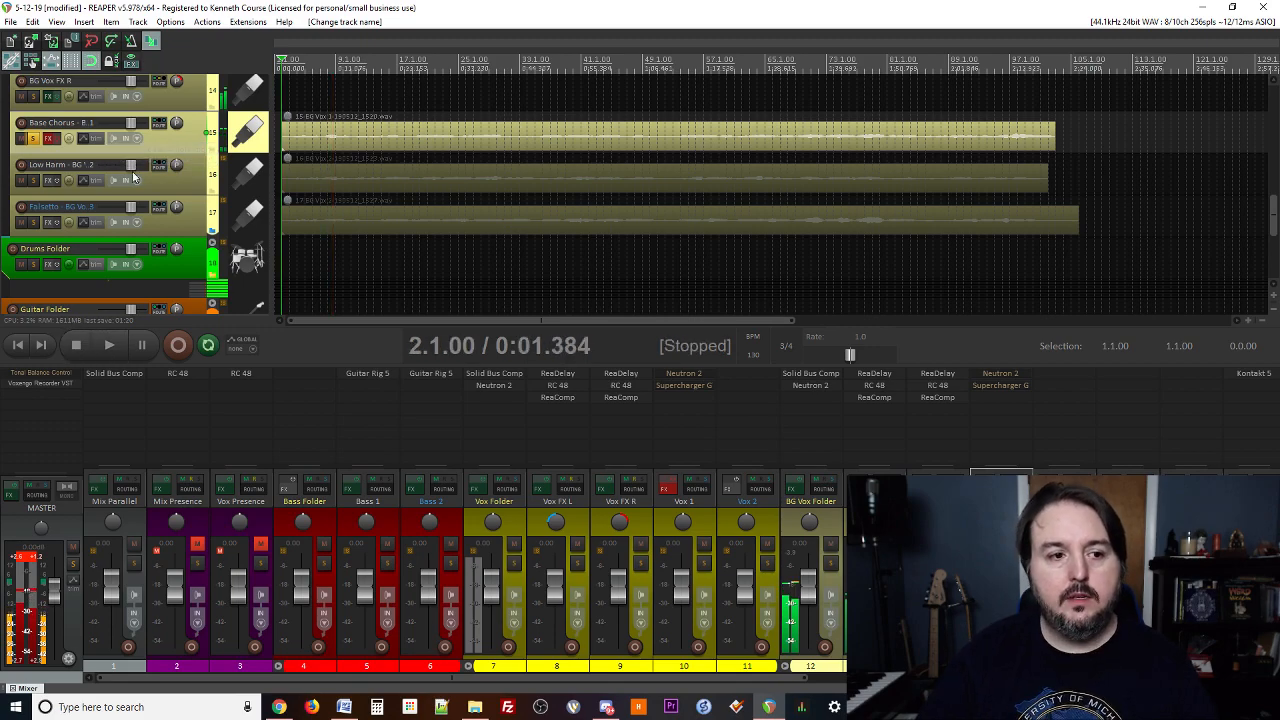
click(32, 139)
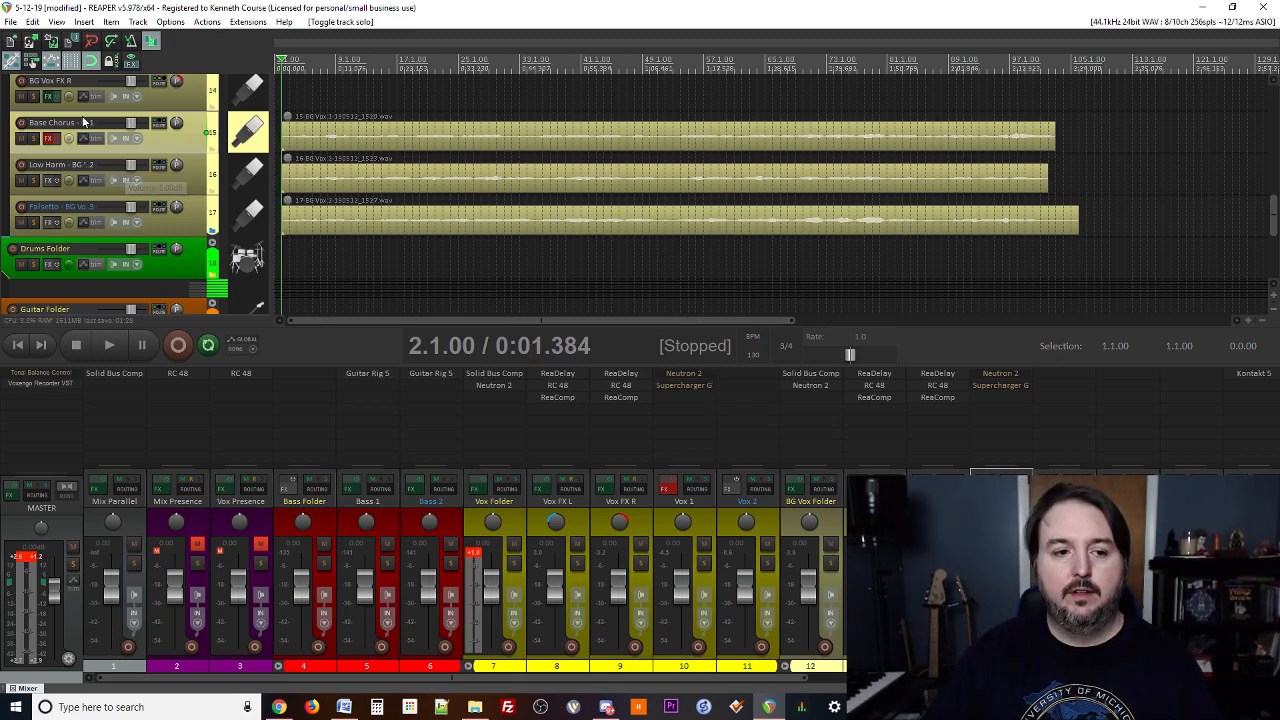
- Reset the master peak meters, start playback from bar 2 and solo the Vox 1 track
scroll(120, 190, up, 6)
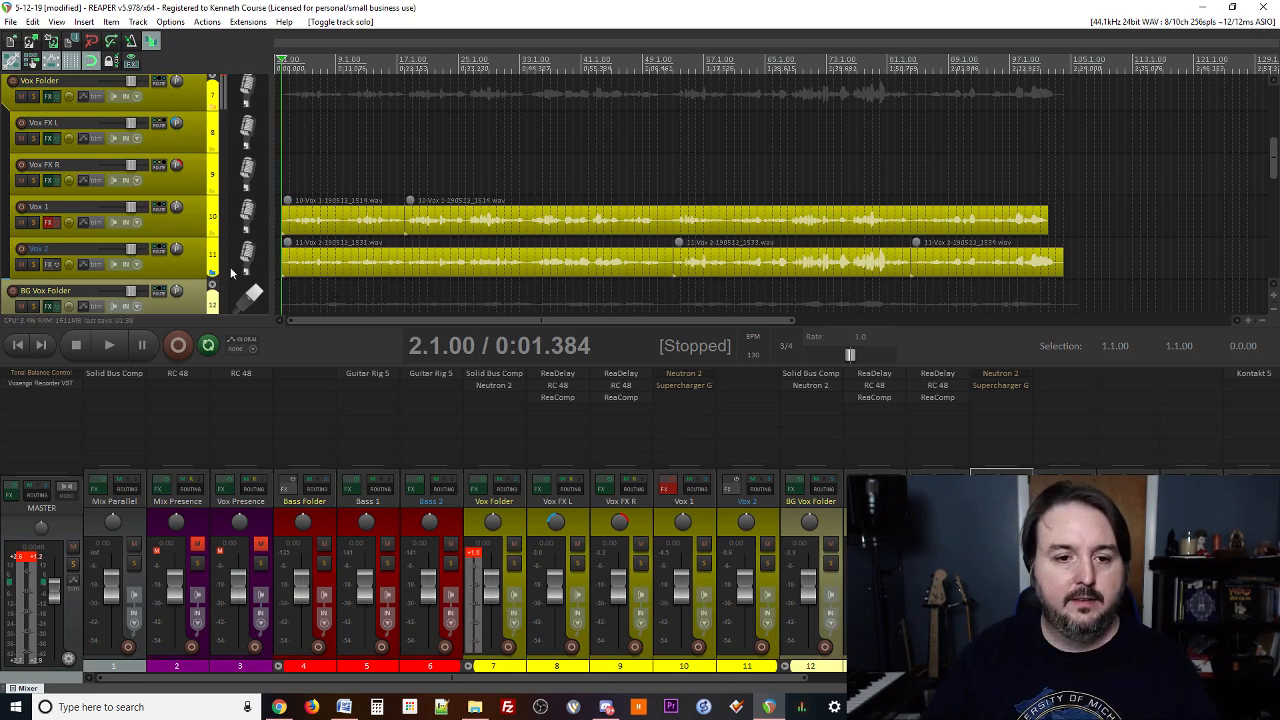
scroll(375, 265, up, 2)
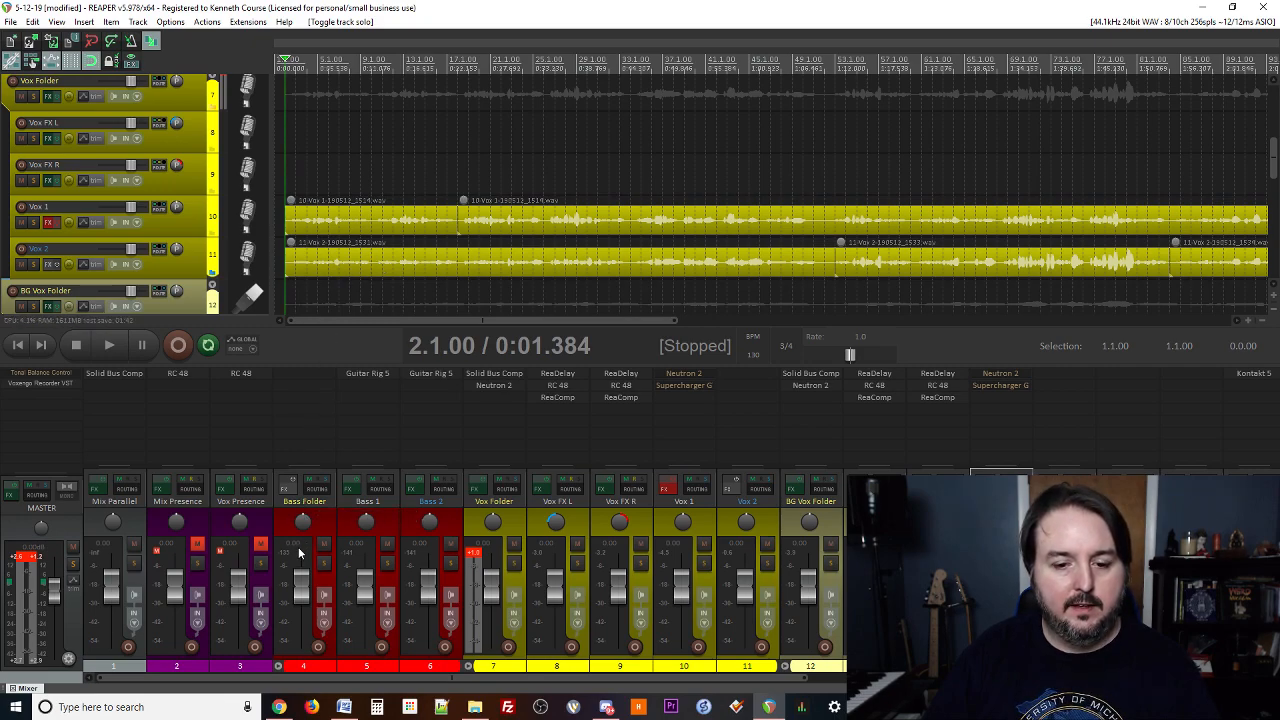
click(35, 557)
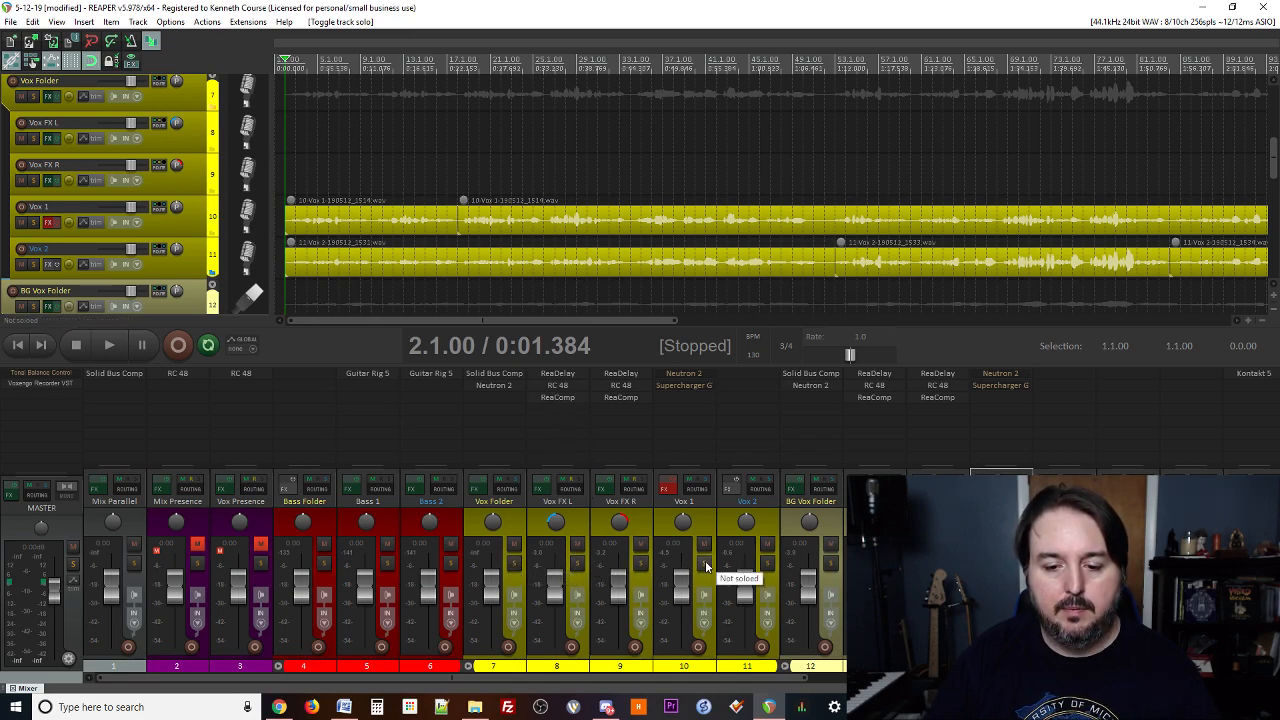
key(space)
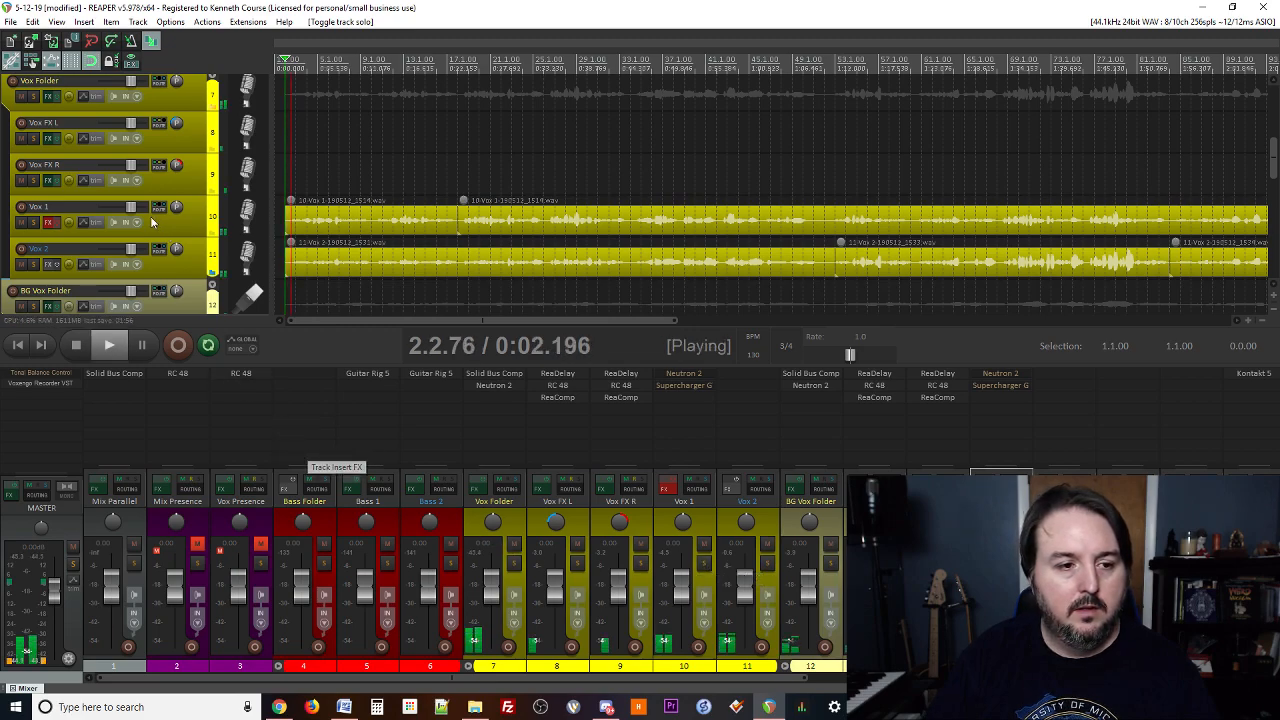
click(33, 222)
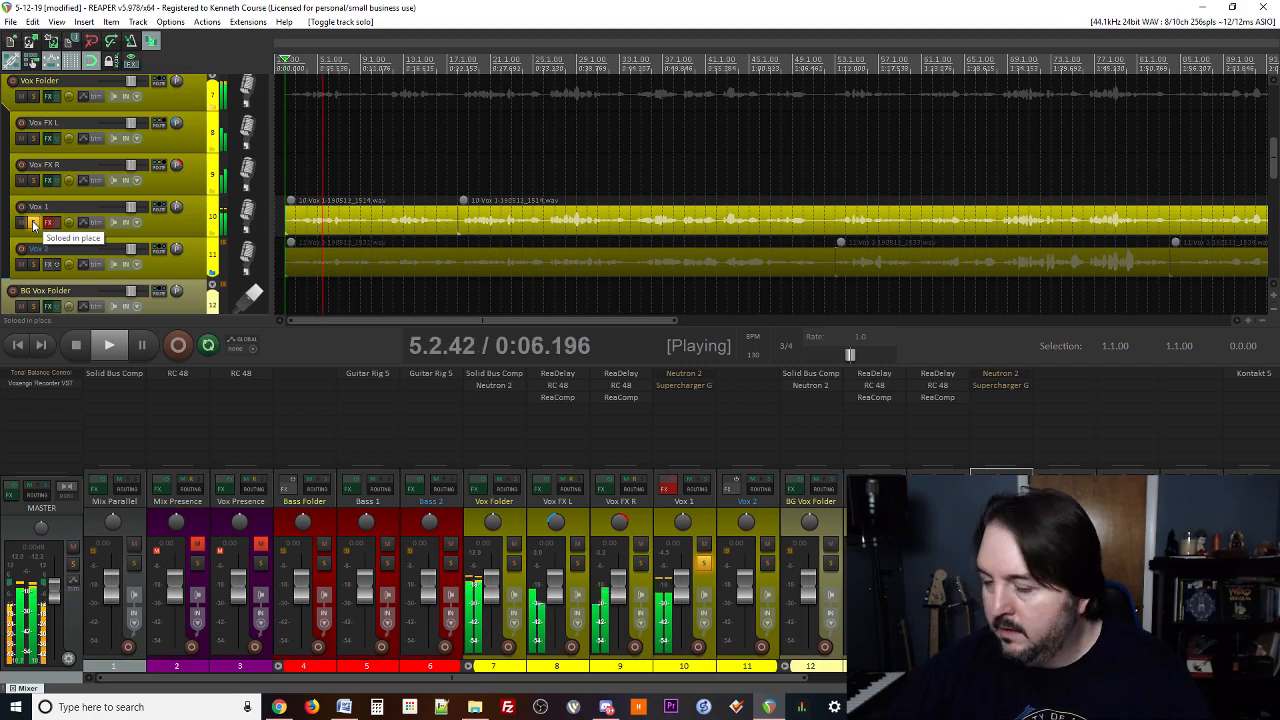
- Set the ReaDelay time length on Vox FX L to 50 ms and check the effect with the track briefly soloed during playback
click(557, 373)
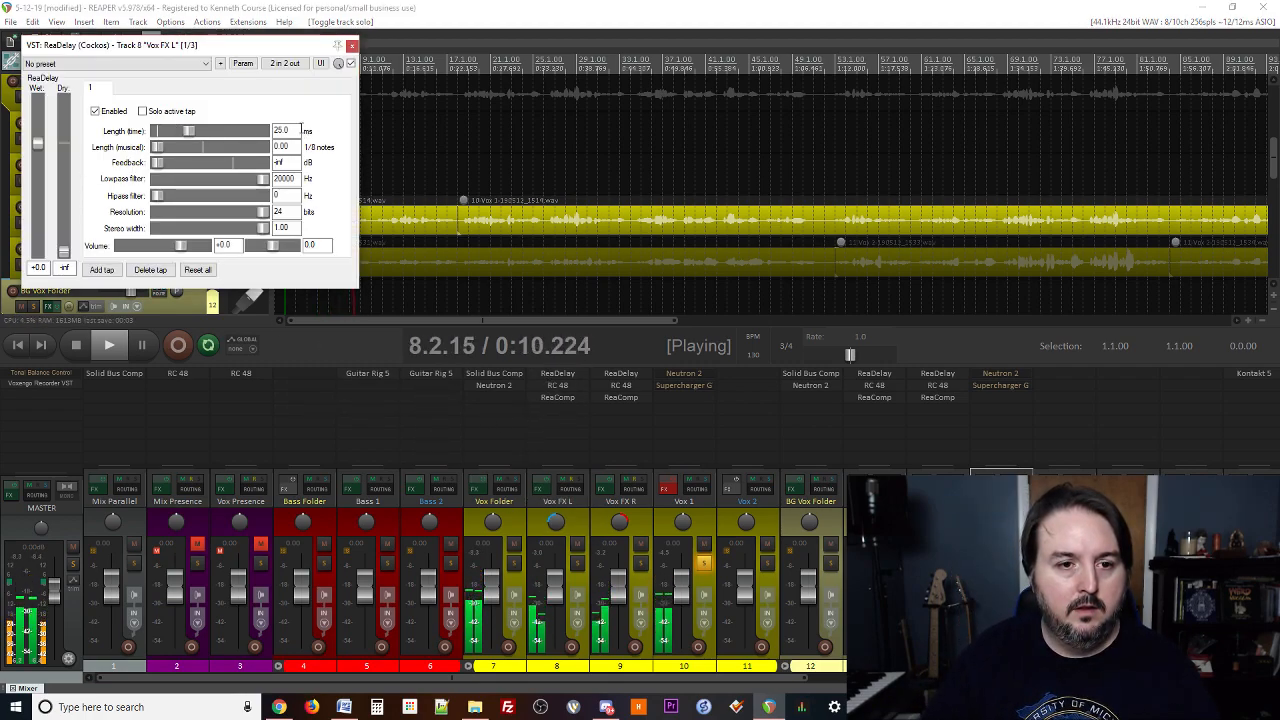
drag(301, 130, 192, 126)
text(50)
key(space)
key(space)
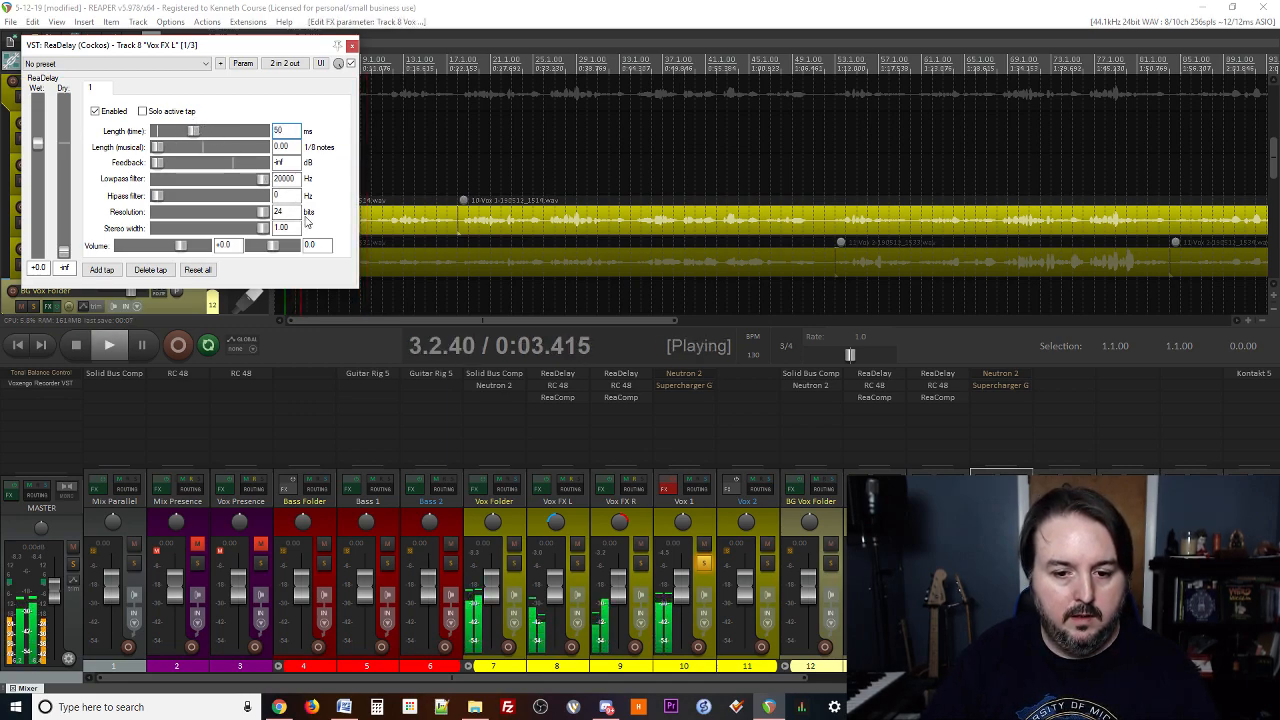
click(577, 563)
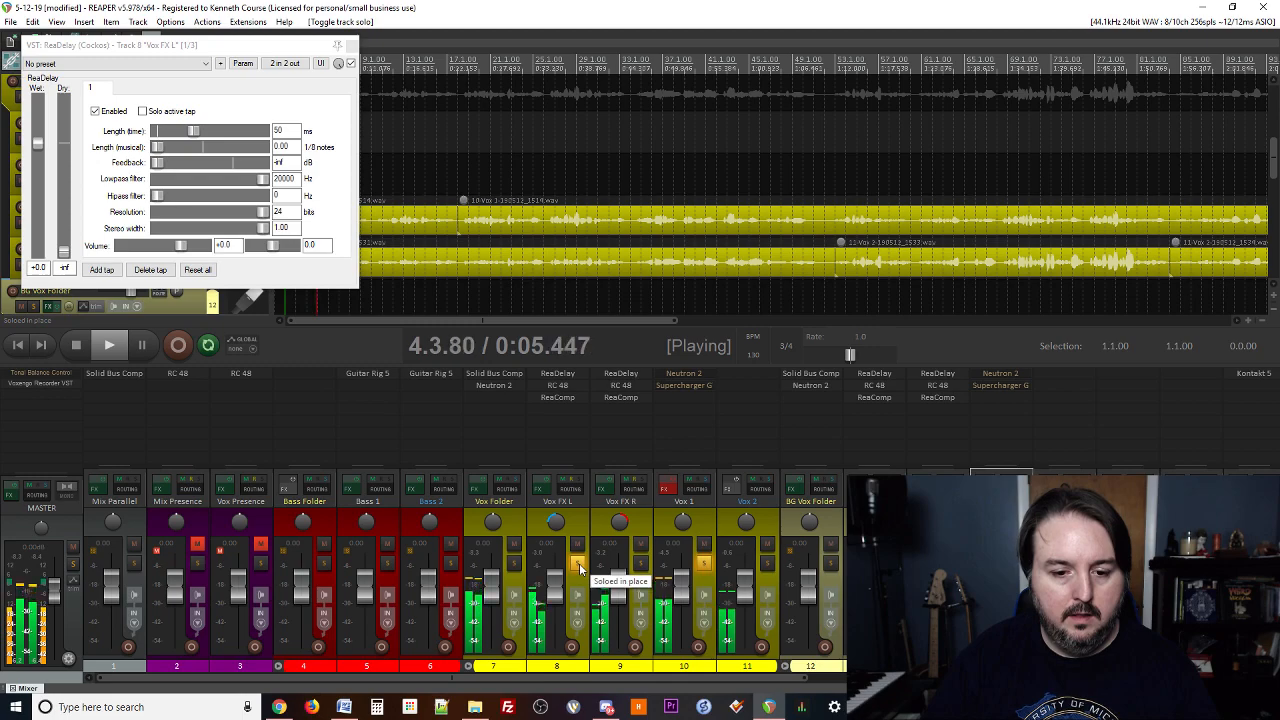
click(578, 564)
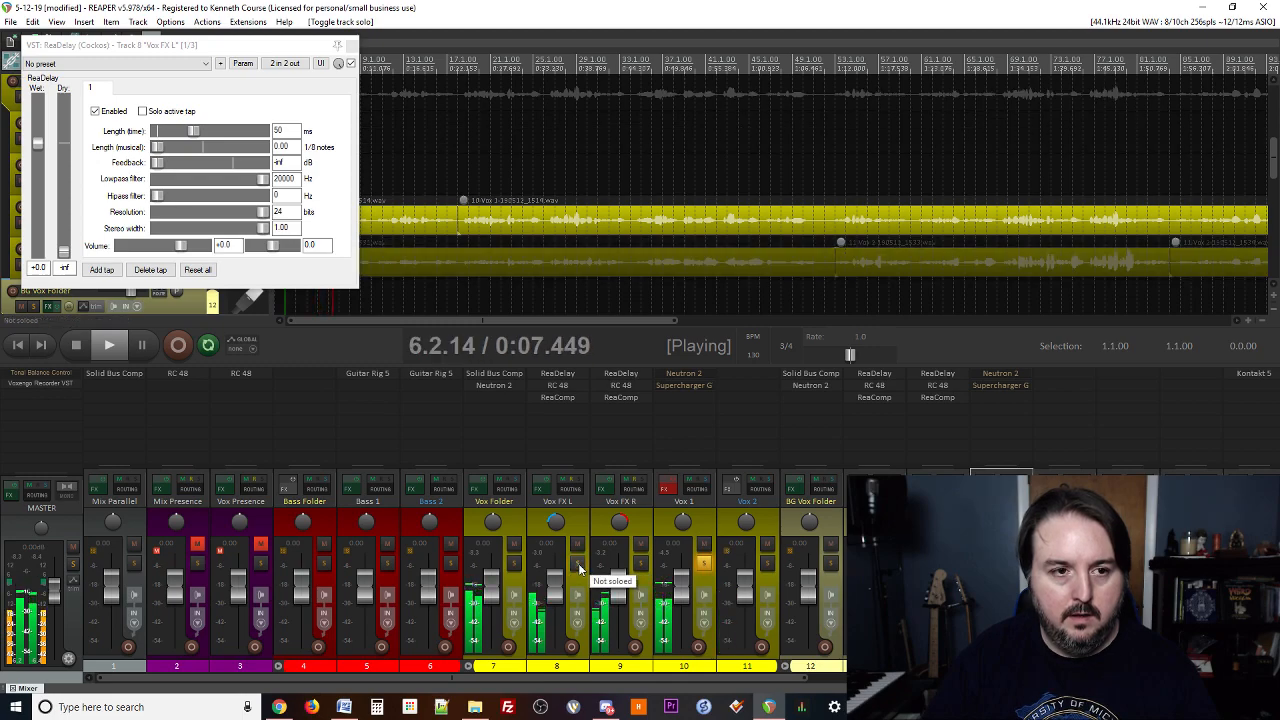
- Open the RC 48 reverb on Vox FX L, close ReaDelay and load the Honey preset from Classic Spaces
click(560, 387)
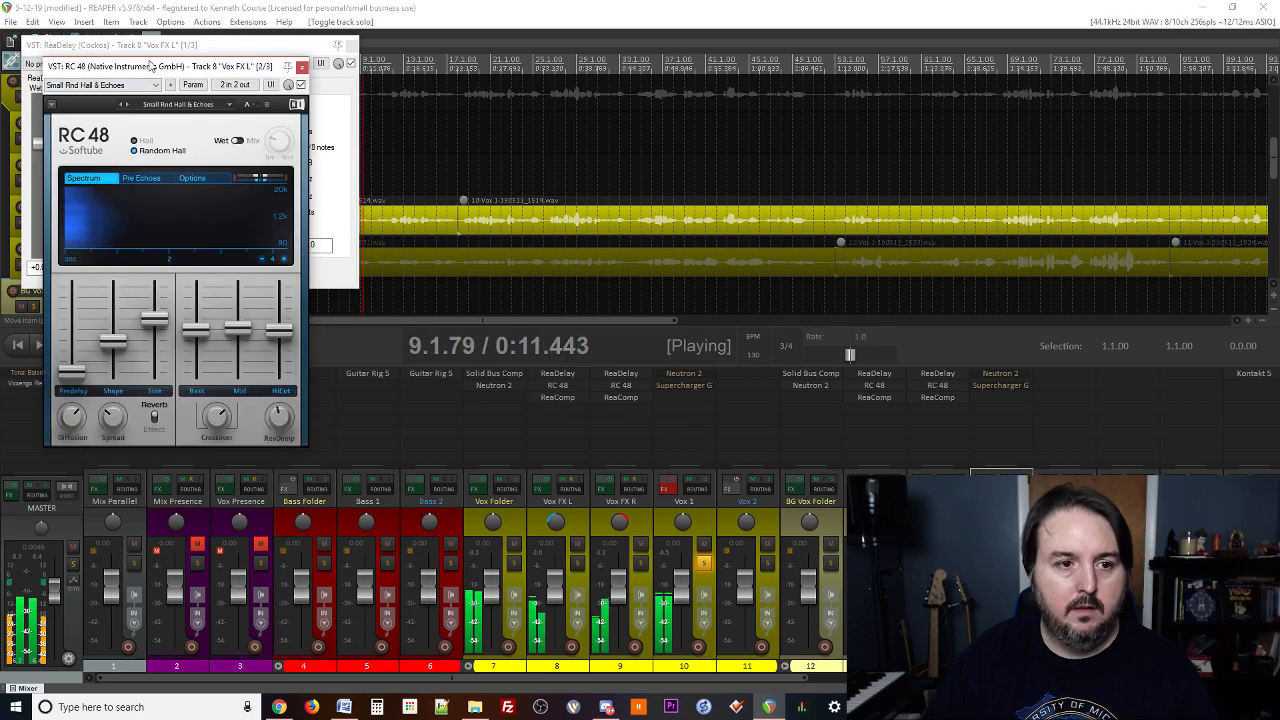
key(space)
drag(150, 66, 377, 127)
click(352, 45)
click(389, 141)
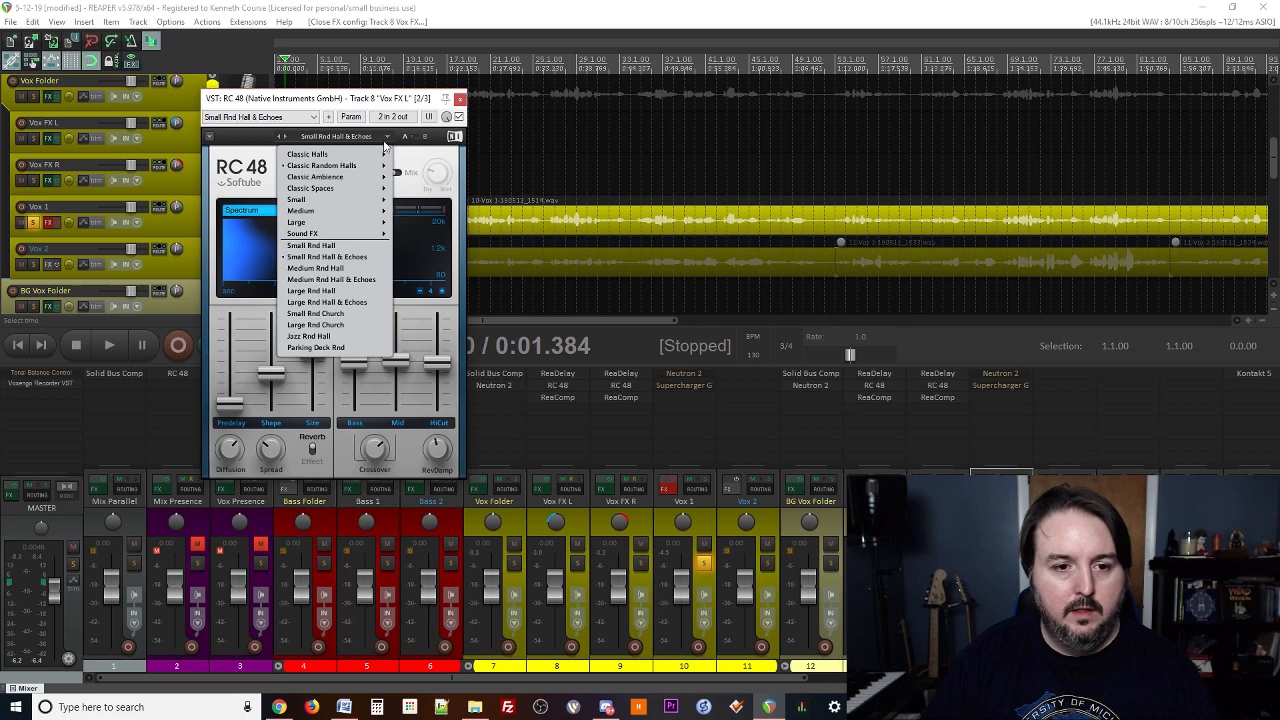
mouse_move(335, 180)
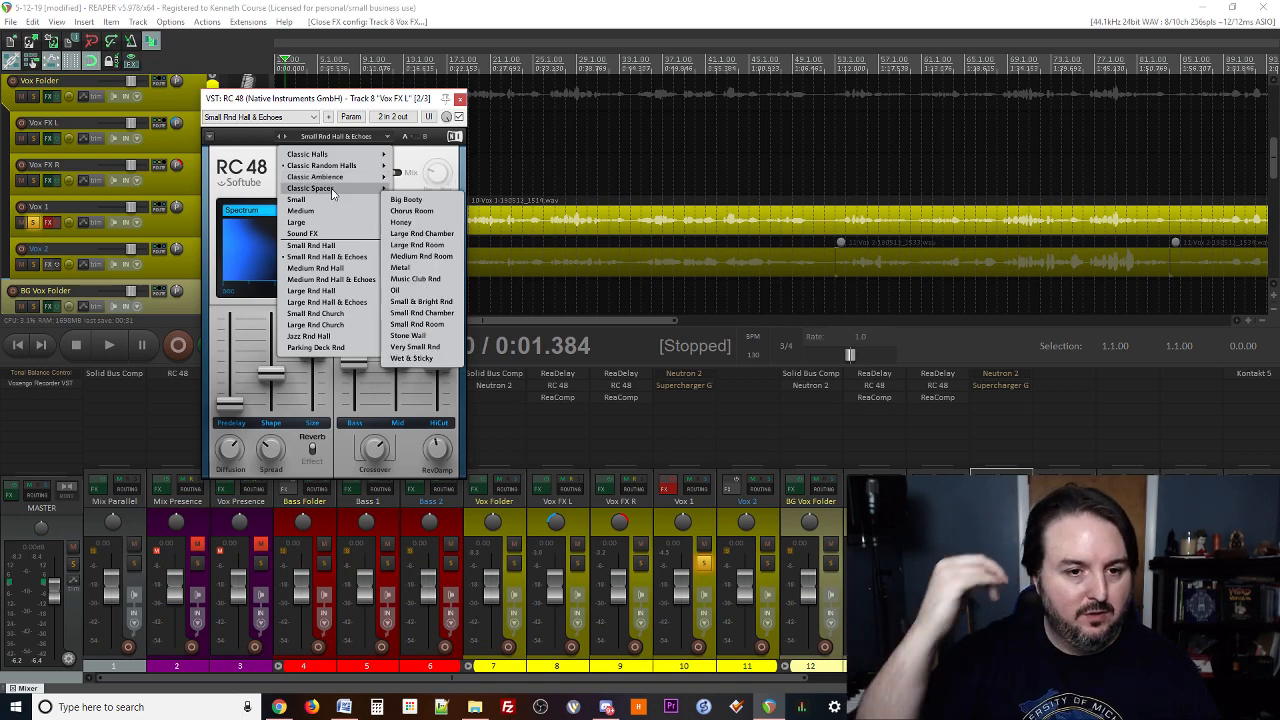
click(428, 222)
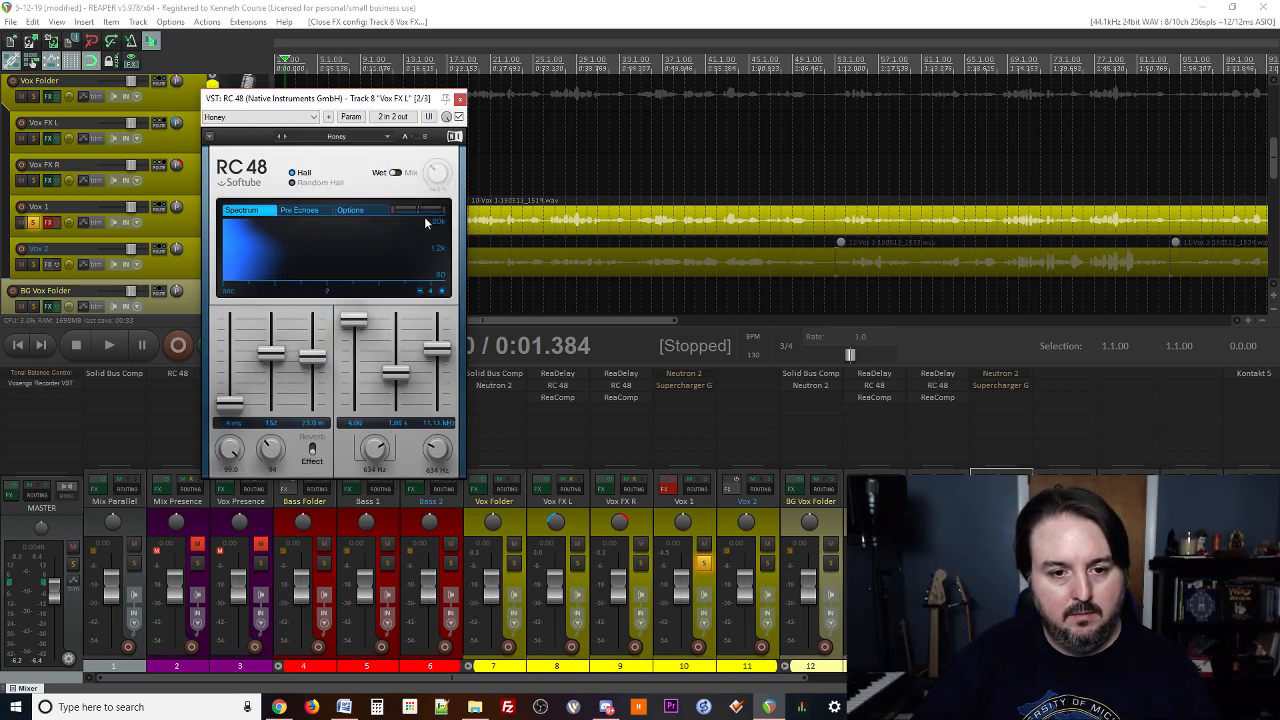
- Audition the reverb with Vox FX L briefly soloed, raise that track's volume and stop playback
click(577, 564)
key(space)
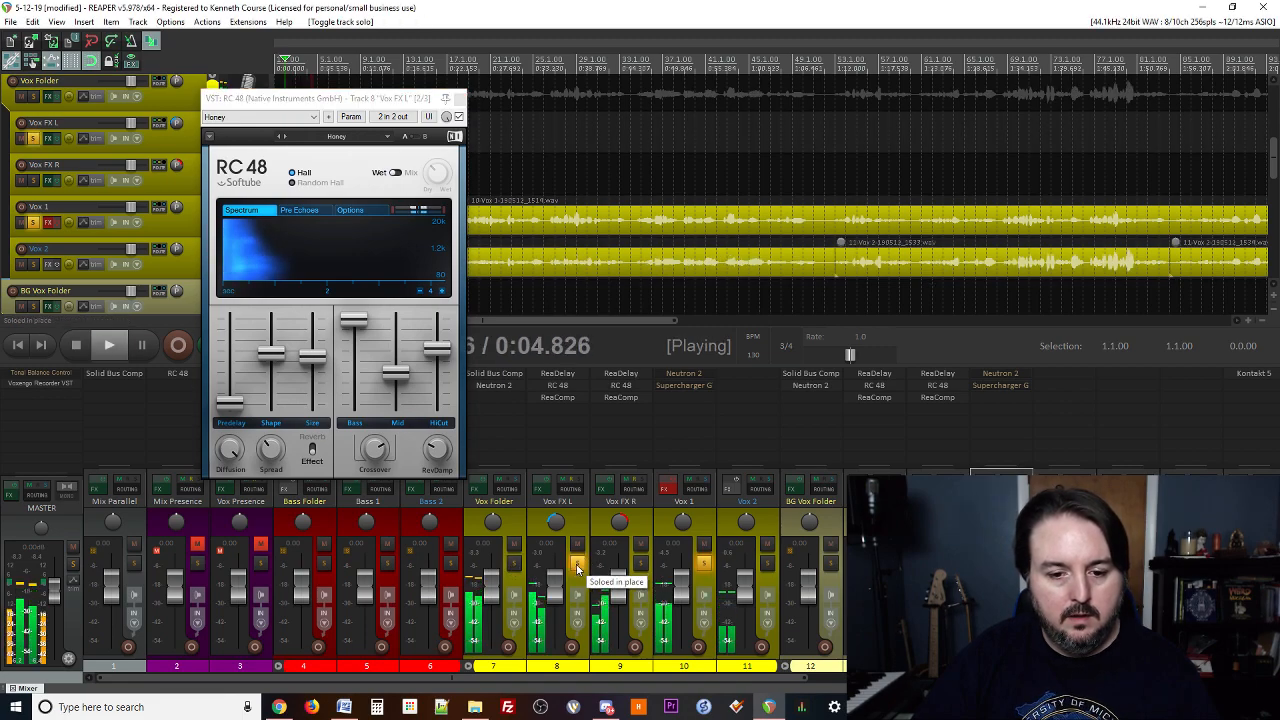
click(575, 565)
drag(559, 576, 560, 582)
key(space)
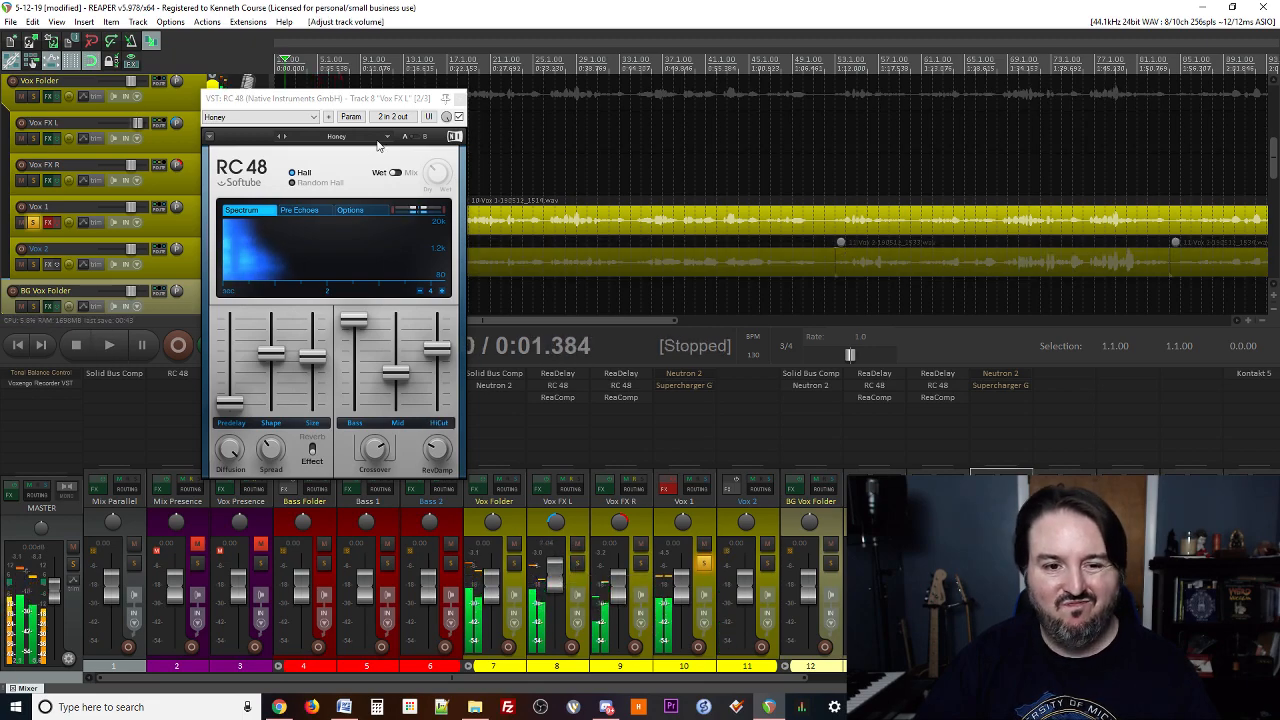
- Try the Classic Spaces presets Chorus Room and Wet & Sticky in RC 48 while the vocal plays
key(space)
click(386, 137)
mouse_move(345, 188)
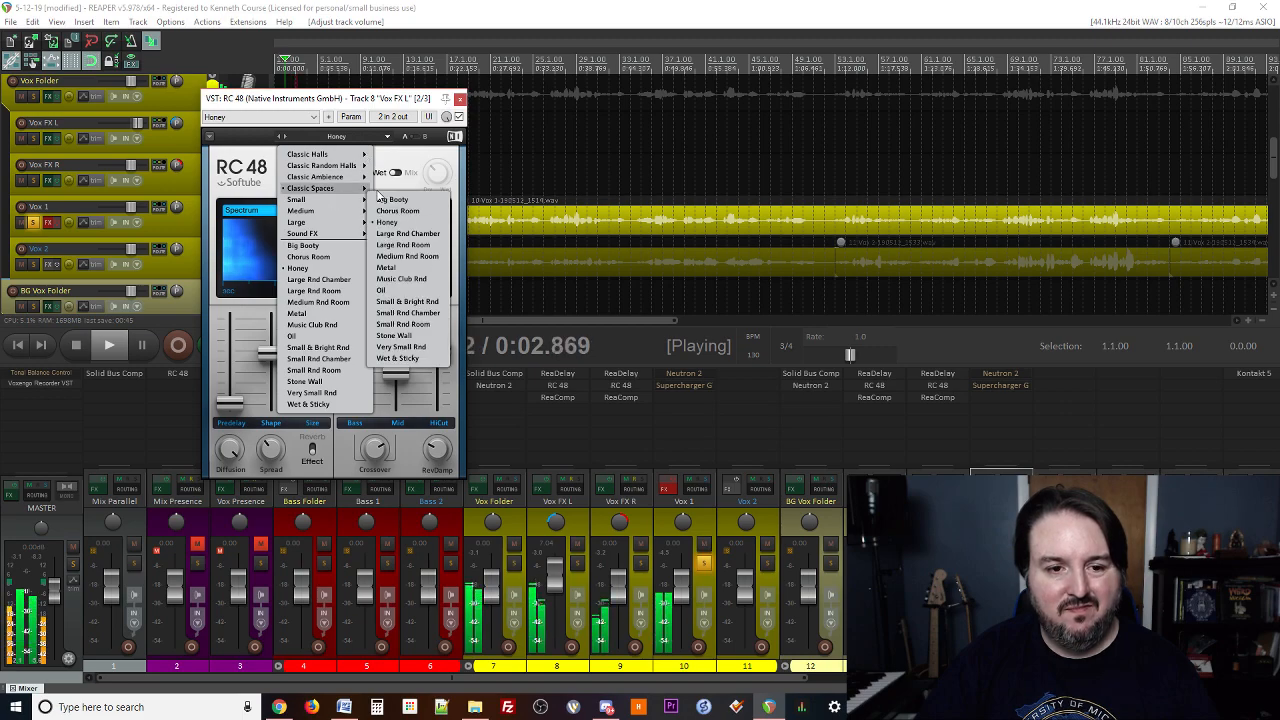
click(382, 209)
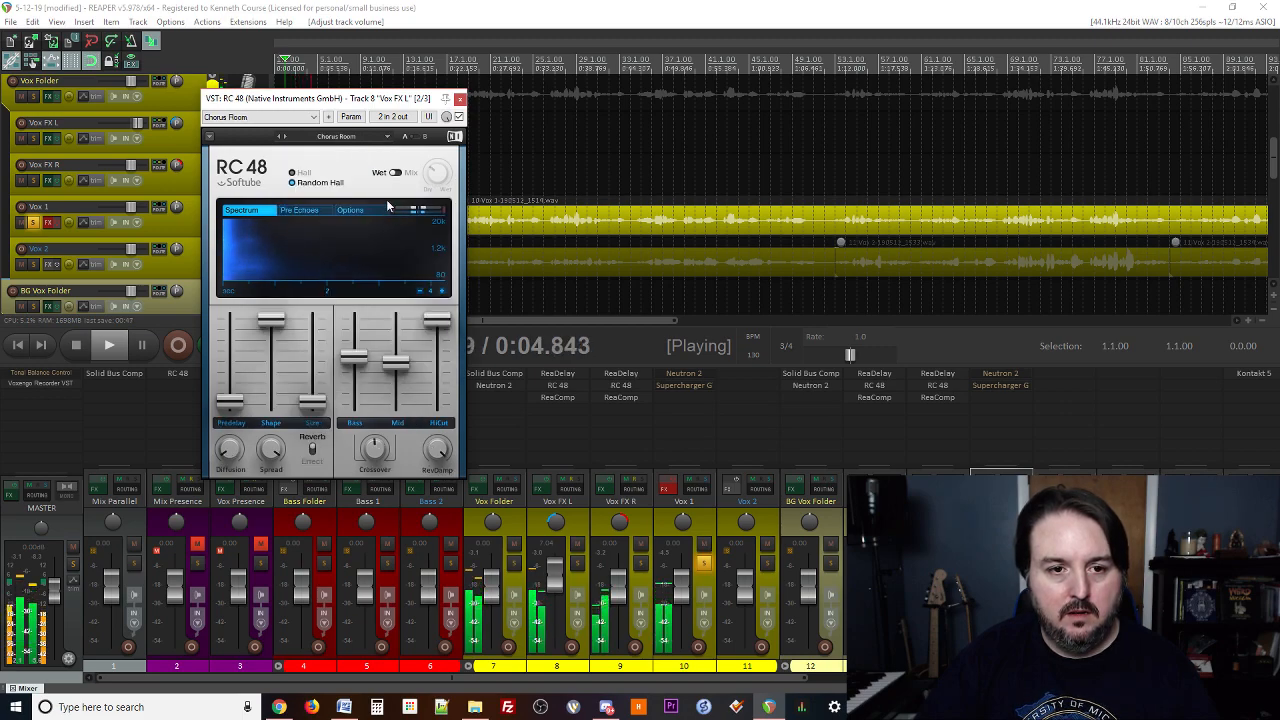
click(386, 136)
mouse_move(322, 188)
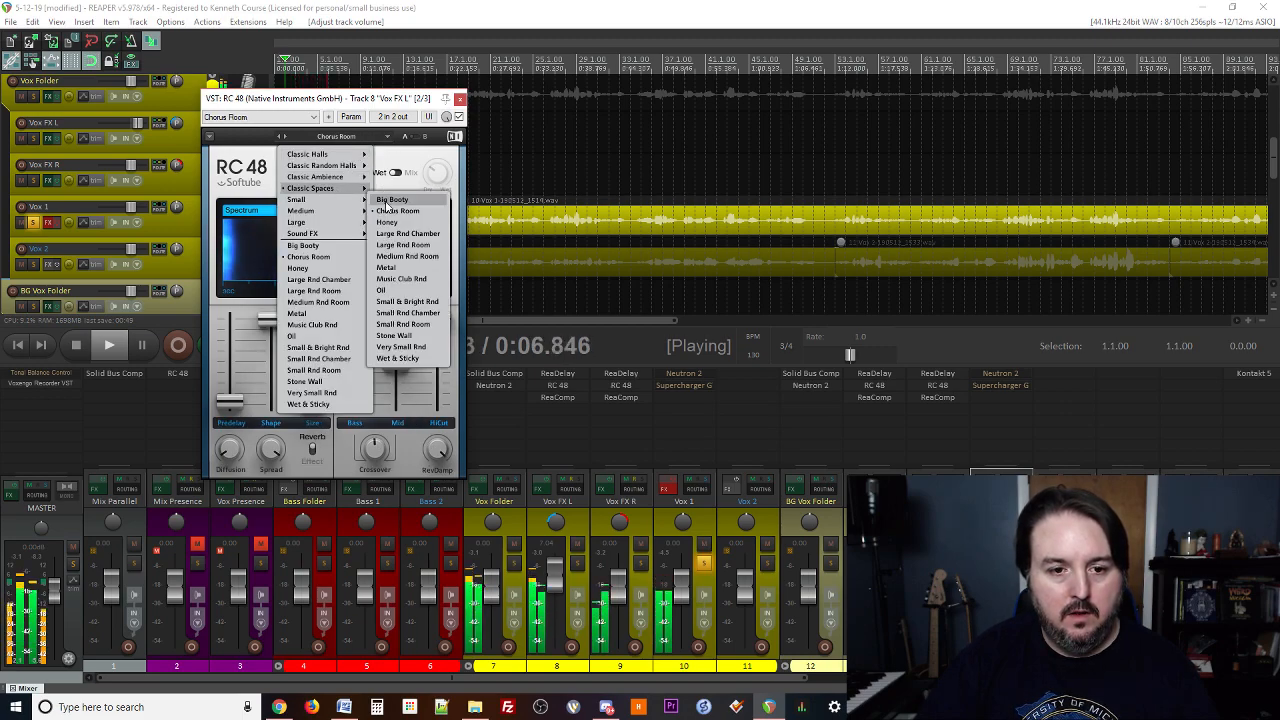
click(399, 357)
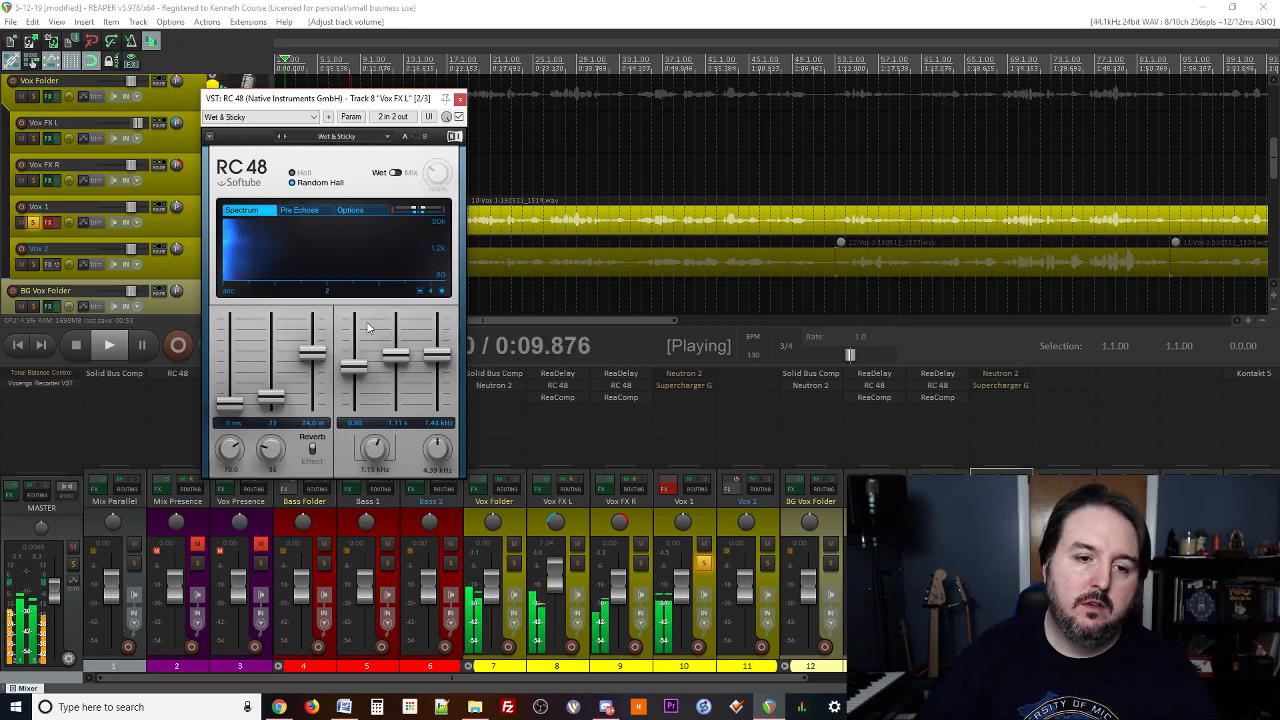
- Load the Metal preset from Classic Spaces in the RC 48 reverb on Vox FX L
click(336, 136)
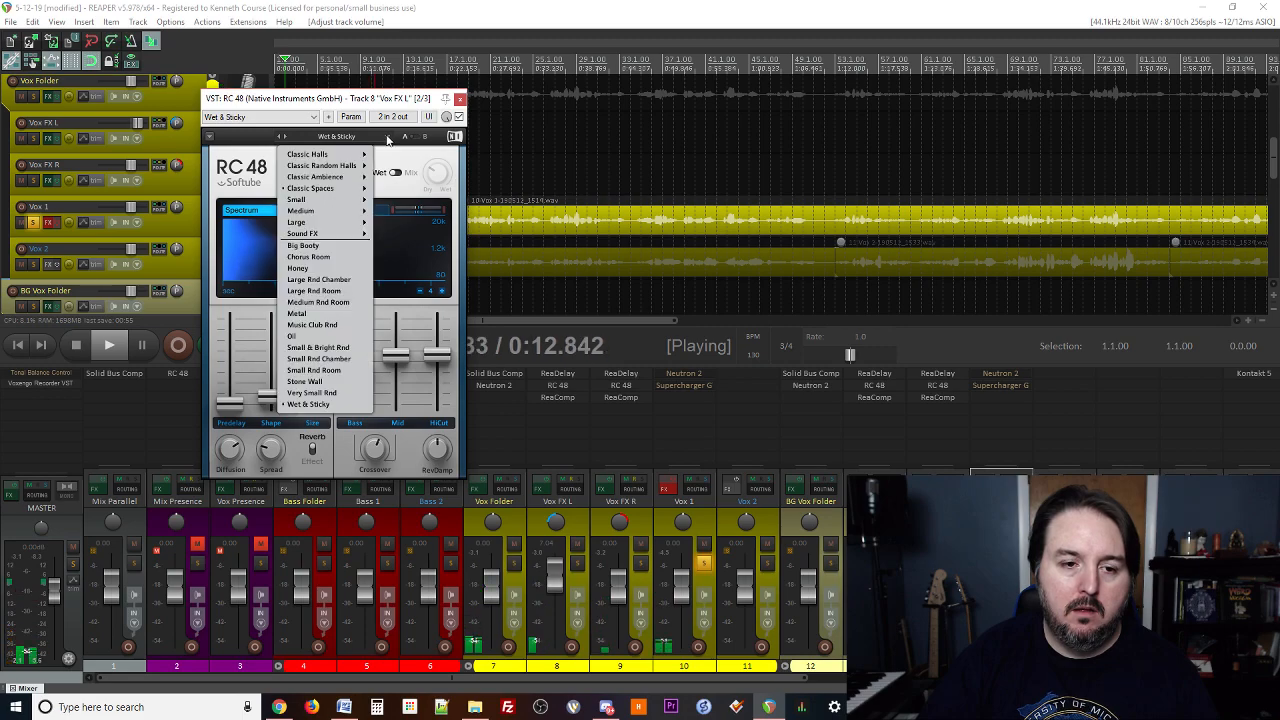
mouse_move(341, 199)
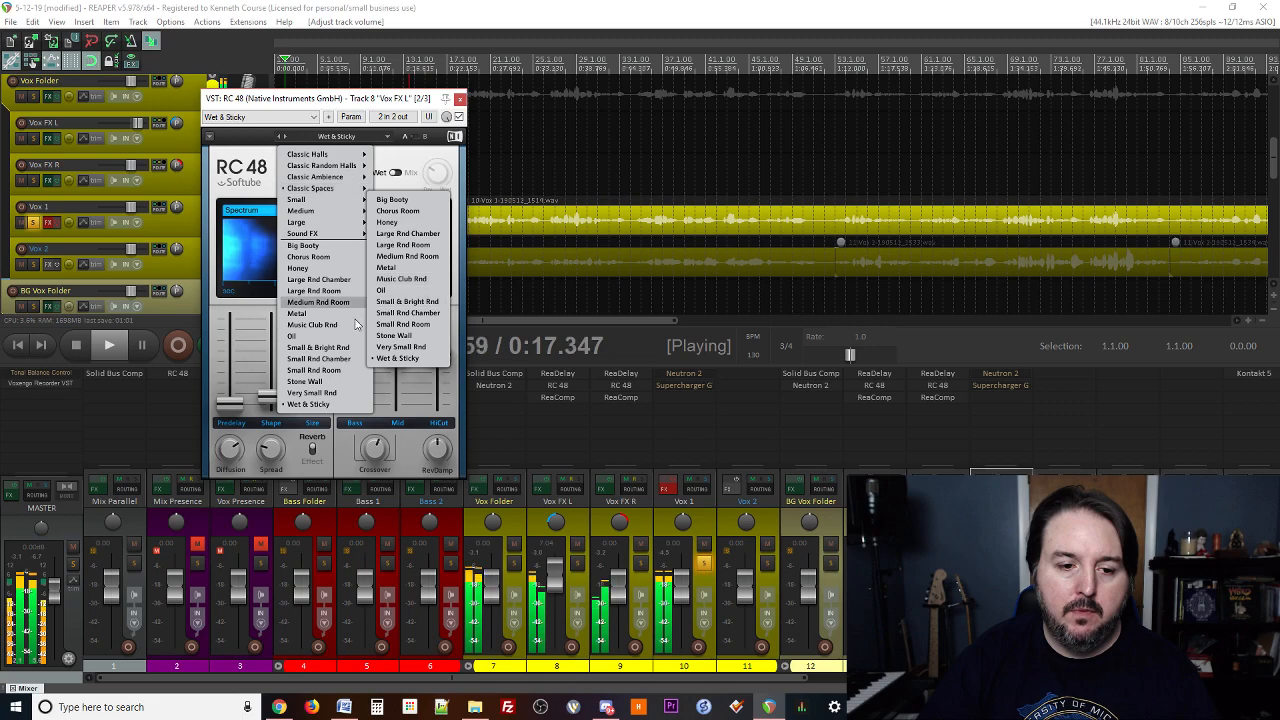
click(397, 268)
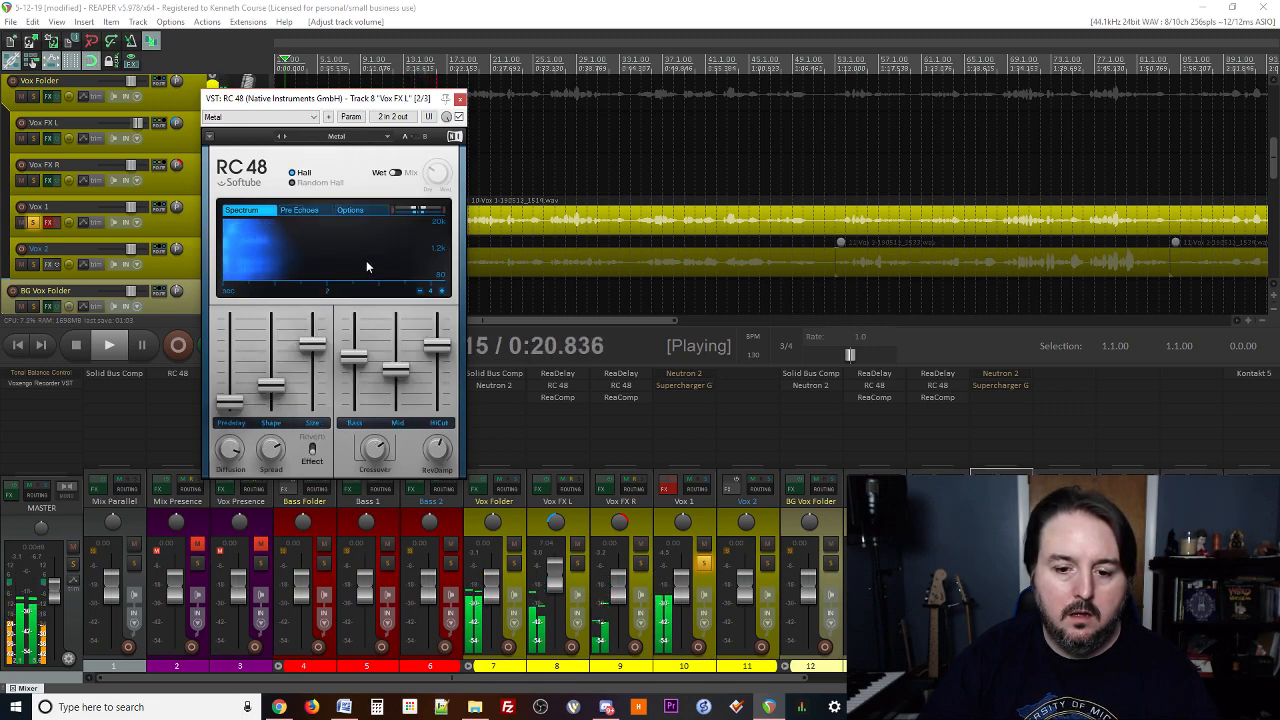
- Copy the RC 48 reverb from Vox FX L to Vox FX R in place of the old one, audition it and close its window
key(space)
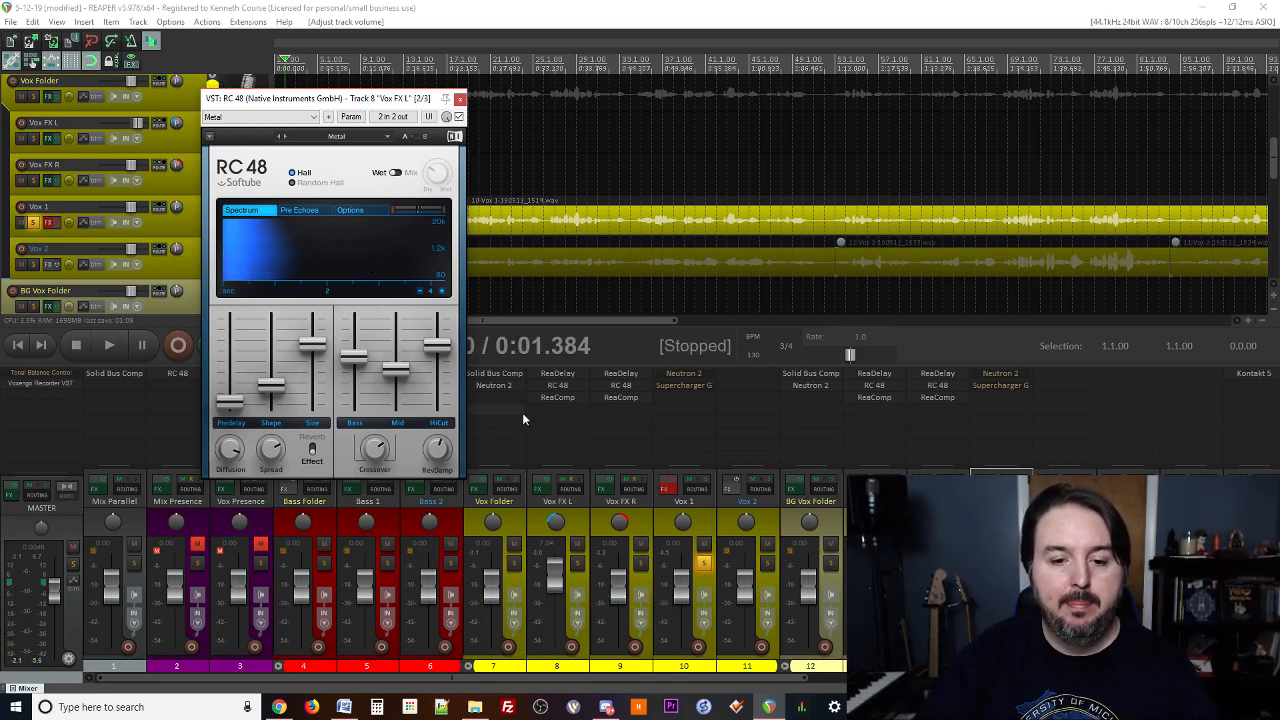
alt+click(621, 385)
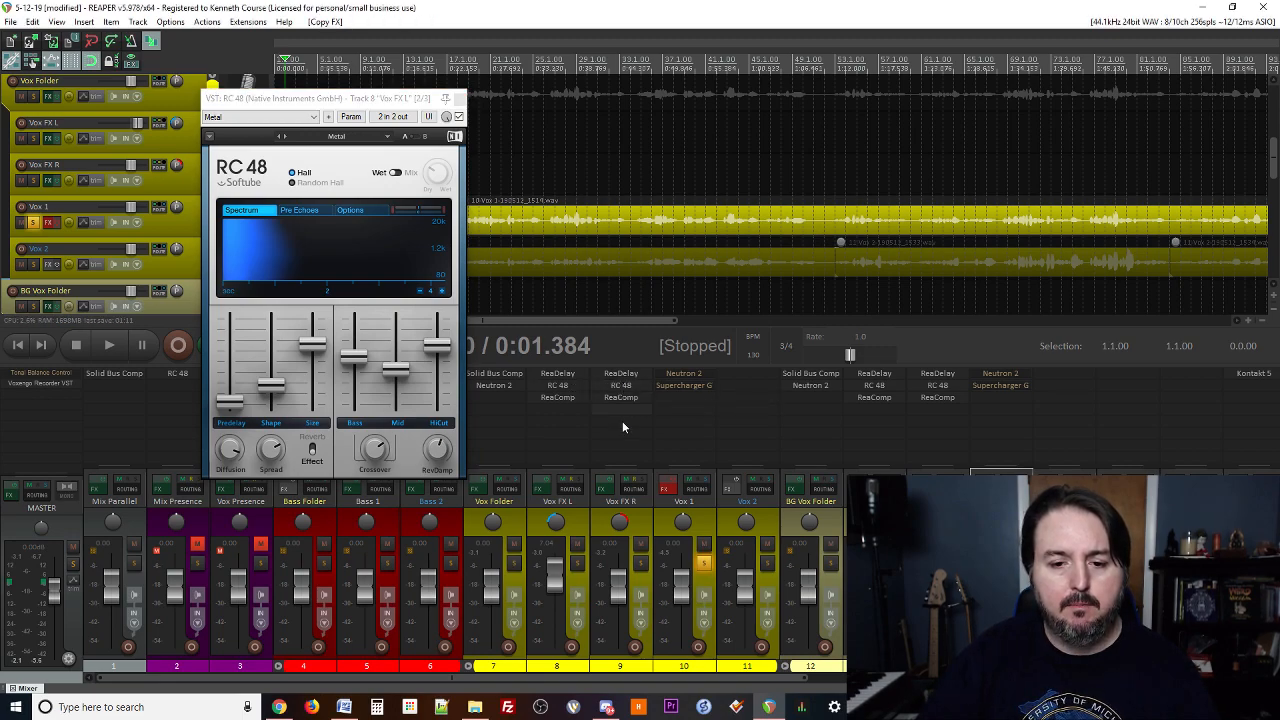
key(space)
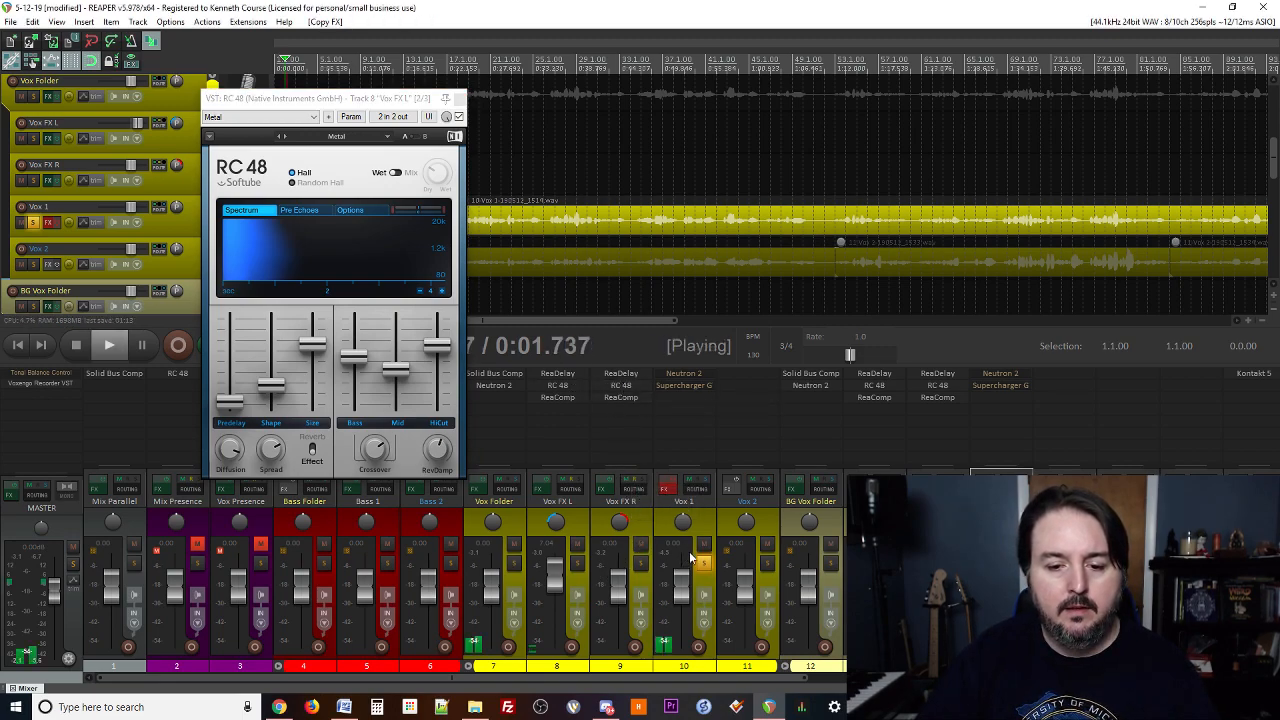
click(704, 563)
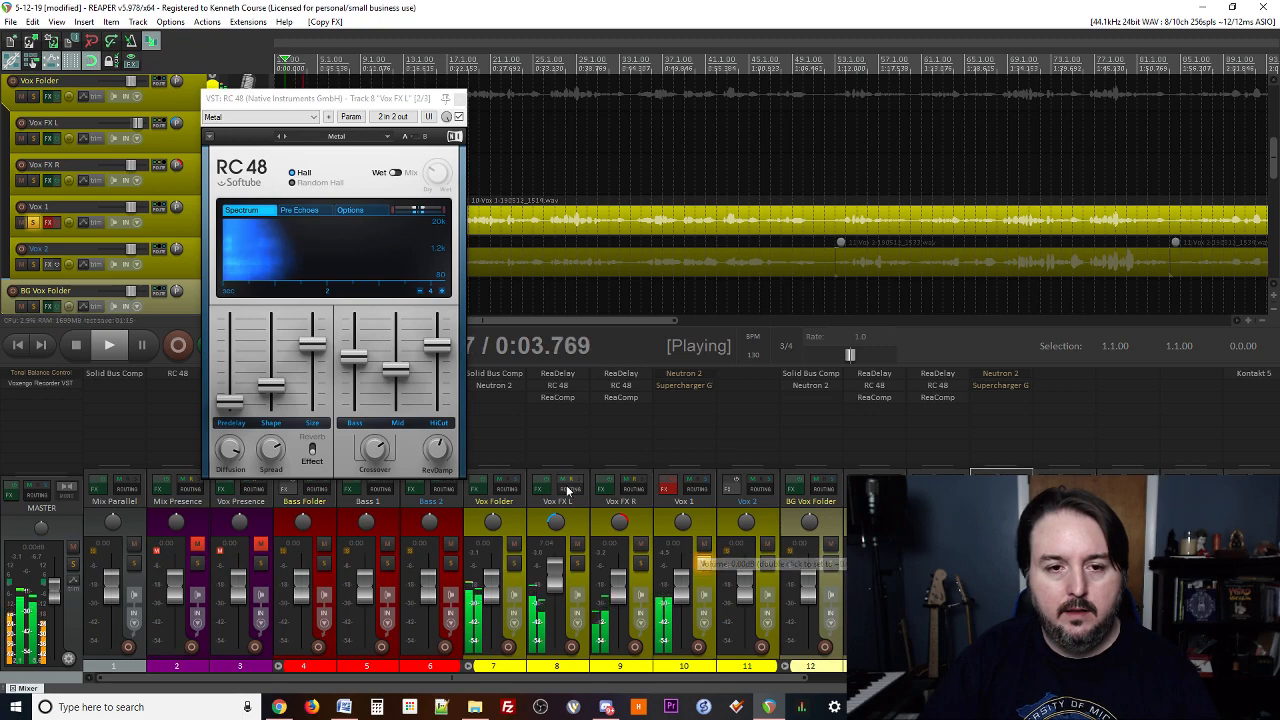
click(459, 99)
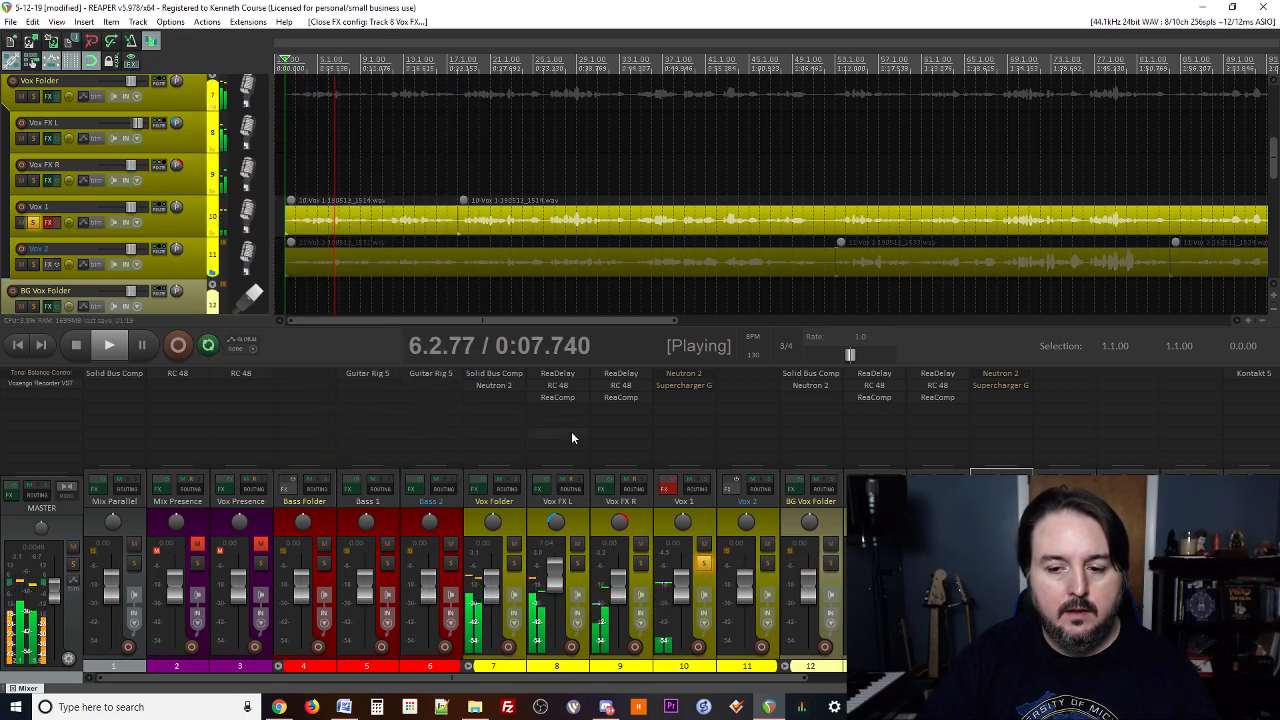
- Stop playback and unsolo Vox 1
key(space)
click(705, 565)
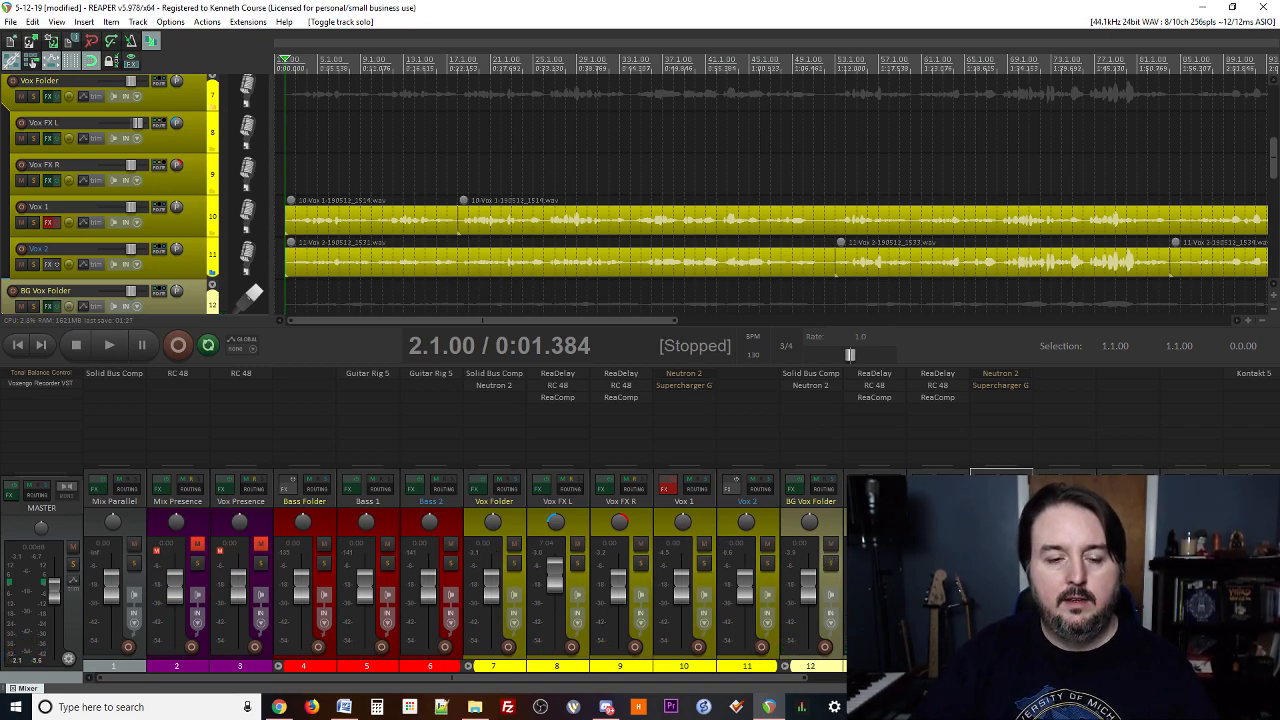
scroll(140, 216, down, 1)
scroll(139, 217, up, 1)
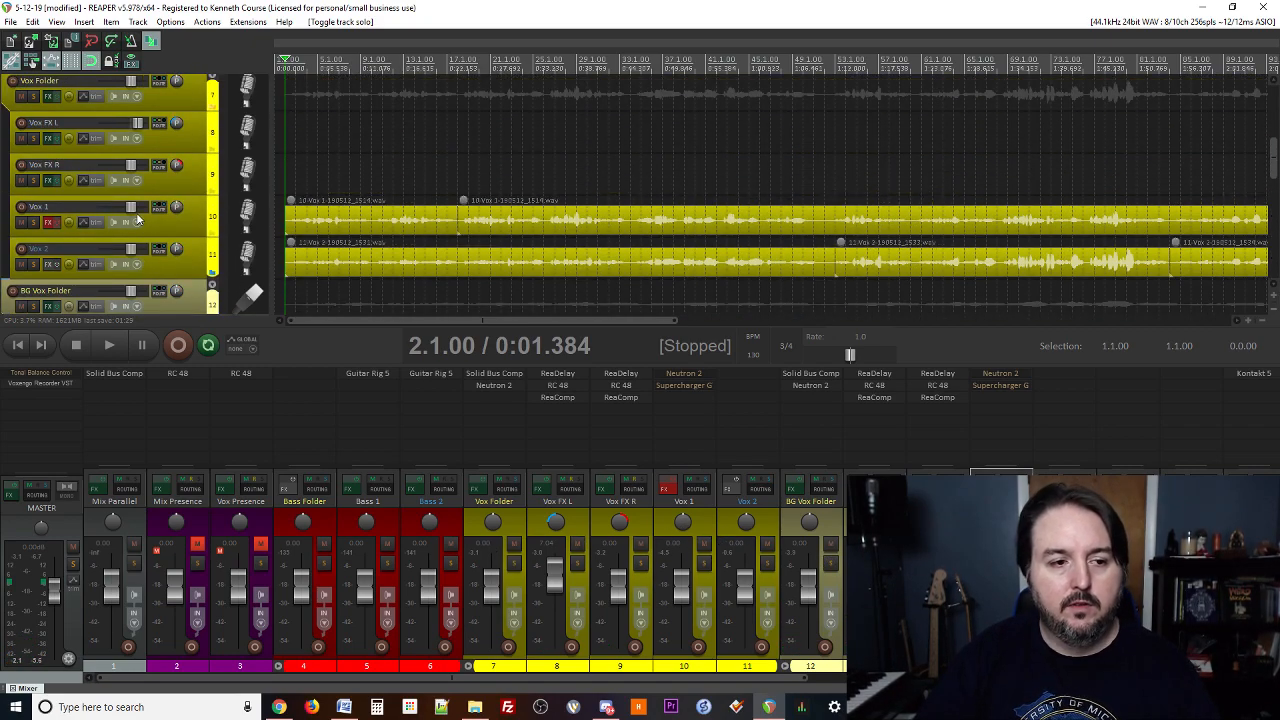
- Rename the Vox 2 track to "Vox 2 - Harmony"
click(42, 256)
double_click(57, 251)
click(52, 253)
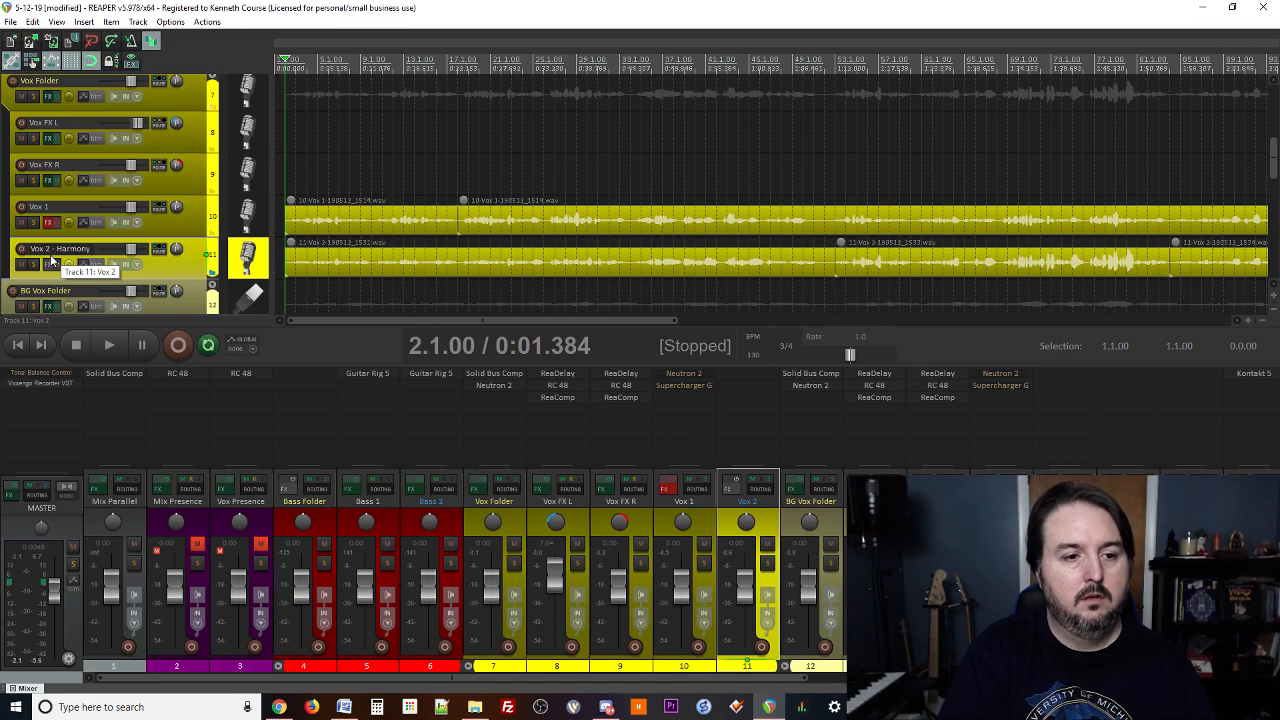
key(Return)
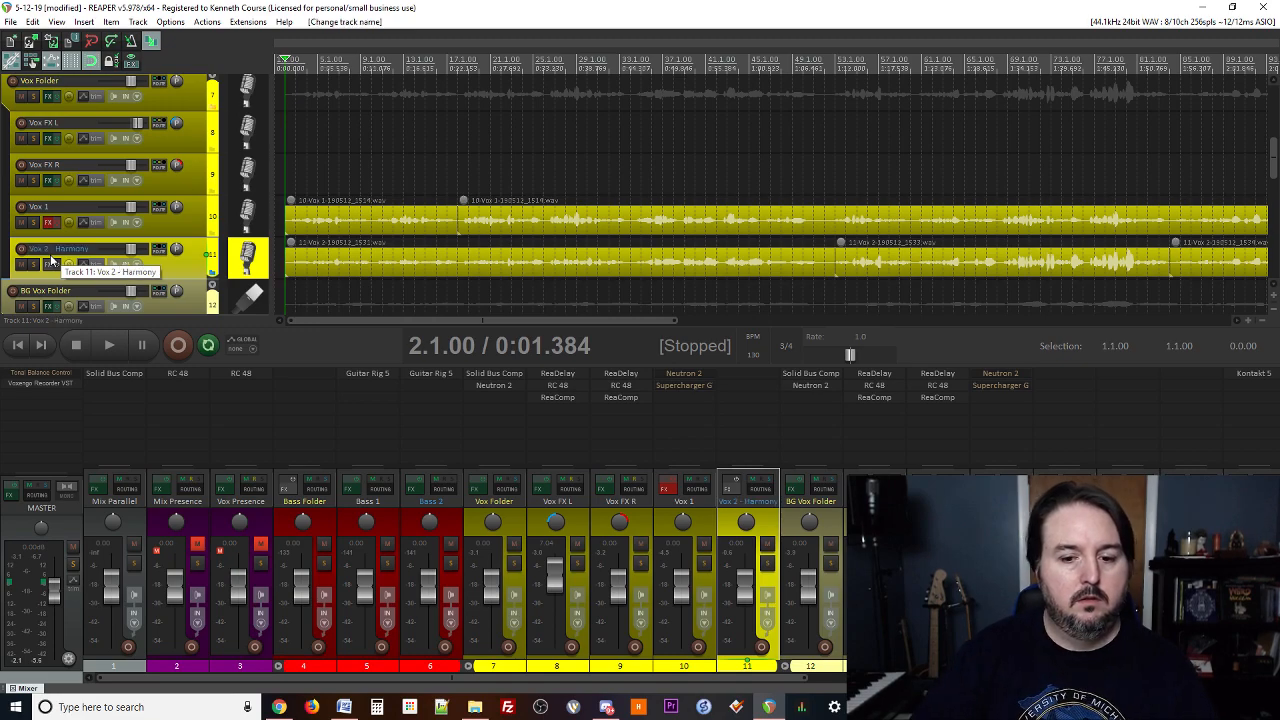
- Play the soloed Vox Folder and trim the starts of the first Vox 1 and Vox 2 - Harmony items to 2.2.75
click(512, 563)
key(space)
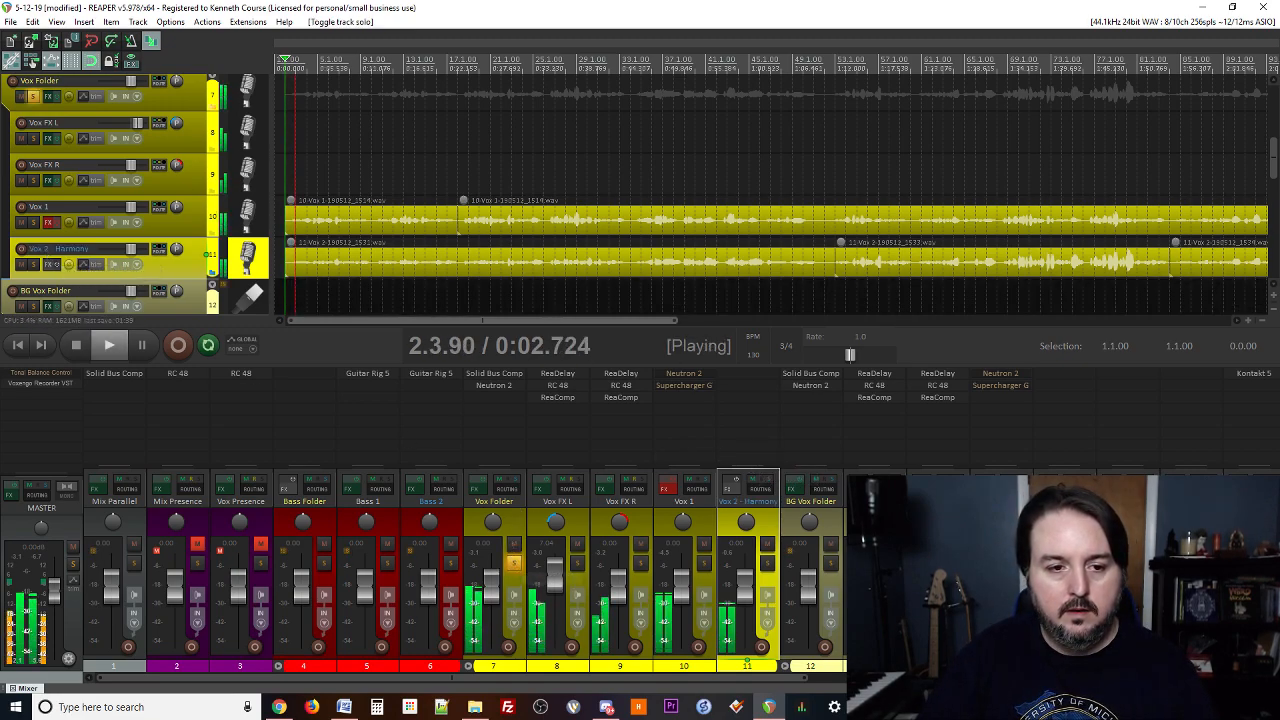
scroll(560, 170, up, 6)
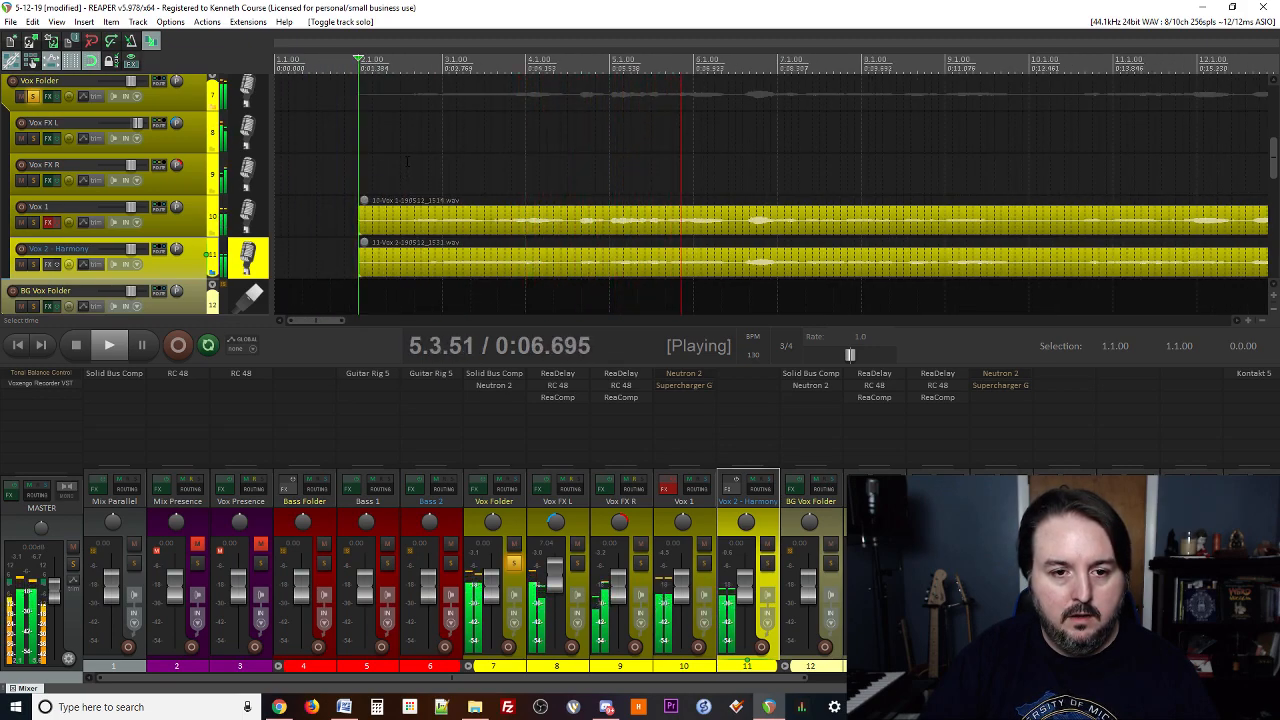
drag(359, 220, 403, 220)
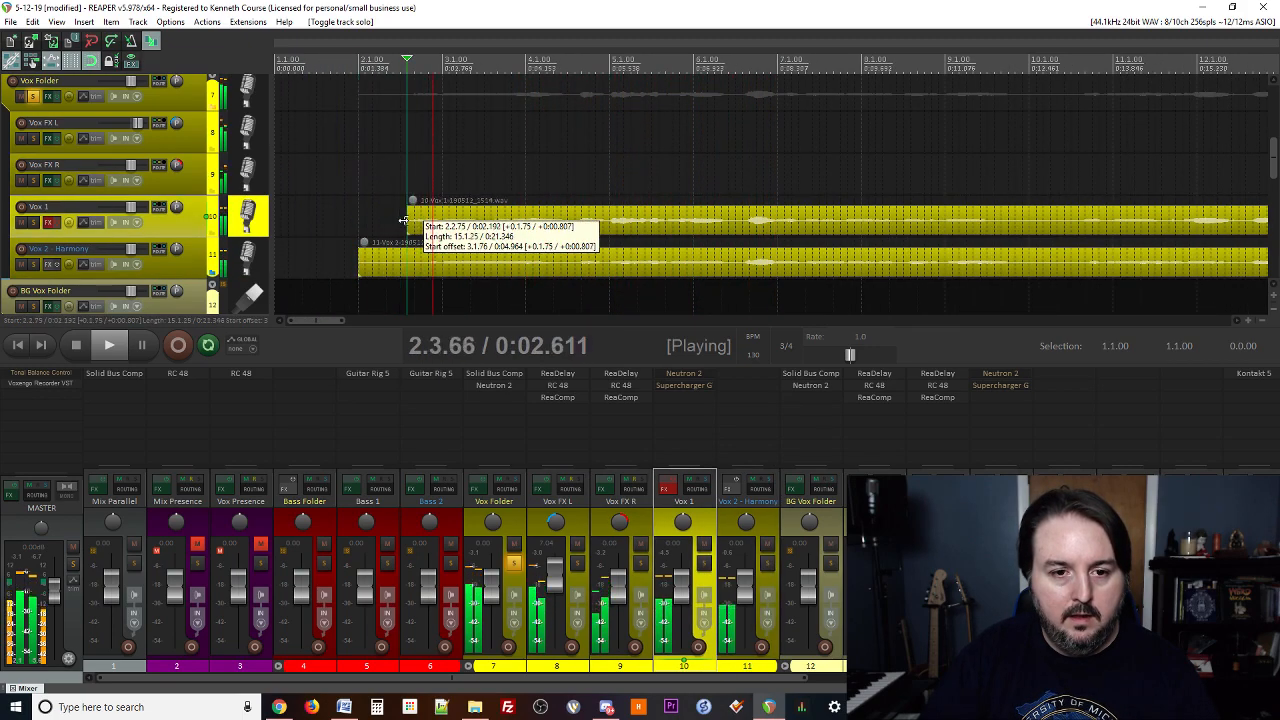
key(space)
drag(359, 262, 408, 262)
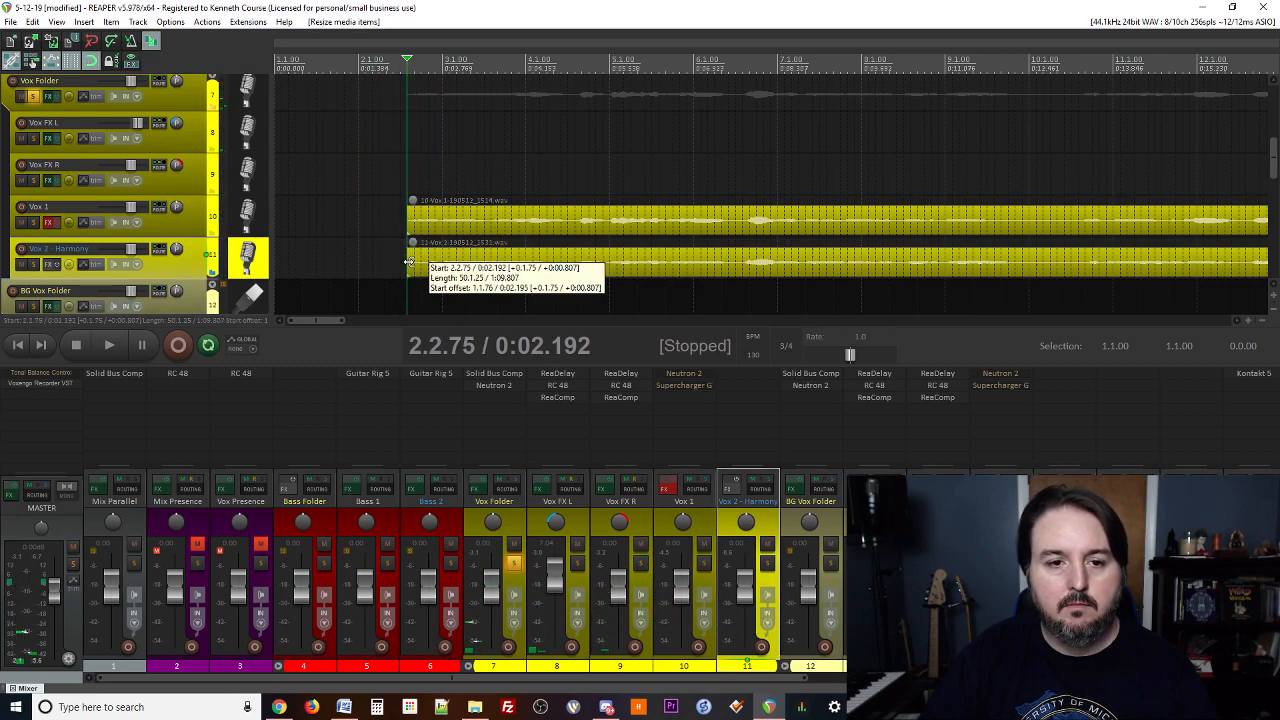
scroll(436, 268, down, 2)
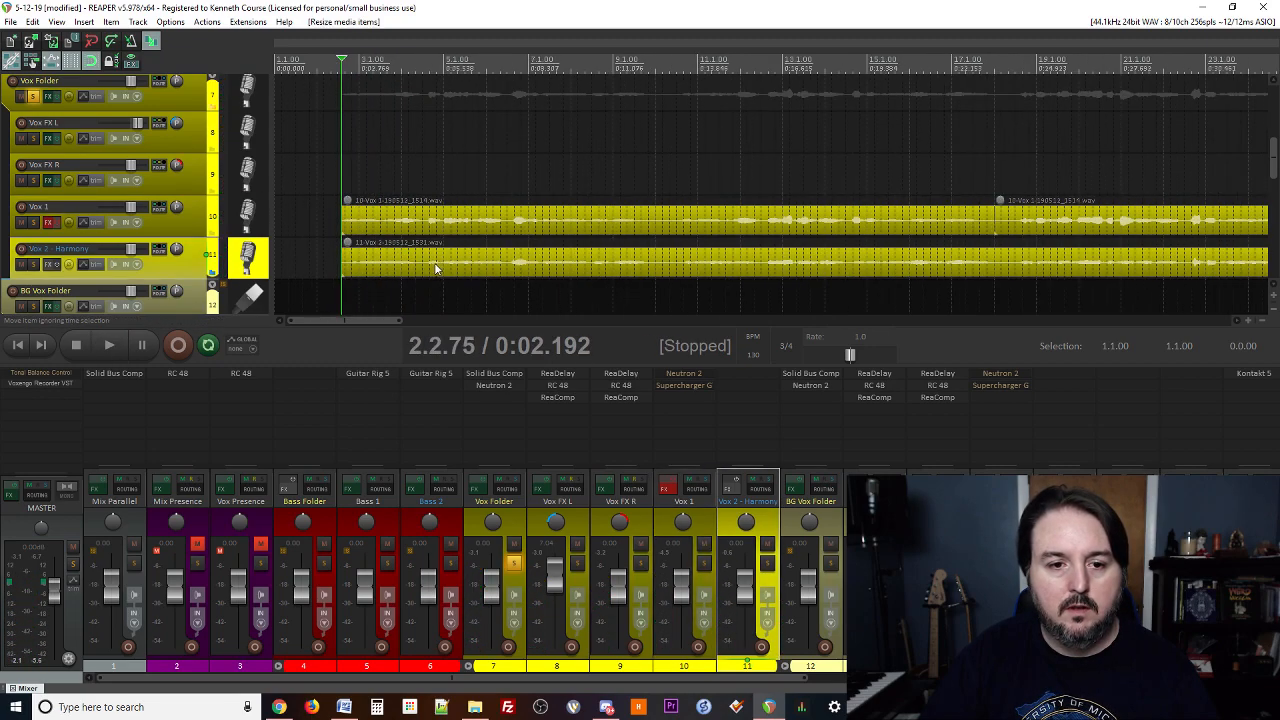
- Play from just before the trimmed items, reset the Vox FX L volume to its default and adjust the right pan of Vox FX R
click(318, 148)
key(space)
scroll(334, 232, down, 3)
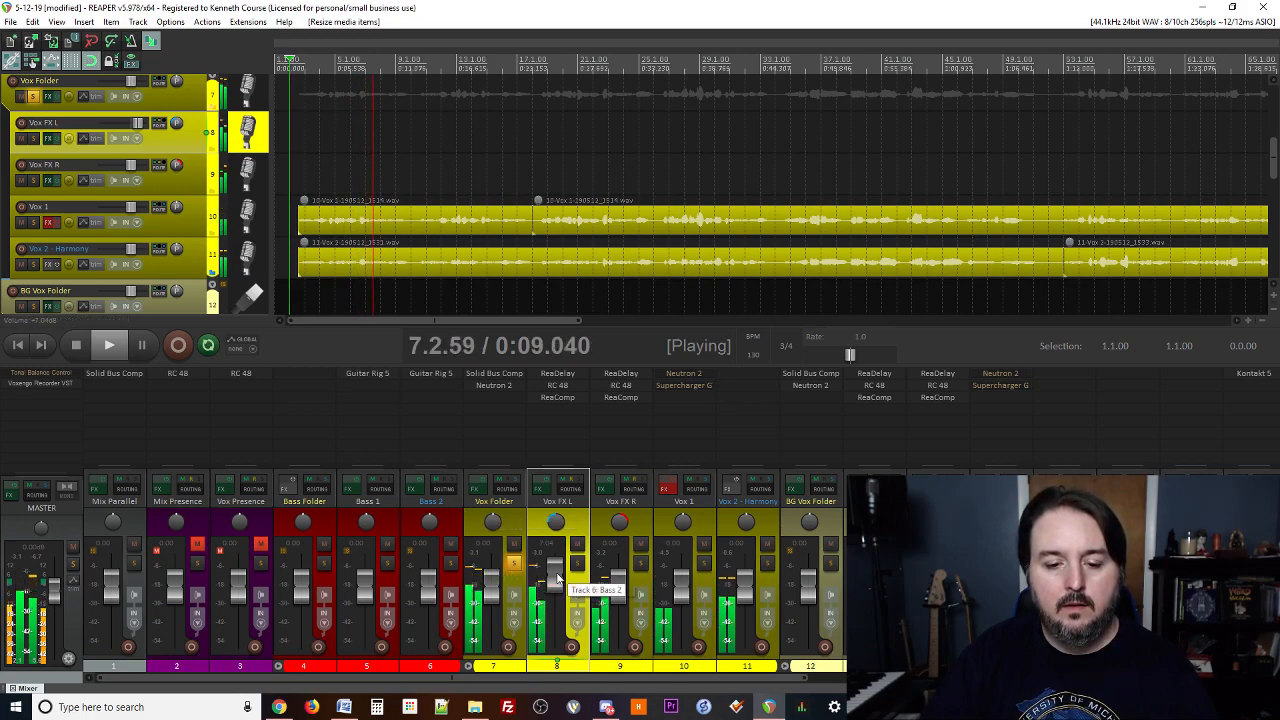
double_click(557, 577)
drag(623, 522, 629, 525)
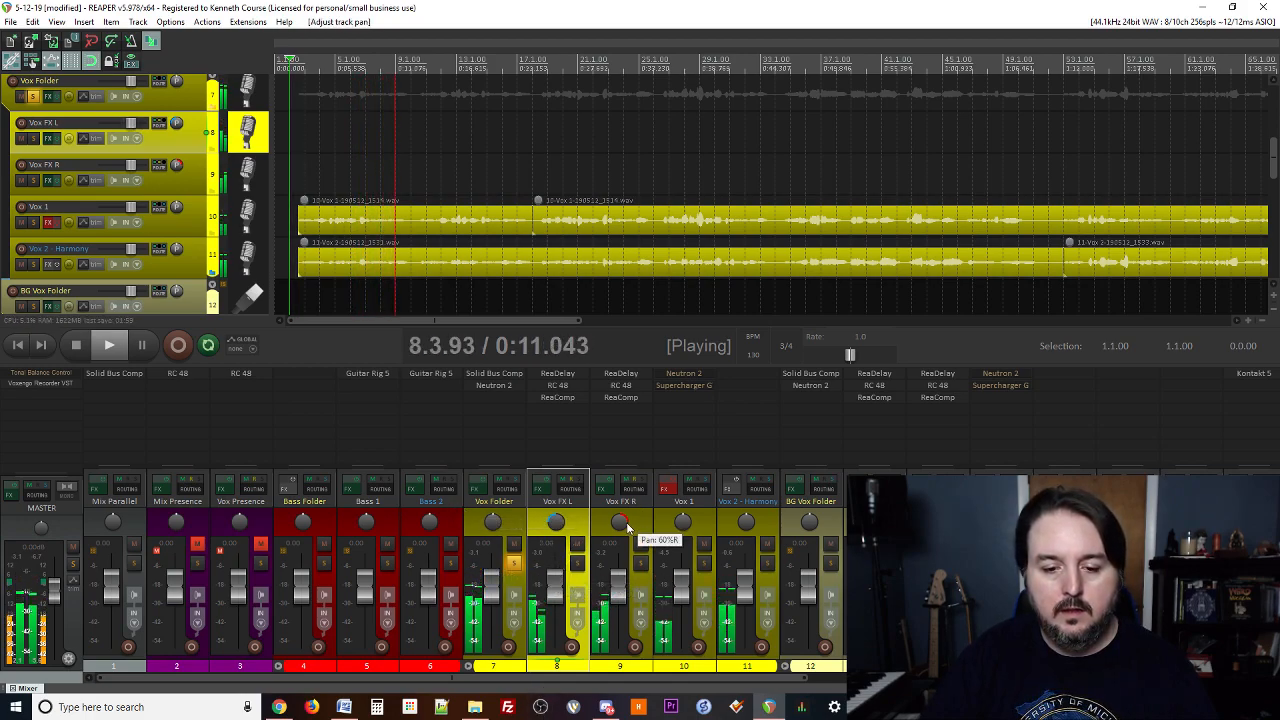
click(647, 527)
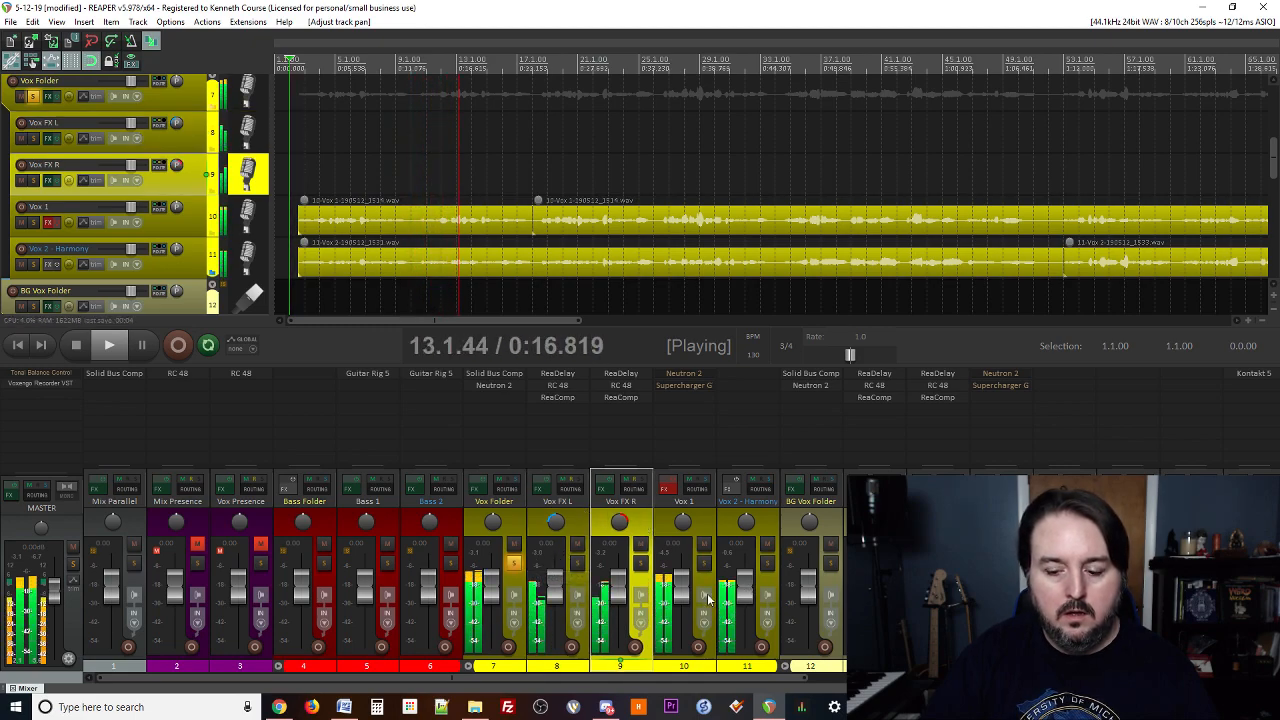
- Set the volume of Vox 2 - Harmony to -5 dB in its routing settings
text(i-)
text(5)
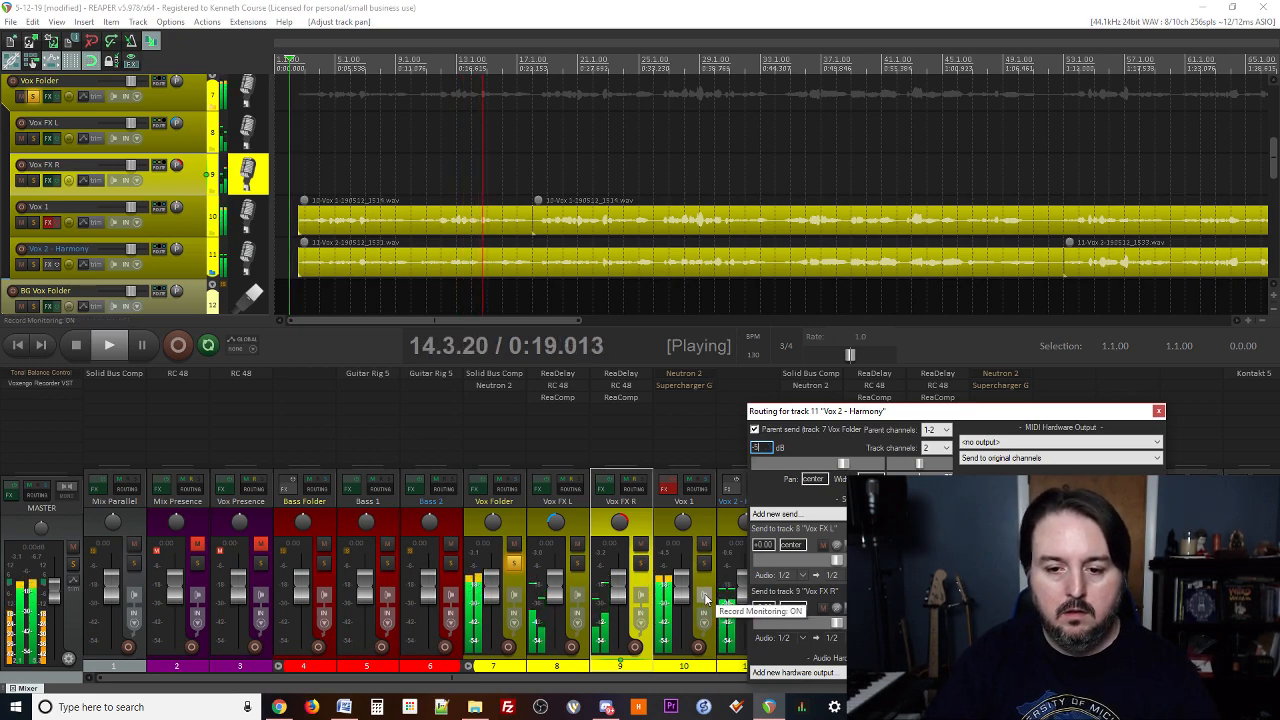
key(Return)
click(1157, 412)
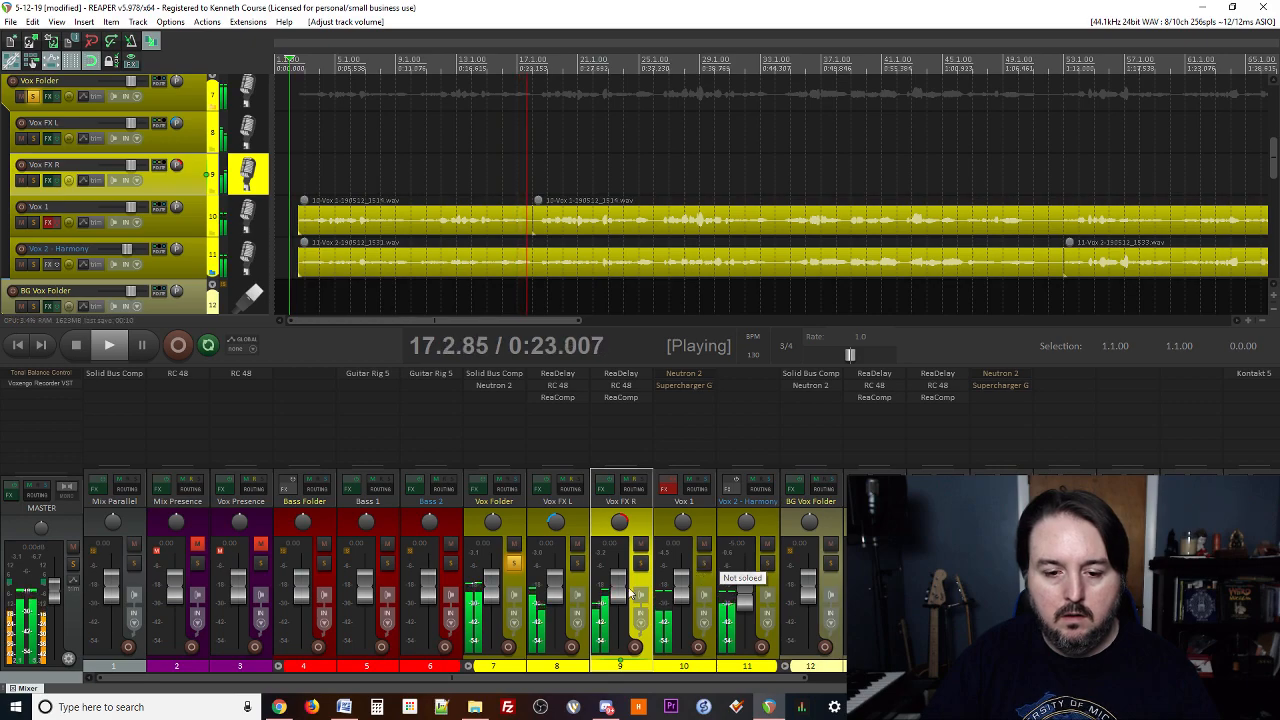
- Compare the vocals with Vox Folder unsoloed and soloed during playback
click(519, 563)
key(space)
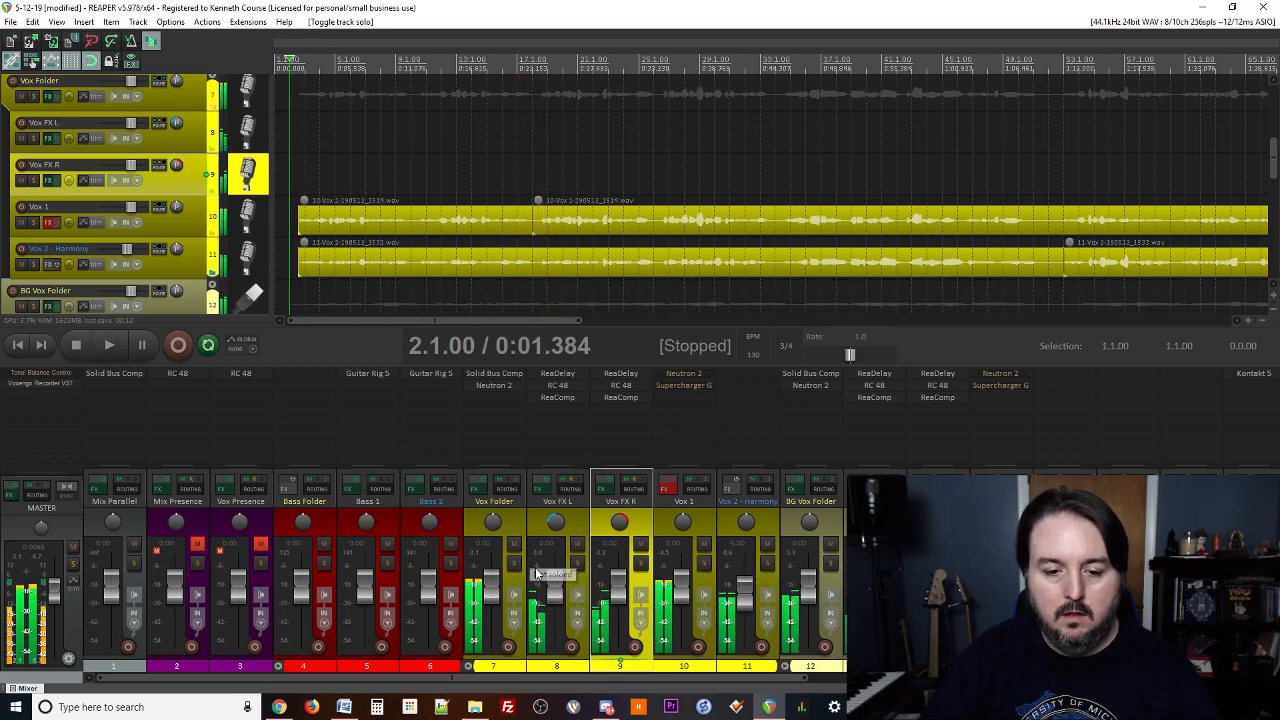
click(514, 564)
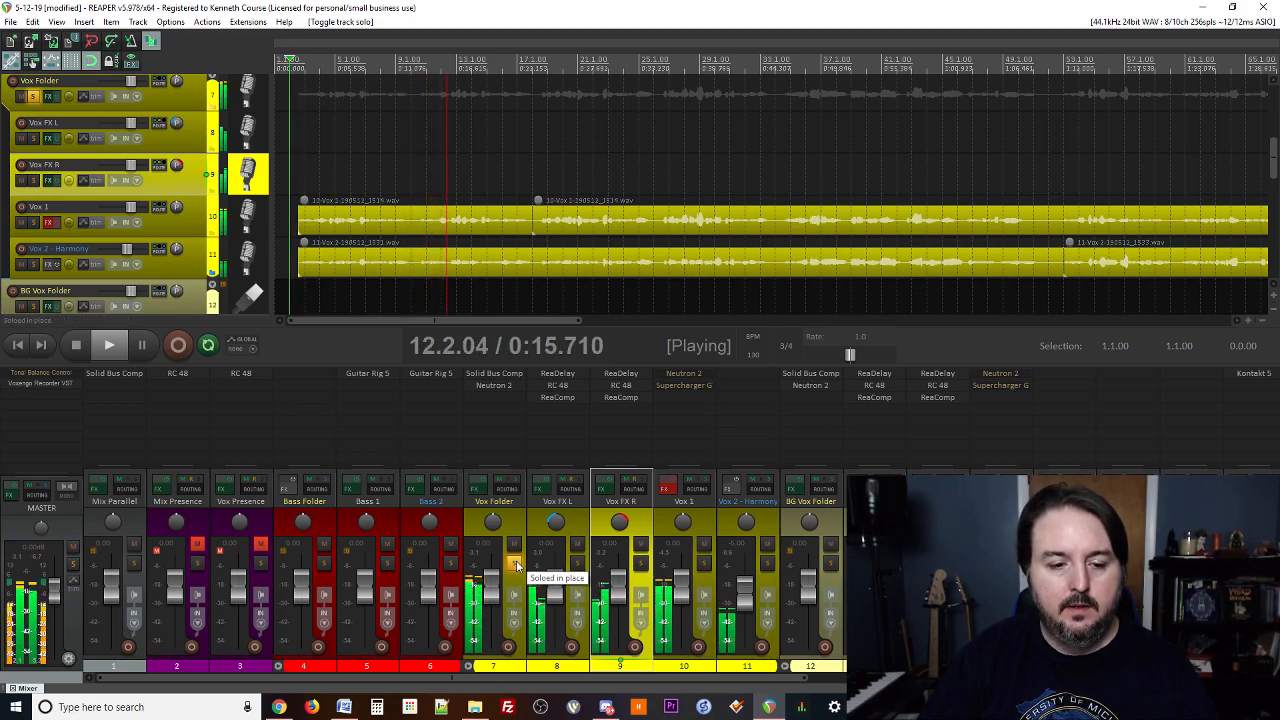
key(space)
- Insert a new track and move it out of Vox Folder to sit directly before that folder
right_click(519, 517)
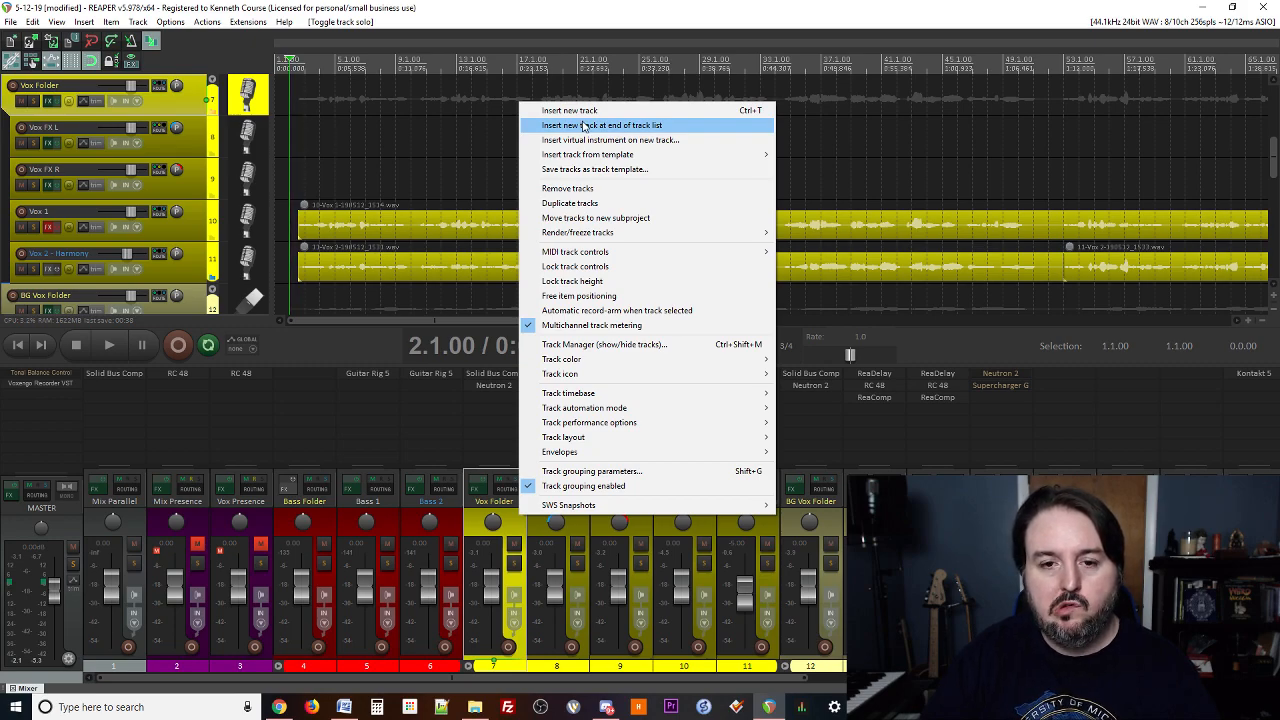
click(583, 110)
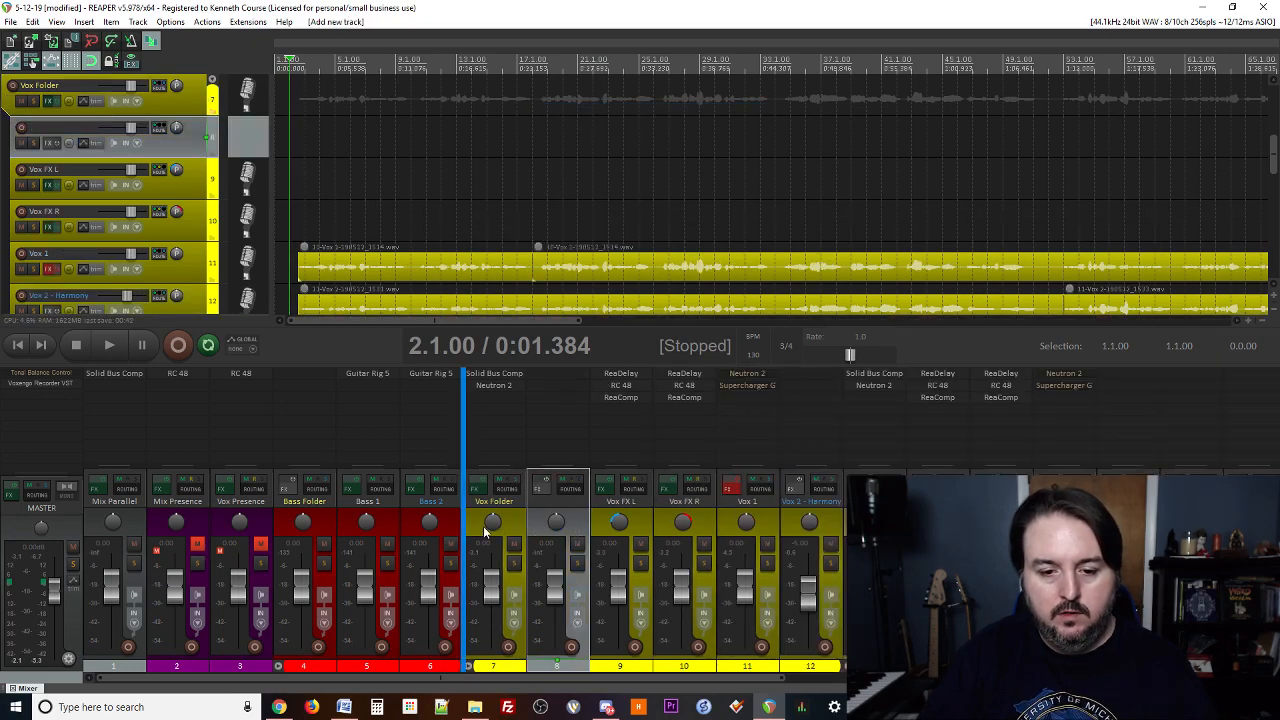
drag(485, 533, 487, 533)
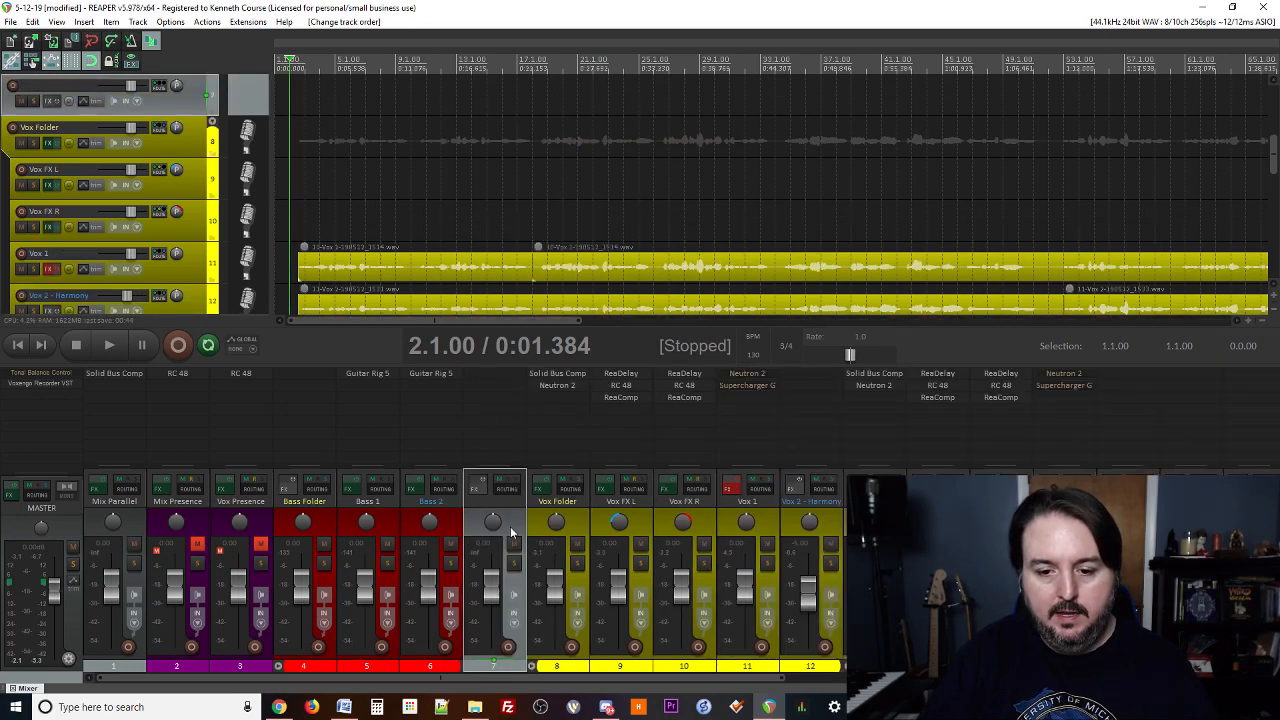
- Add a send from Vox 1 to the new unnamed track and copy the RC 48 reverb from Vox FX L onto it
click(771, 526)
shift+click(833, 525)
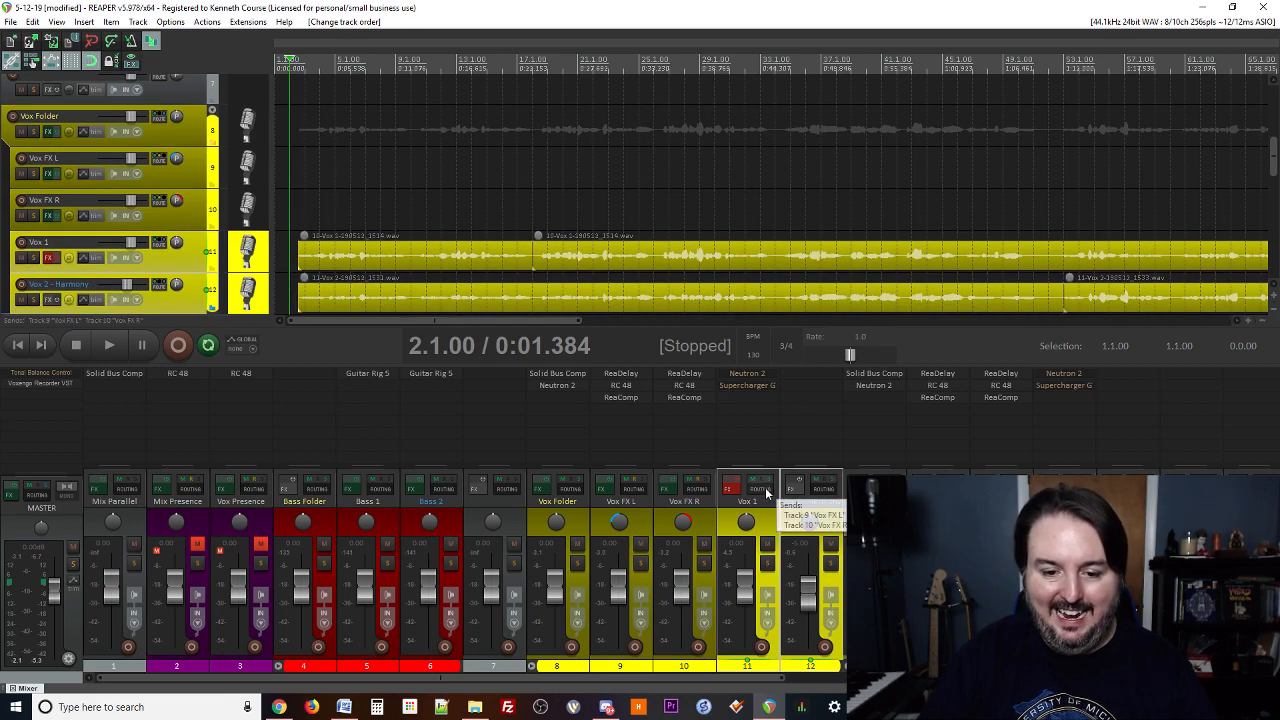
drag(766, 493, 516, 494)
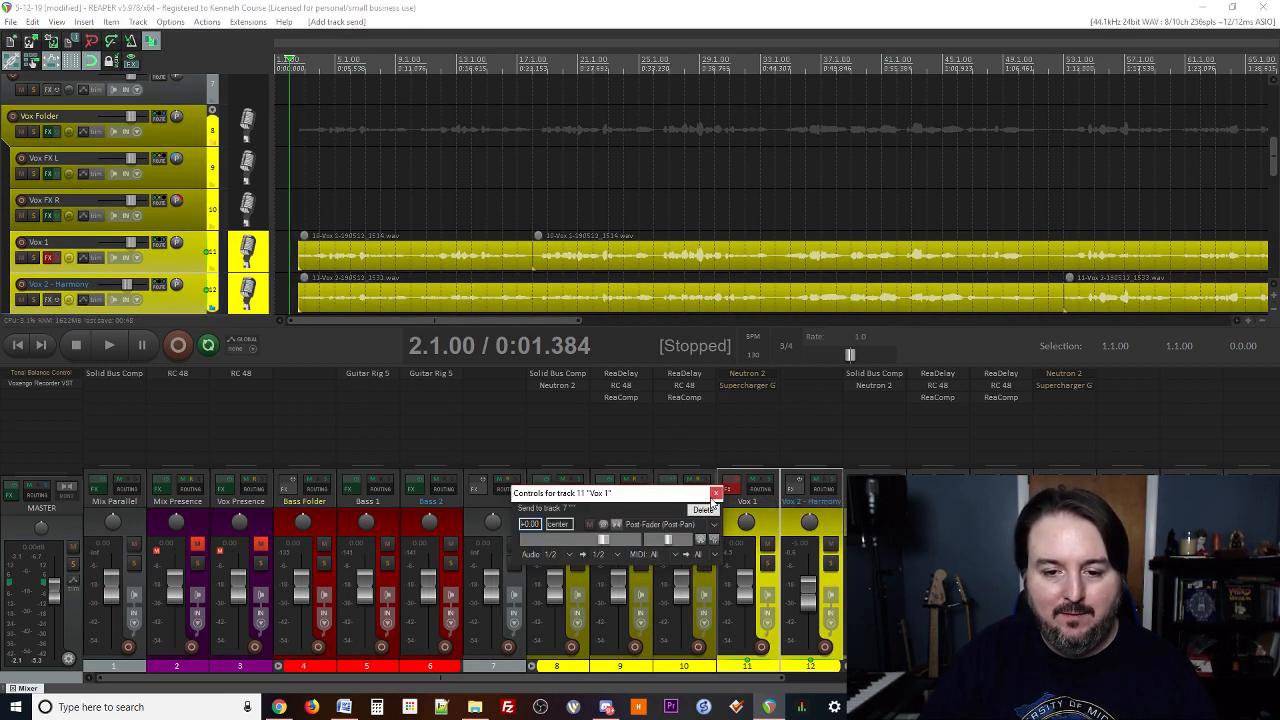
click(715, 494)
drag(628, 383, 479, 373)
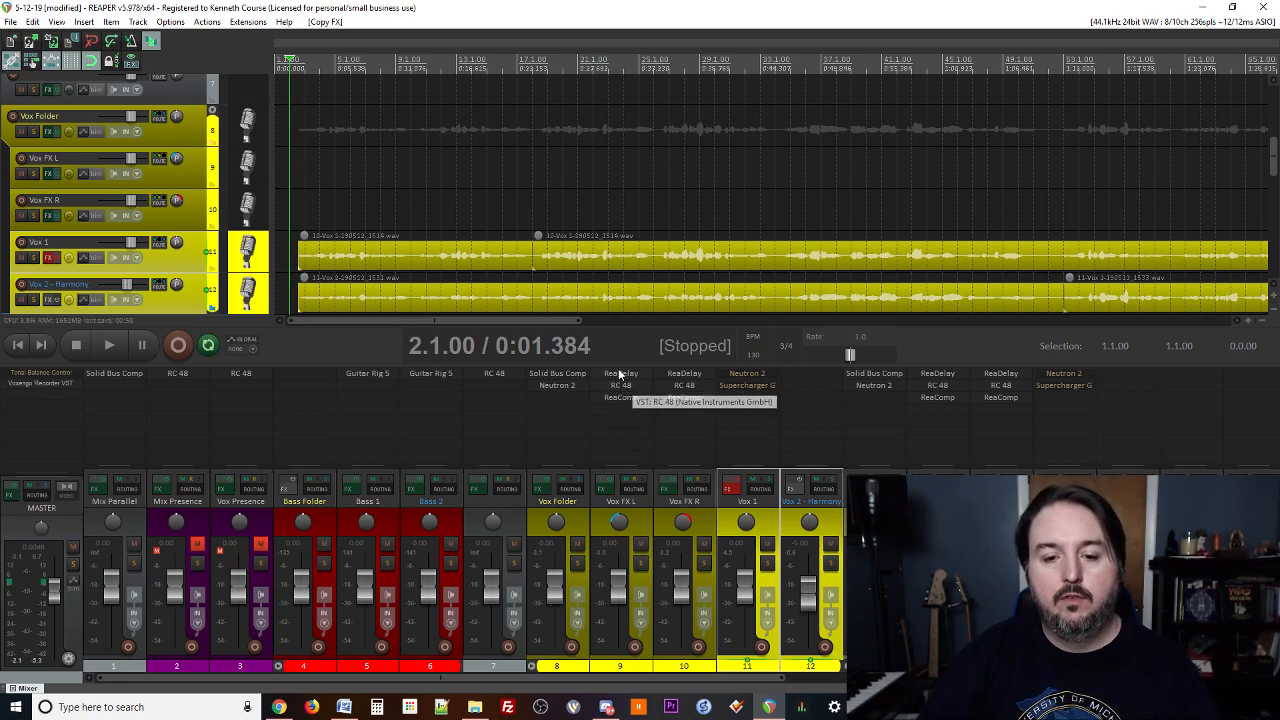
- Set the ReaDelay length on Vox FX R to 50 ms and close the plugin
click(688, 380)
click(696, 376)
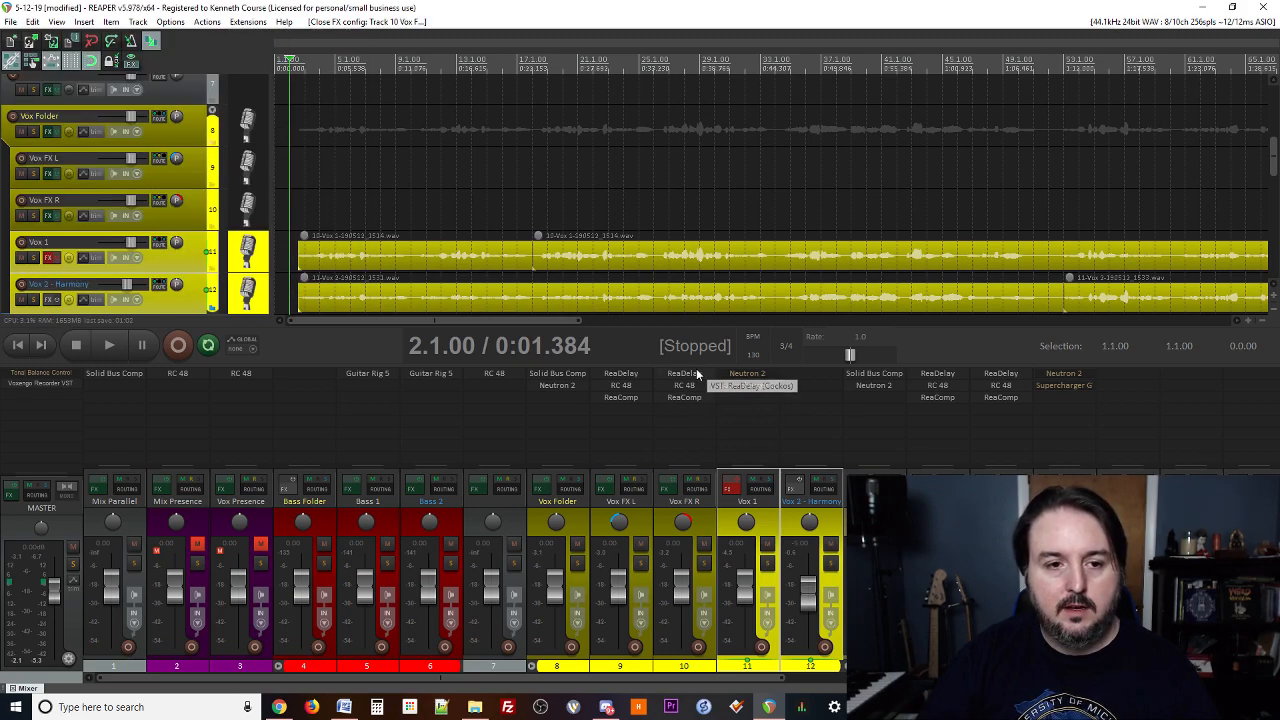
click(697, 377)
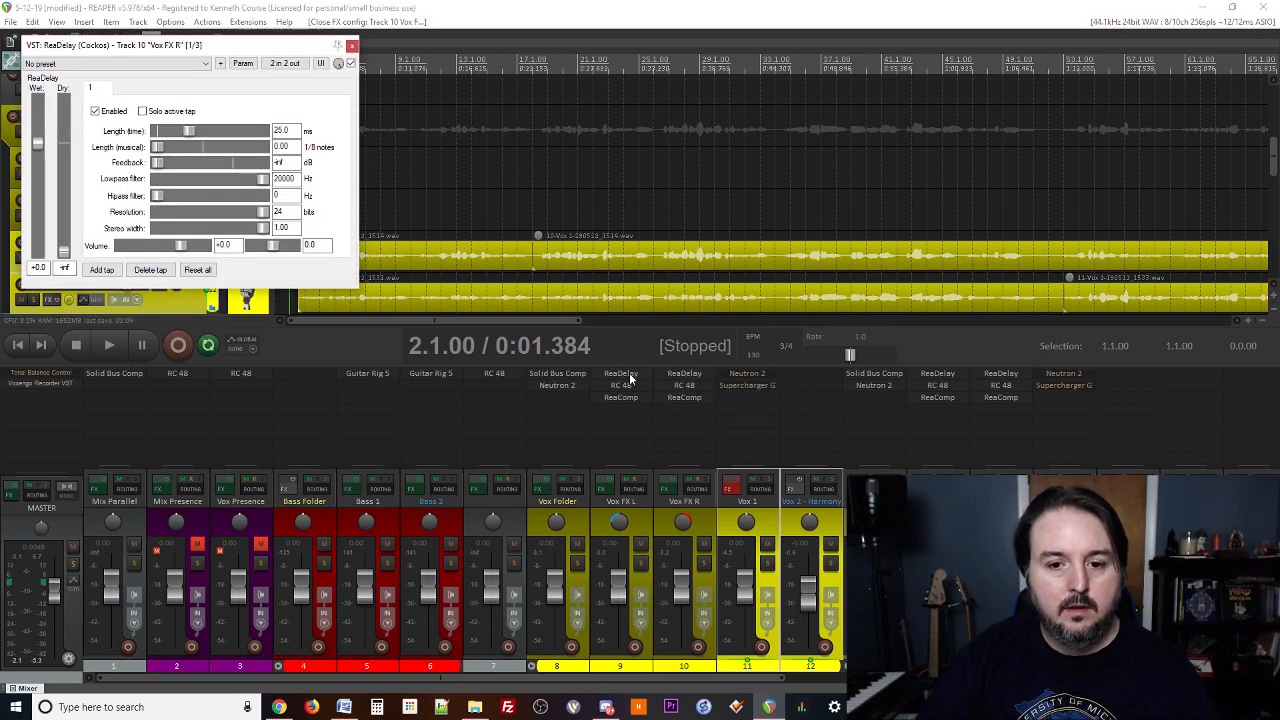
click(352, 45)
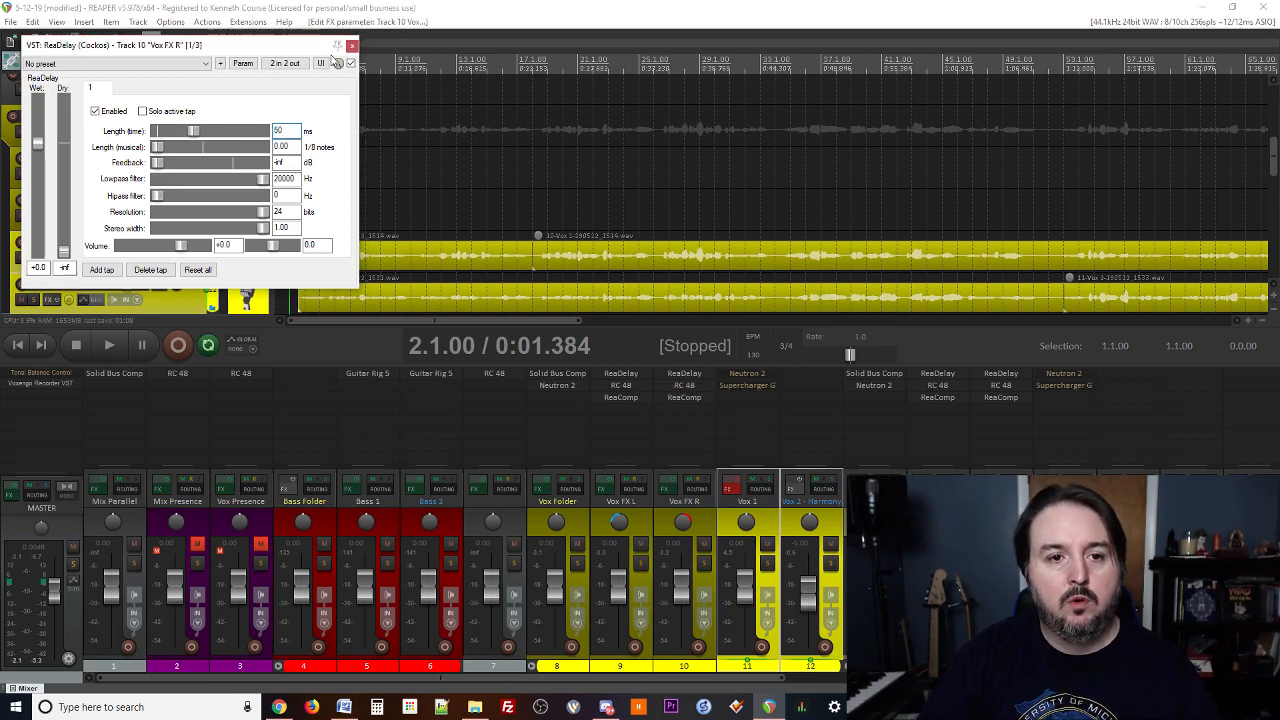
click(352, 45)
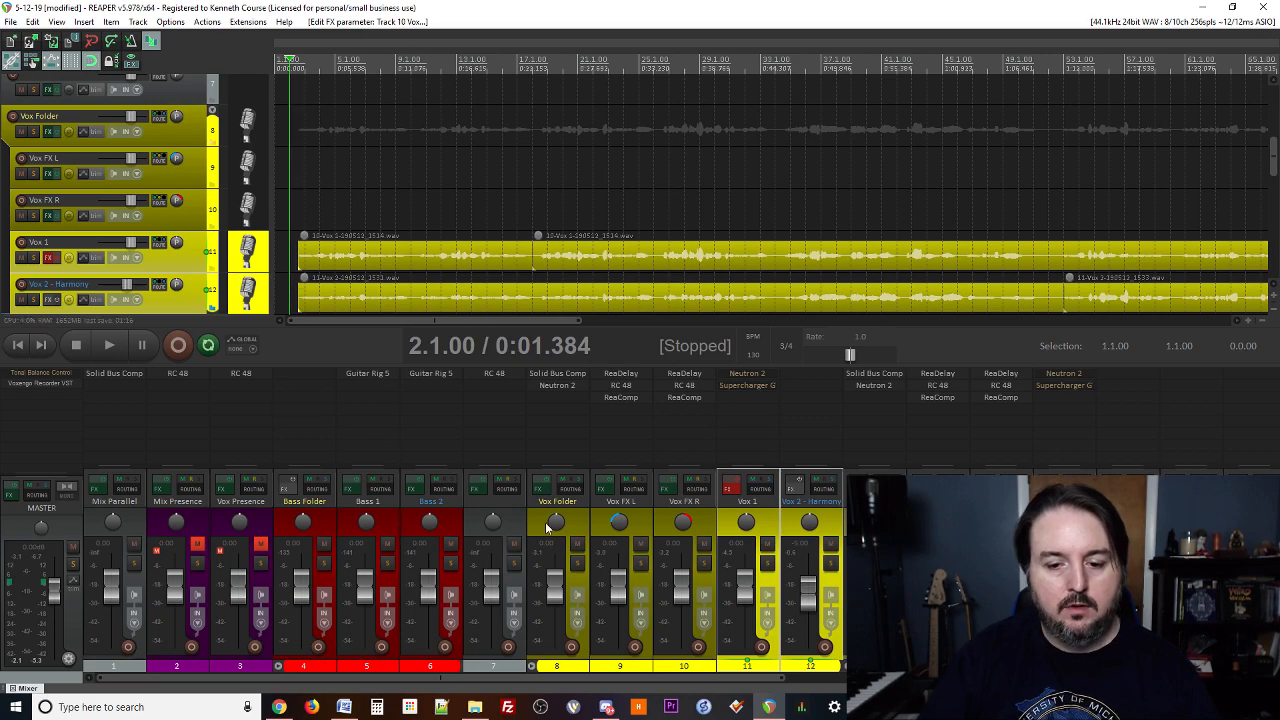
- Check the sends and receives of the new track 7, and select only the Vox 2 - Harmony track
click(508, 490)
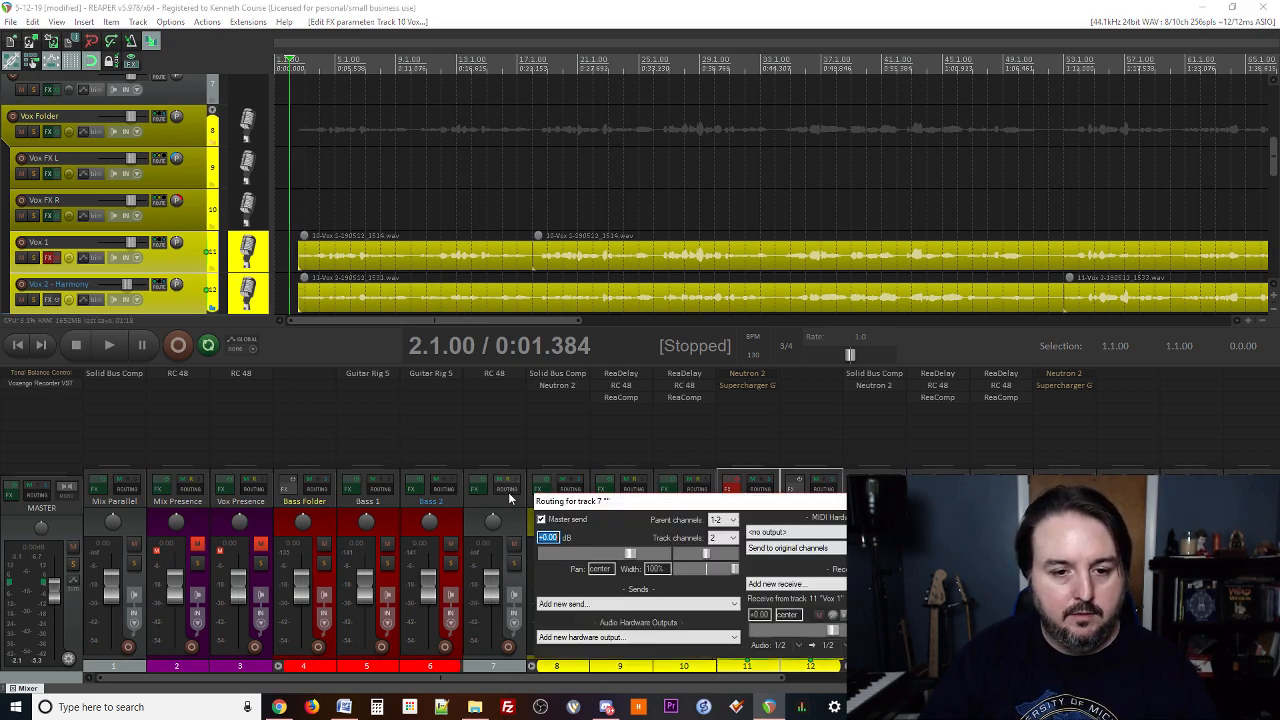
drag(690, 512, 531, 317)
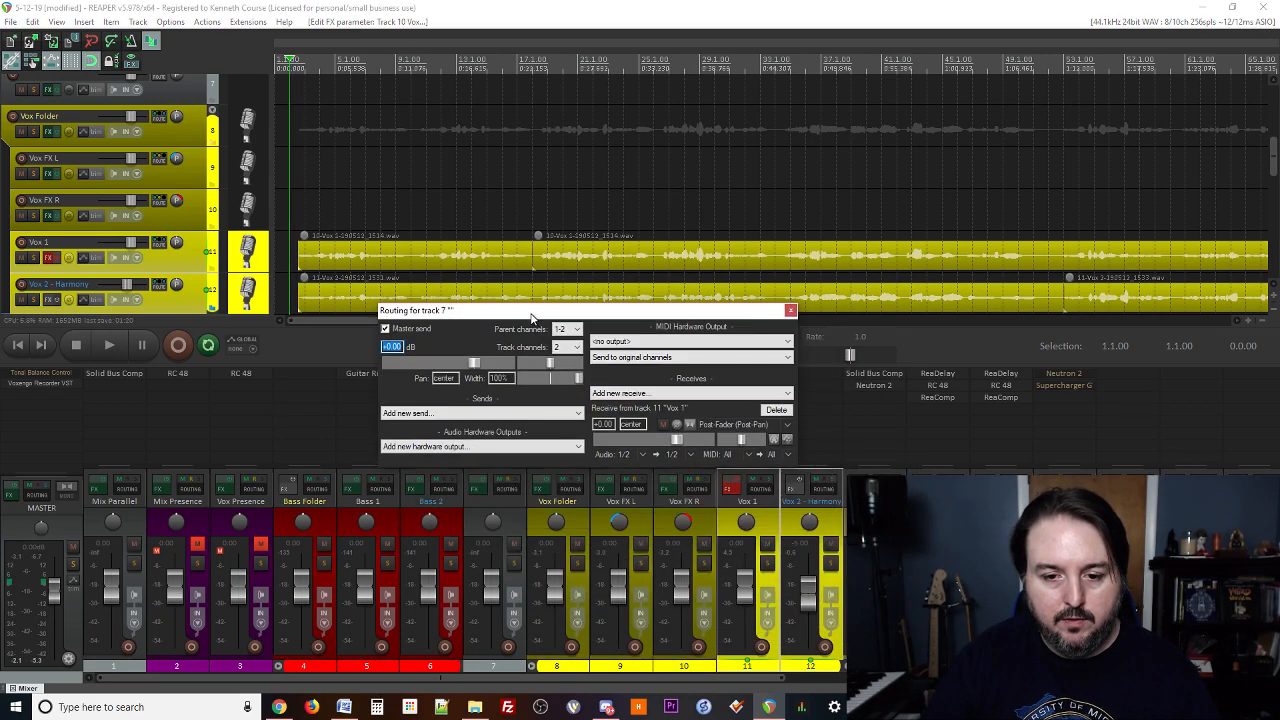
click(790, 310)
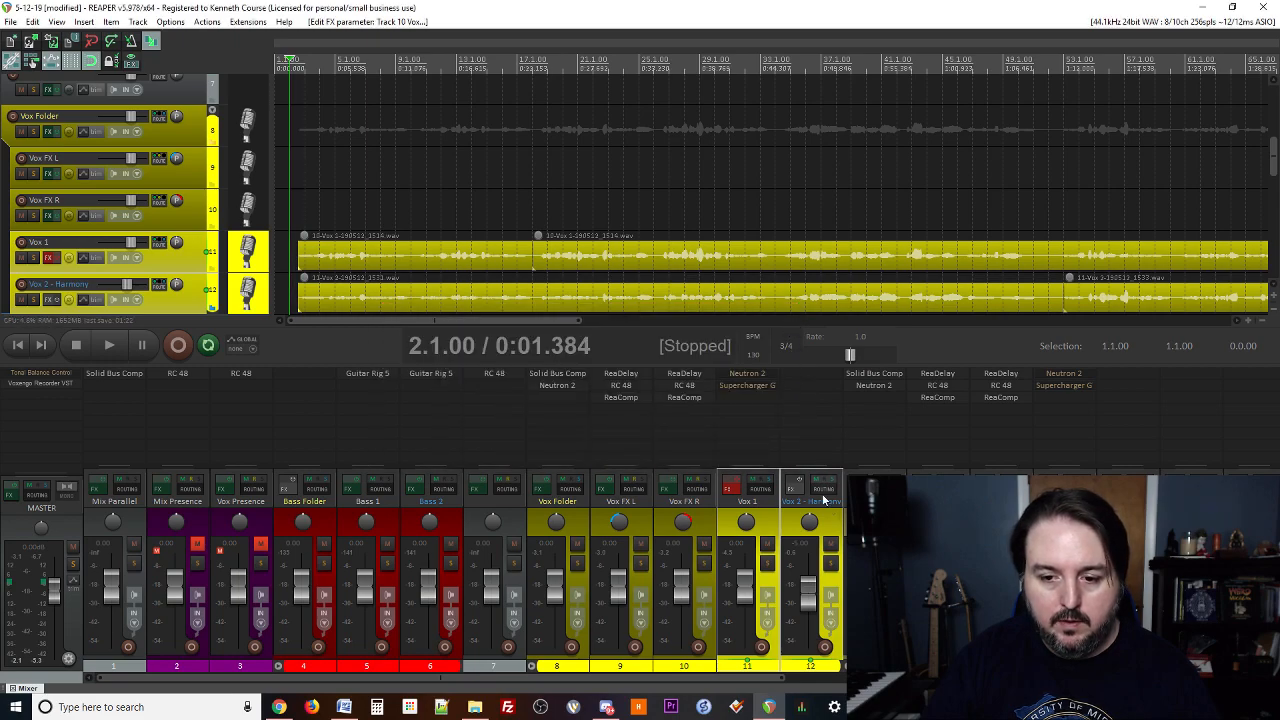
click(828, 535)
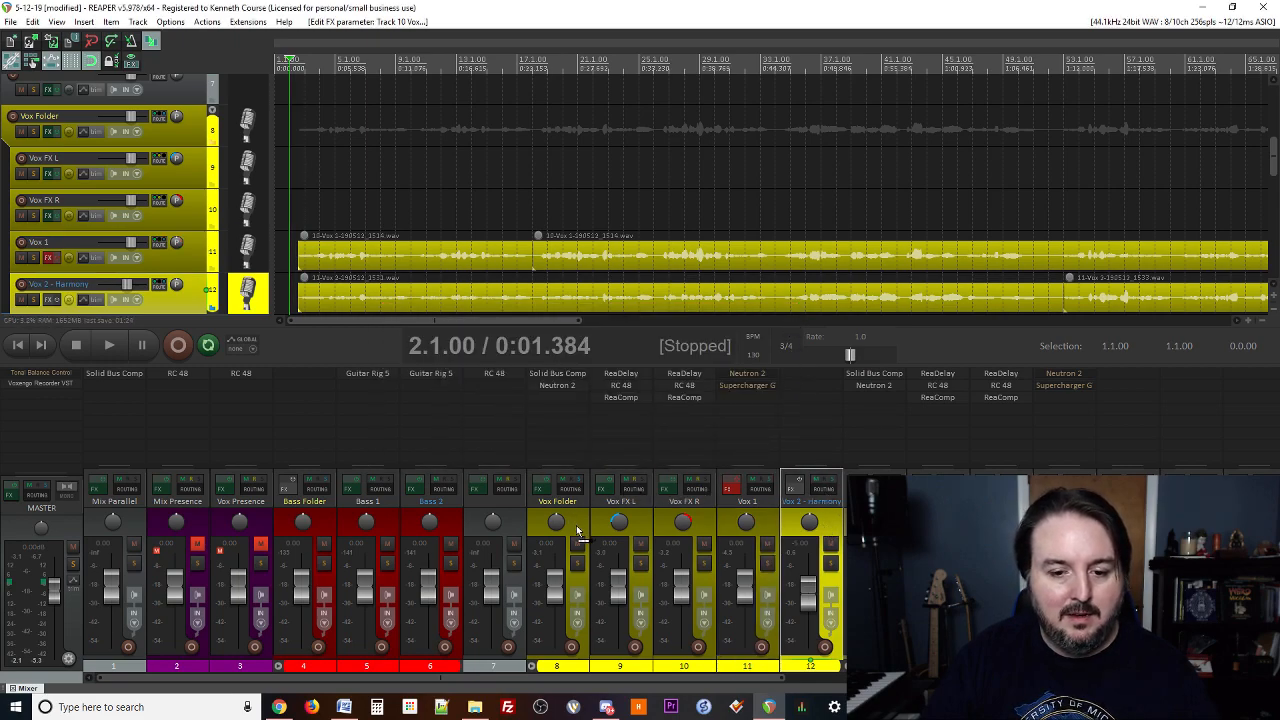
- Add a send from Vox 2 - Harmony to the unnamed track 7 and audition that track soloed, with and without Vox Folder
drag(510, 484, 515, 495)
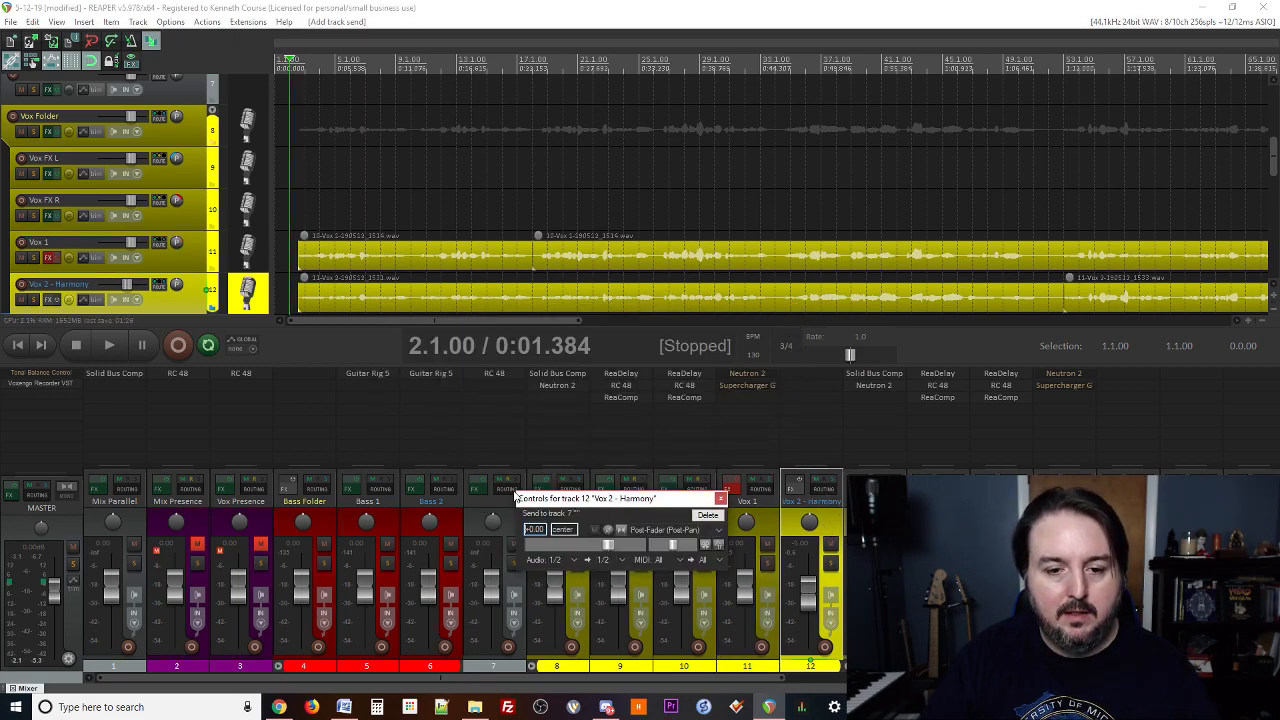
click(721, 498)
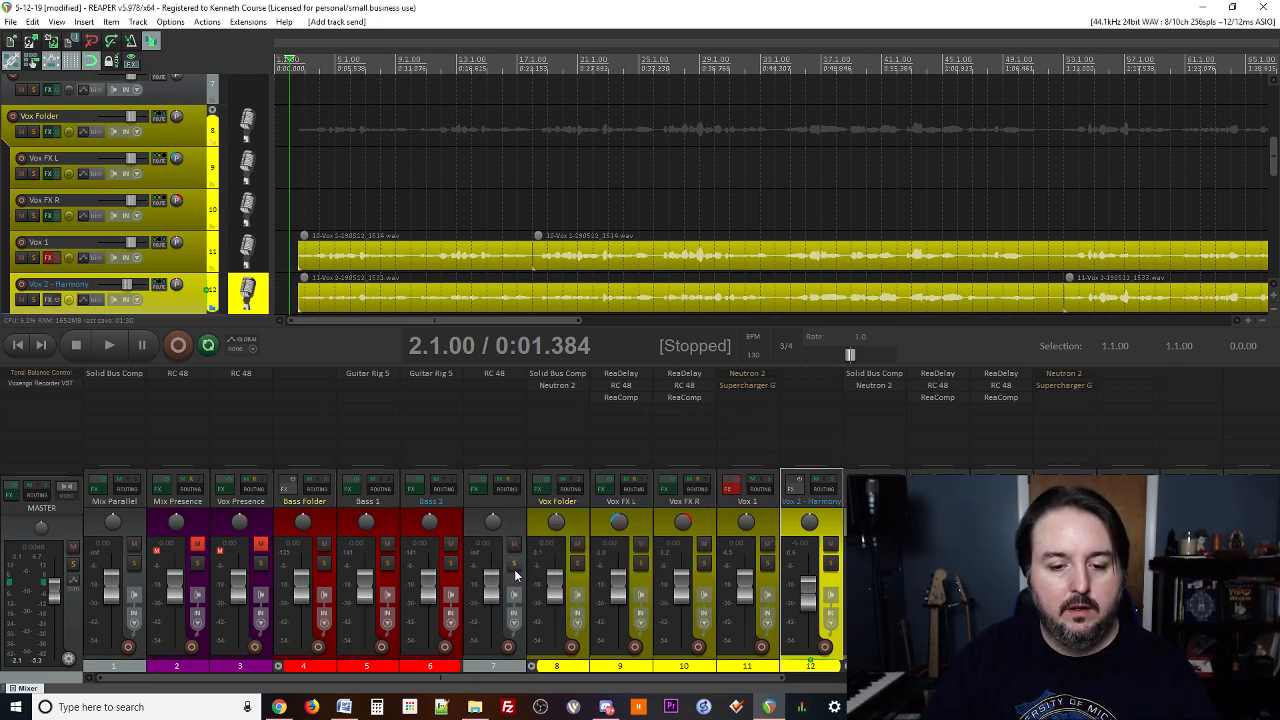
click(577, 564)
key(space)
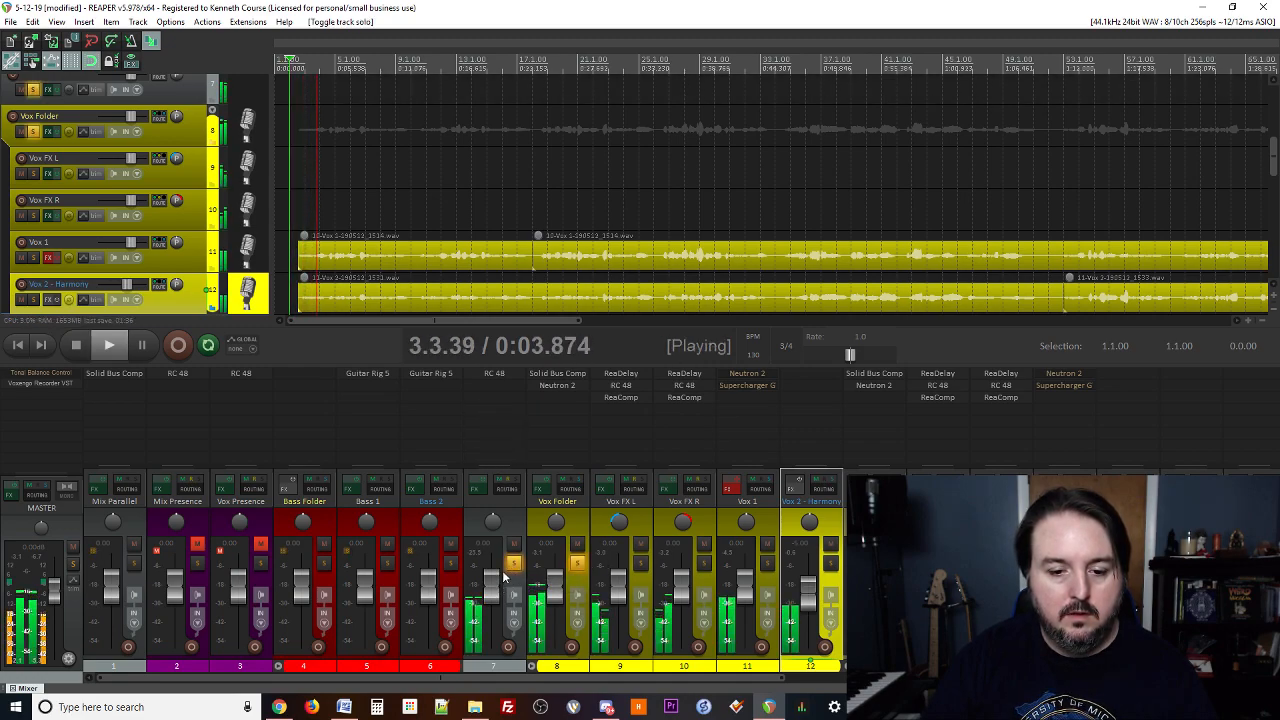
click(577, 563)
key(space)
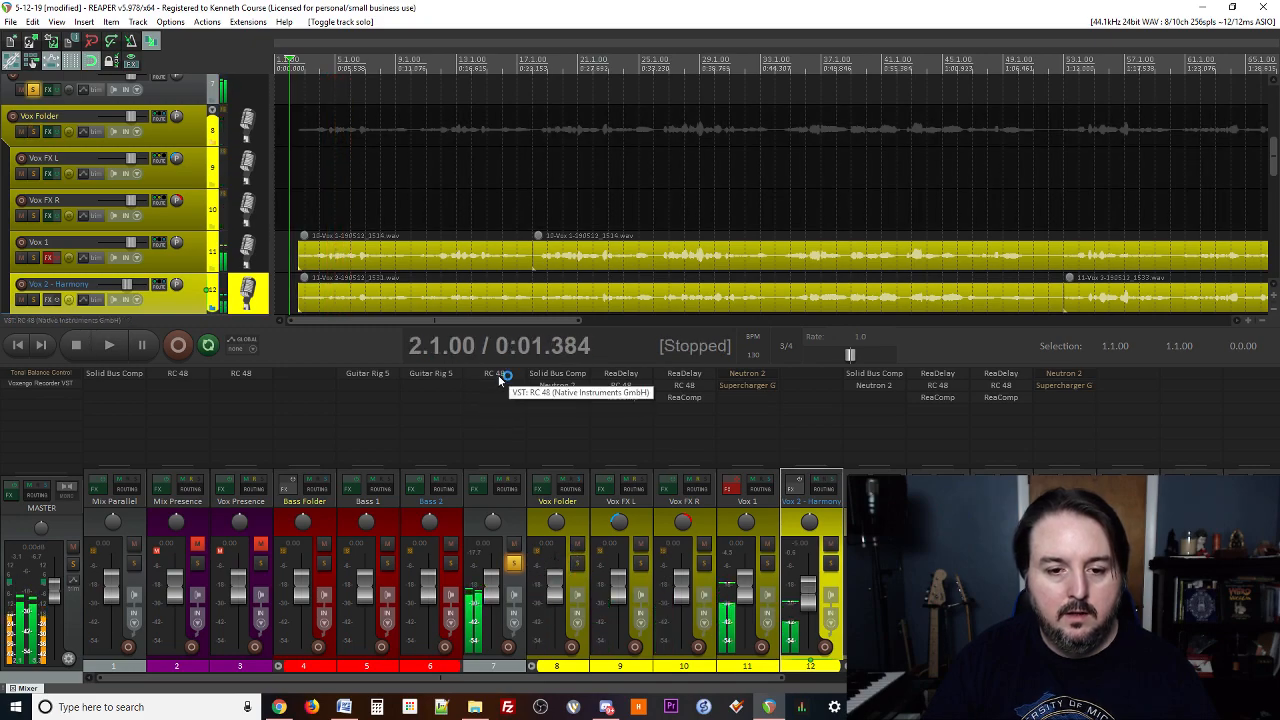
- Try the large Atmo Sphere preset in the RC 48 reverb on track 7 and play back the soloed result
click(484, 373)
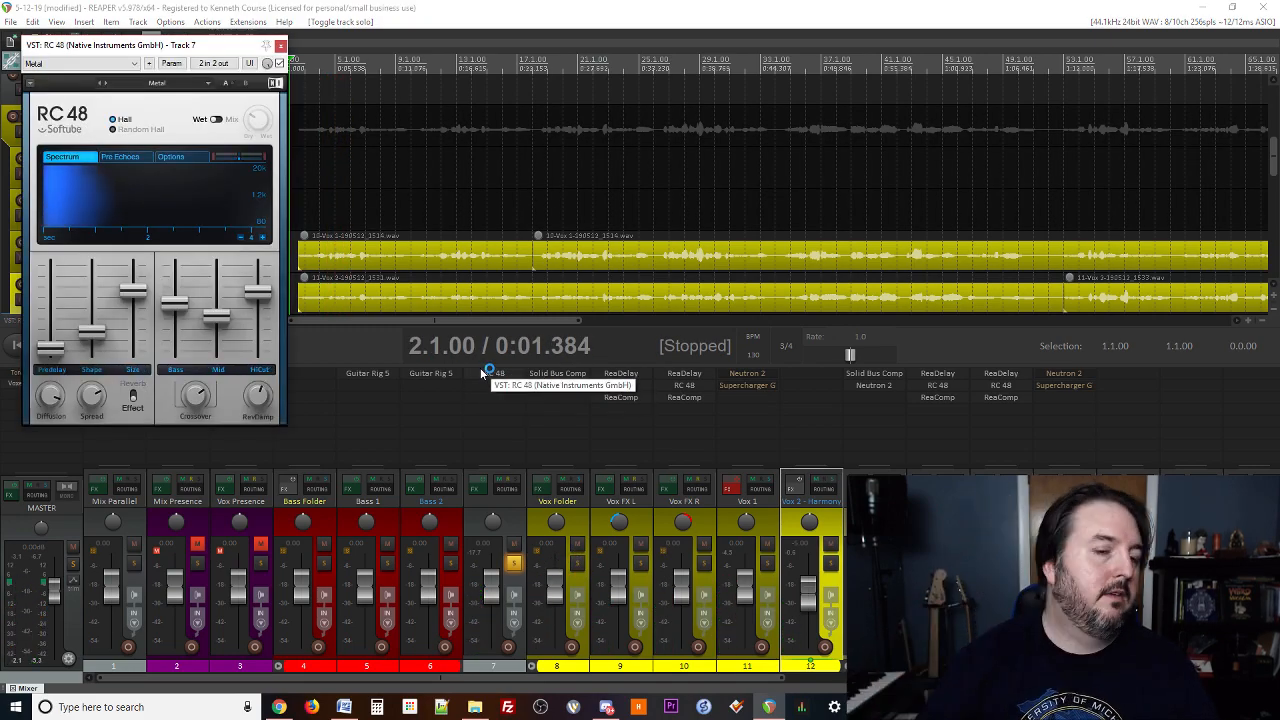
click(210, 86)
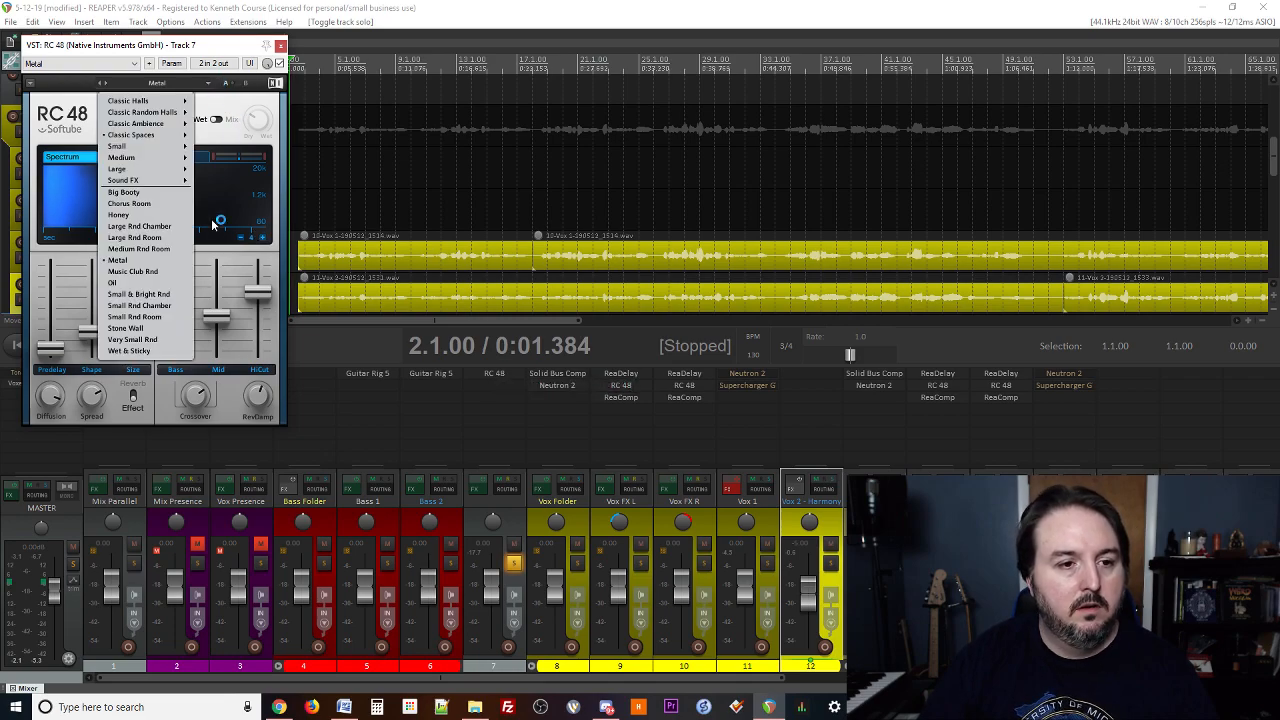
mouse_move(150, 169)
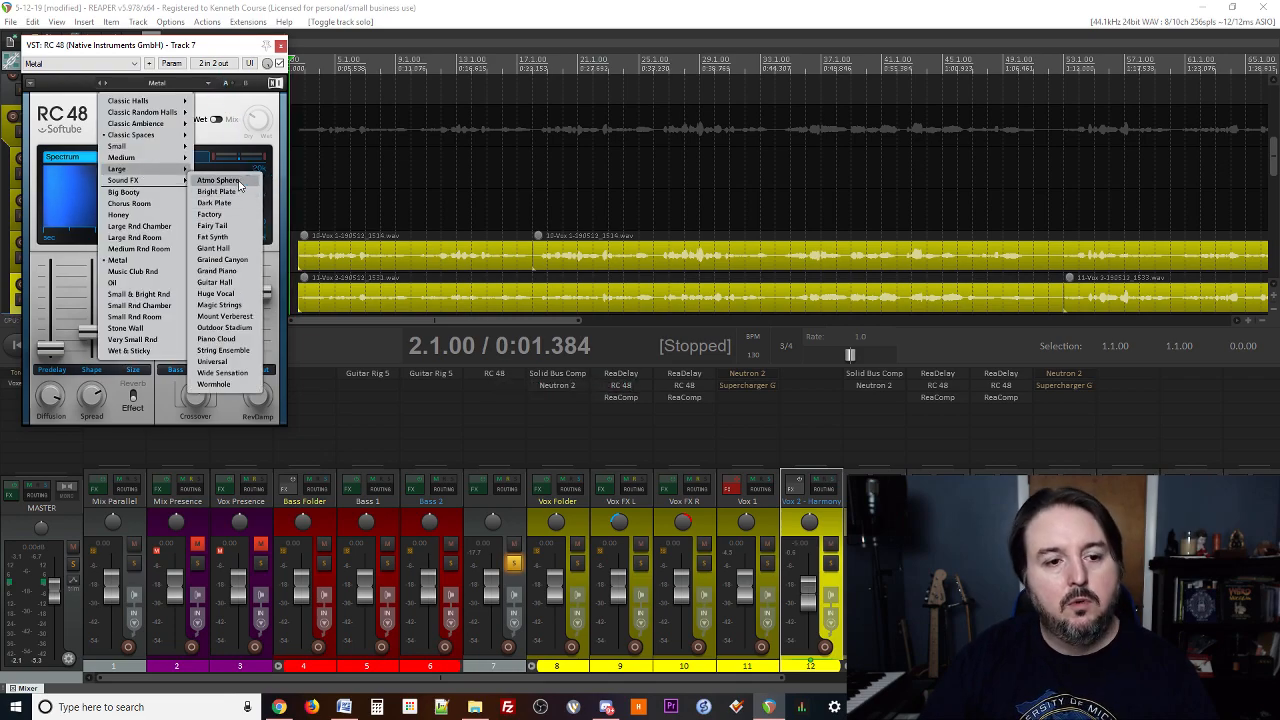
click(238, 180)
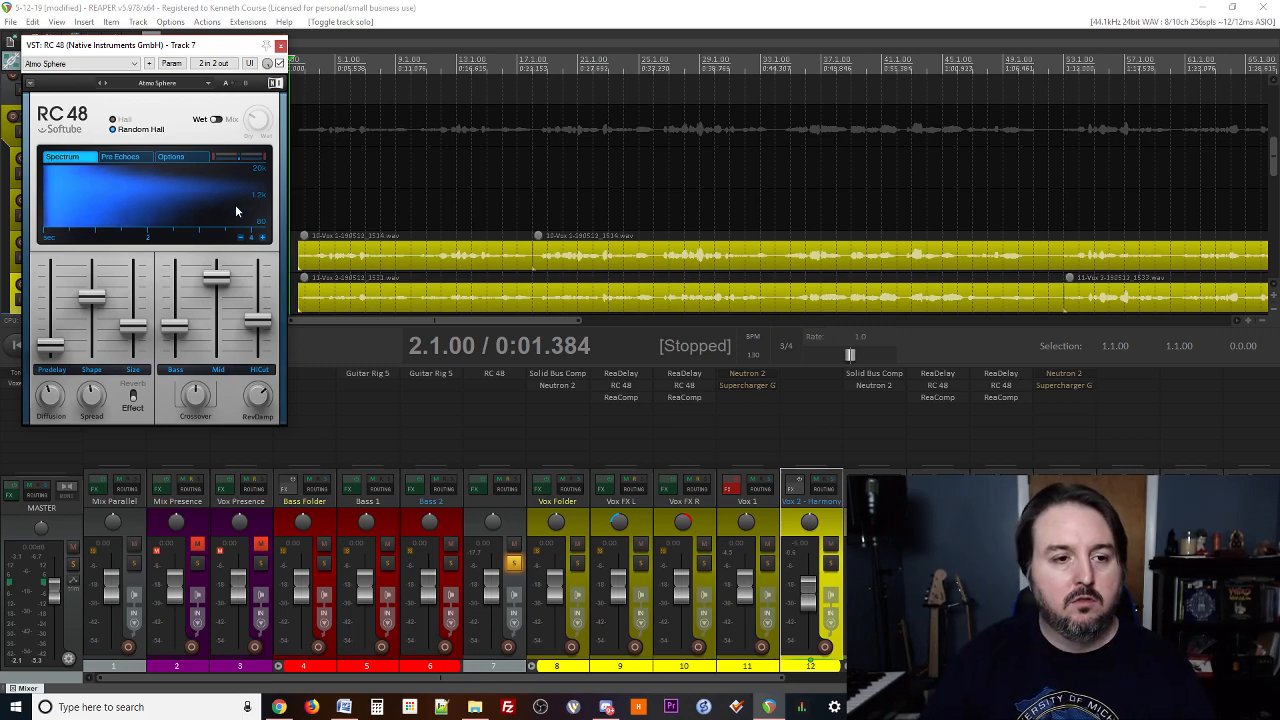
key(space)
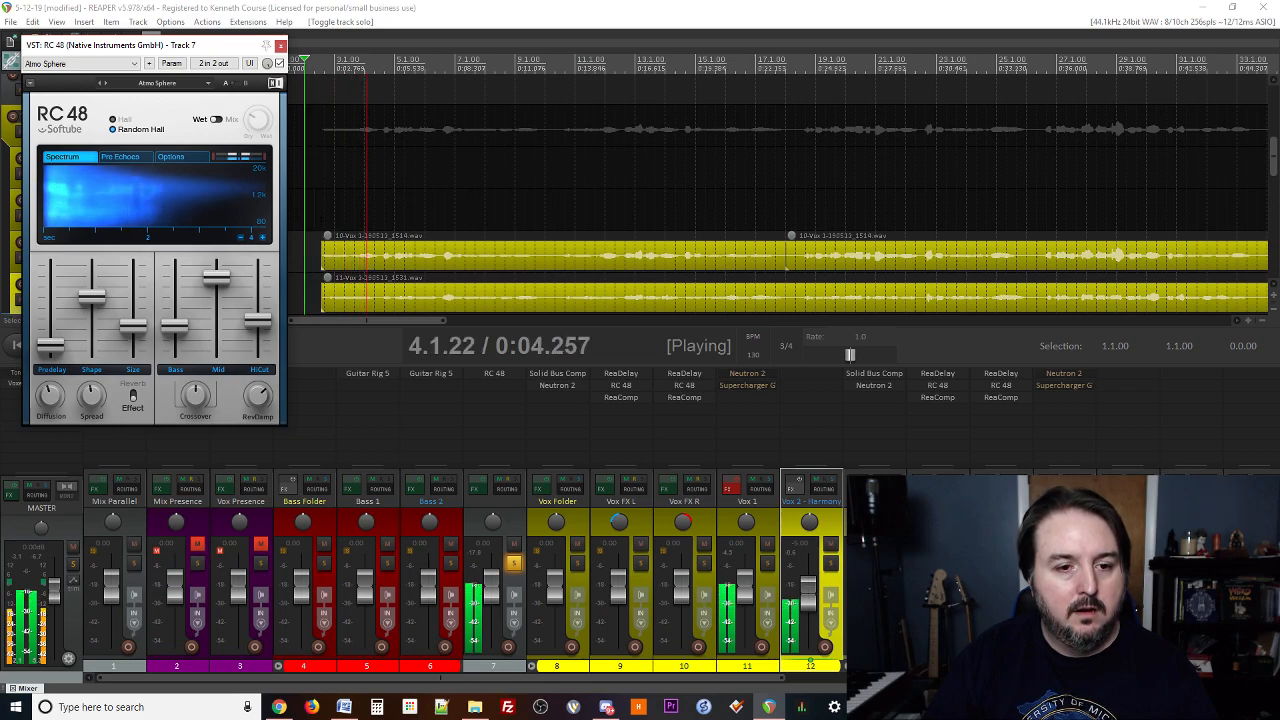
click(684, 662)
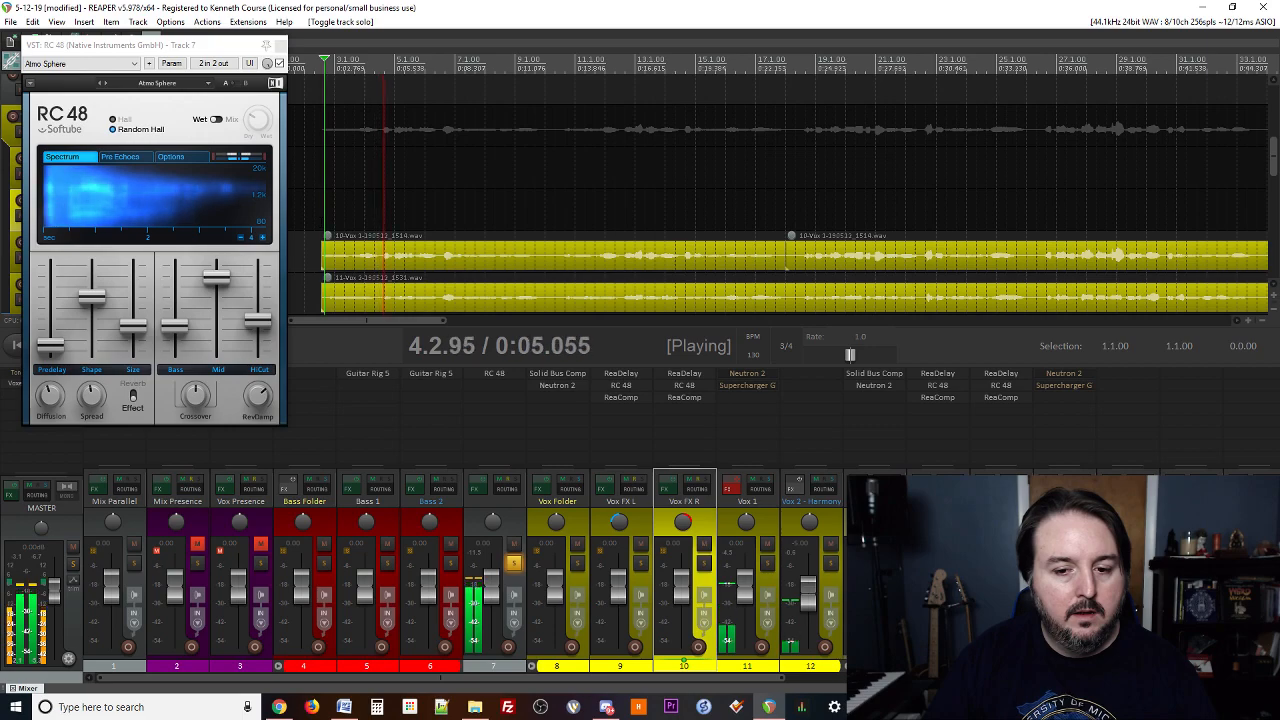
key(space)
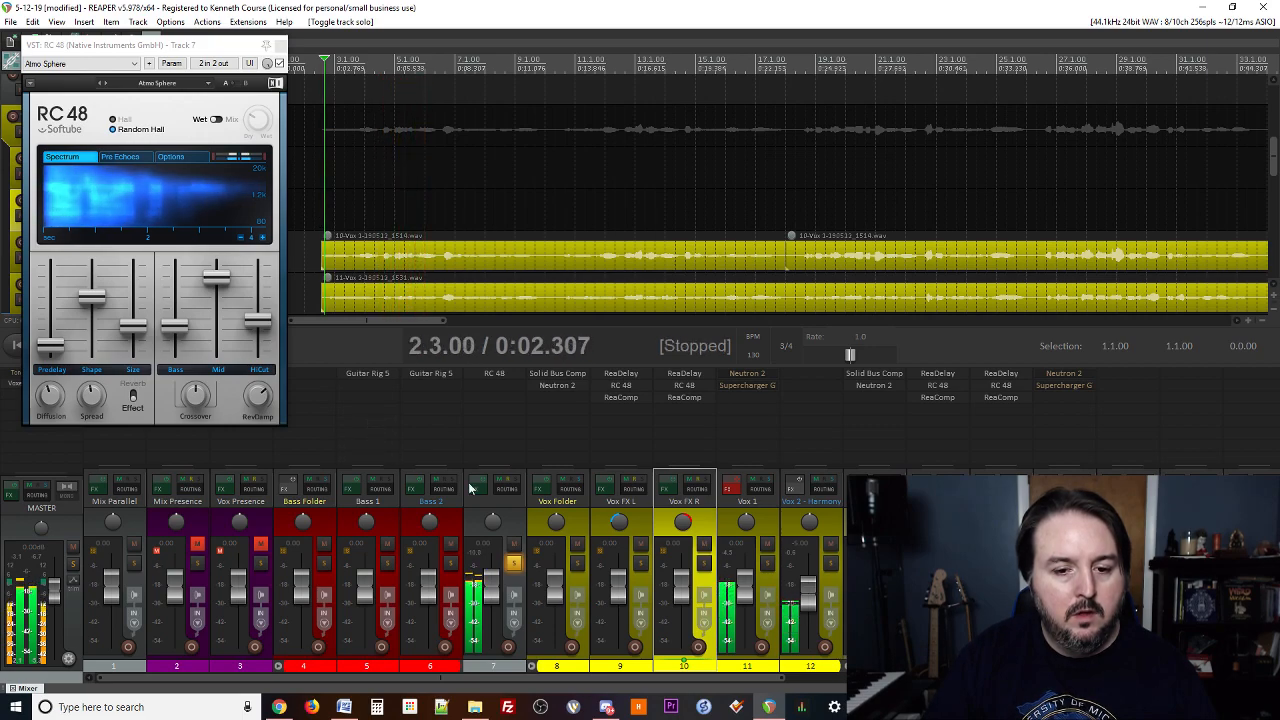
- Switch track 7's receives from Vox 1 and Vox 2 - Harmony to Pre-FX, then resume playback
click(507, 488)
drag(690, 460, 524, 176)
click(766, 288)
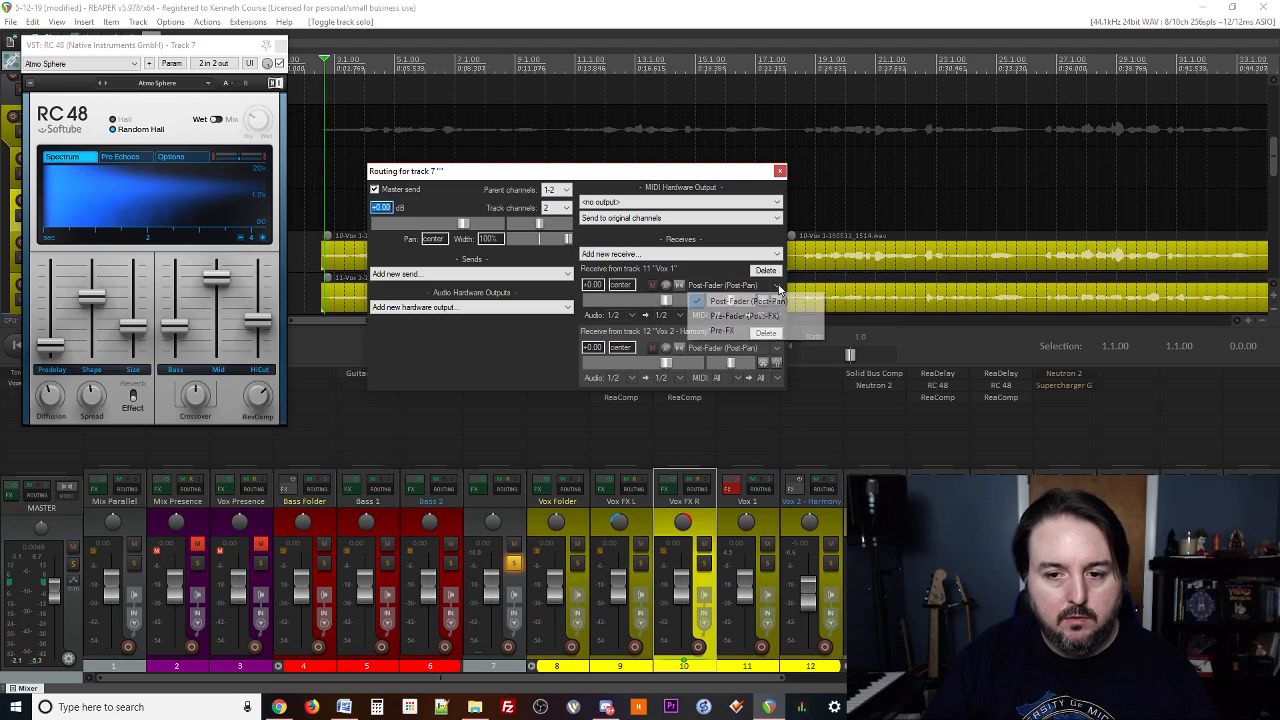
click(765, 328)
click(776, 347)
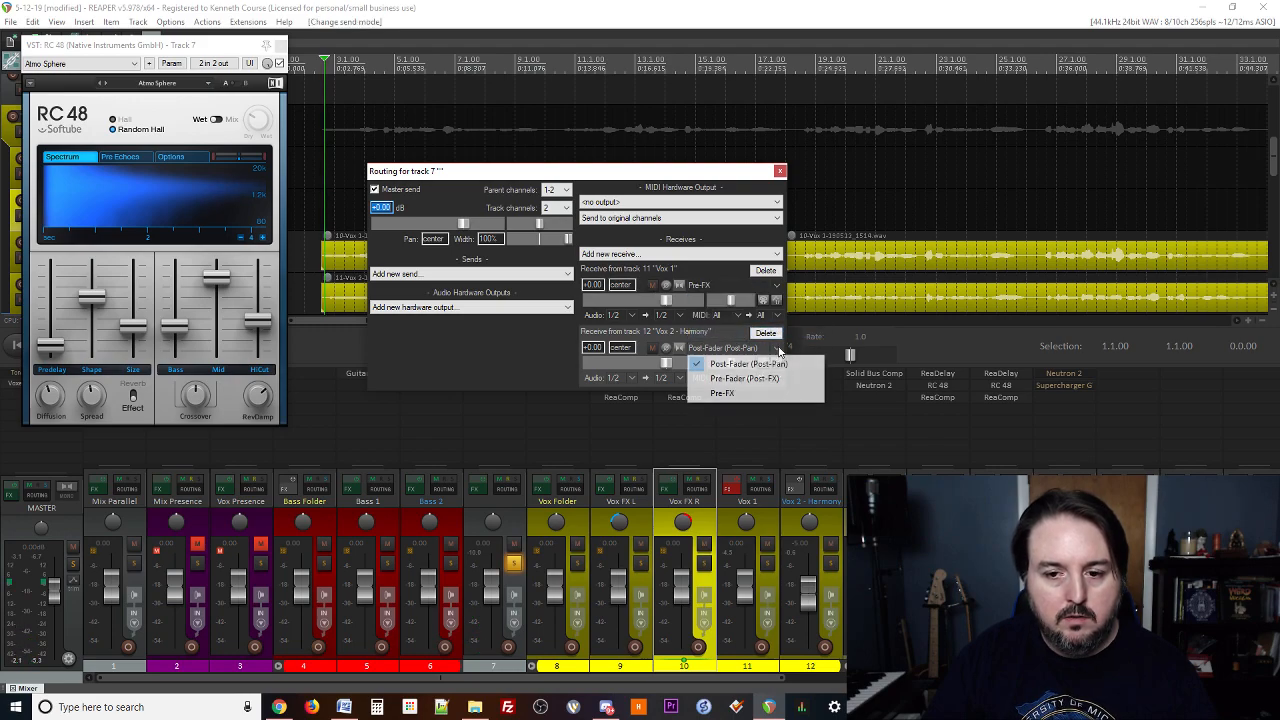
click(740, 390)
click(779, 171)
key(space)
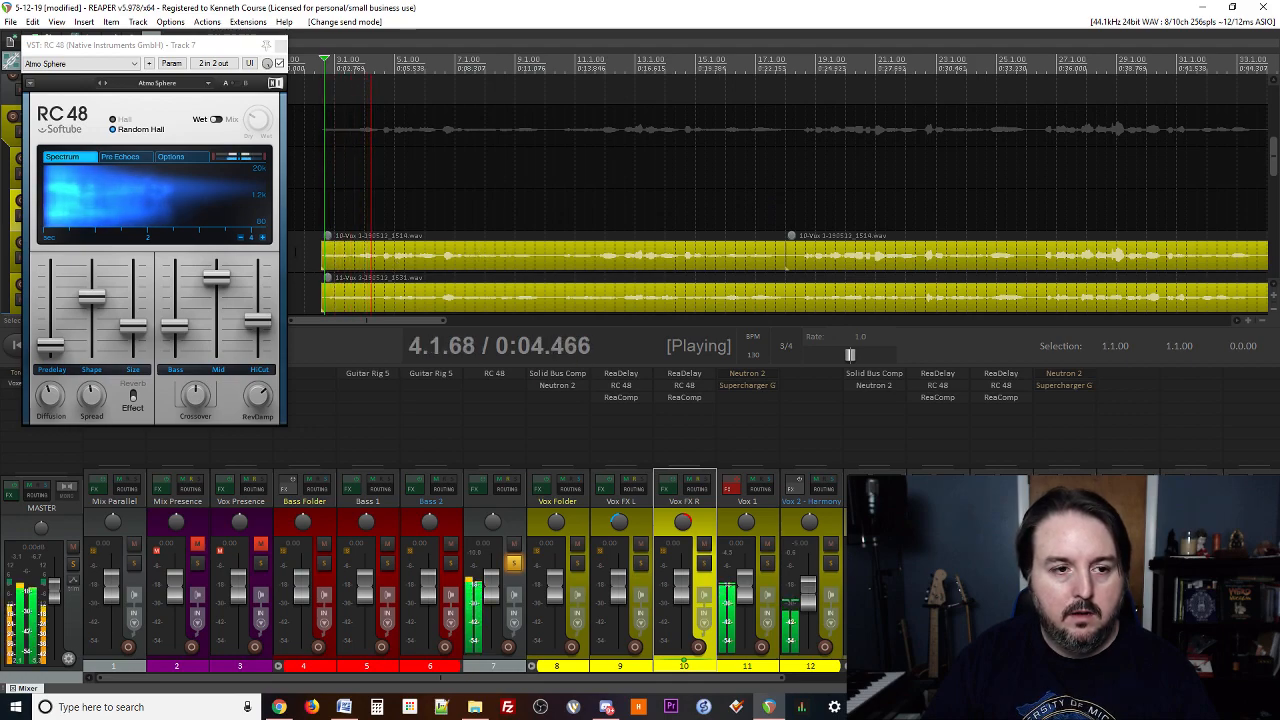
- Audition the large Bright Plate and Grained Canyon presets in track 7's RC 48 reverb
click(210, 86)
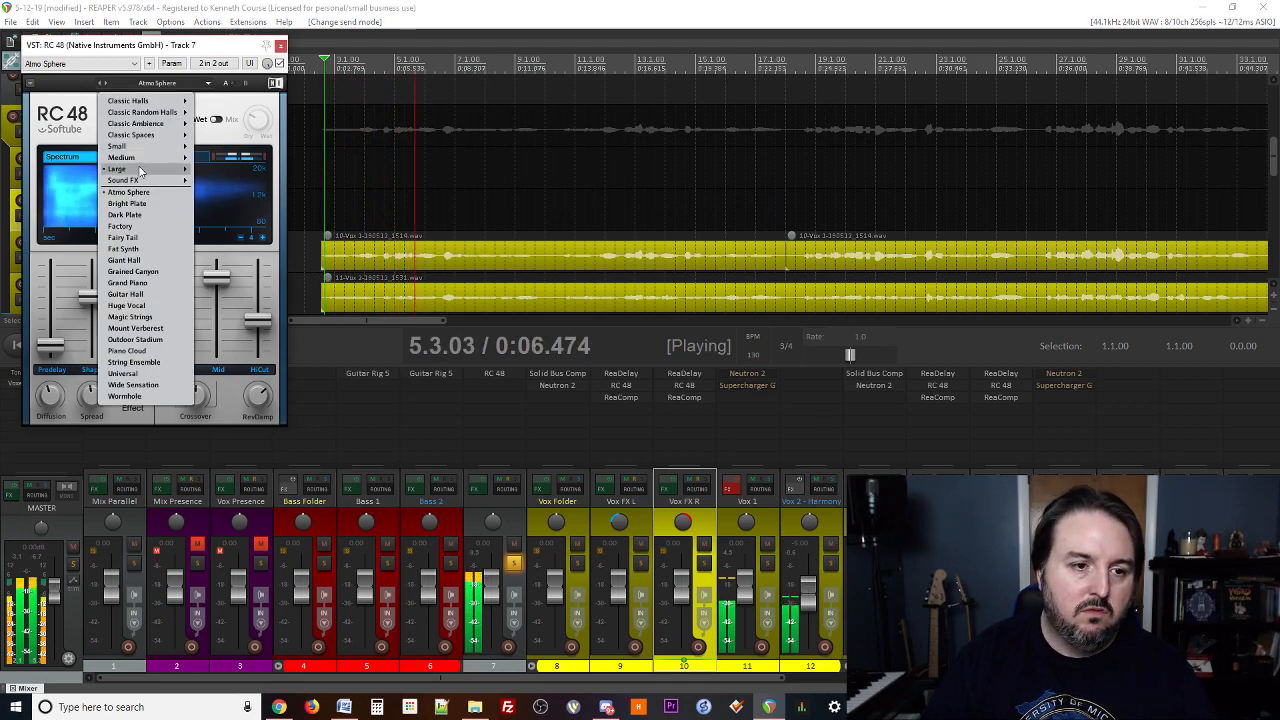
mouse_move(196, 170)
click(214, 191)
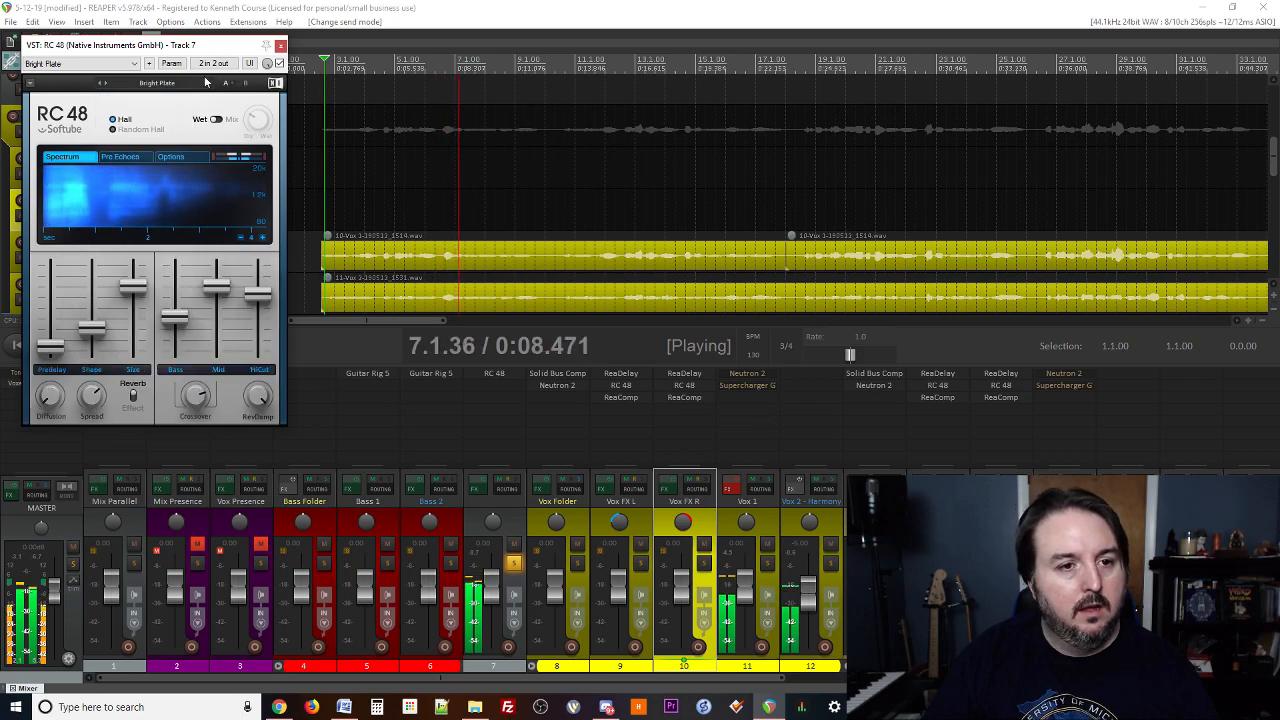
click(157, 83)
mouse_move(150, 169)
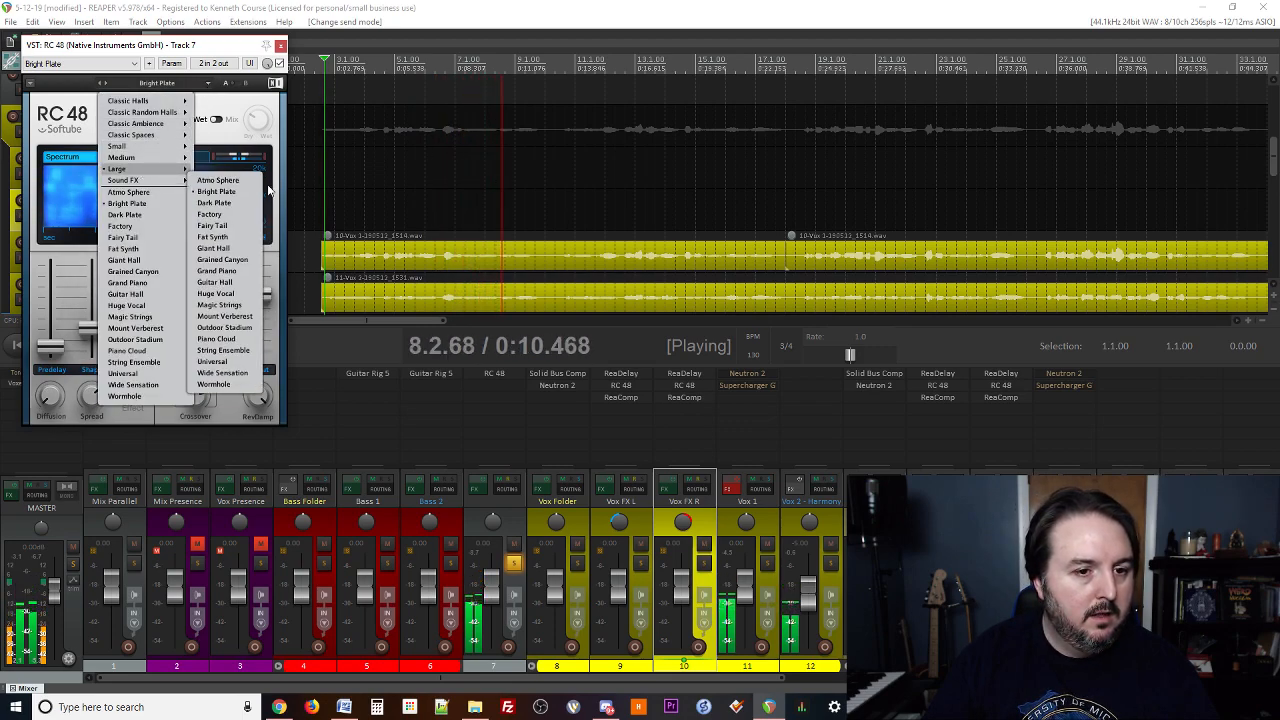
click(224, 259)
key(space)
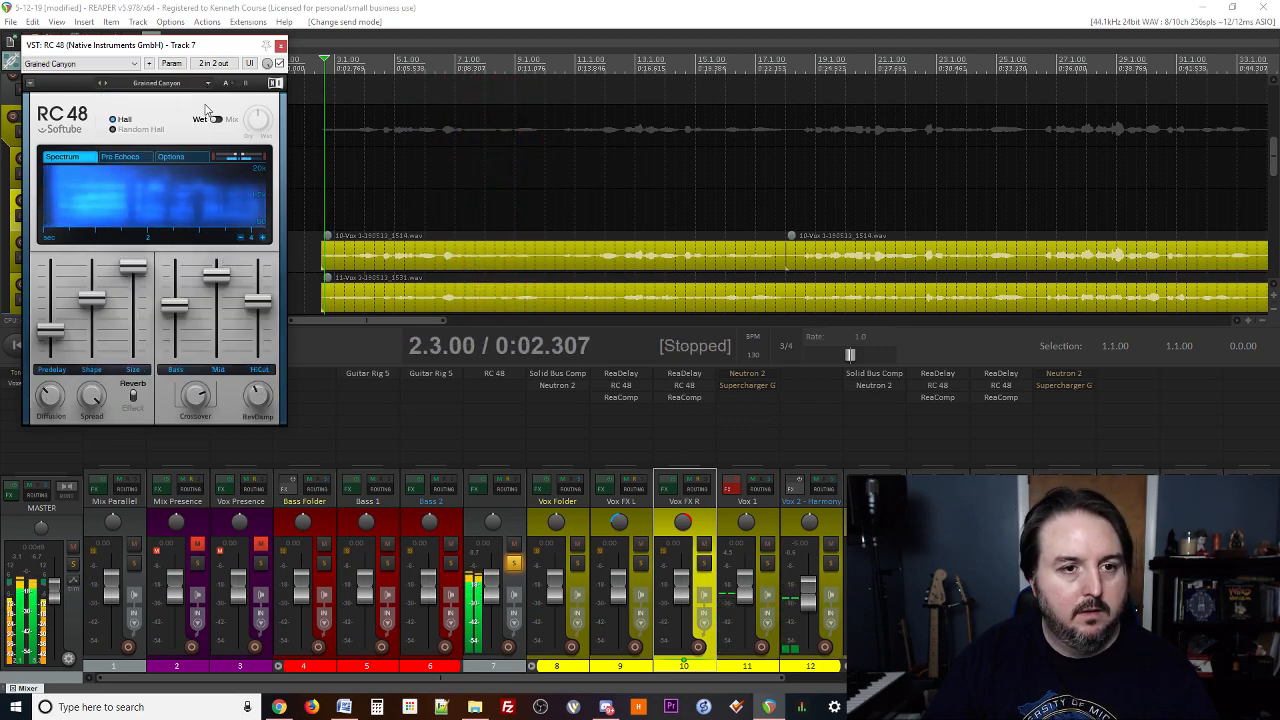
key(space)
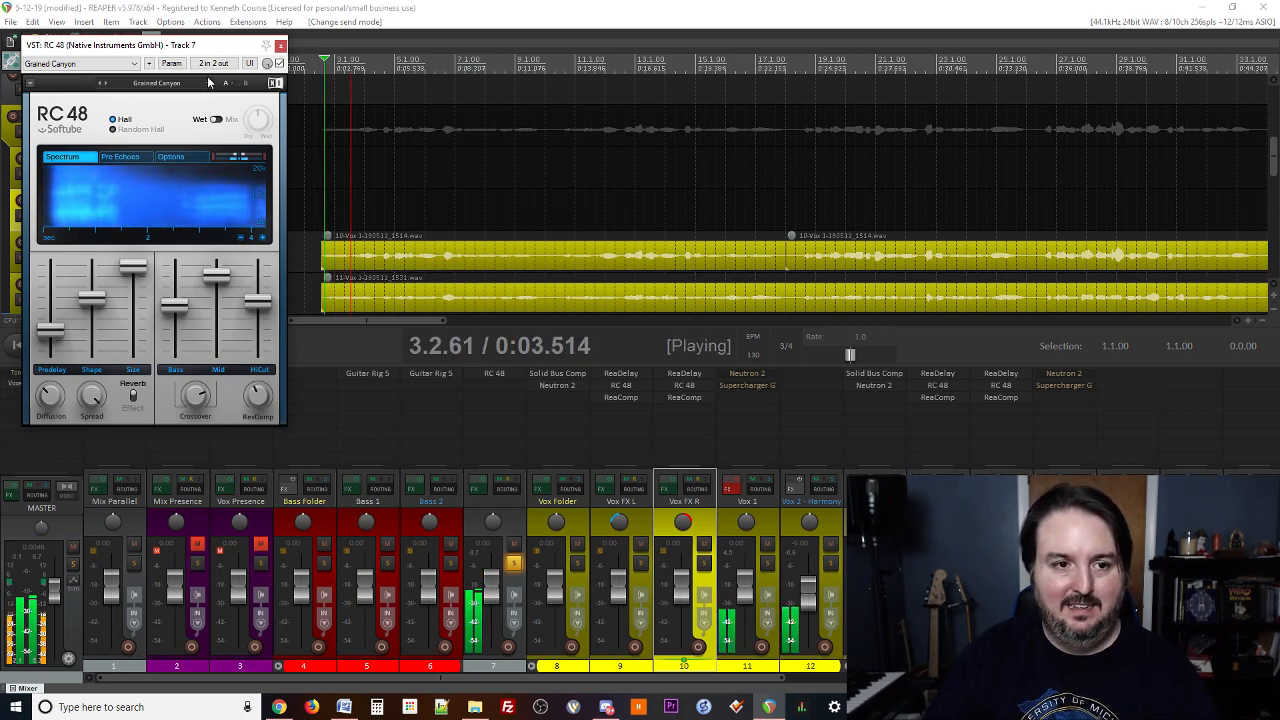
key(space)
- Load the large Huge Vocal preset in track 7's RC 48 and raise the track volume to +3.80 dB during playback
click(208, 84)
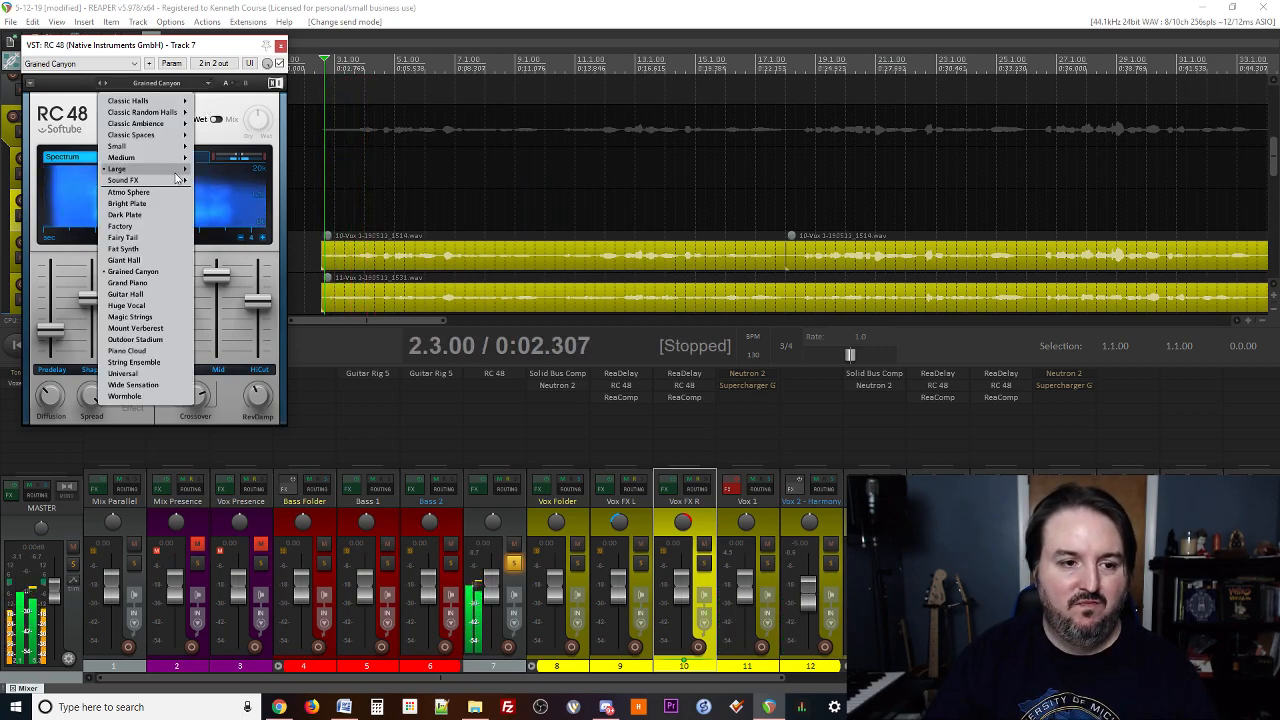
mouse_move(177, 178)
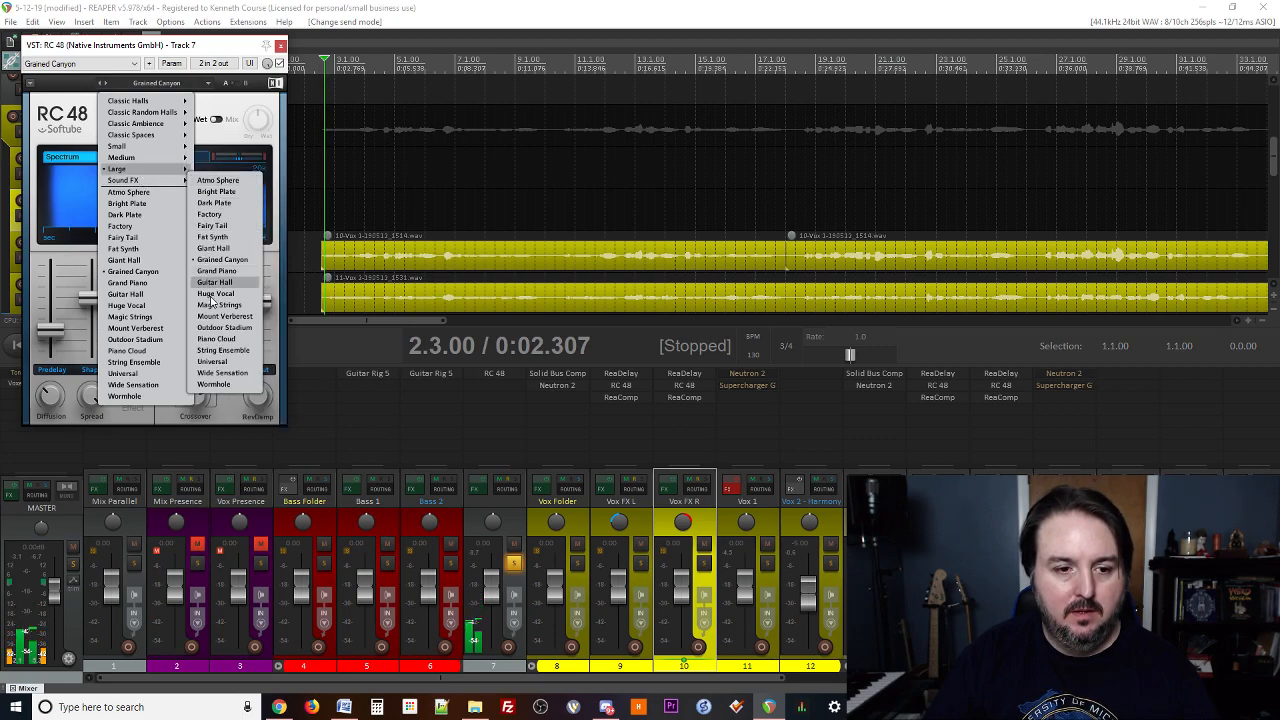
click(214, 293)
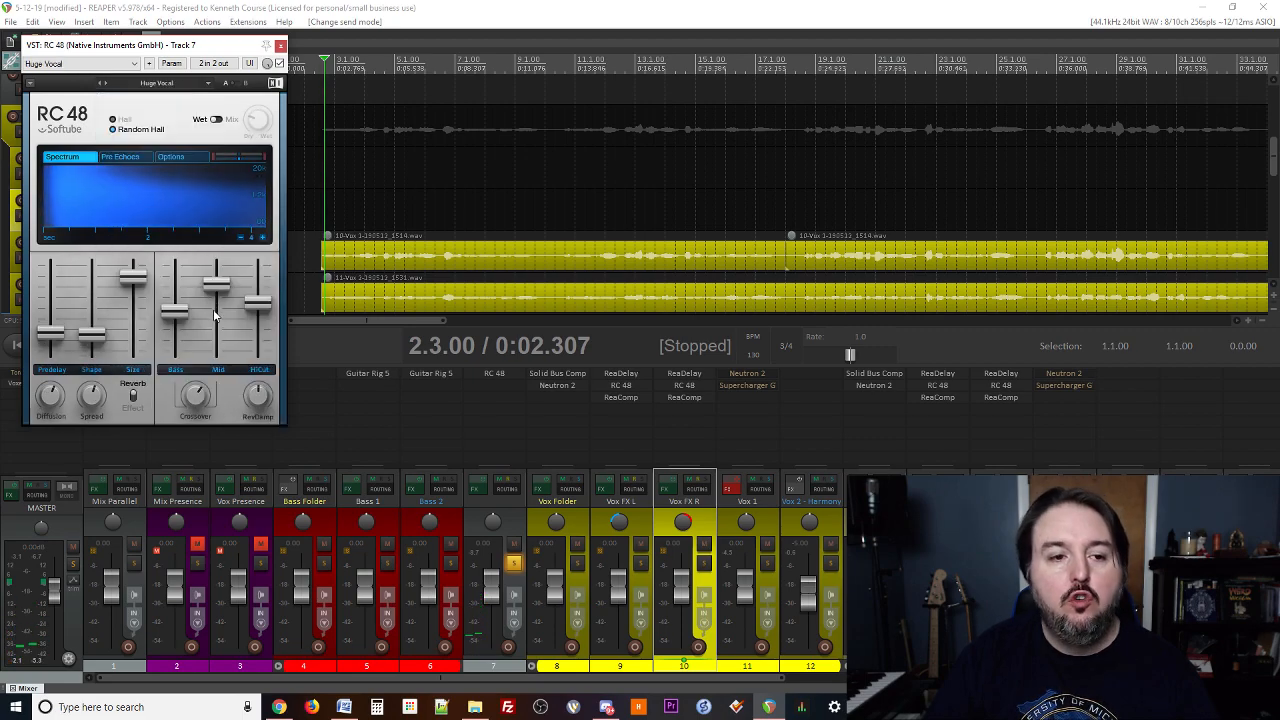
key(space)
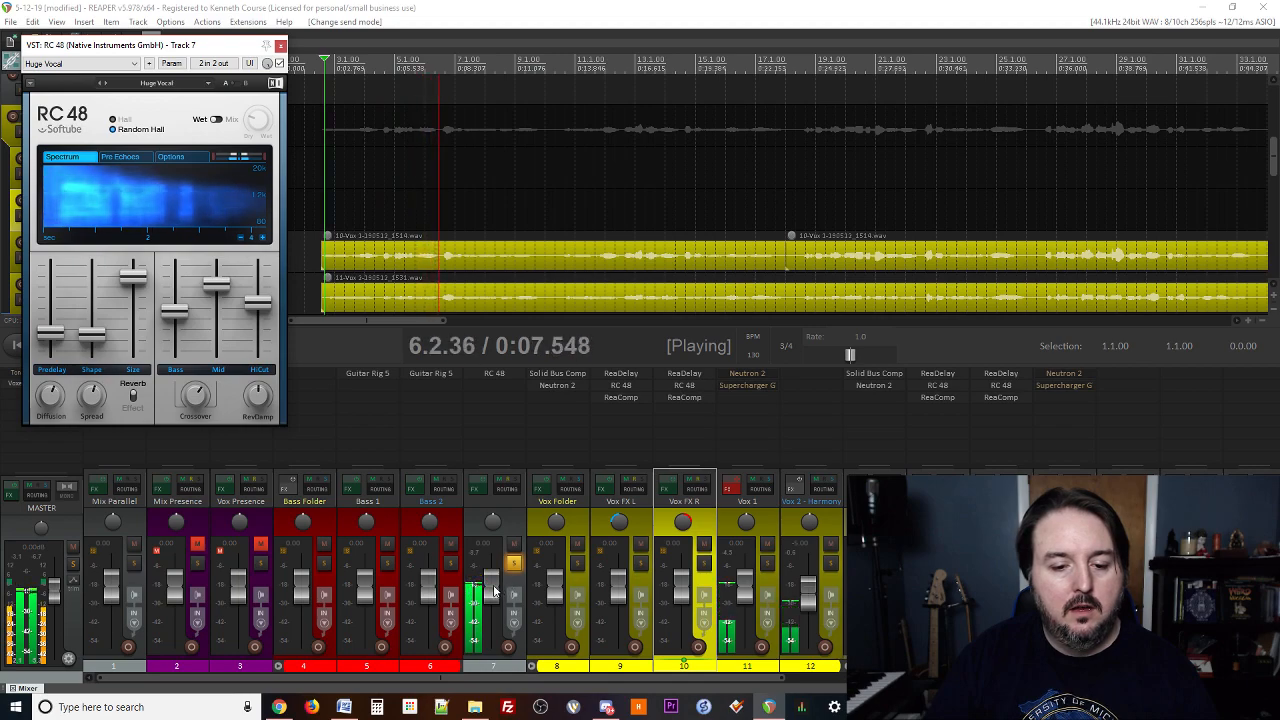
drag(493, 591, 491, 584)
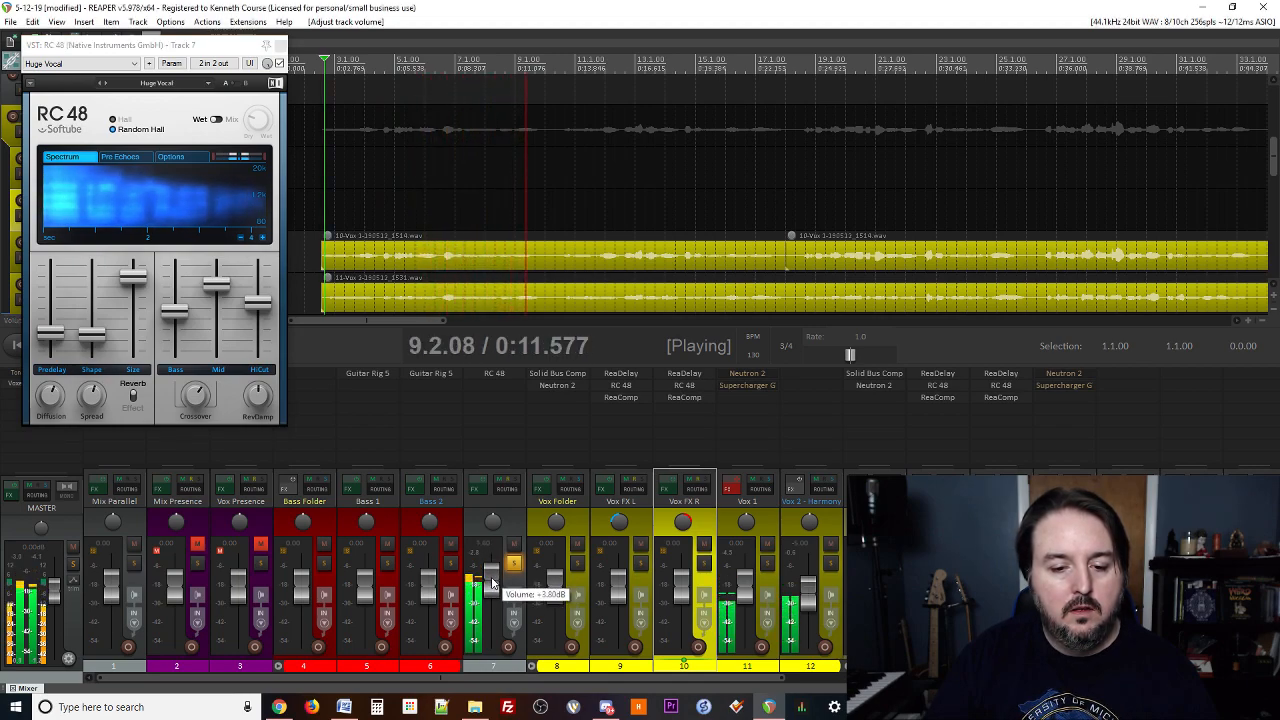
key(space)
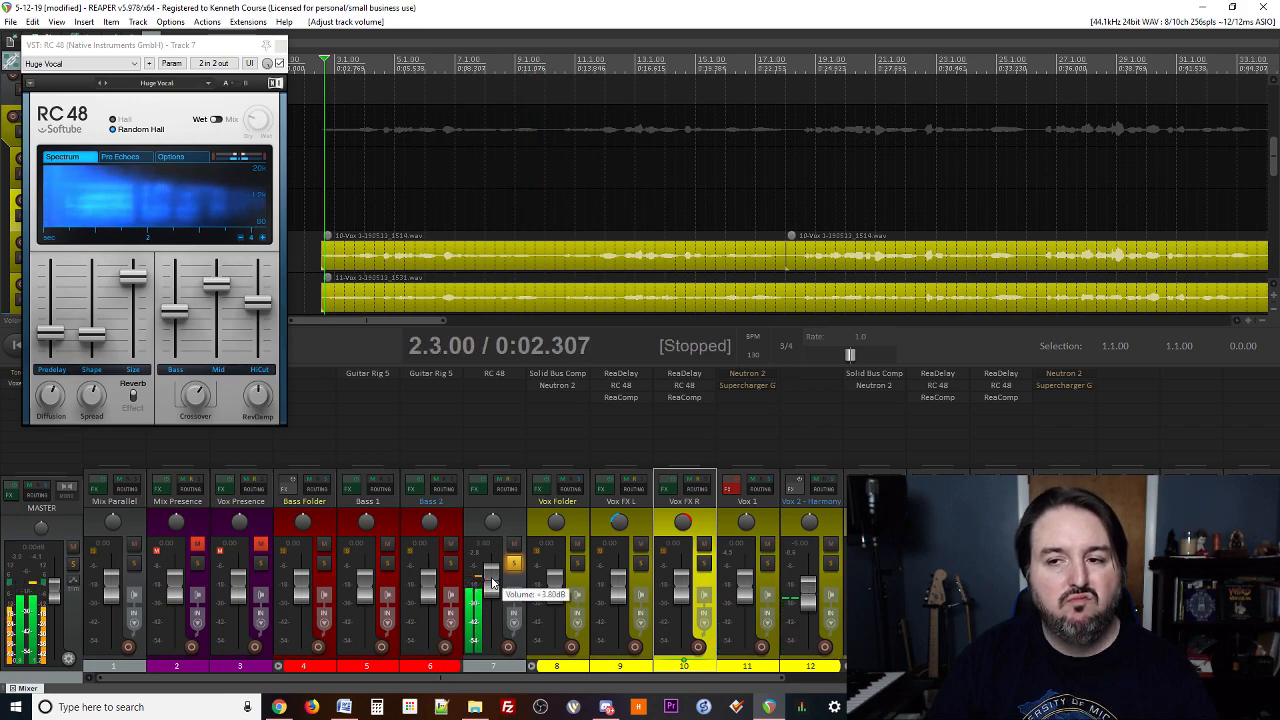
- Play track 7 soloed together with Vox Folder, close the RC 48 window and reset track 7's volume to its default
click(578, 564)
key(space)
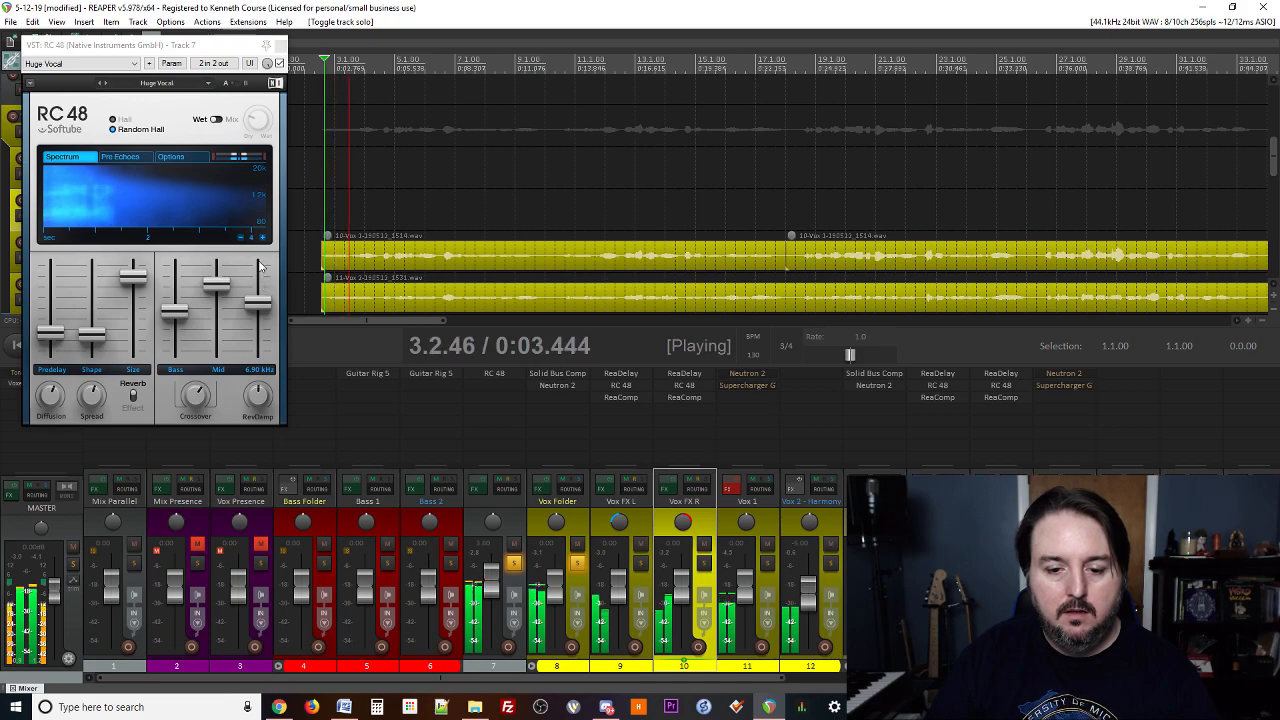
click(278, 46)
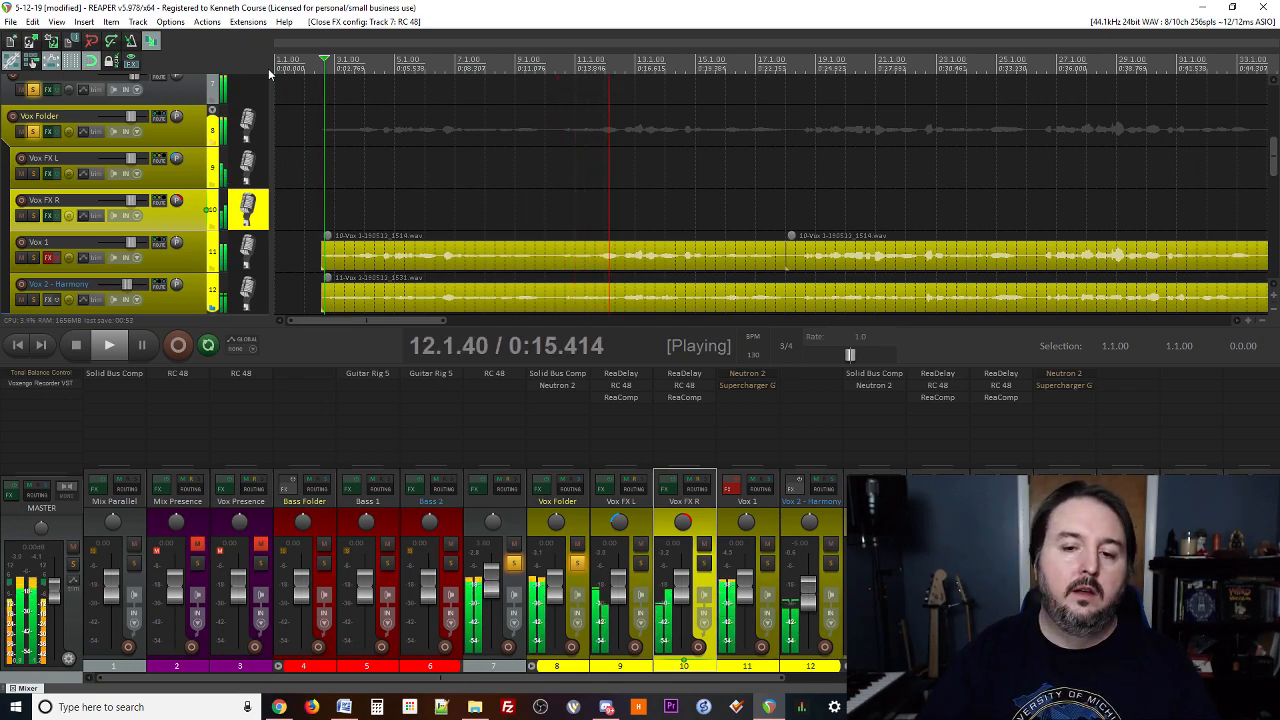
scroll(480, 210, down, 1)
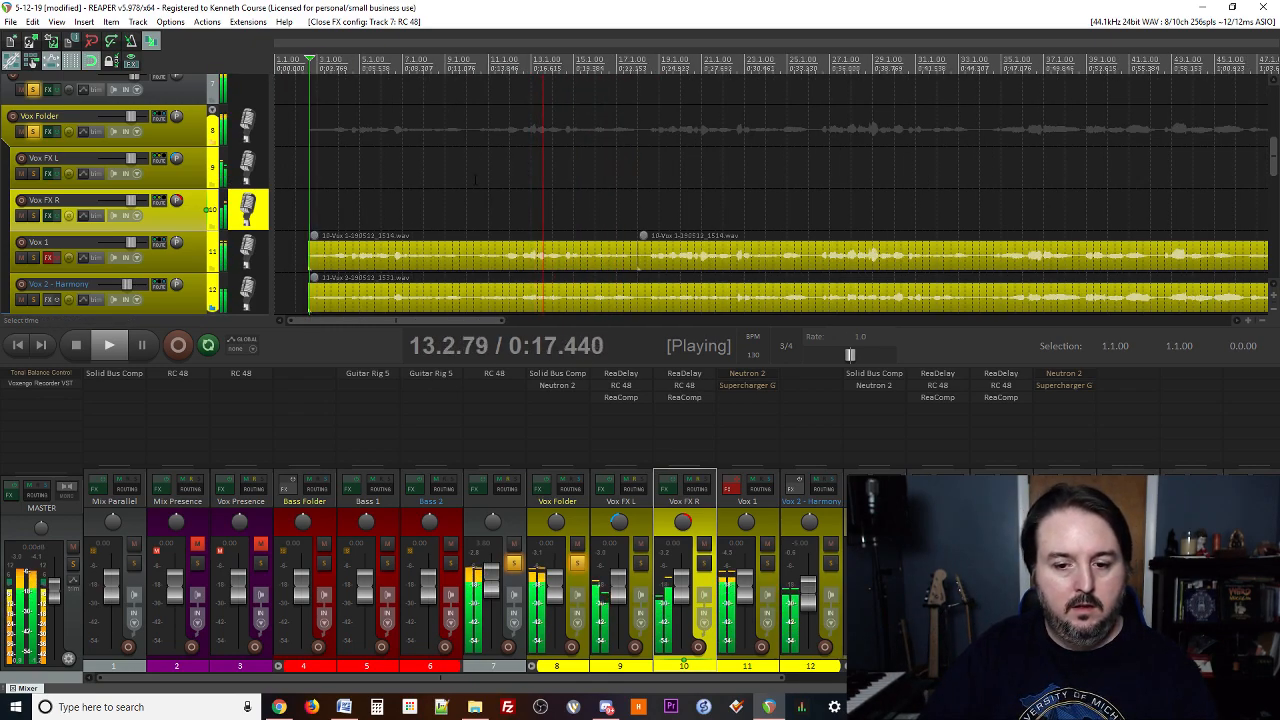
double_click(489, 583)
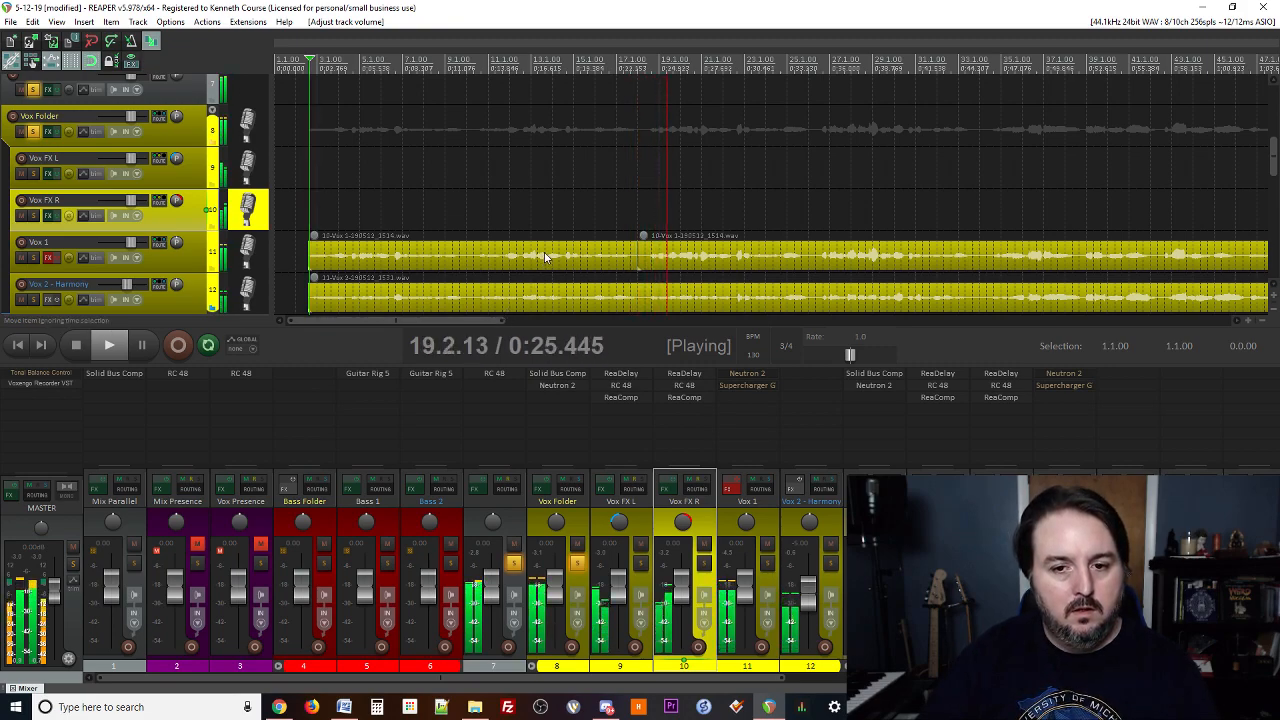
- Set the Vox 2 - Harmony track volume to -7 dB in its routing settings and close them
scroll(544, 251, down, 2)
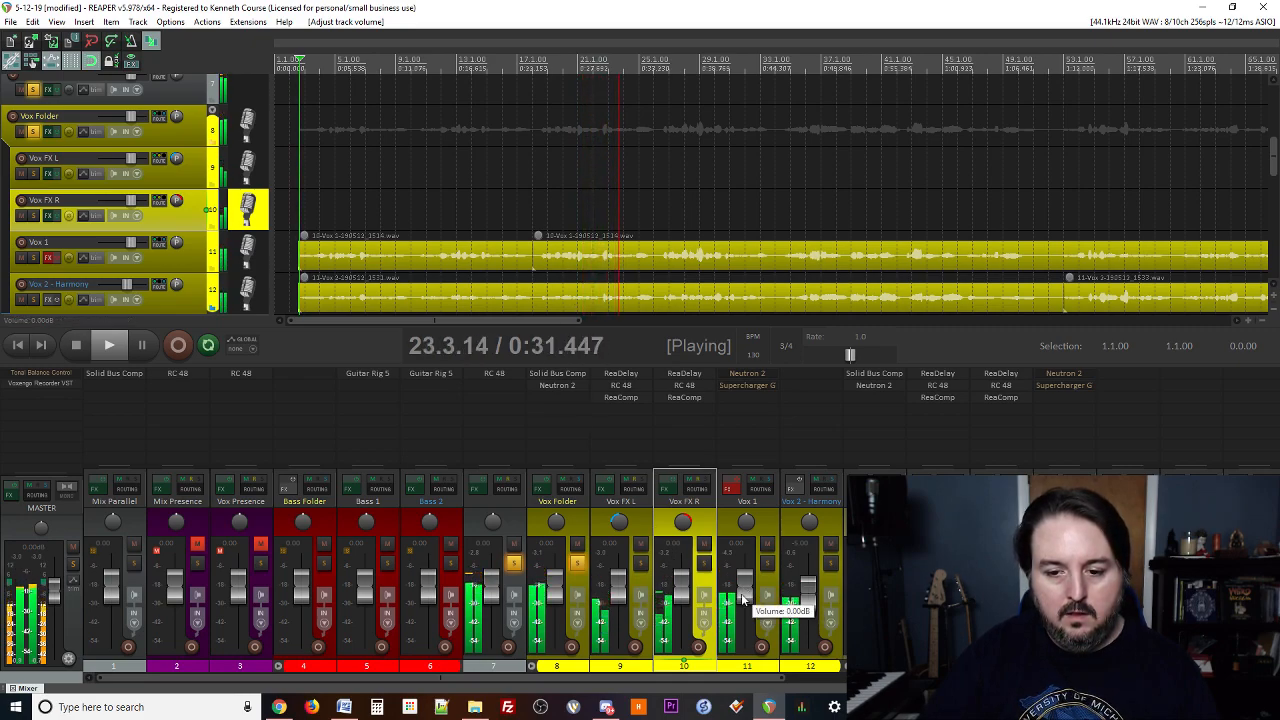
right_click(802, 593)
text(-7)
key(Return)
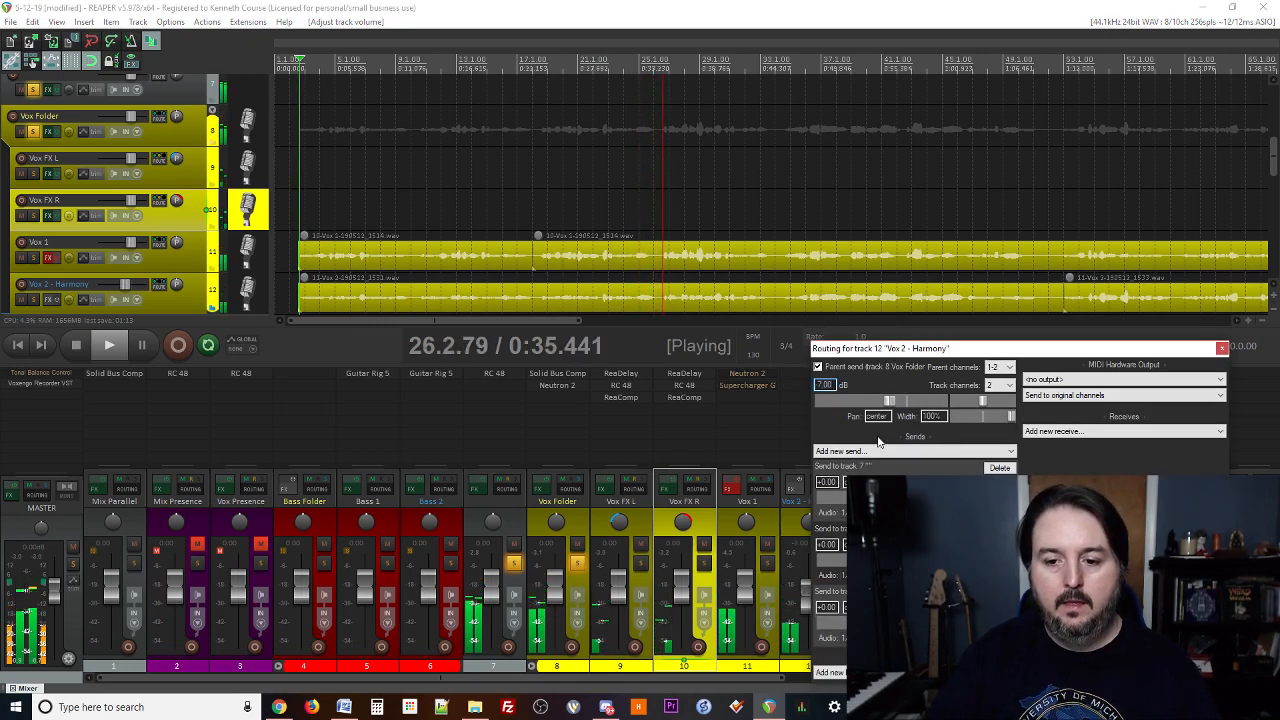
click(1222, 349)
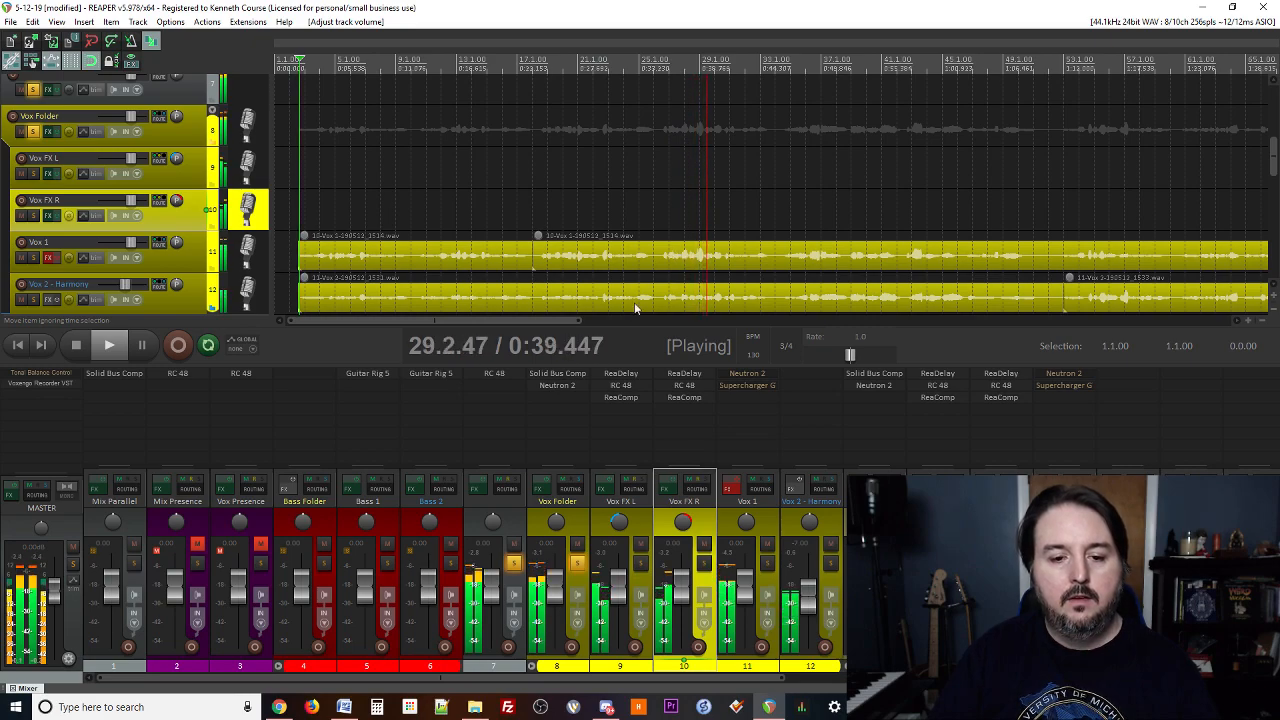
- Add ReaEQ from the favorites to the end of Vox FX L's effects chain and stop playback
double_click(614, 410)
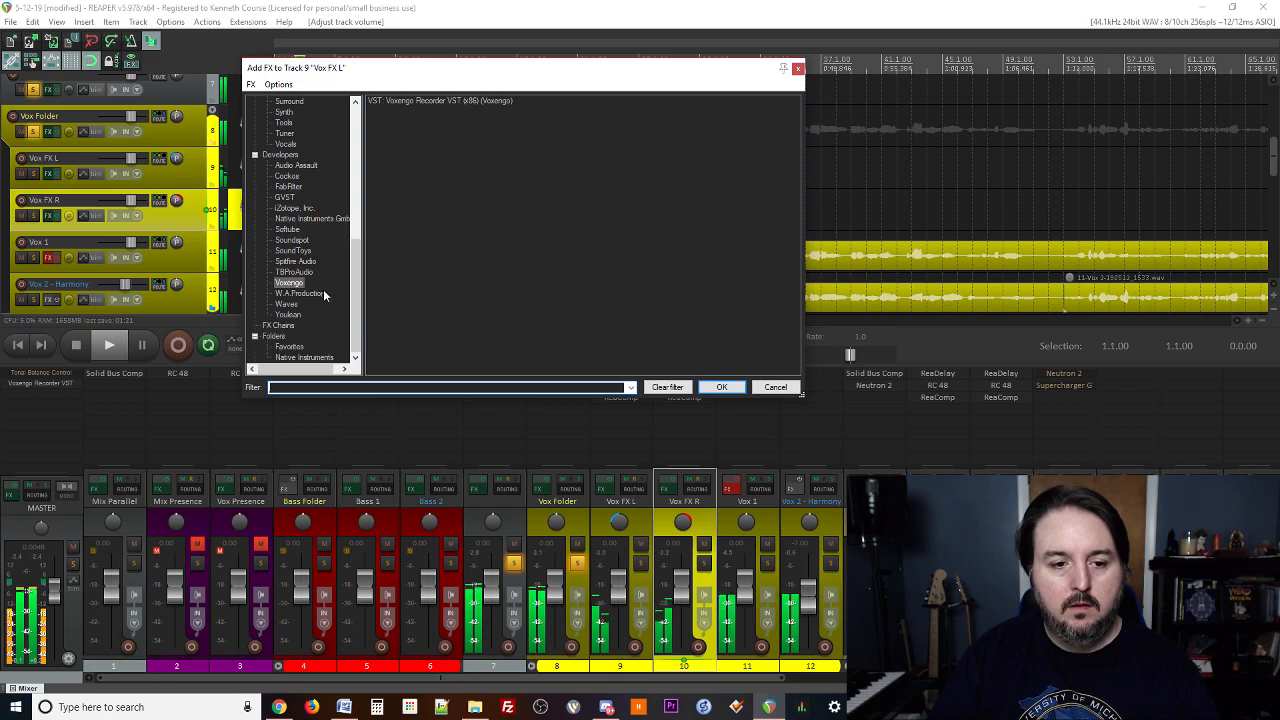
click(289, 347)
double_click(405, 138)
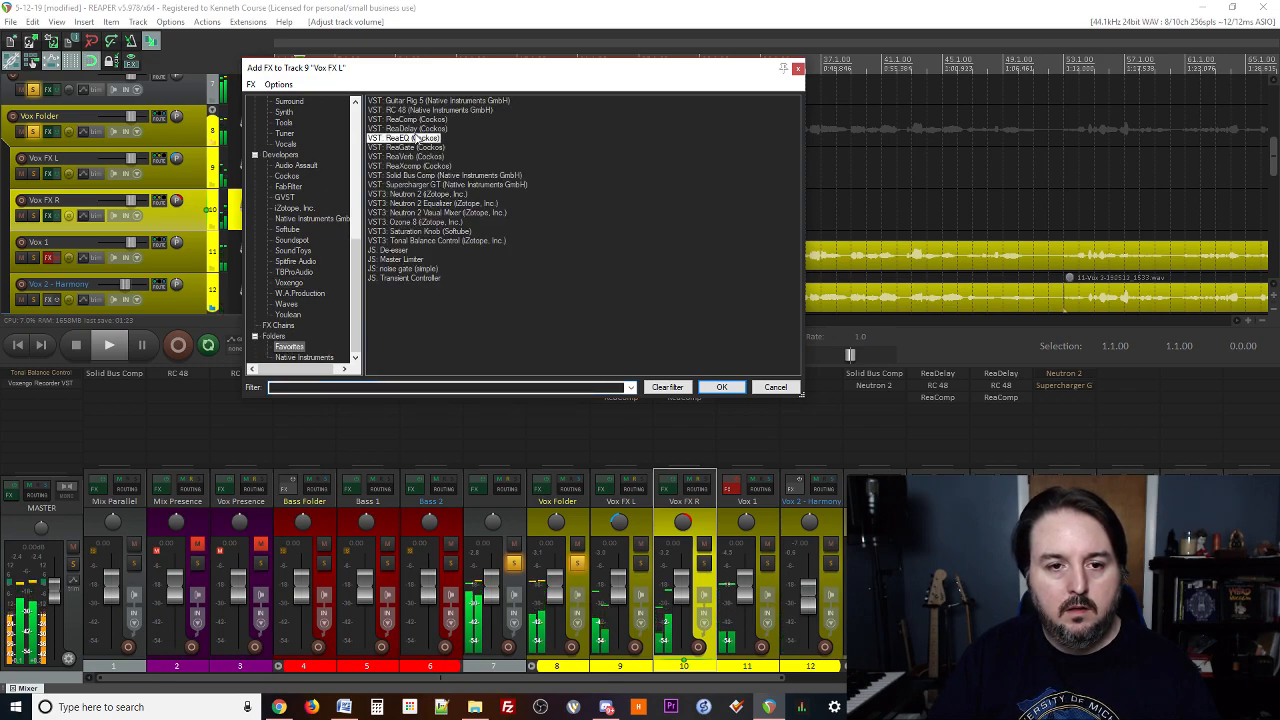
key(space)
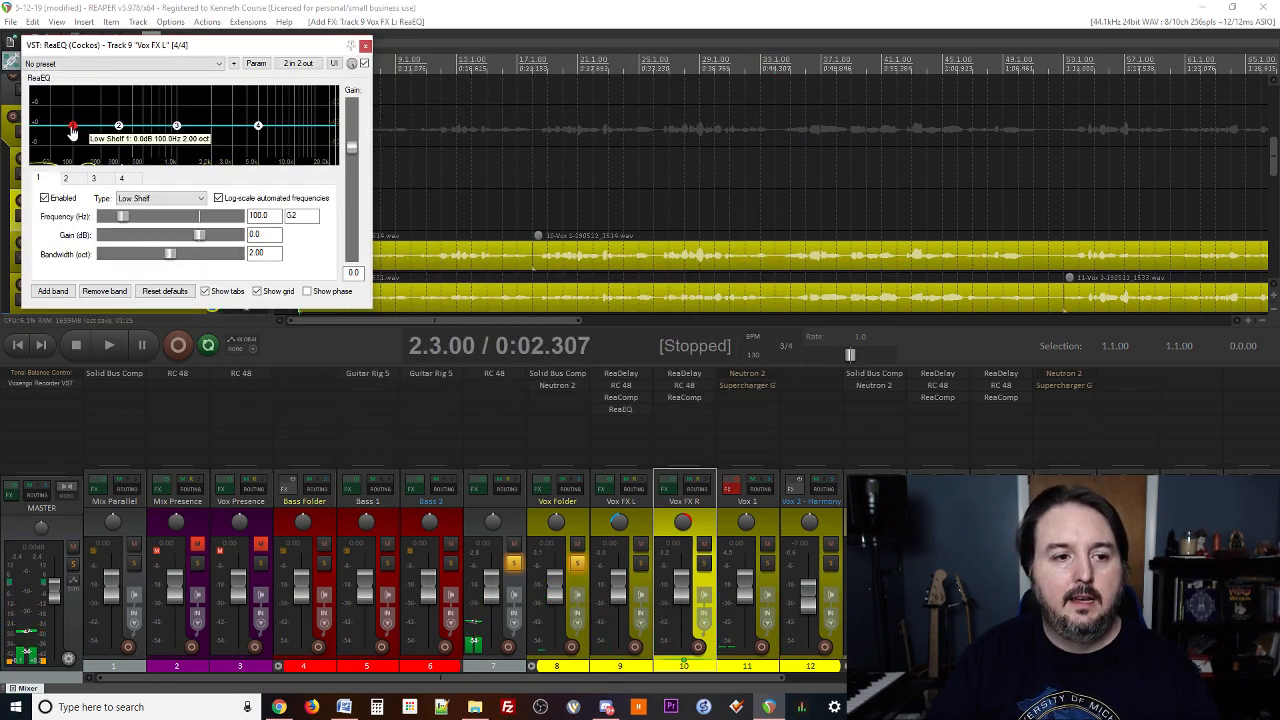
- Lower the low and high shelves in Vox FX L's ReaEQ, with the low shelf at about -6.6 dB, and copy it to Vox FX R and track 7
drag(72, 126, 72, 140)
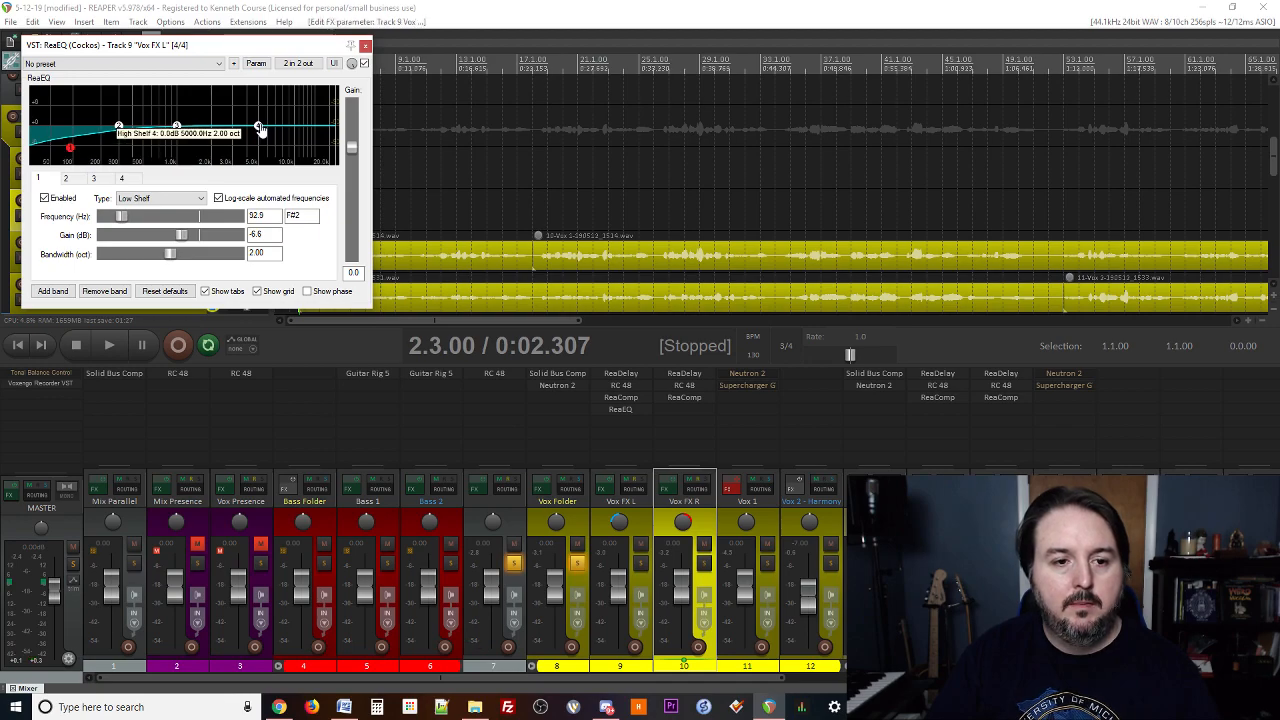
drag(258, 126, 265, 133)
click(364, 46)
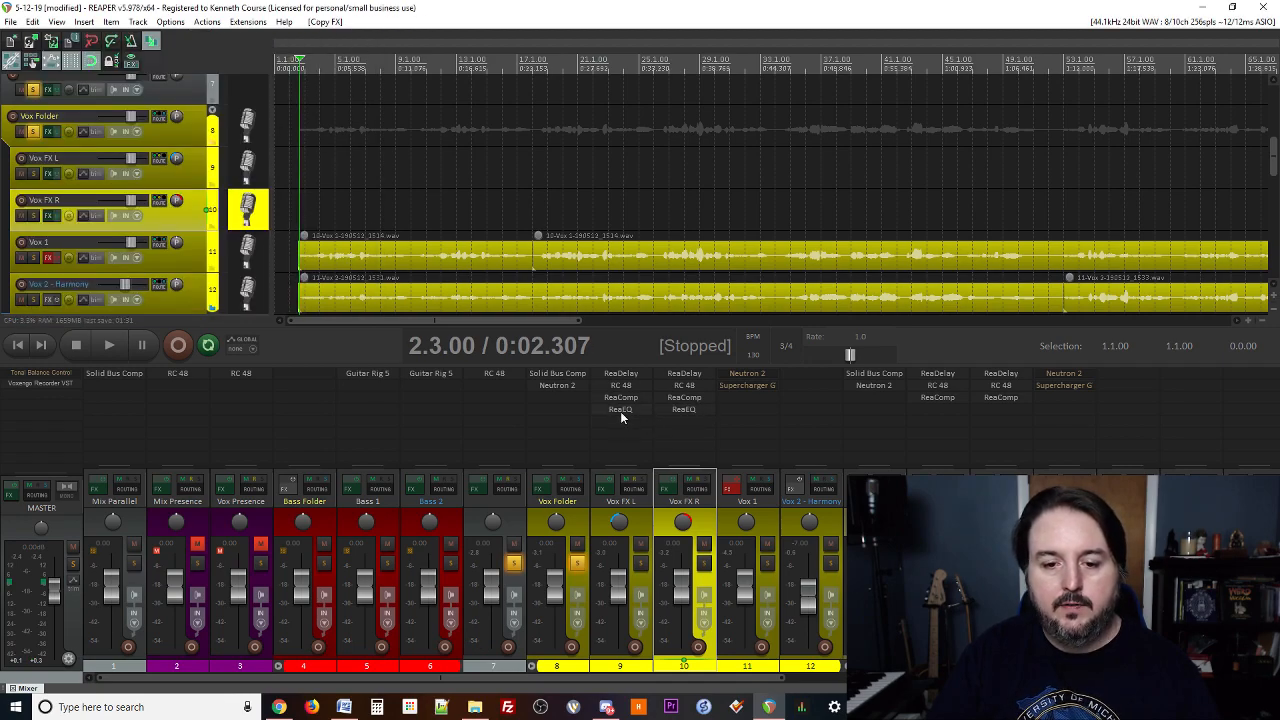
drag(621, 417, 490, 387)
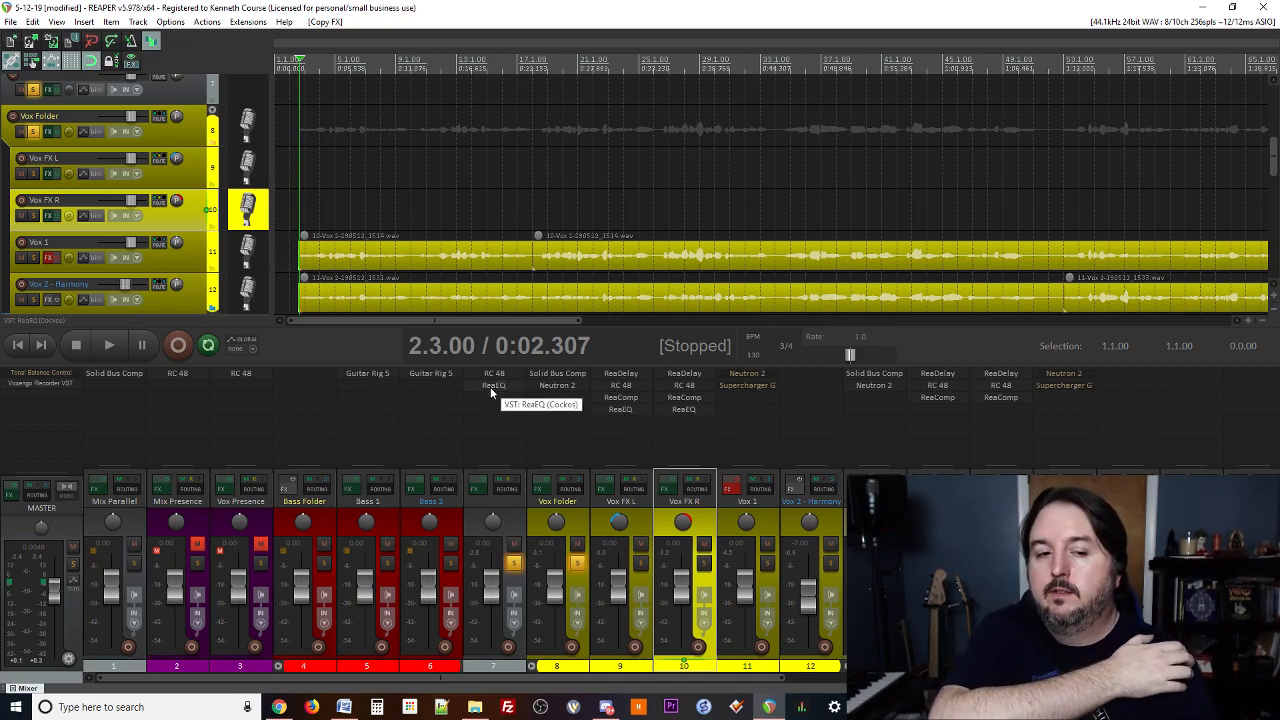
- Play the full mix without solos, solo track 7 and Vox Folder again while listening, and stop playback
click(514, 565)
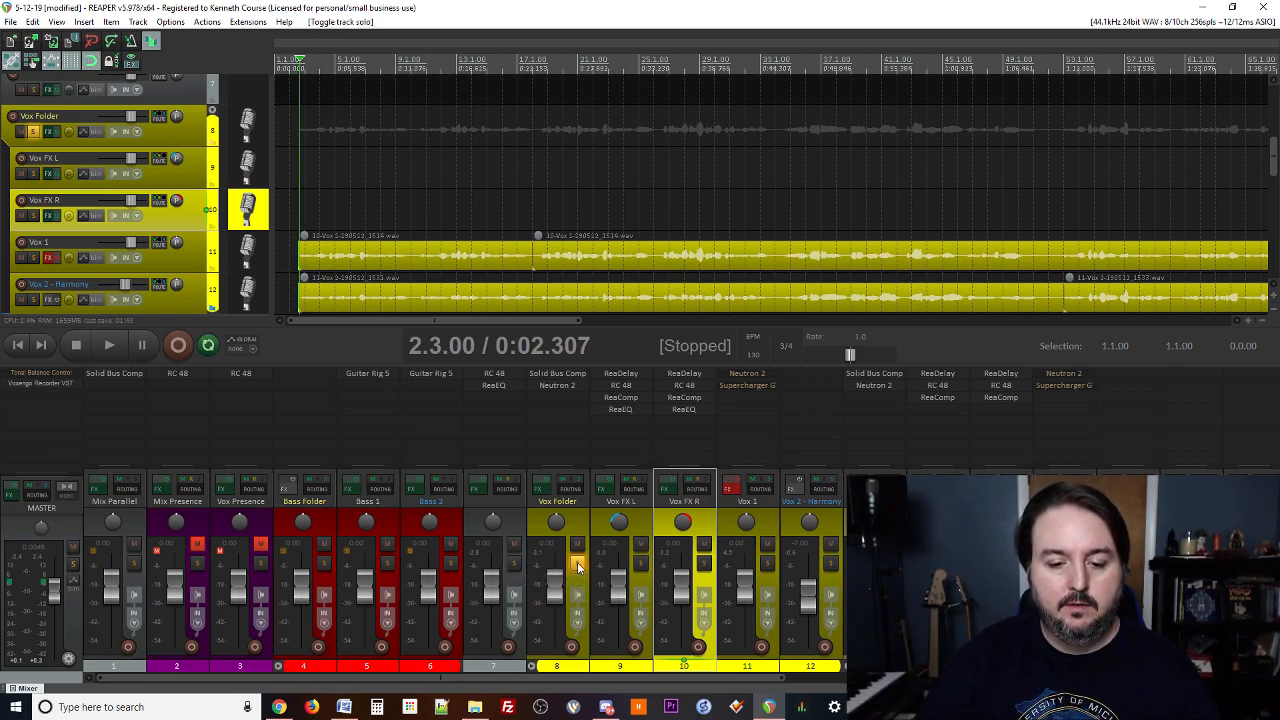
key(space)
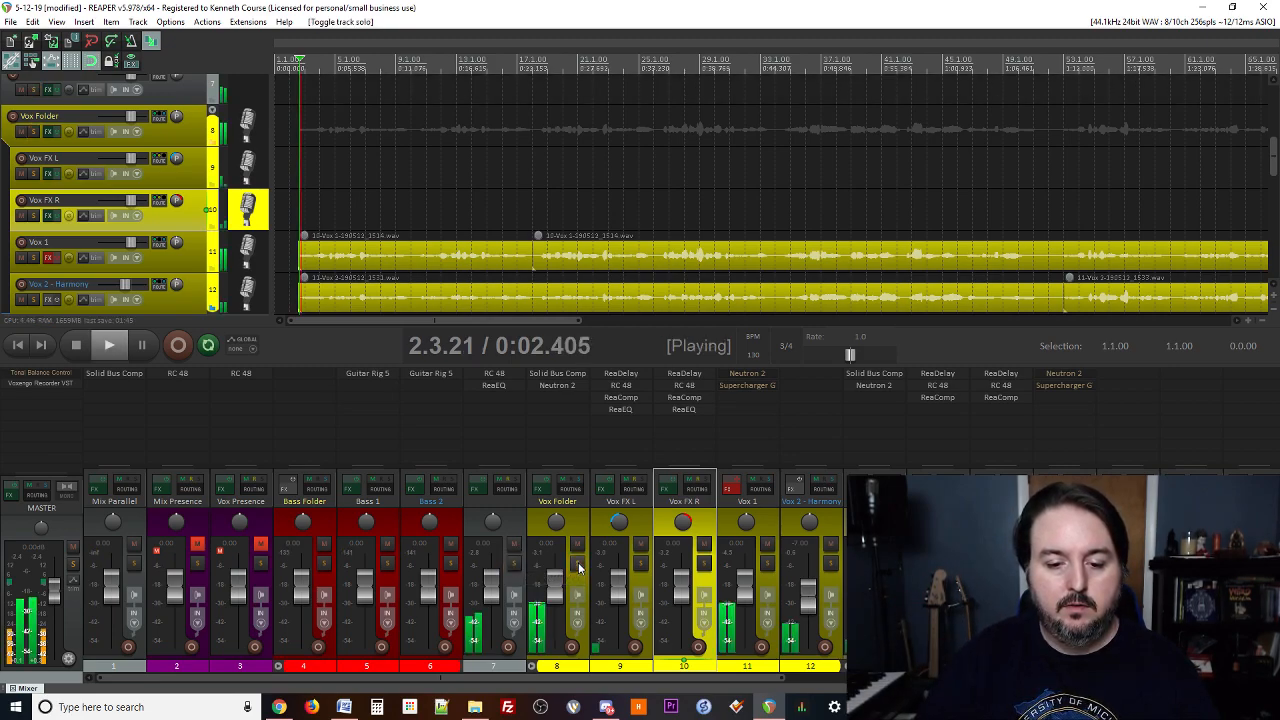
click(514, 565)
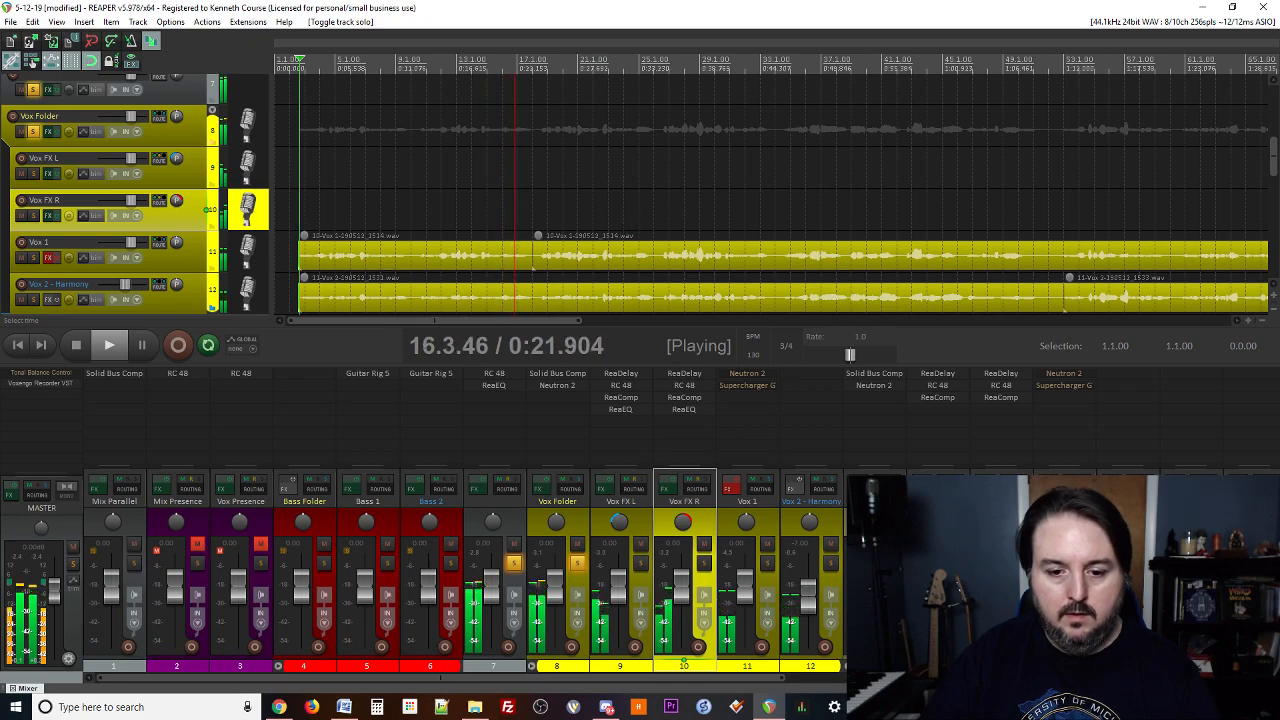
key(space)
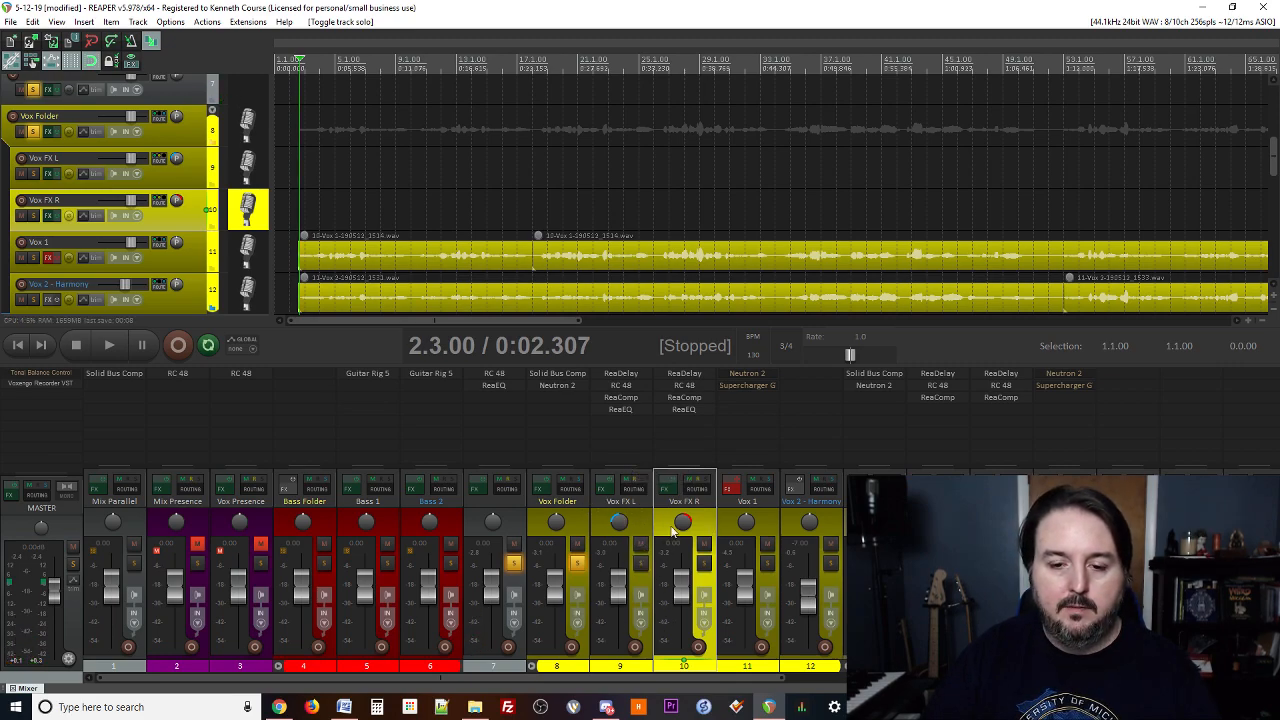
- Compare the vocals without and with effects by muting track 7, Vox FX L and Vox FX R, and unmuting them during playback
mouse_move(682, 532)
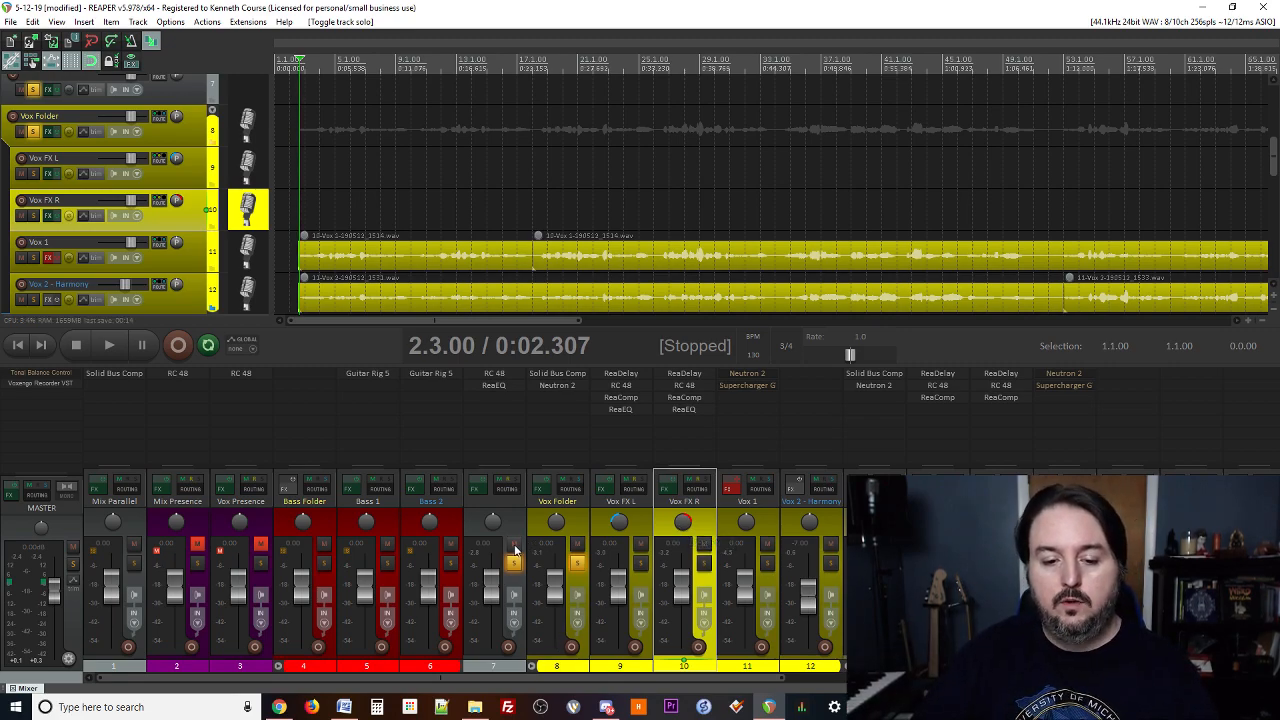
click(513, 543)
click(640, 543)
click(703, 543)
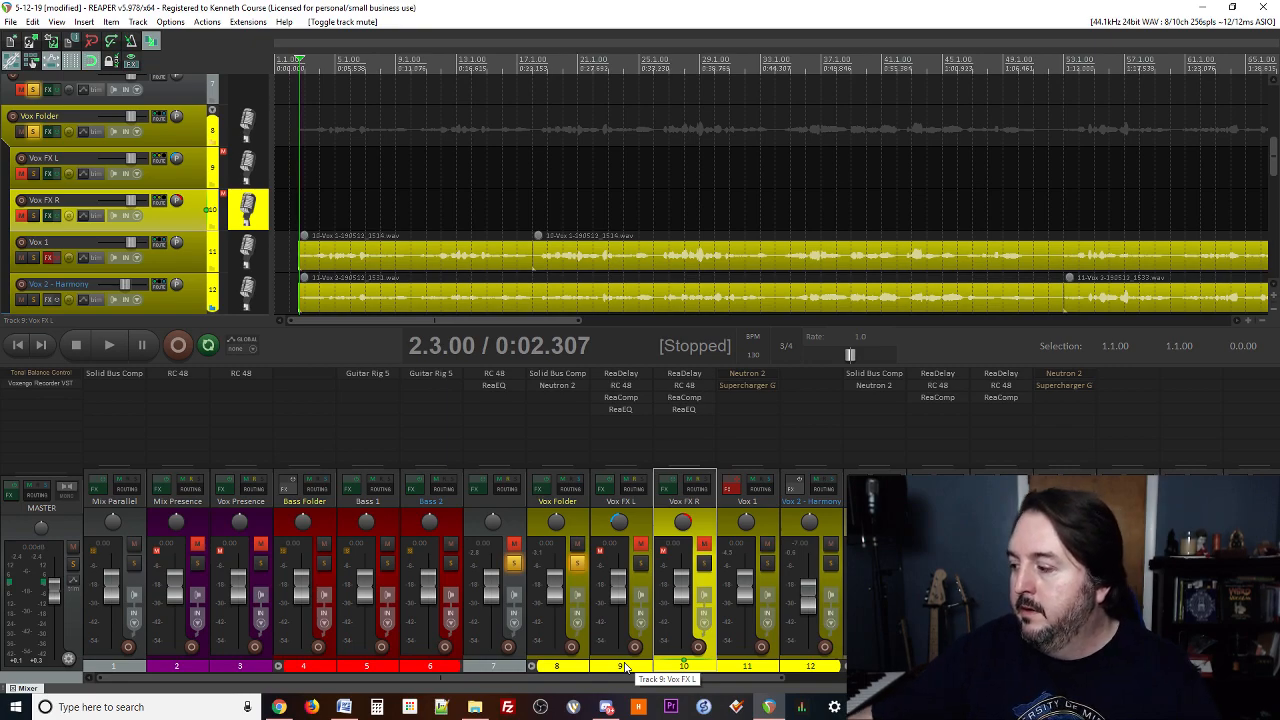
key(space)
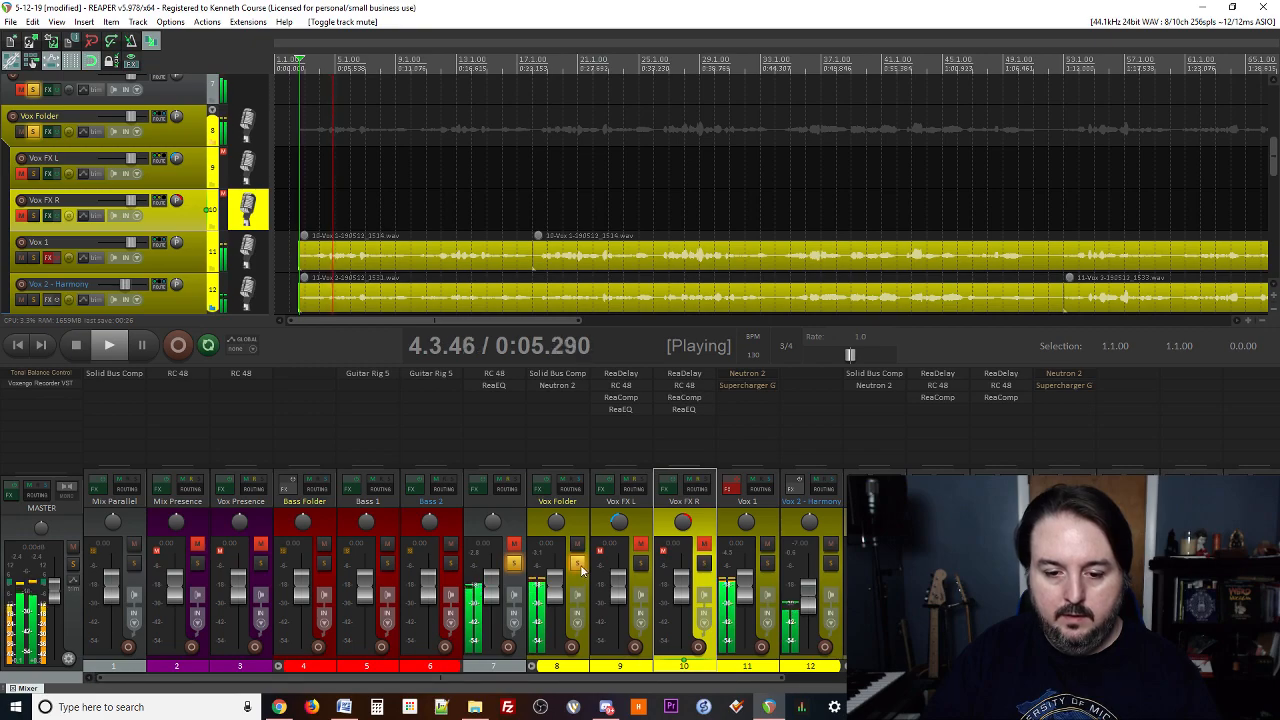
click(641, 545)
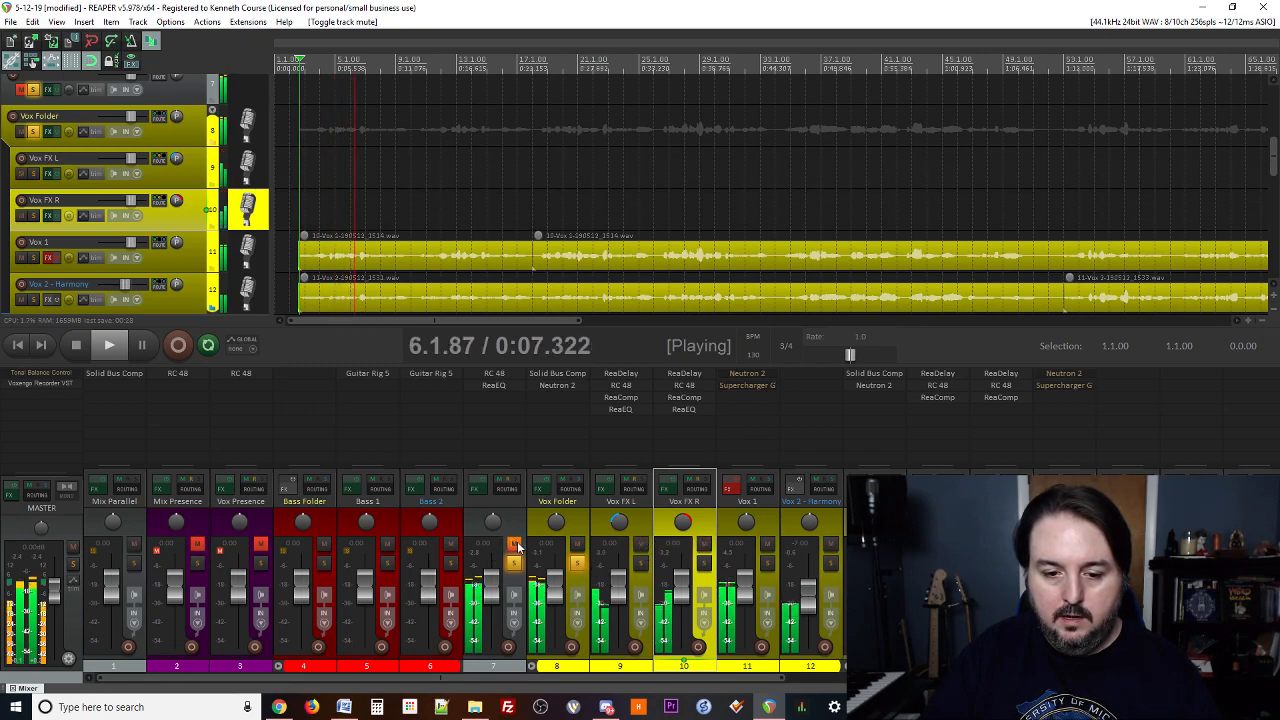
click(515, 545)
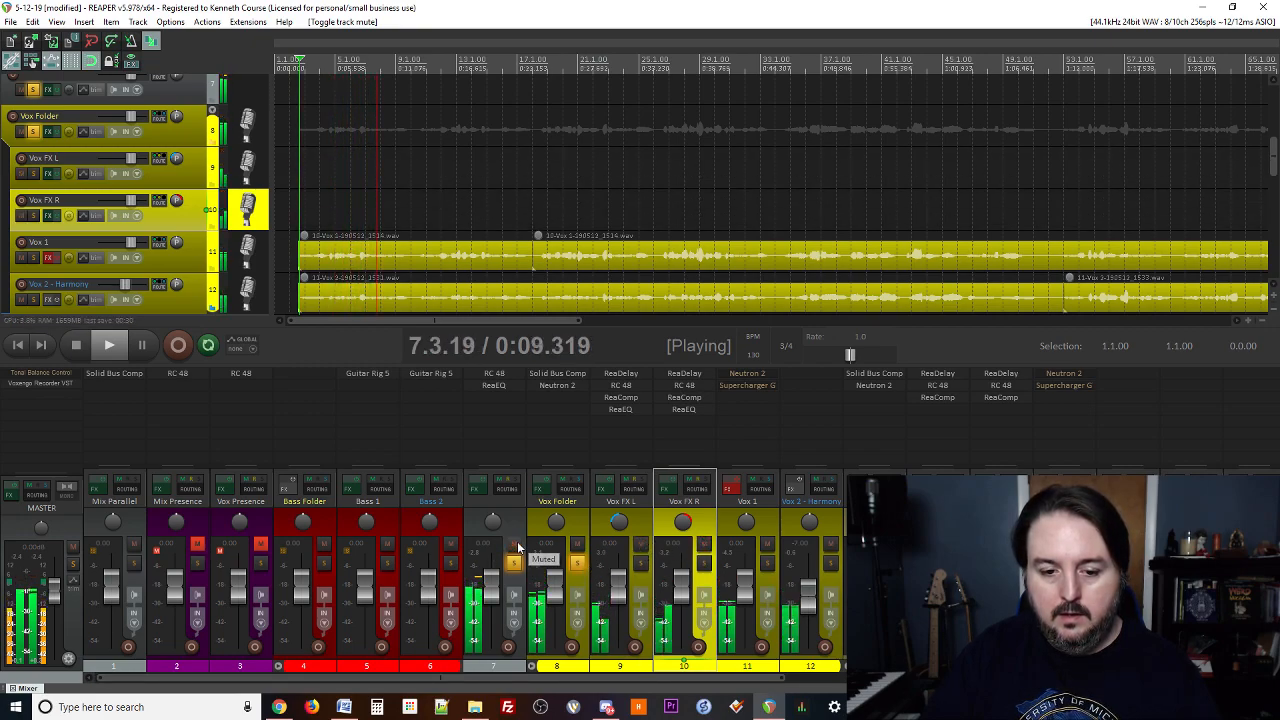
- Raise track 7's volume while listening, stop playback, and set it to +3 dB in the track's routing settings
drag(490, 592, 489, 582)
key(space)
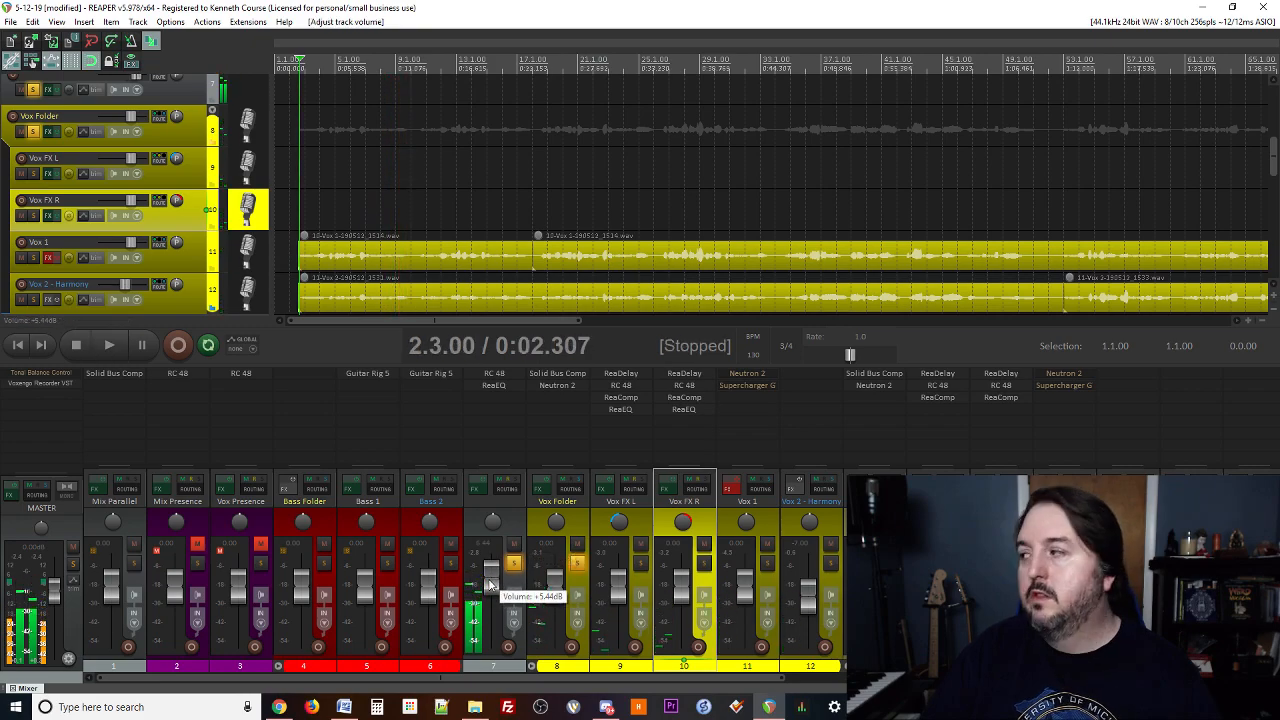
right_click(489, 584)
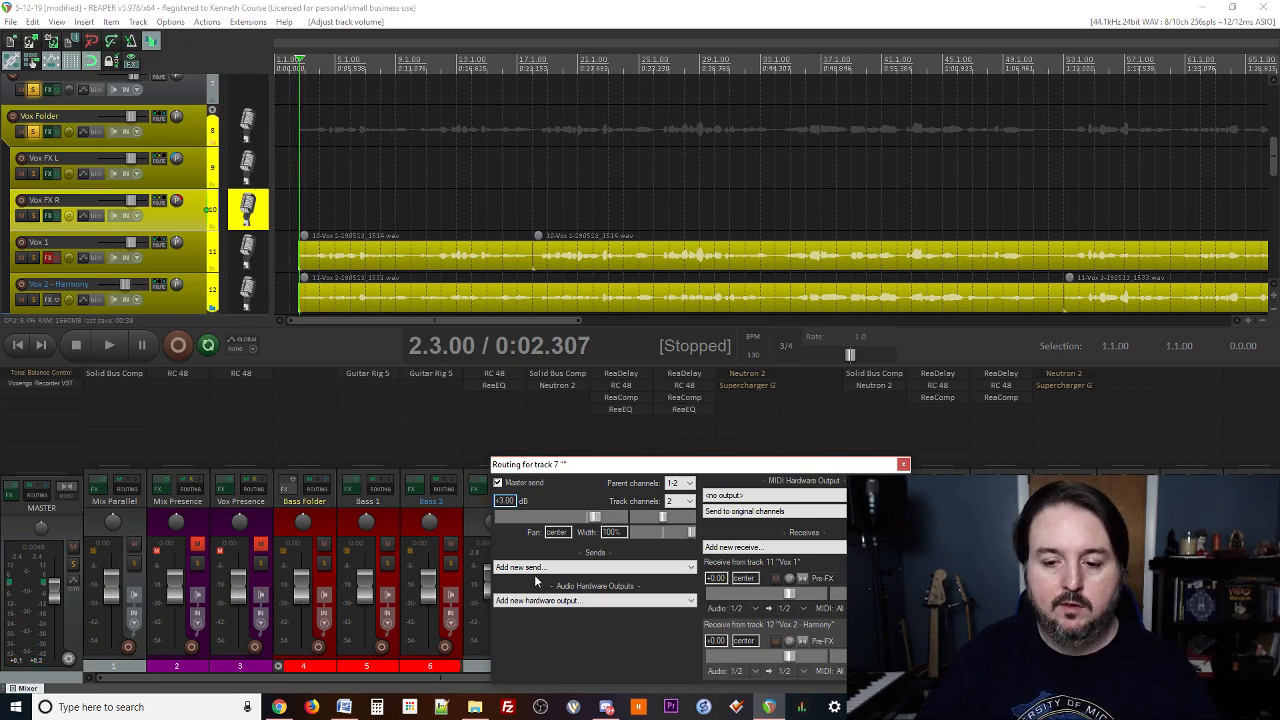
click(903, 464)
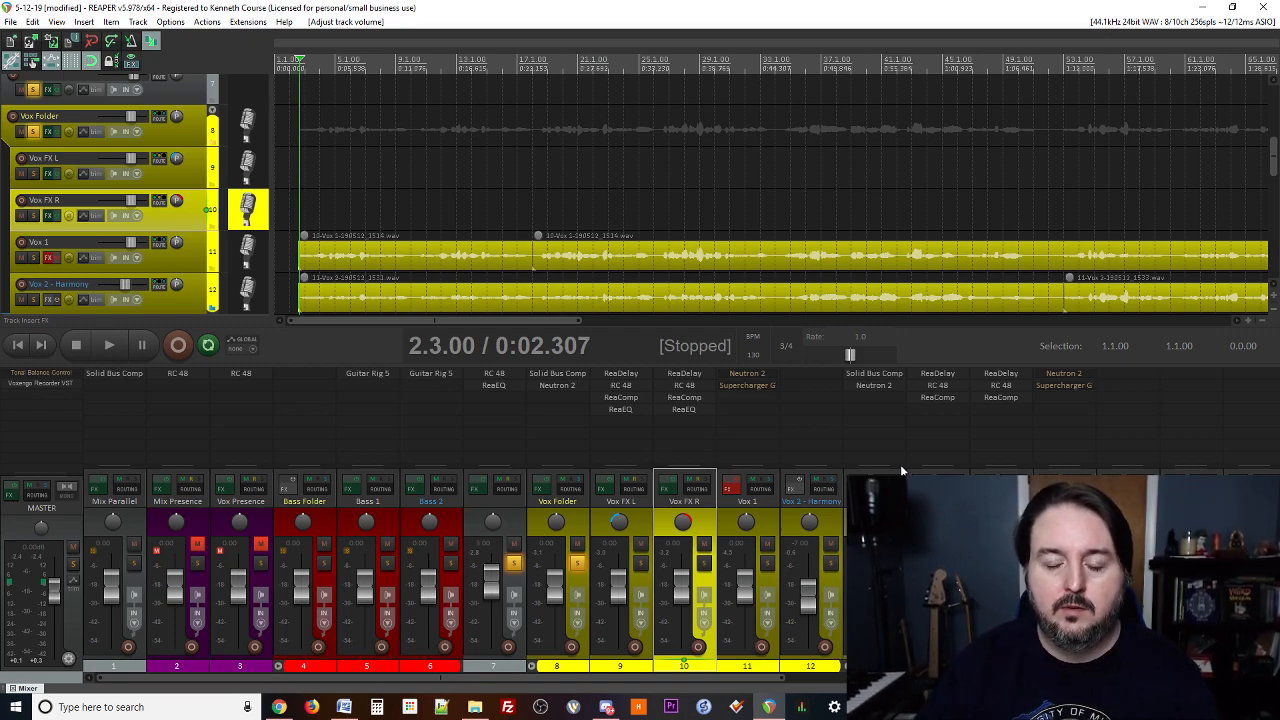
- Clear the solo on track 7 and Vox Folder, and rename track 7 as Vox Atmosphere Presence
scroll(723, 230, down, 3)
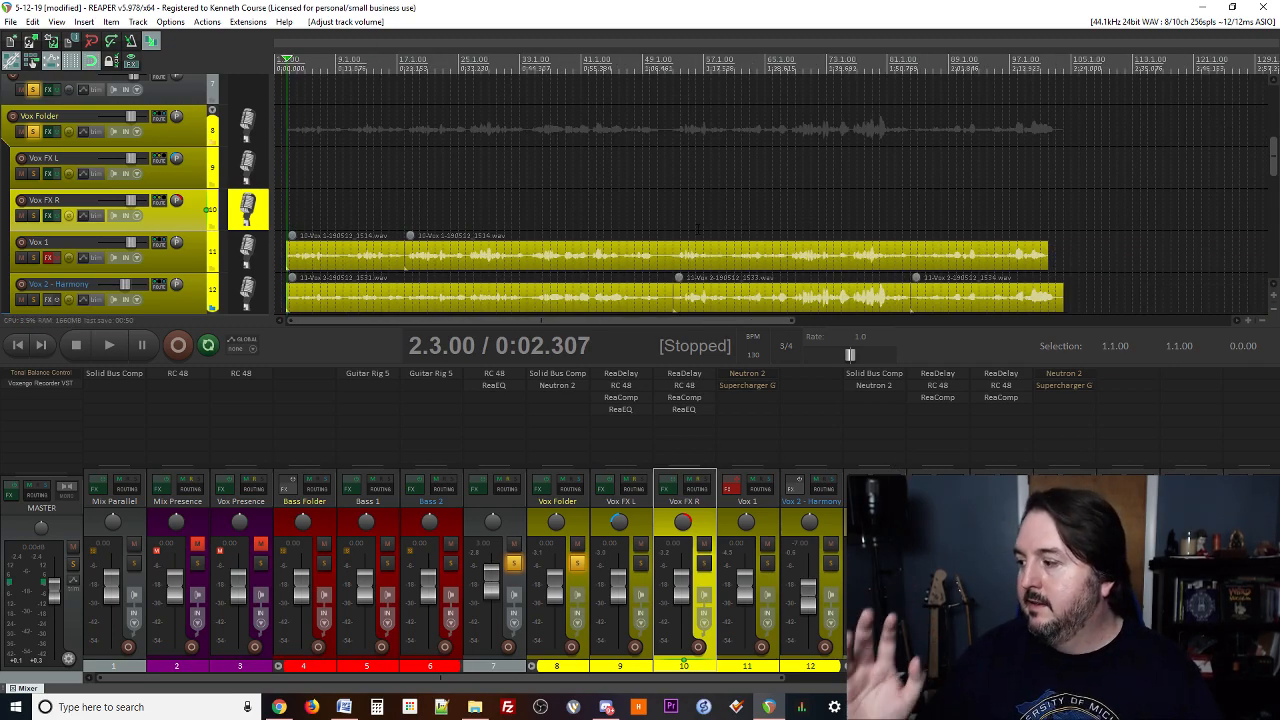
click(515, 564)
click(577, 562)
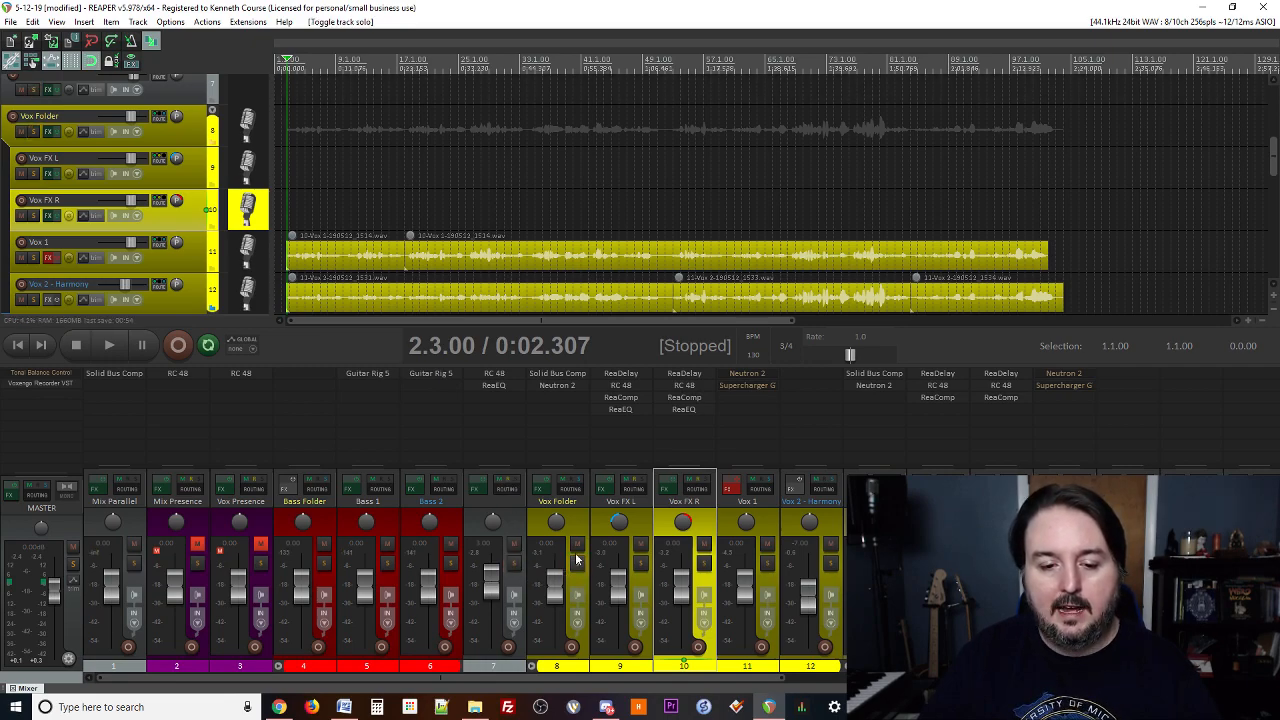
click(493, 506)
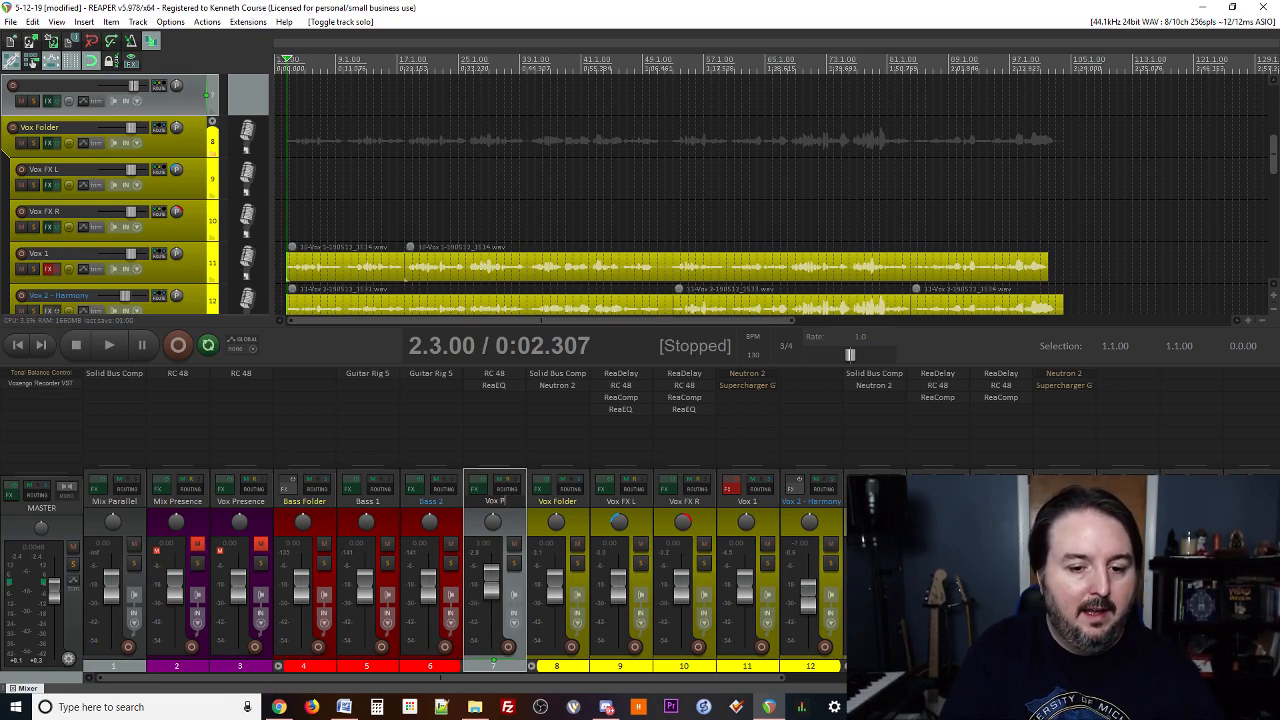
key(Return)
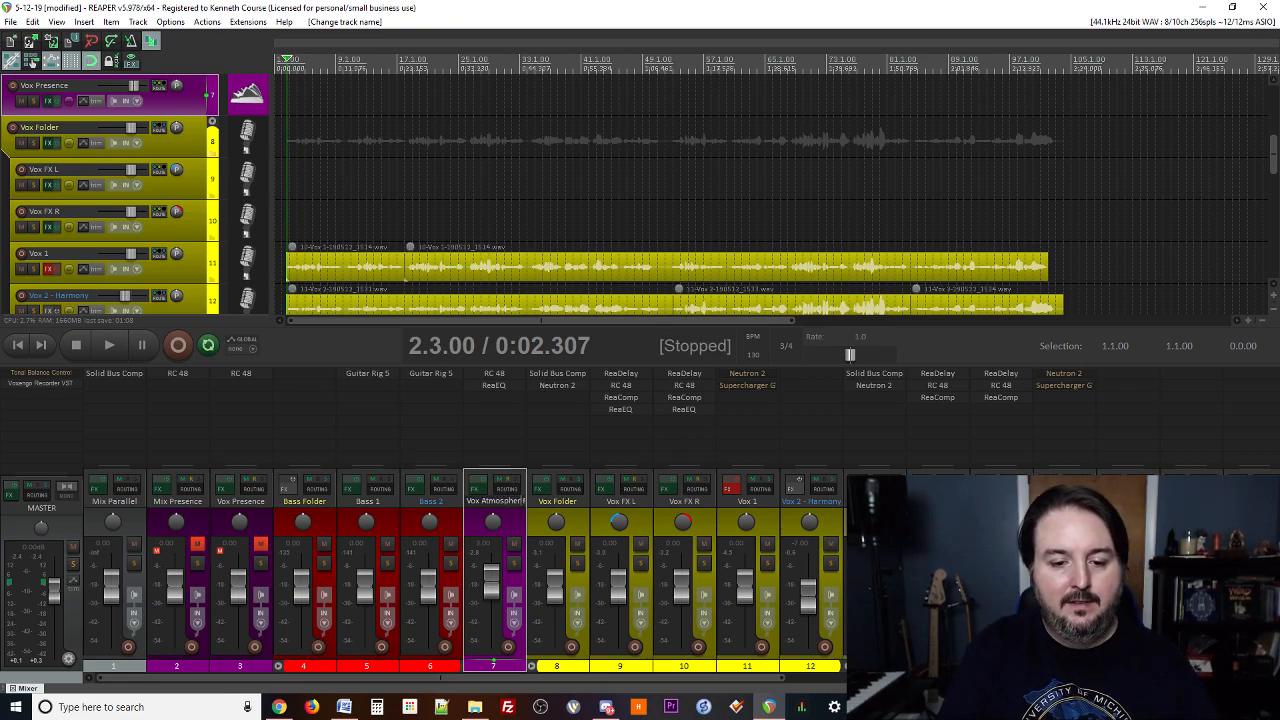
key(Return)
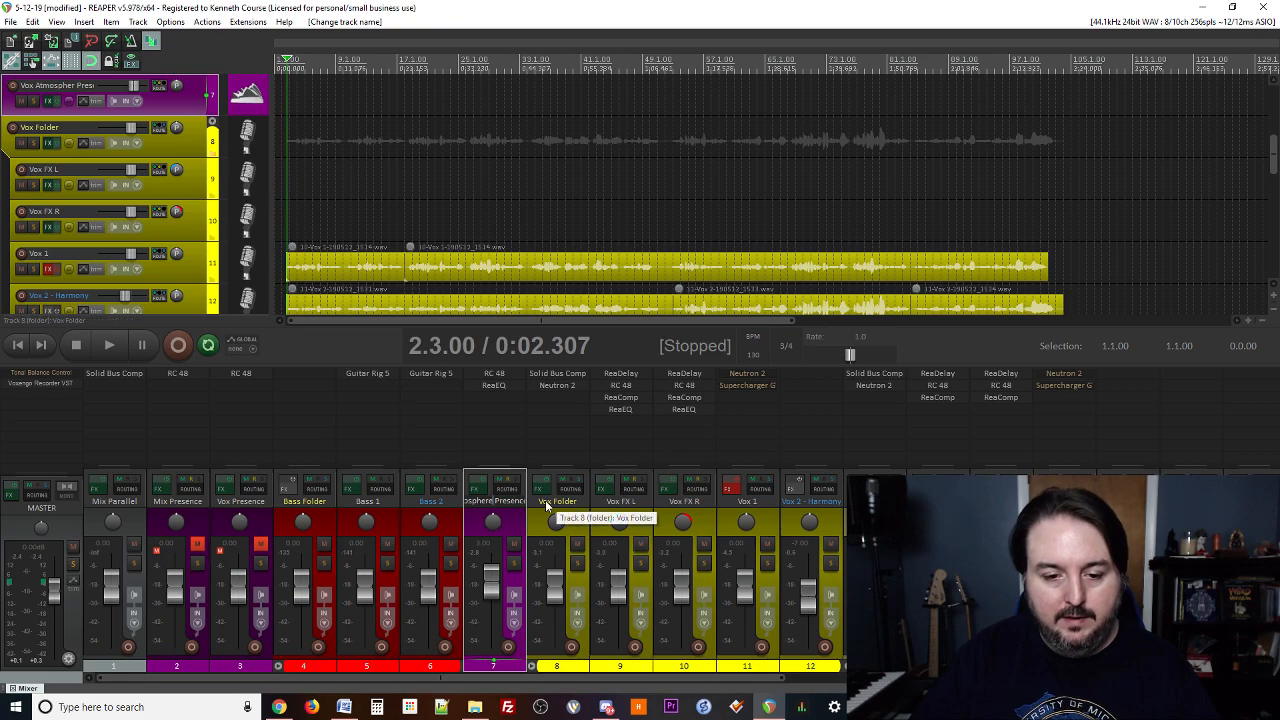
- Play the full mix and reset the Vox Atmosphere Presence track's volume to its default
key(space)
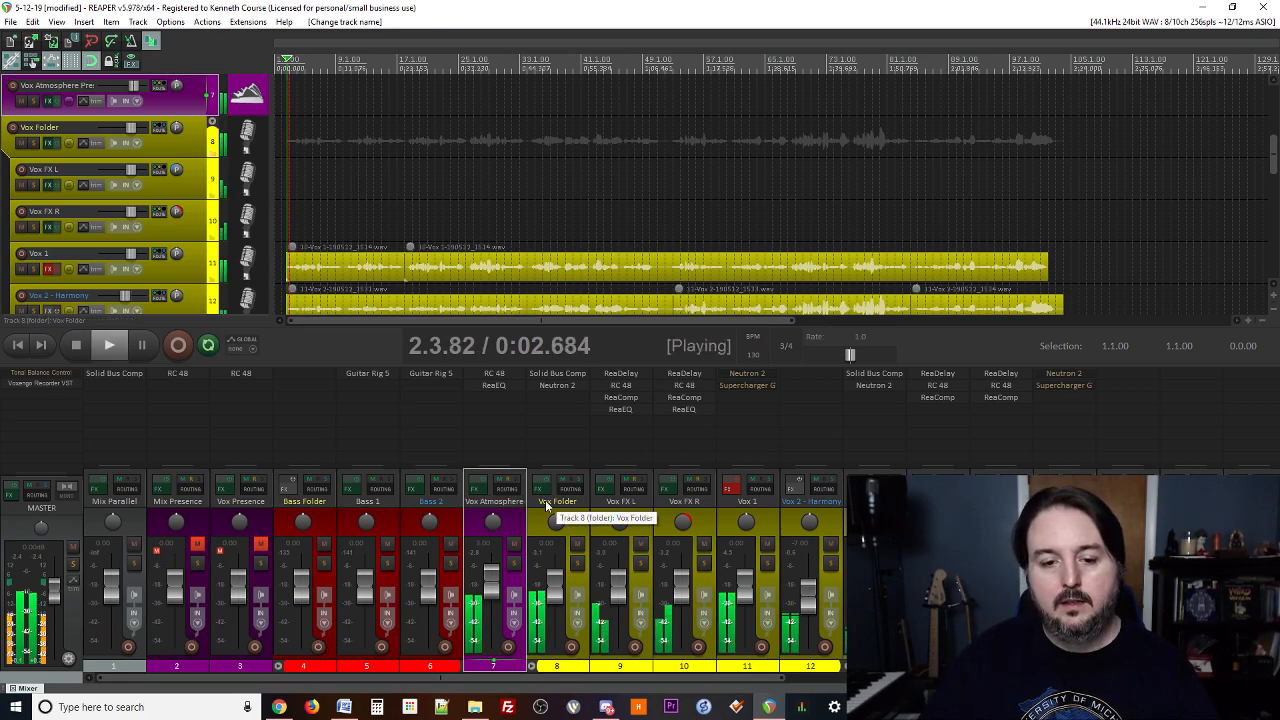
double_click(492, 571)
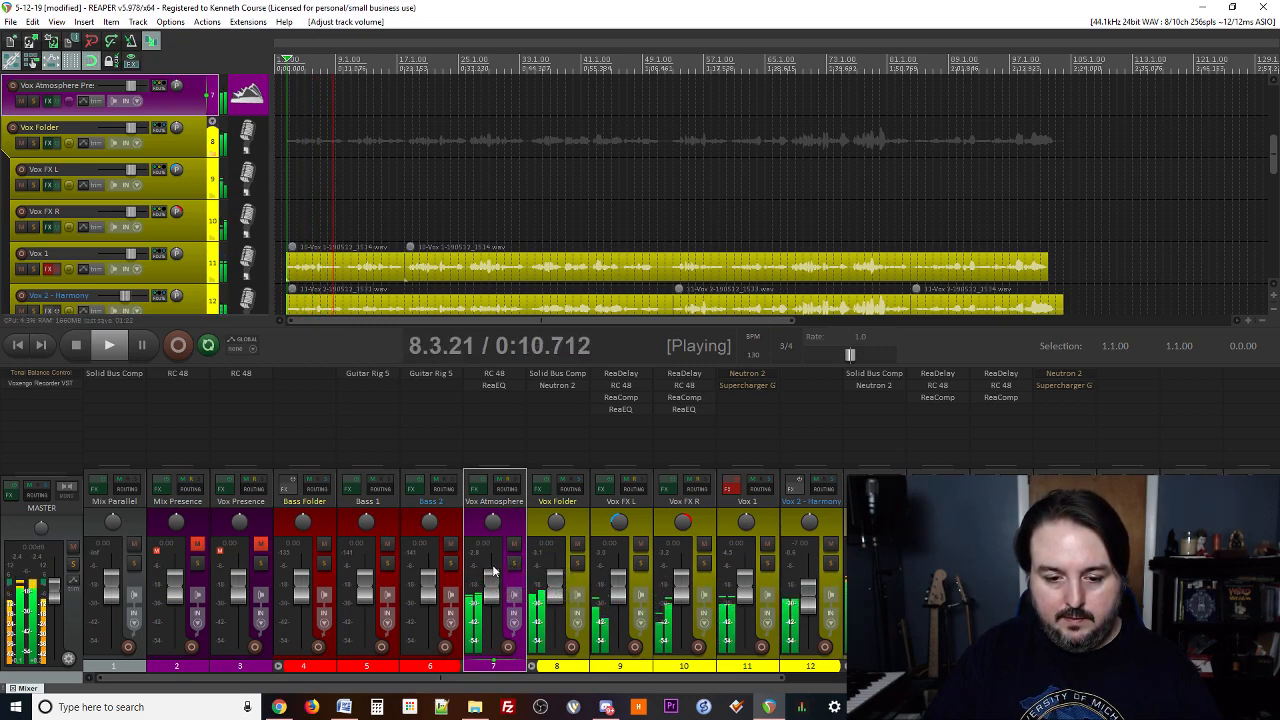